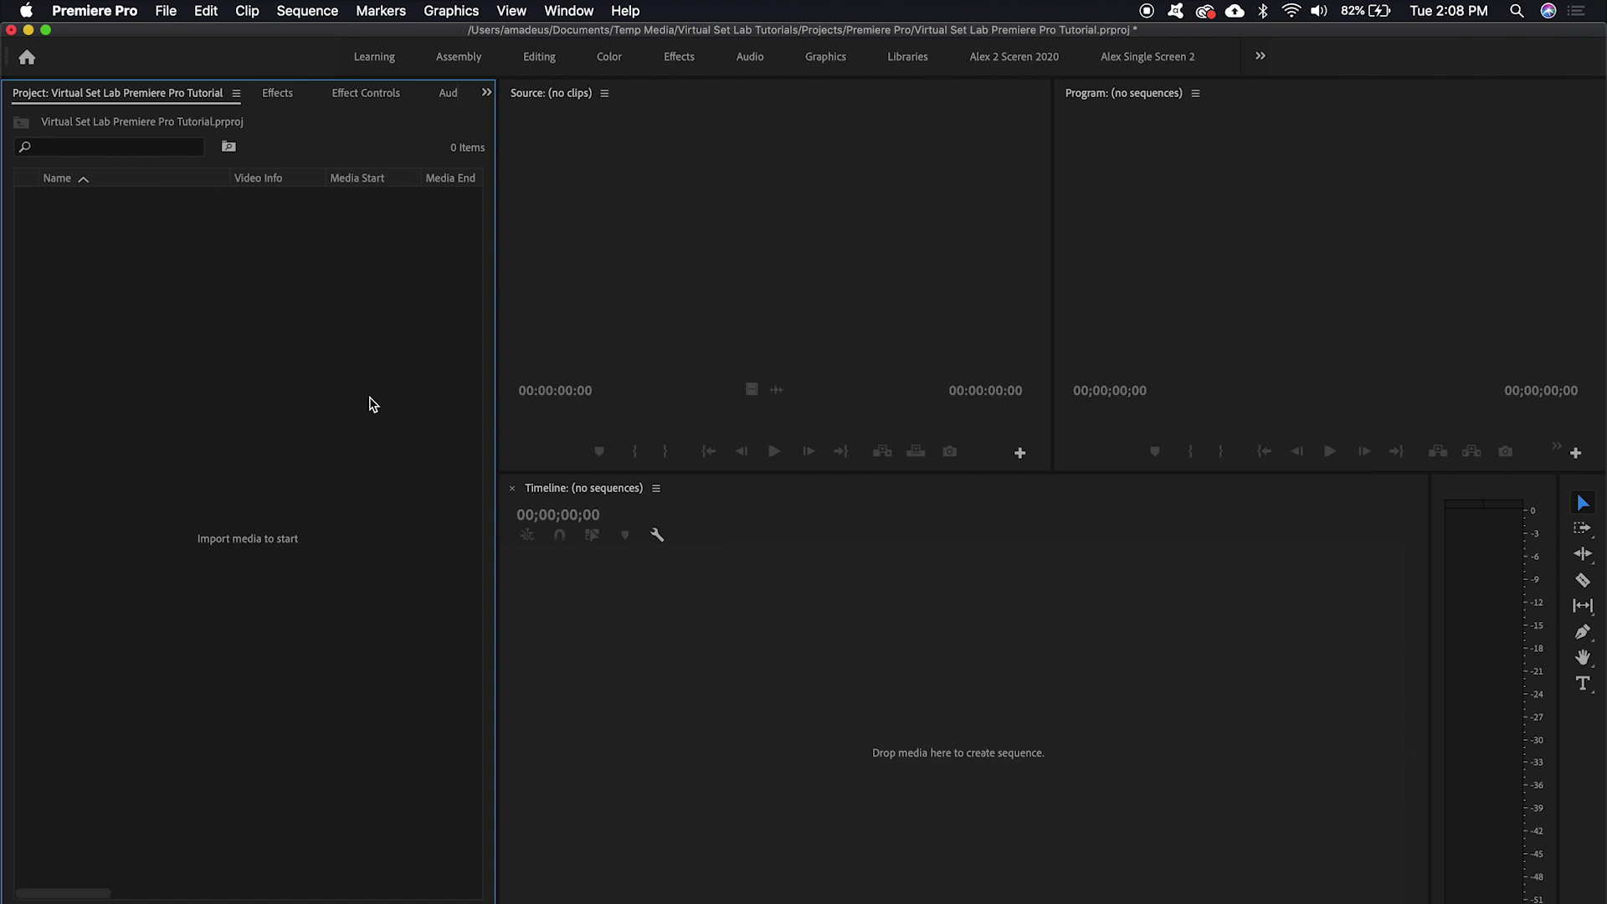
Step: View Premiere Pro's version and credits information, then close it
click(127, 8)
click(121, 35)
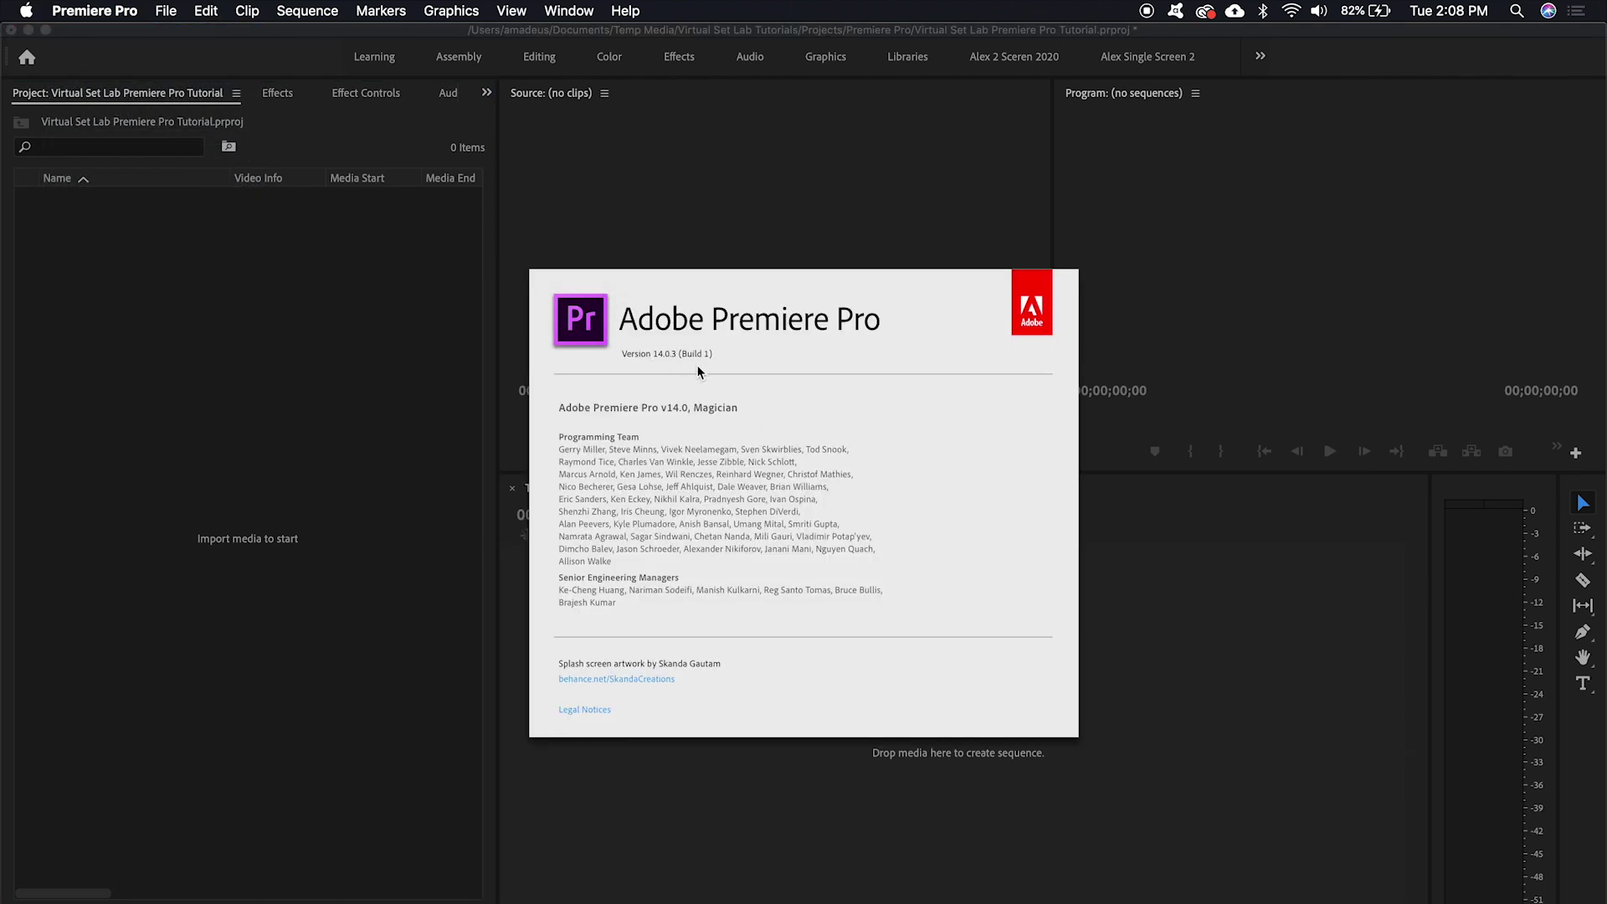
click(850, 418)
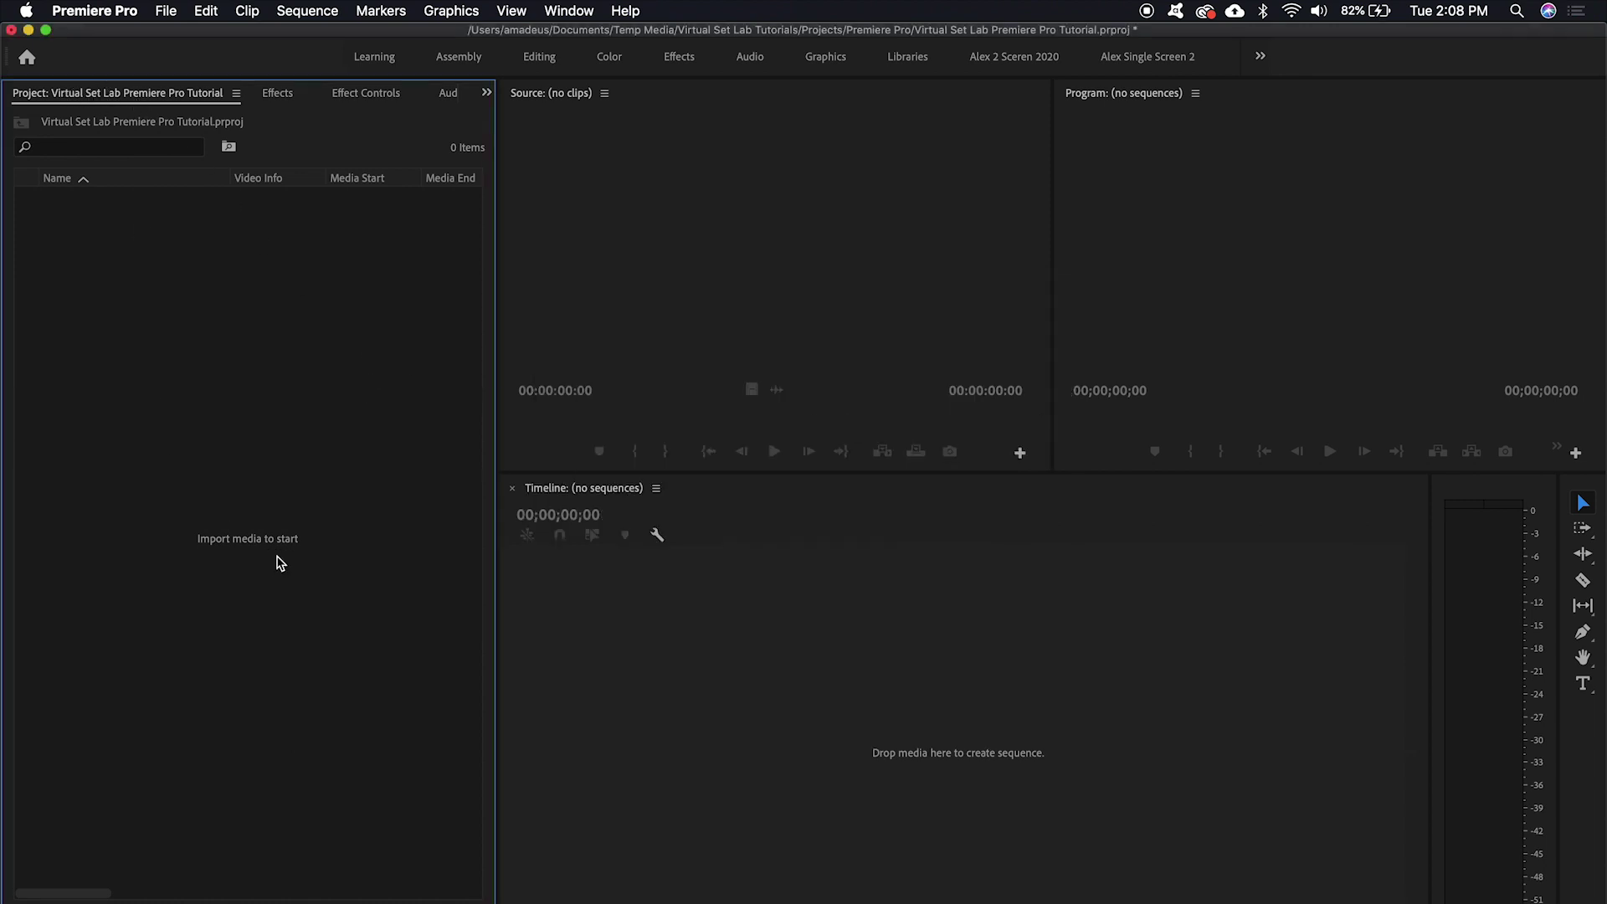
Step: Preview the presenter, HUD Graphic 2, blank and Right Monitor renders, then drag all four into Premiere
key(super+Tab)
key(super+Tab)
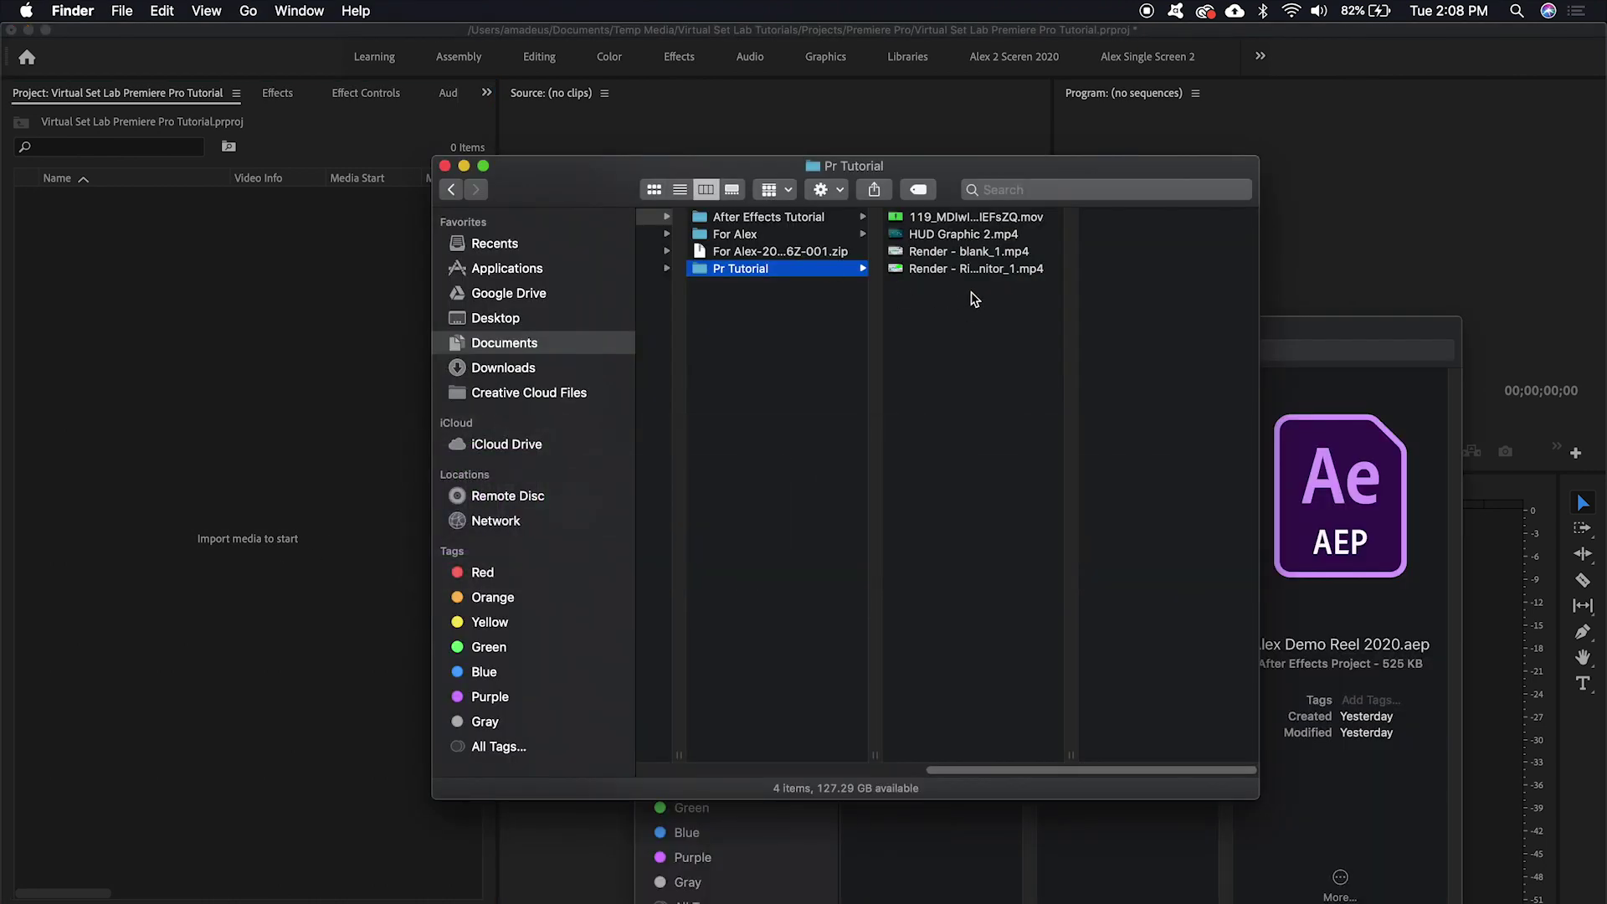
click(933, 219)
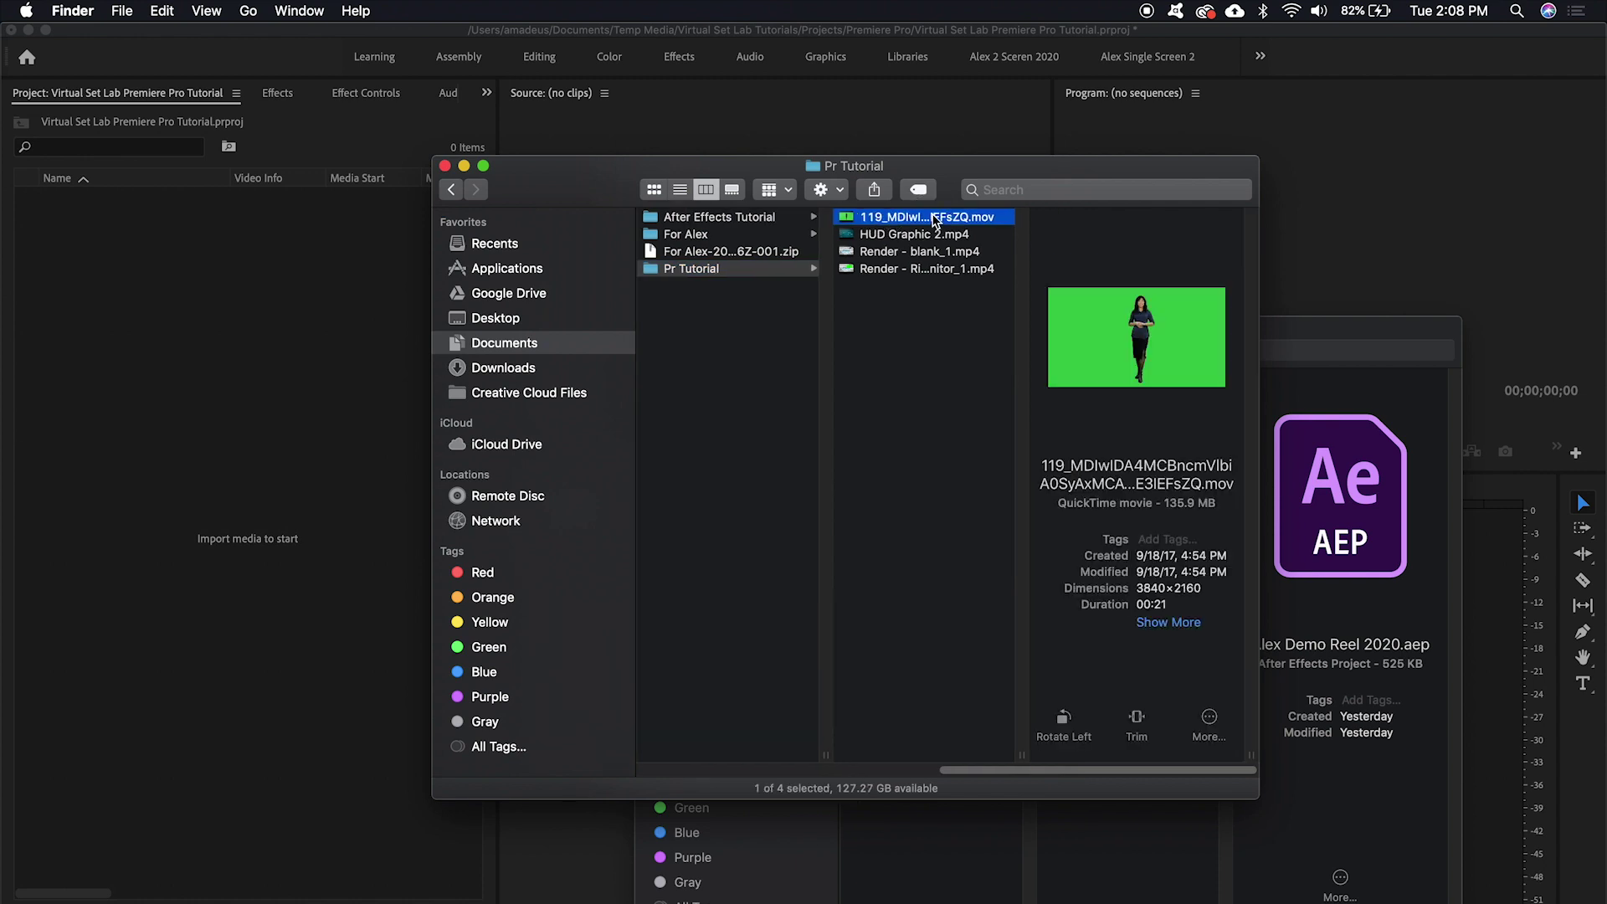
key(Down)
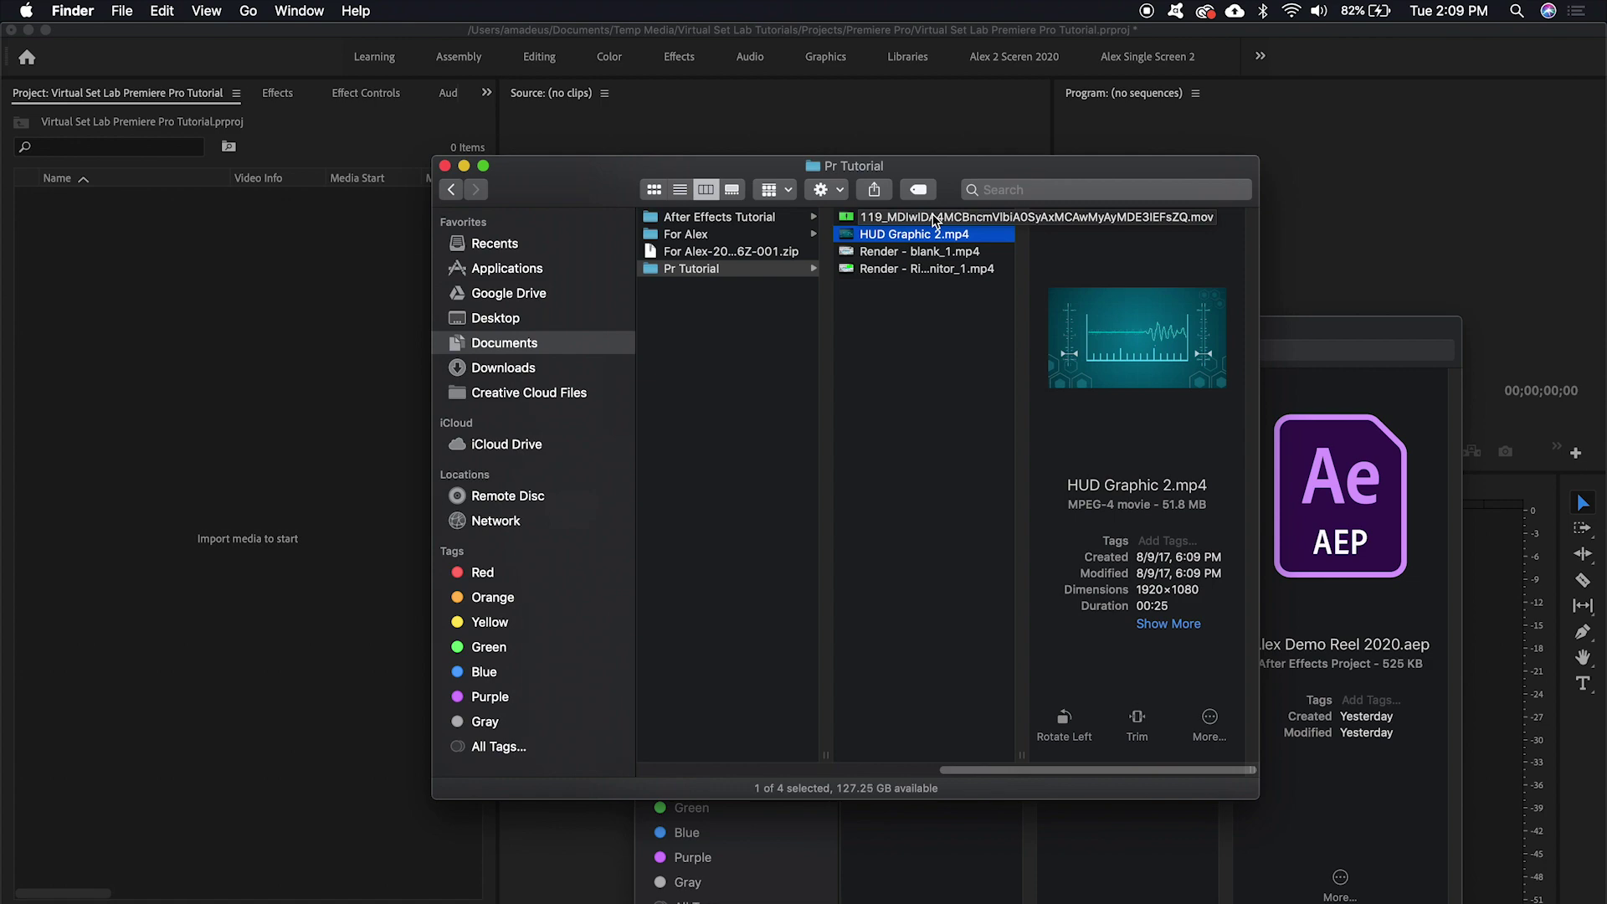
key(Down)
key(space)
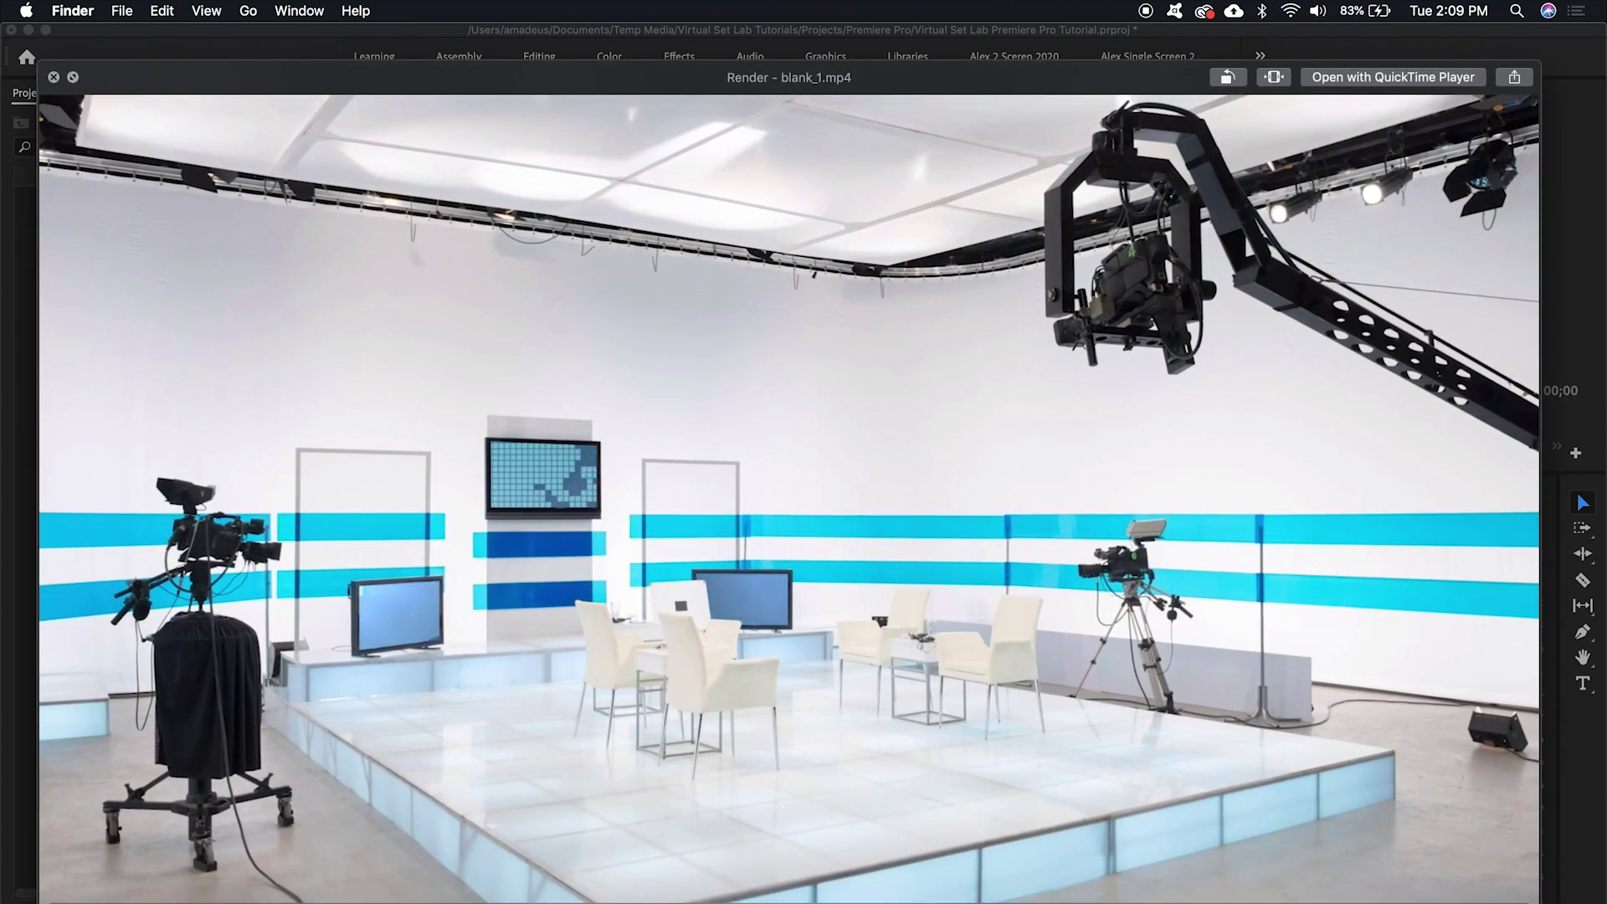
key(space)
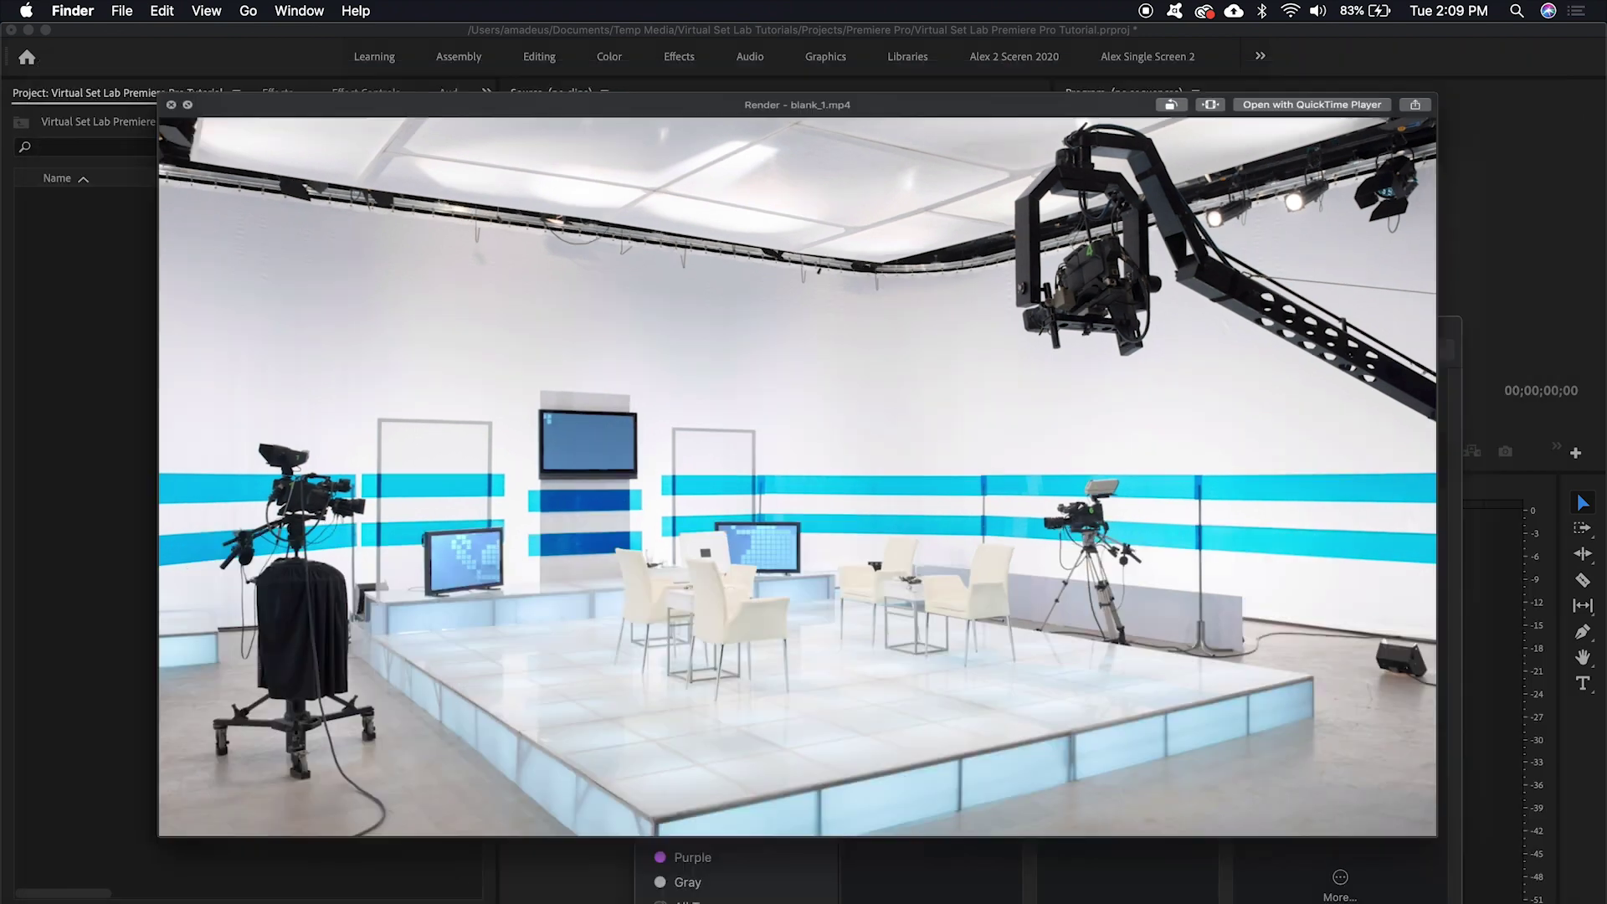
key(Down)
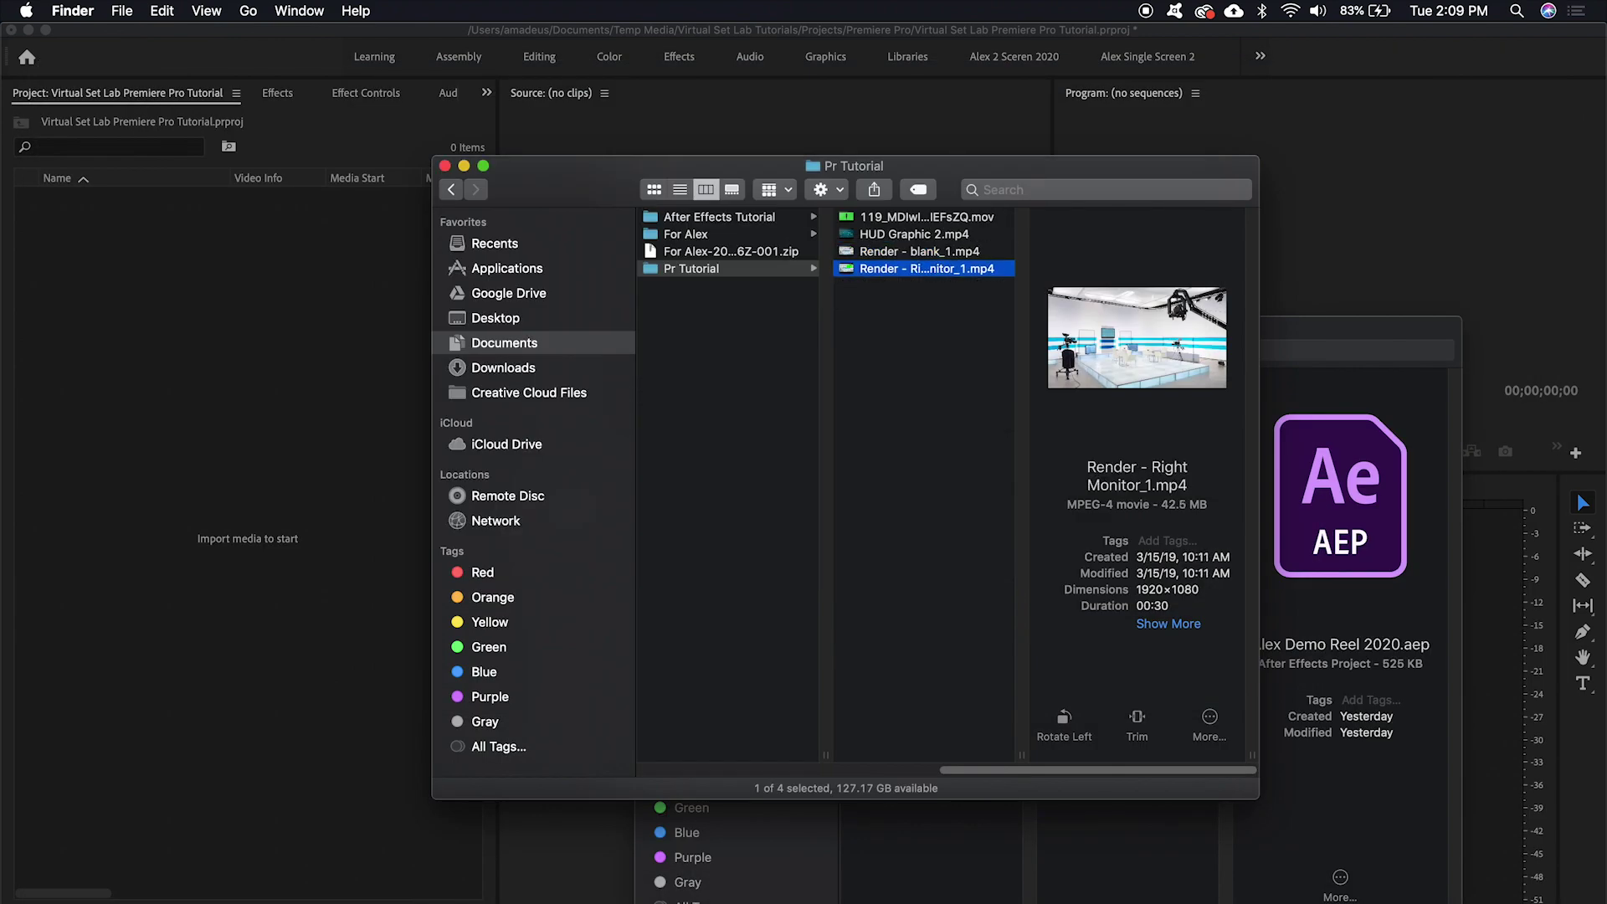
key(space)
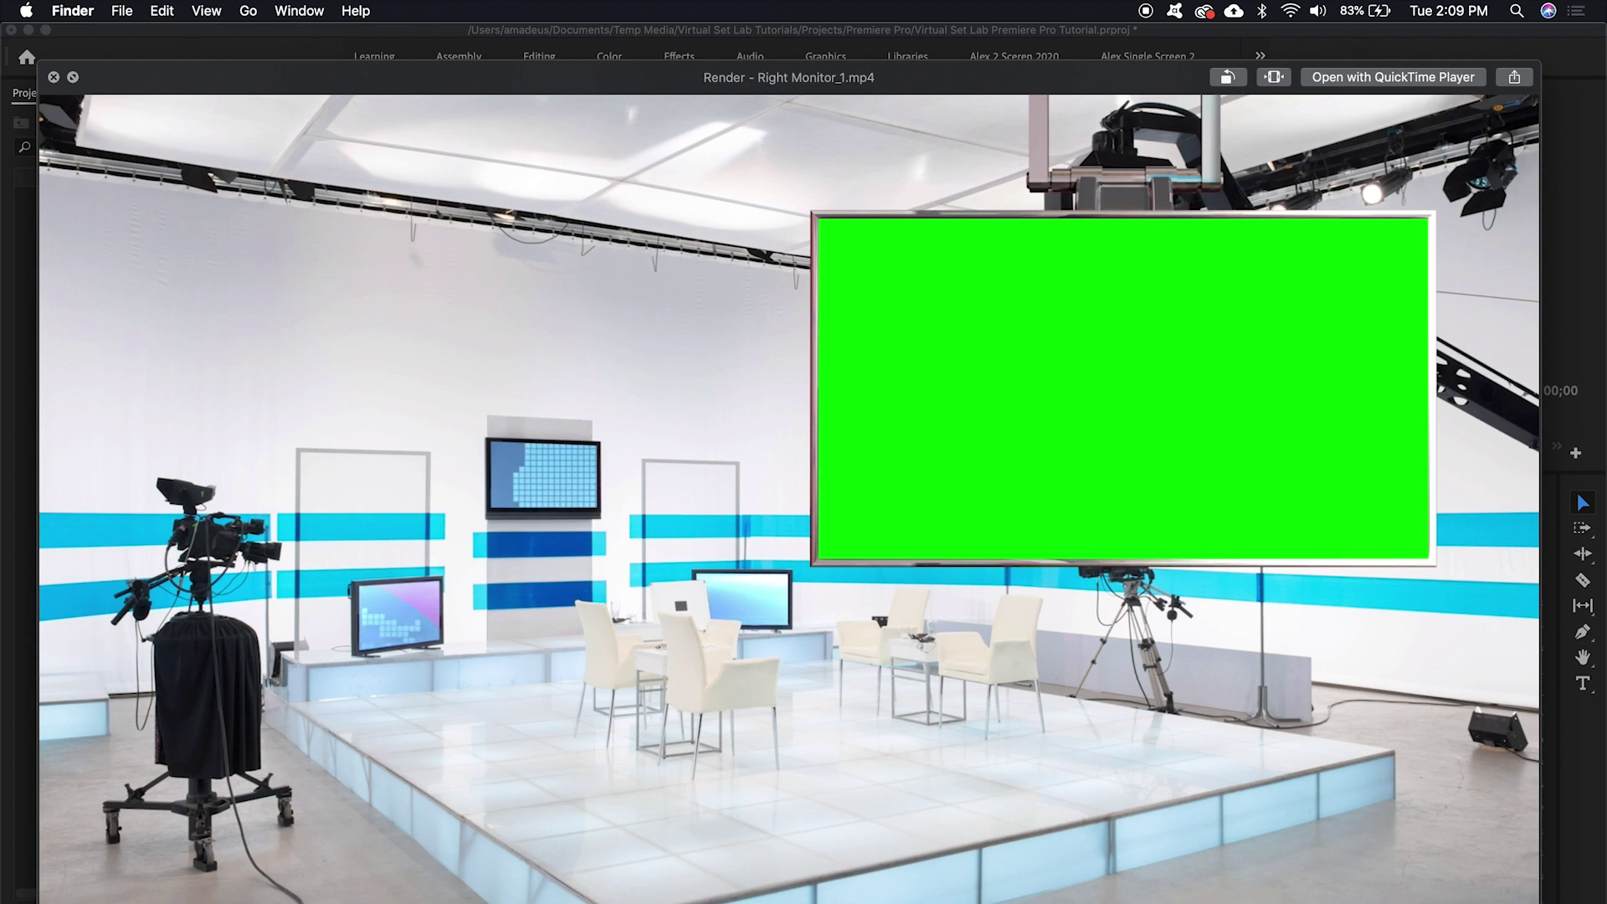
key(space)
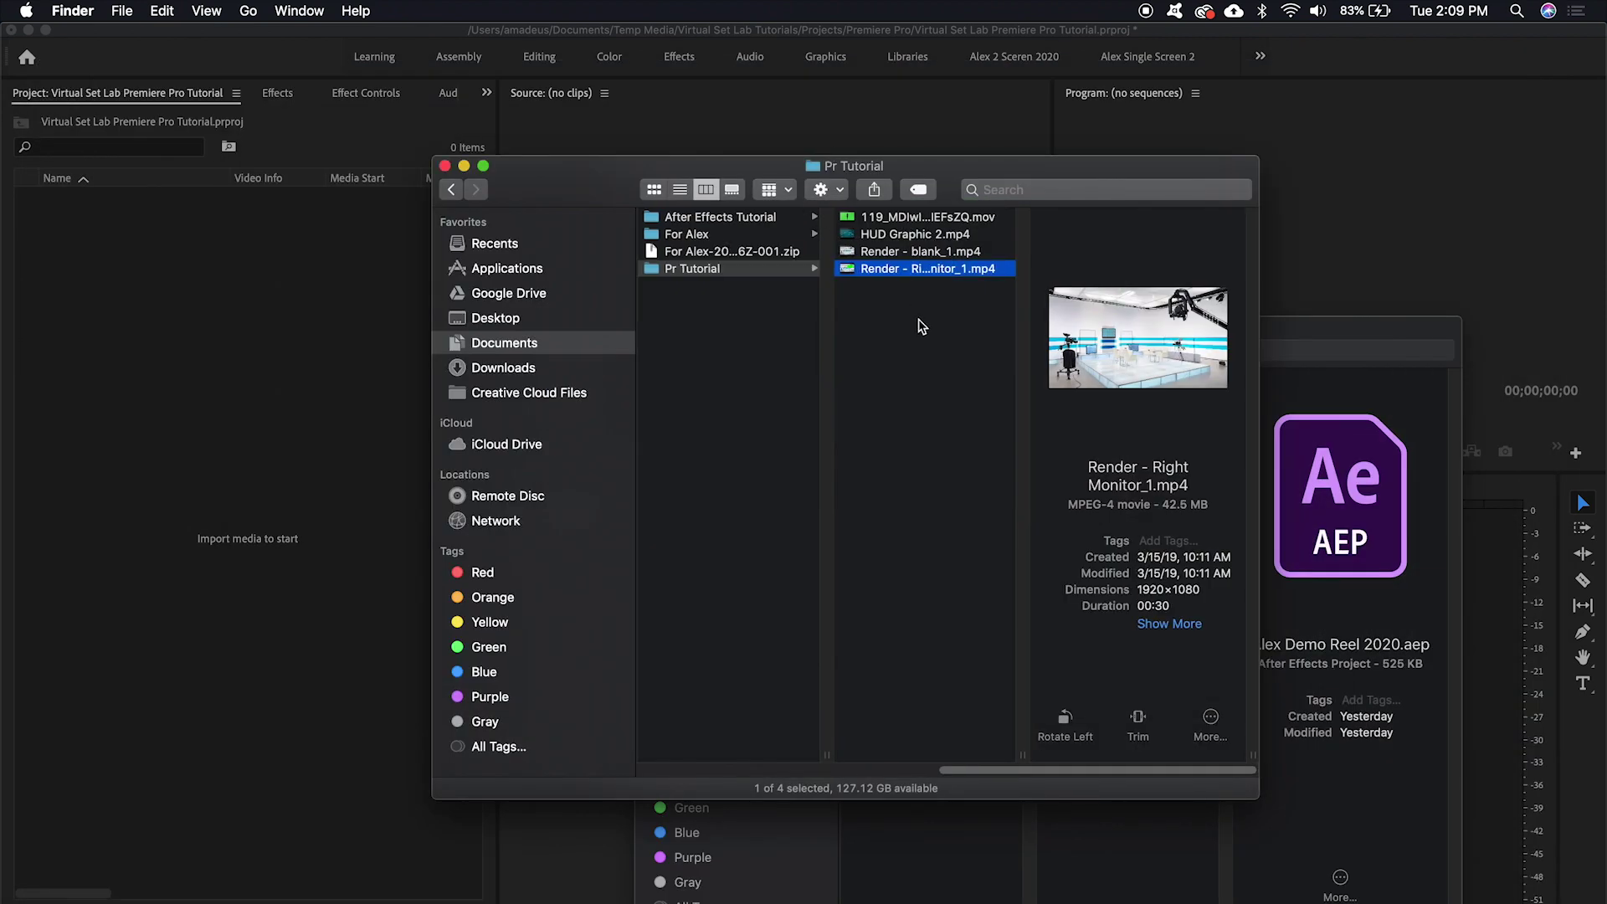
key(super+a)
drag(908, 224, 215, 294)
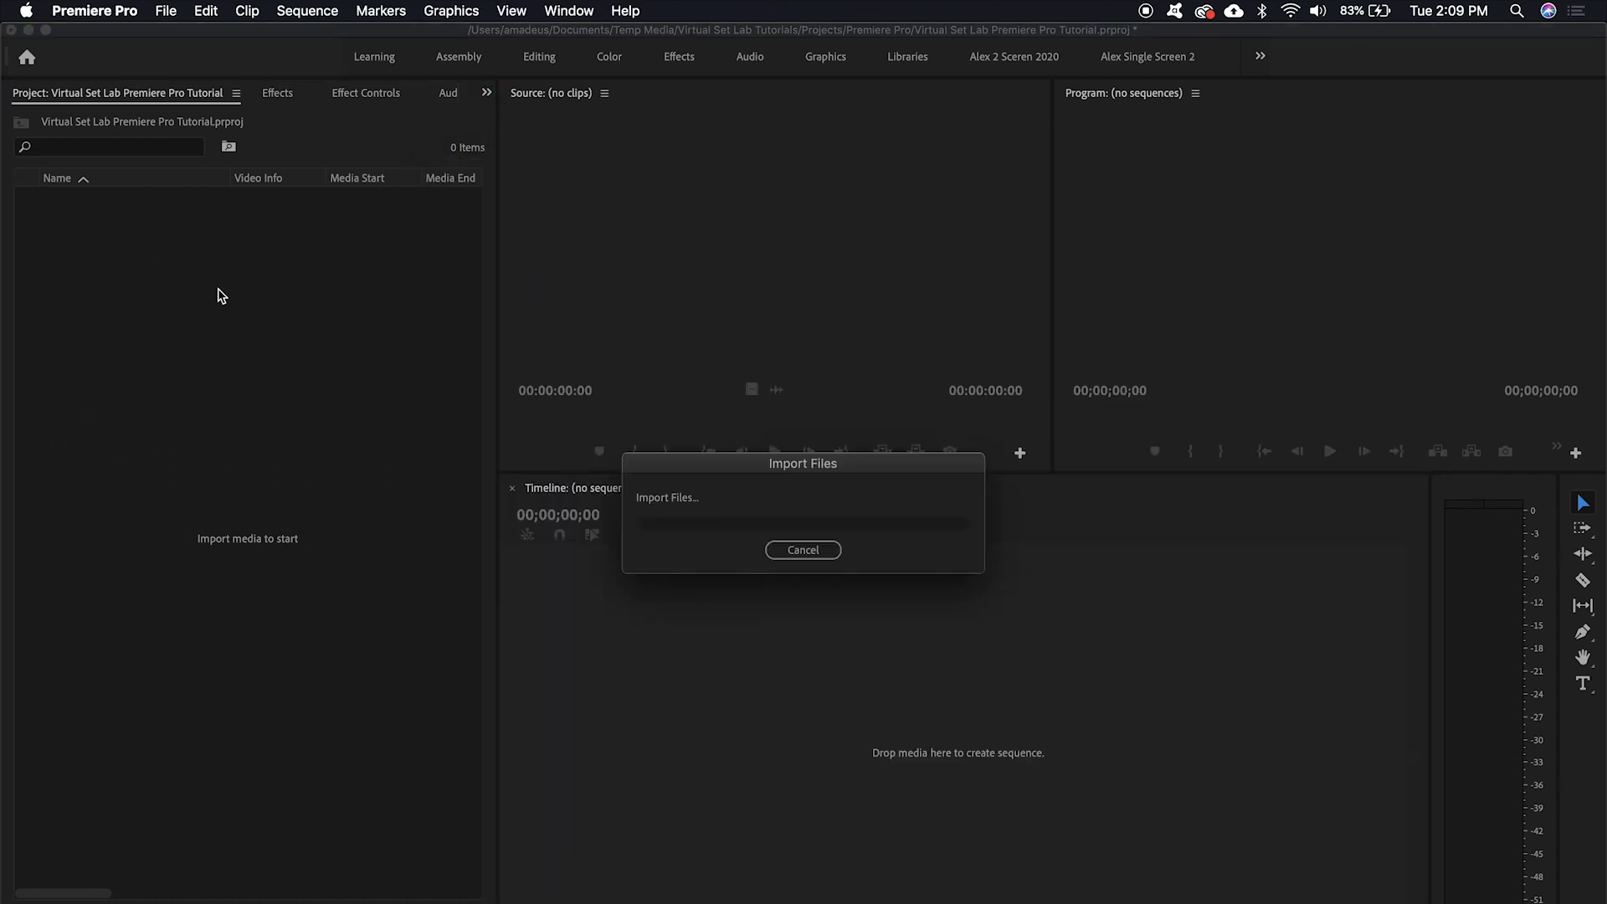
Step: Create a sequence from Render - blank_1.mp4
click(226, 343)
double_click(147, 245)
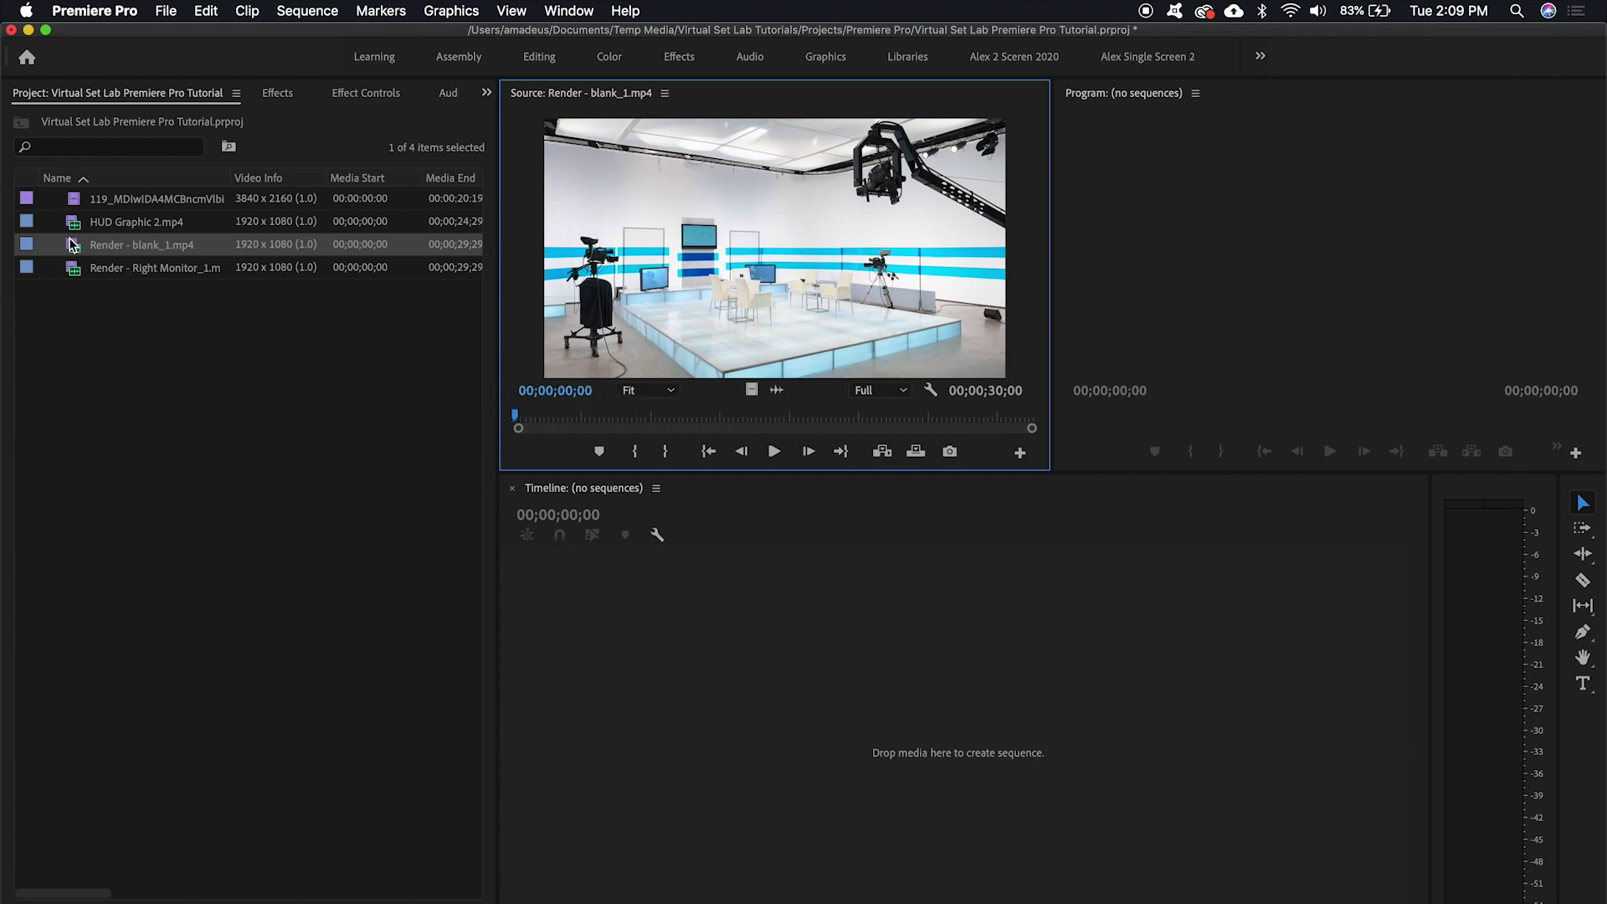
click(437, 826)
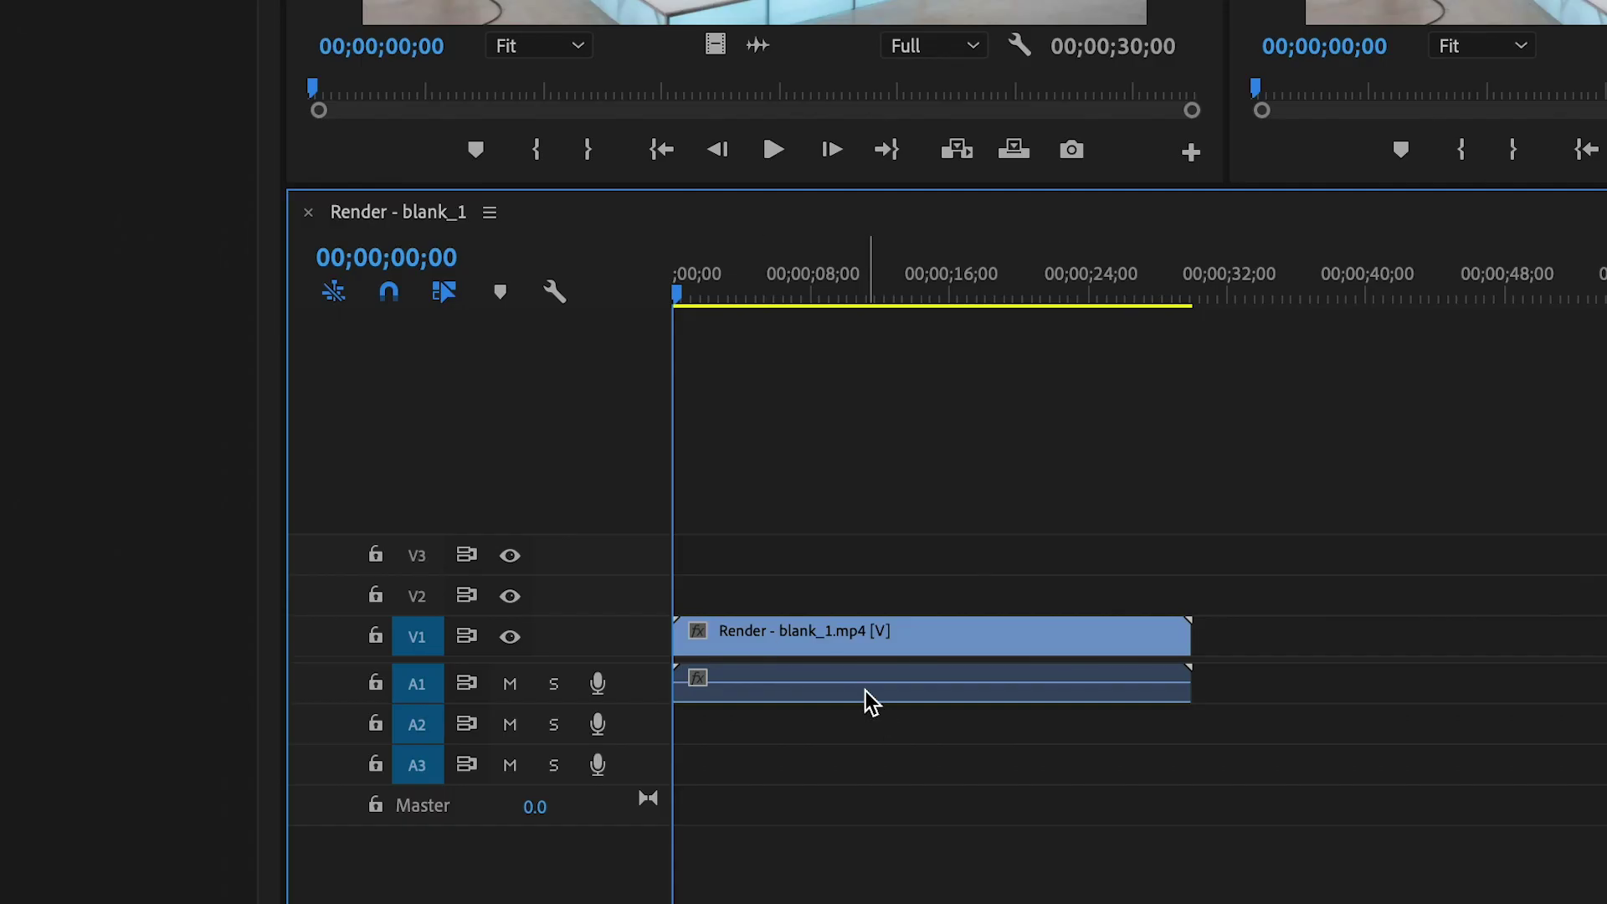
Step: Turn off Linked Selection and delete the sequence's A1 audio clip
click(840, 769)
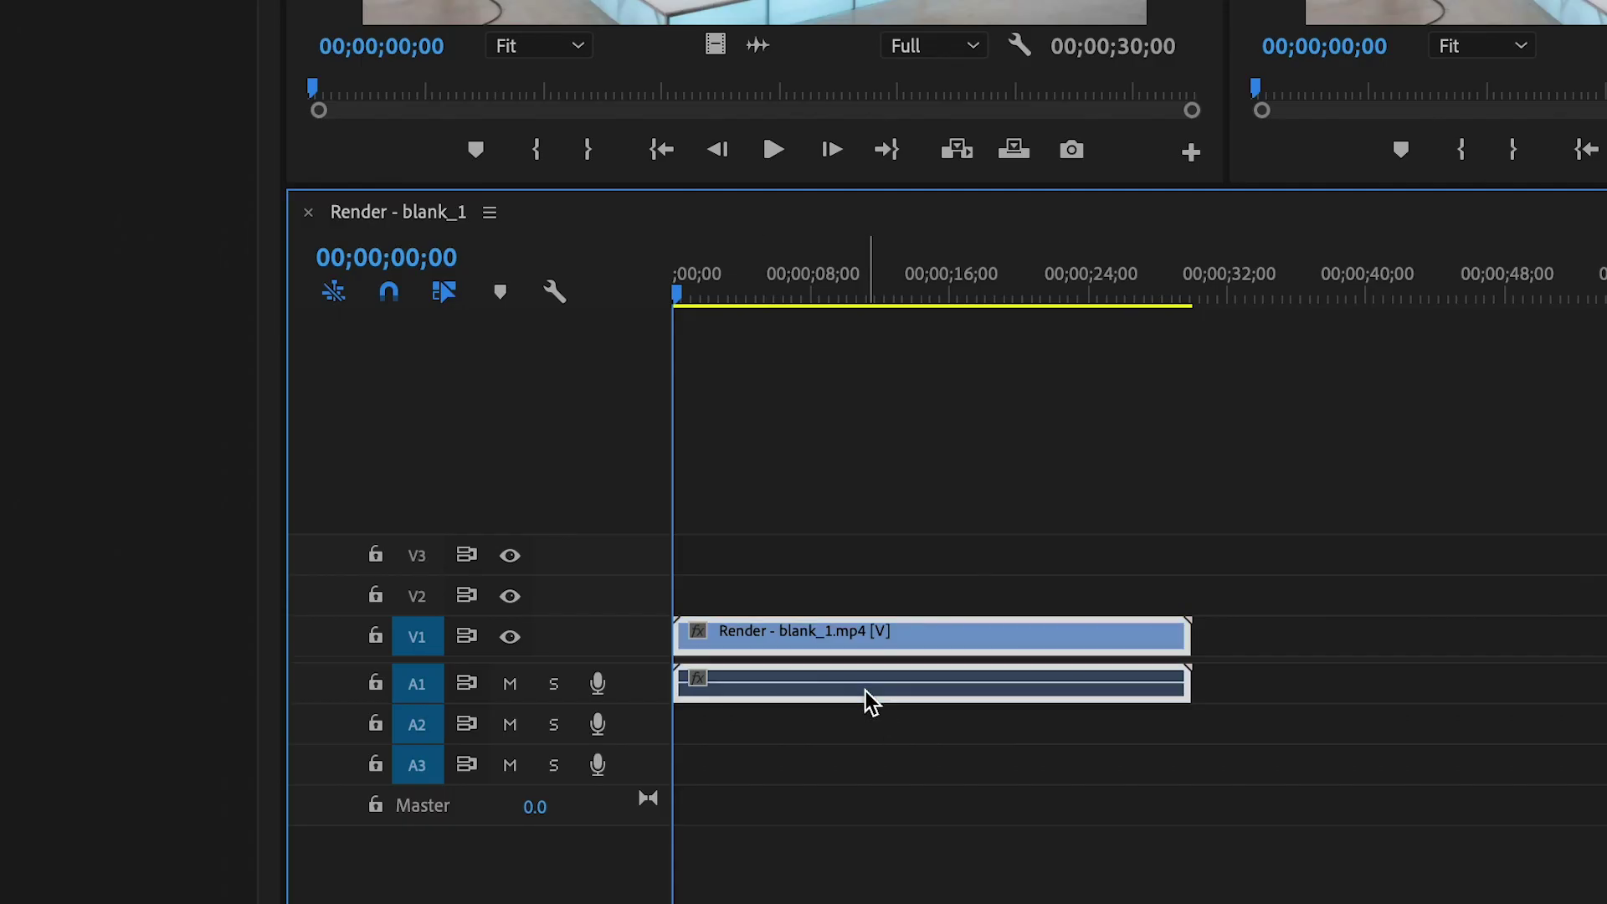
click(448, 295)
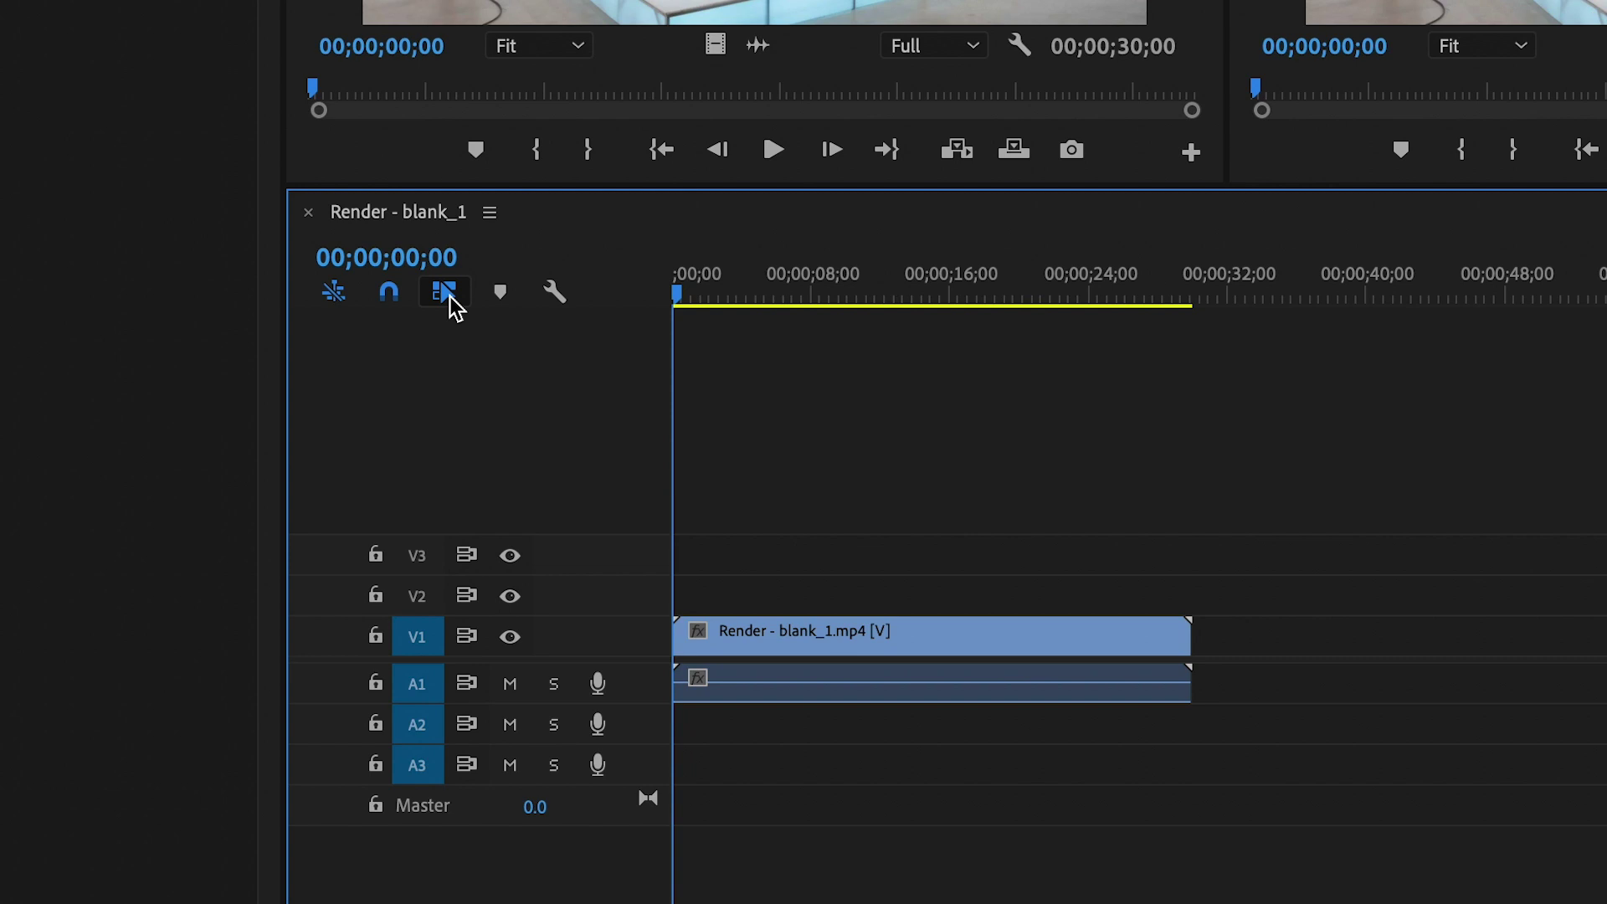
click(450, 296)
click(791, 695)
click(808, 647)
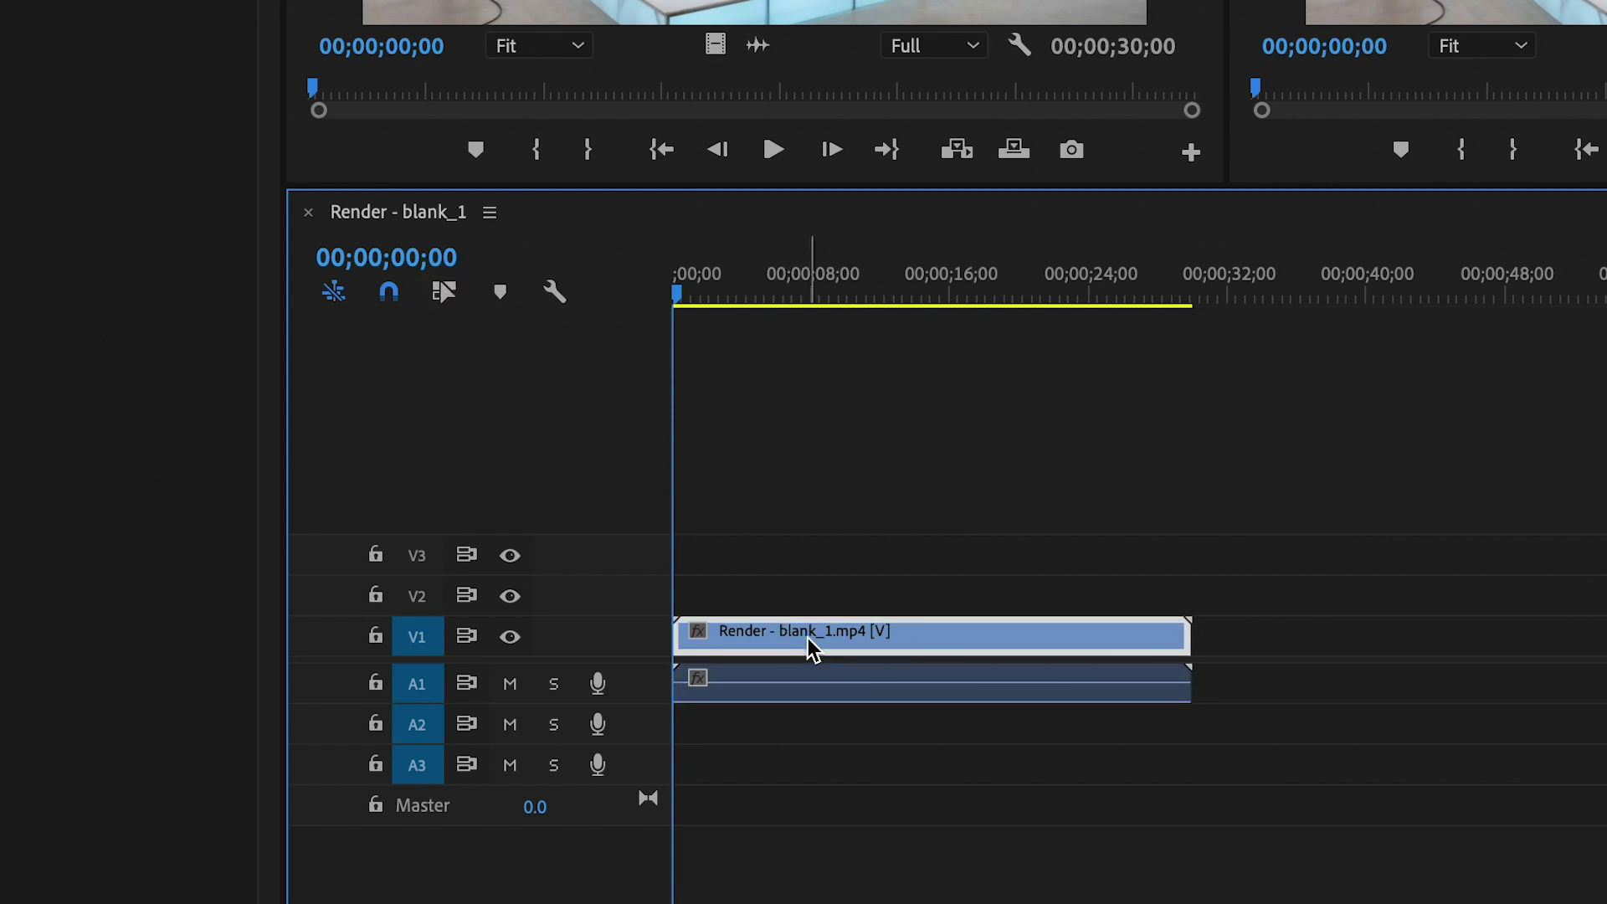
click(814, 674)
click(816, 643)
click(818, 690)
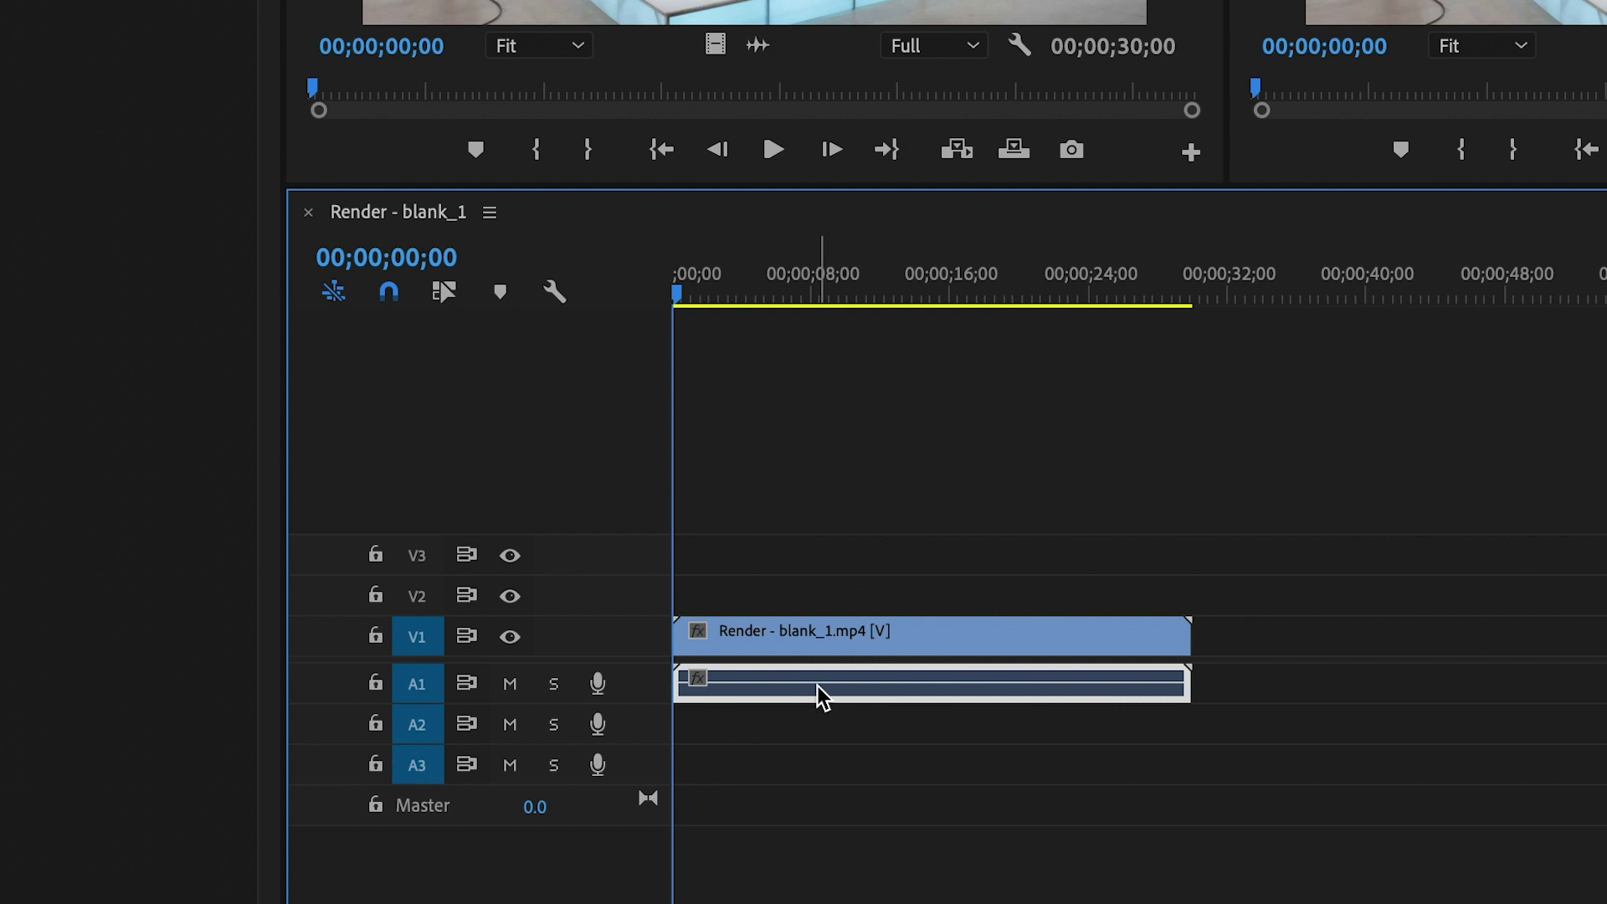
key(Delete)
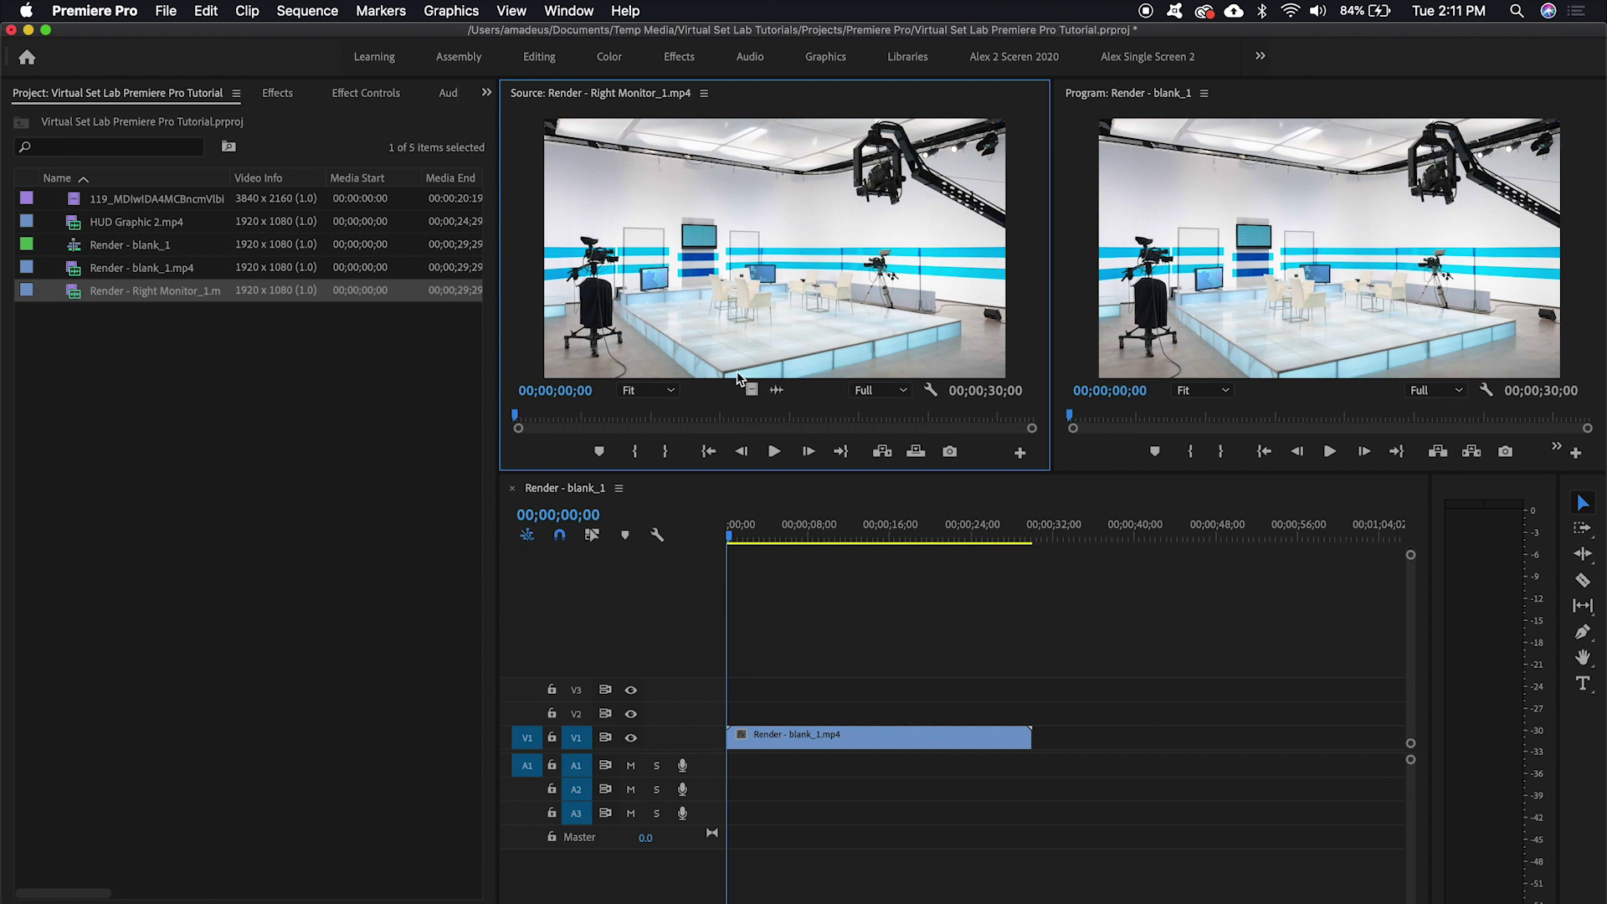
Step: Place Render - Right Monitor_1.mp4 video only on V2 and scrub to its green monitor
drag(752, 392, 722, 716)
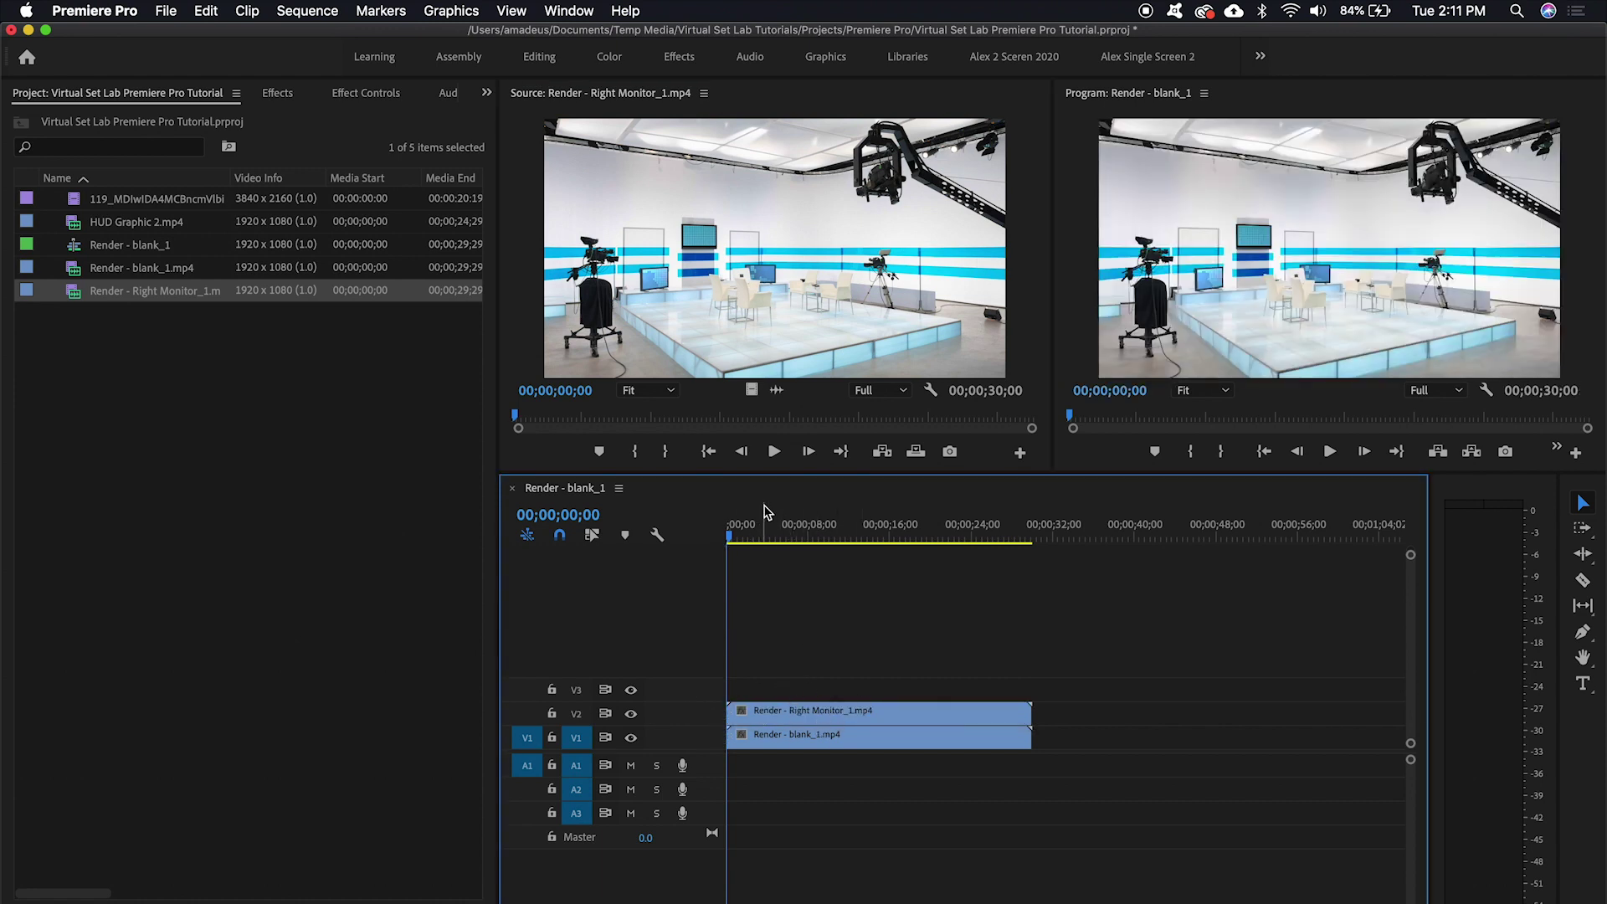
drag(751, 533, 778, 539)
click(781, 717)
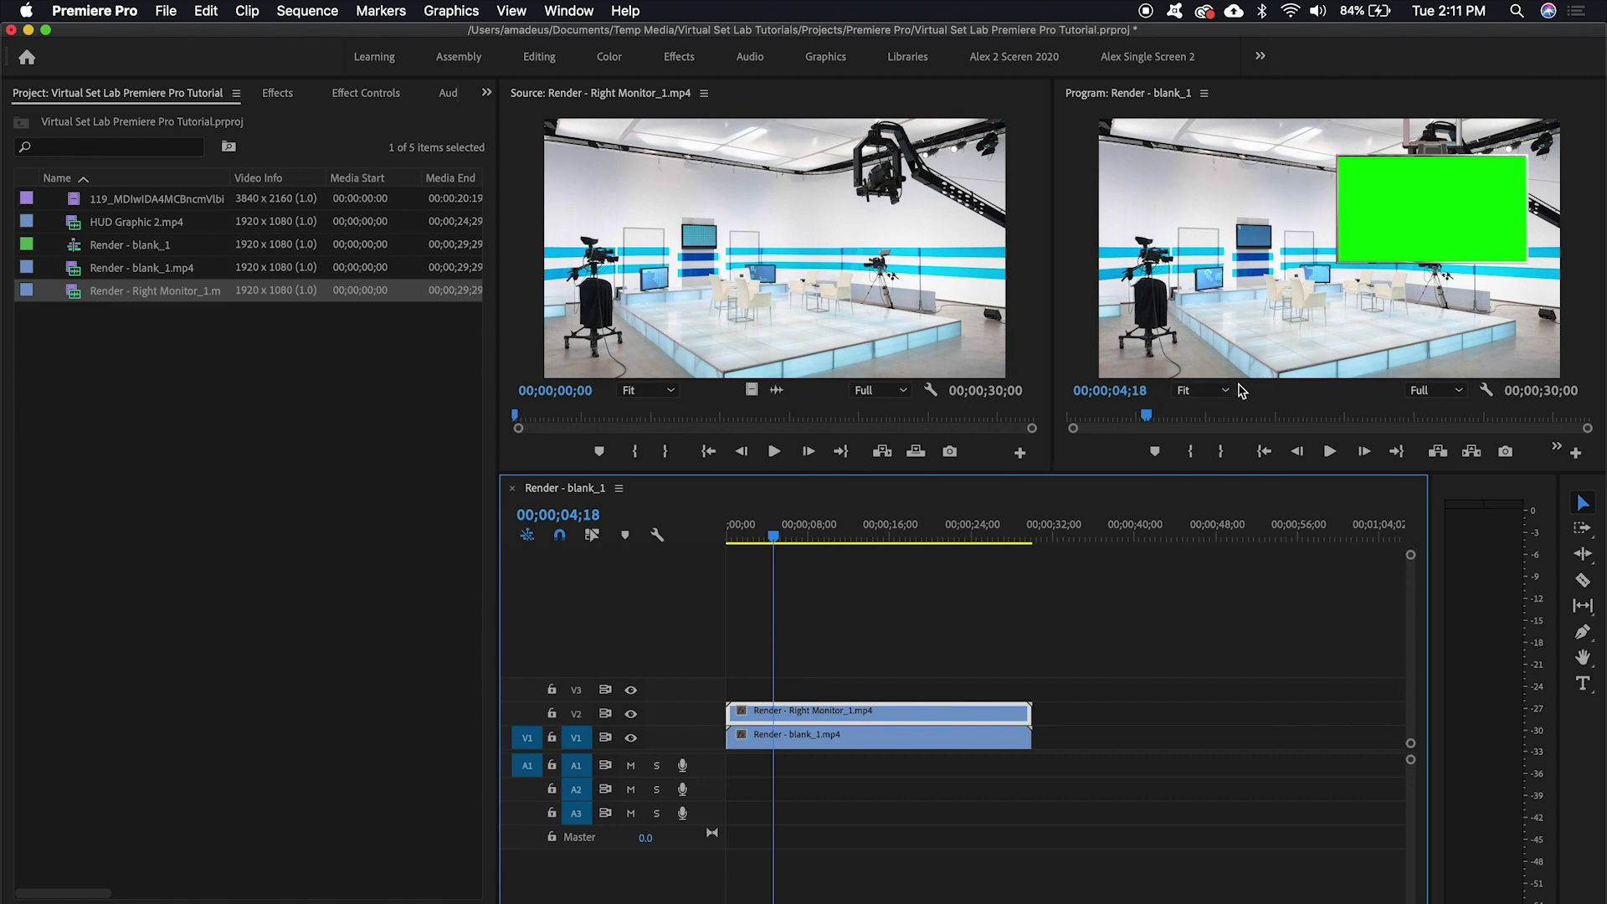
mouse_move(786, 533)
mouse_down()
mouse_move(745, 538)
mouse_move(793, 538)
mouse_move(775, 548)
mouse_up()
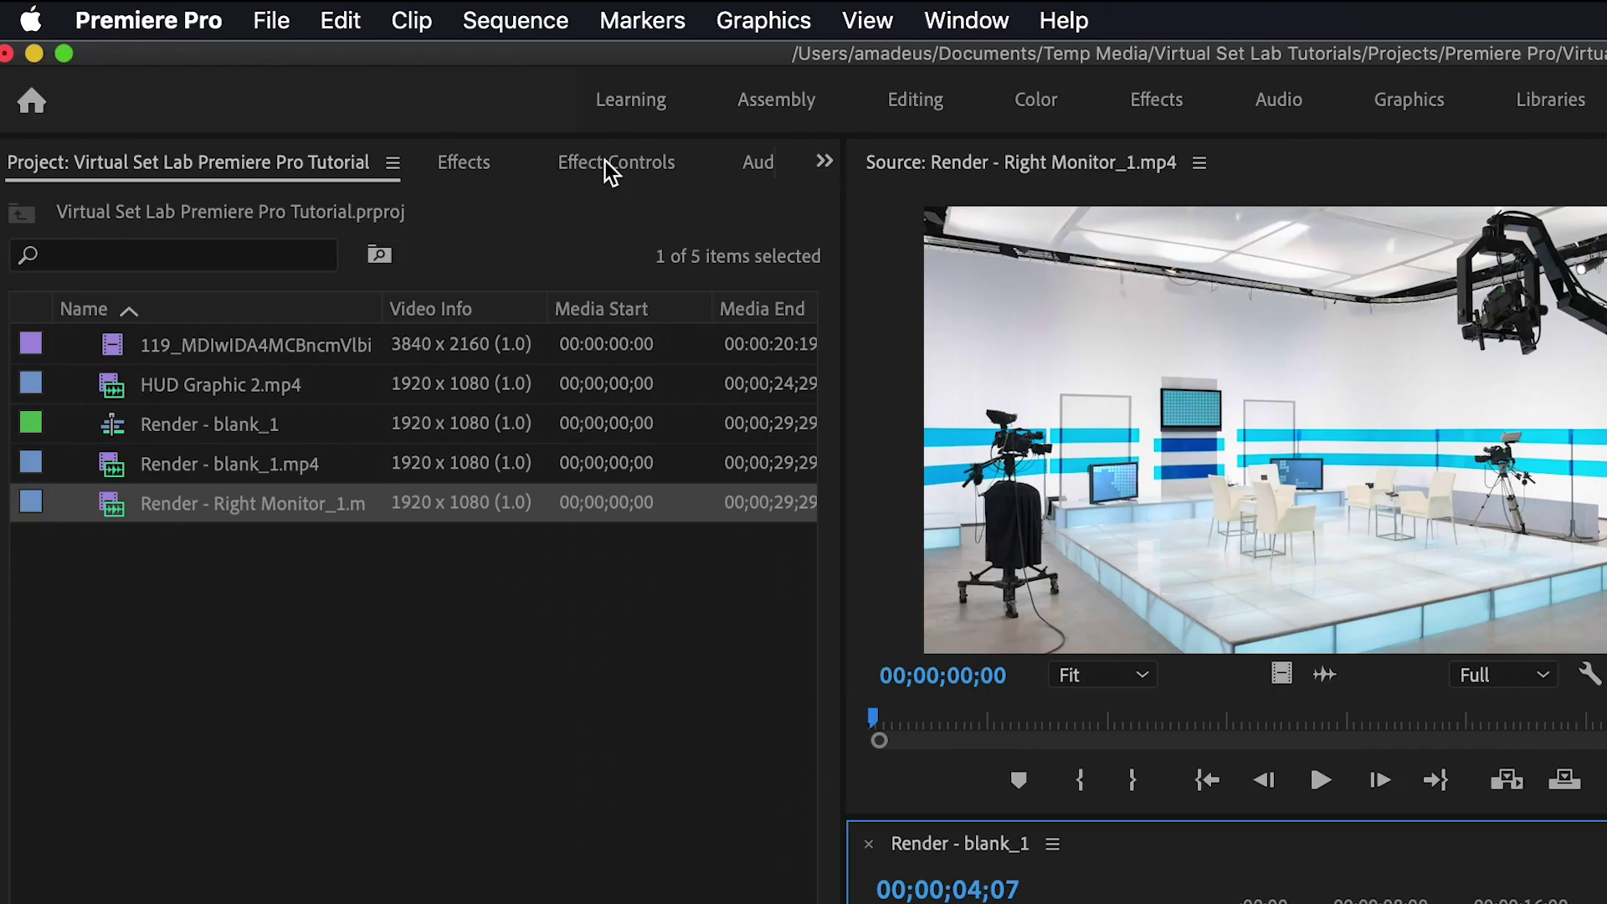
Step: Draw a freeform opacity mask around the green monitor on the Right Monitor clip
click(606, 160)
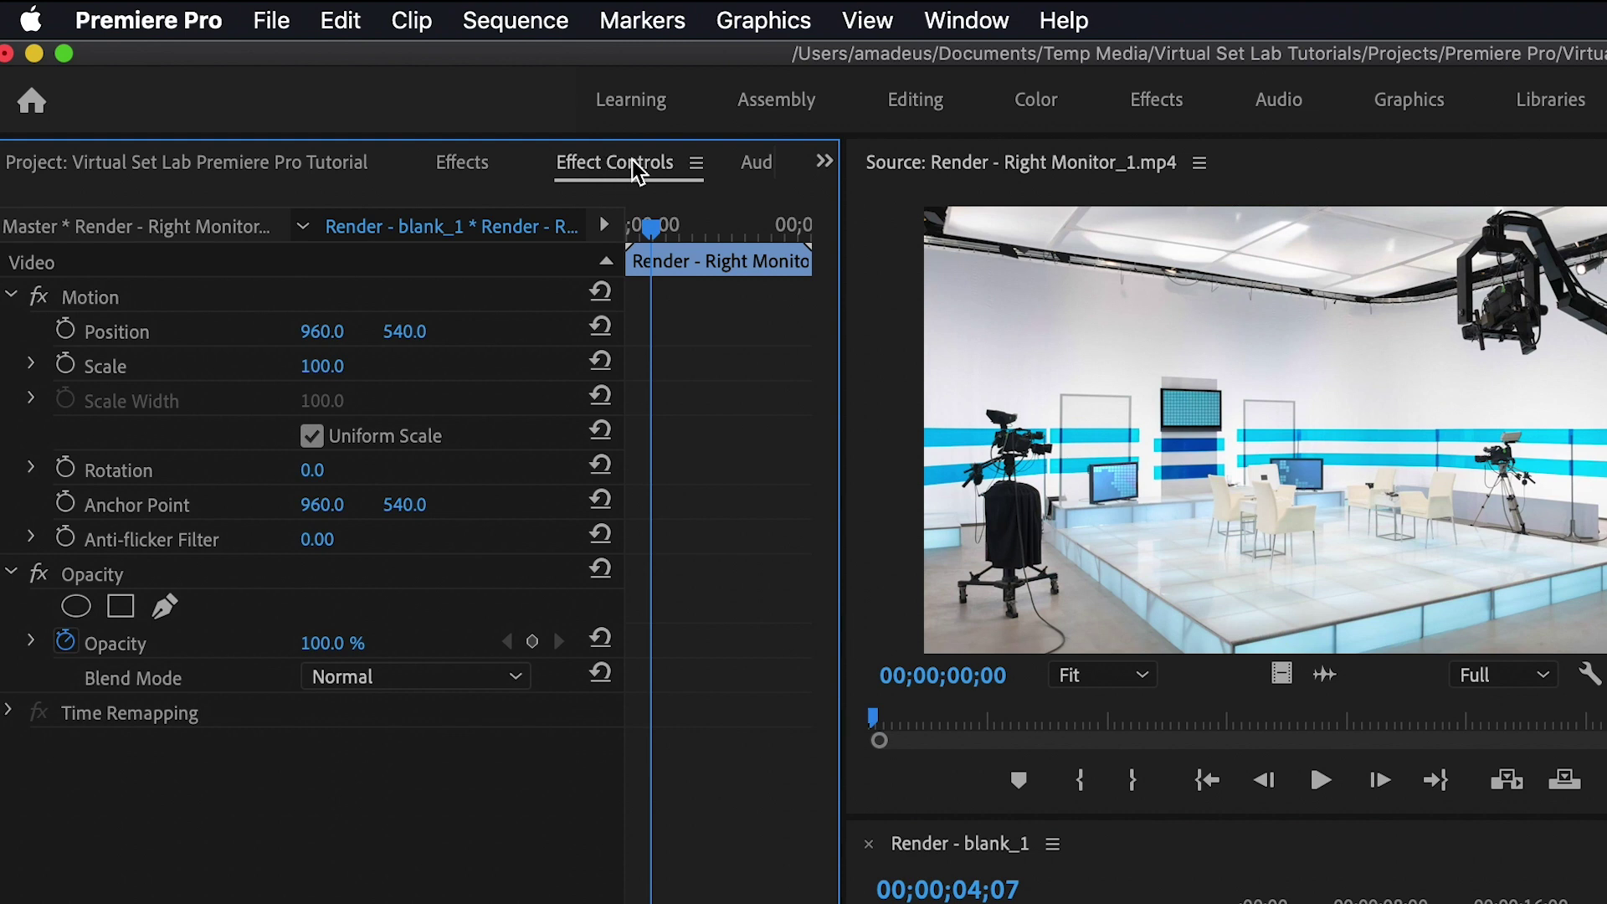
click(84, 578)
click(165, 606)
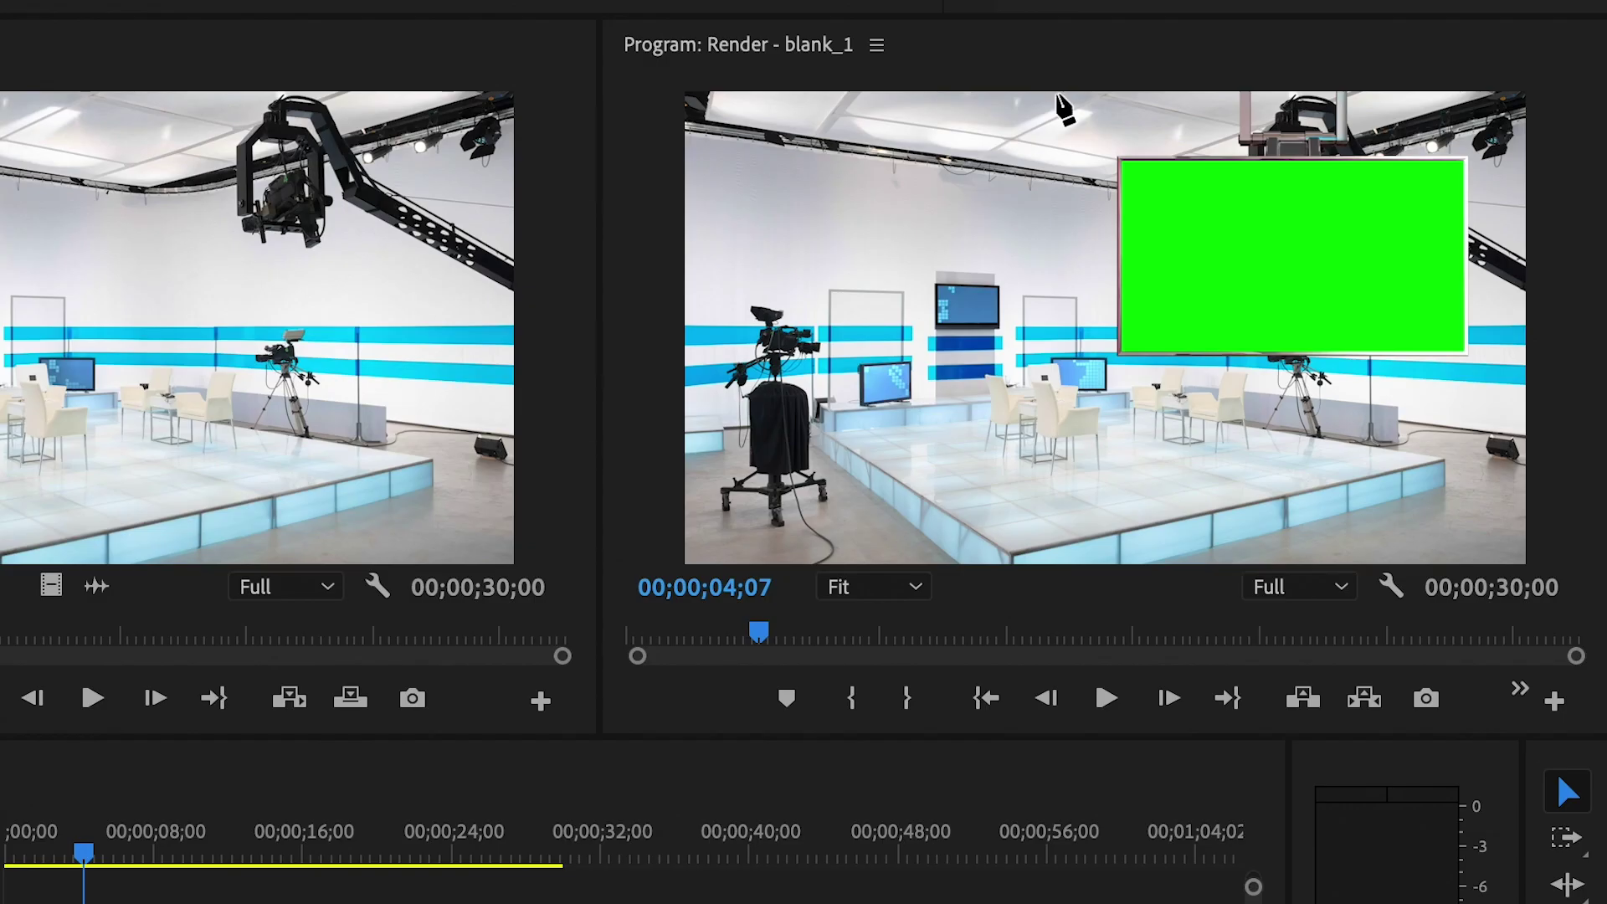
click(1057, 96)
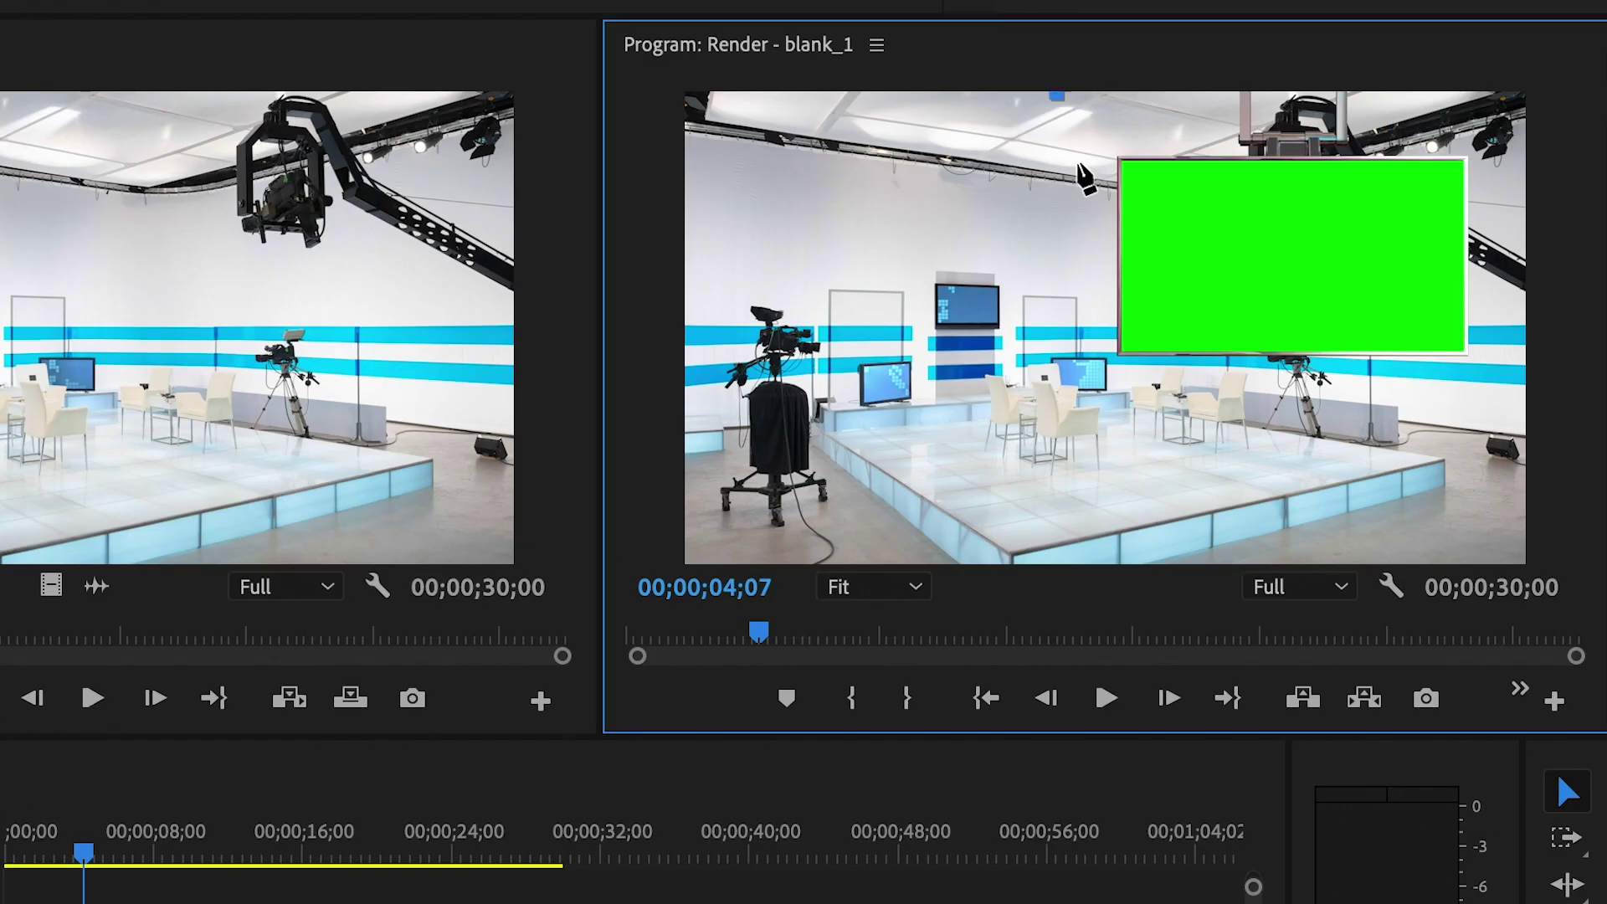
click(1088, 292)
click(1106, 344)
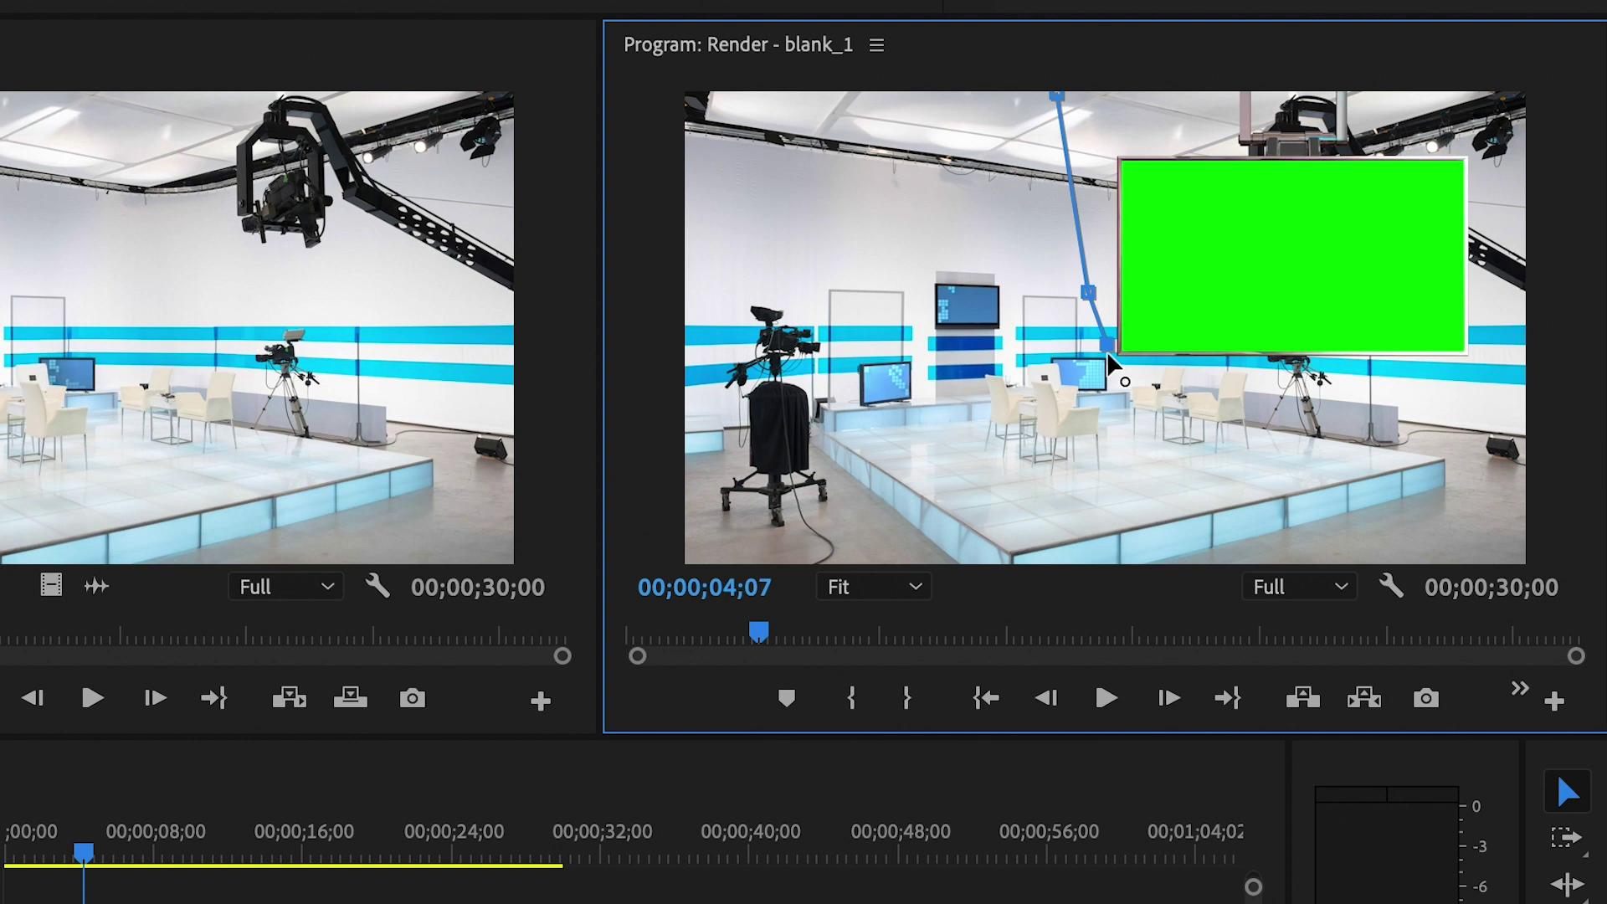
click(1126, 396)
click(1491, 417)
click(1547, 356)
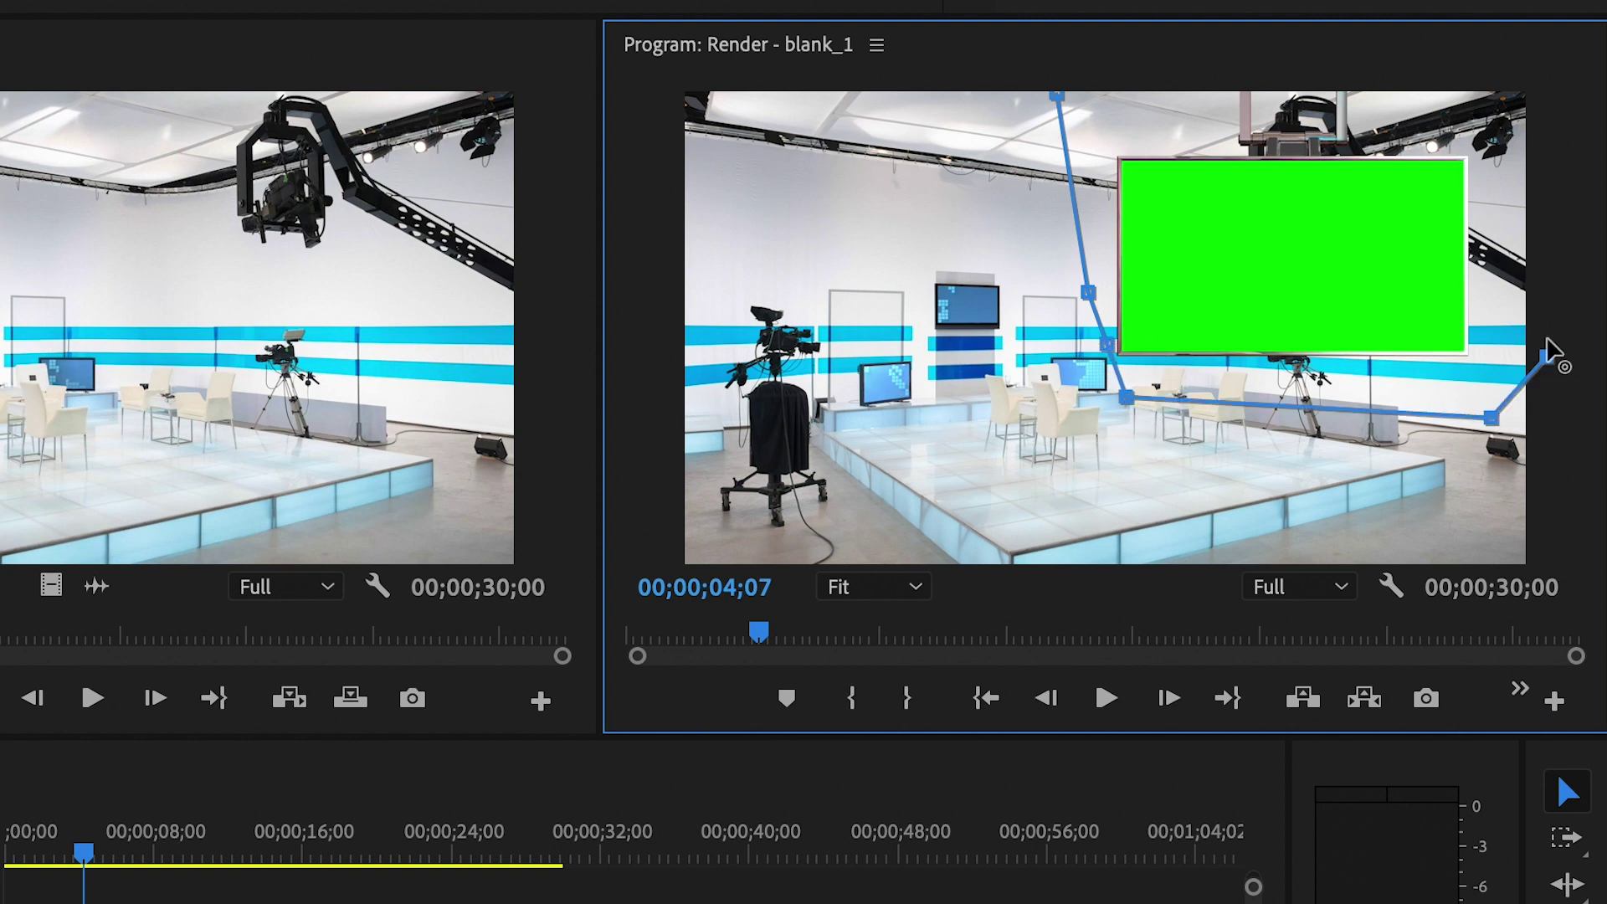
click(1526, 97)
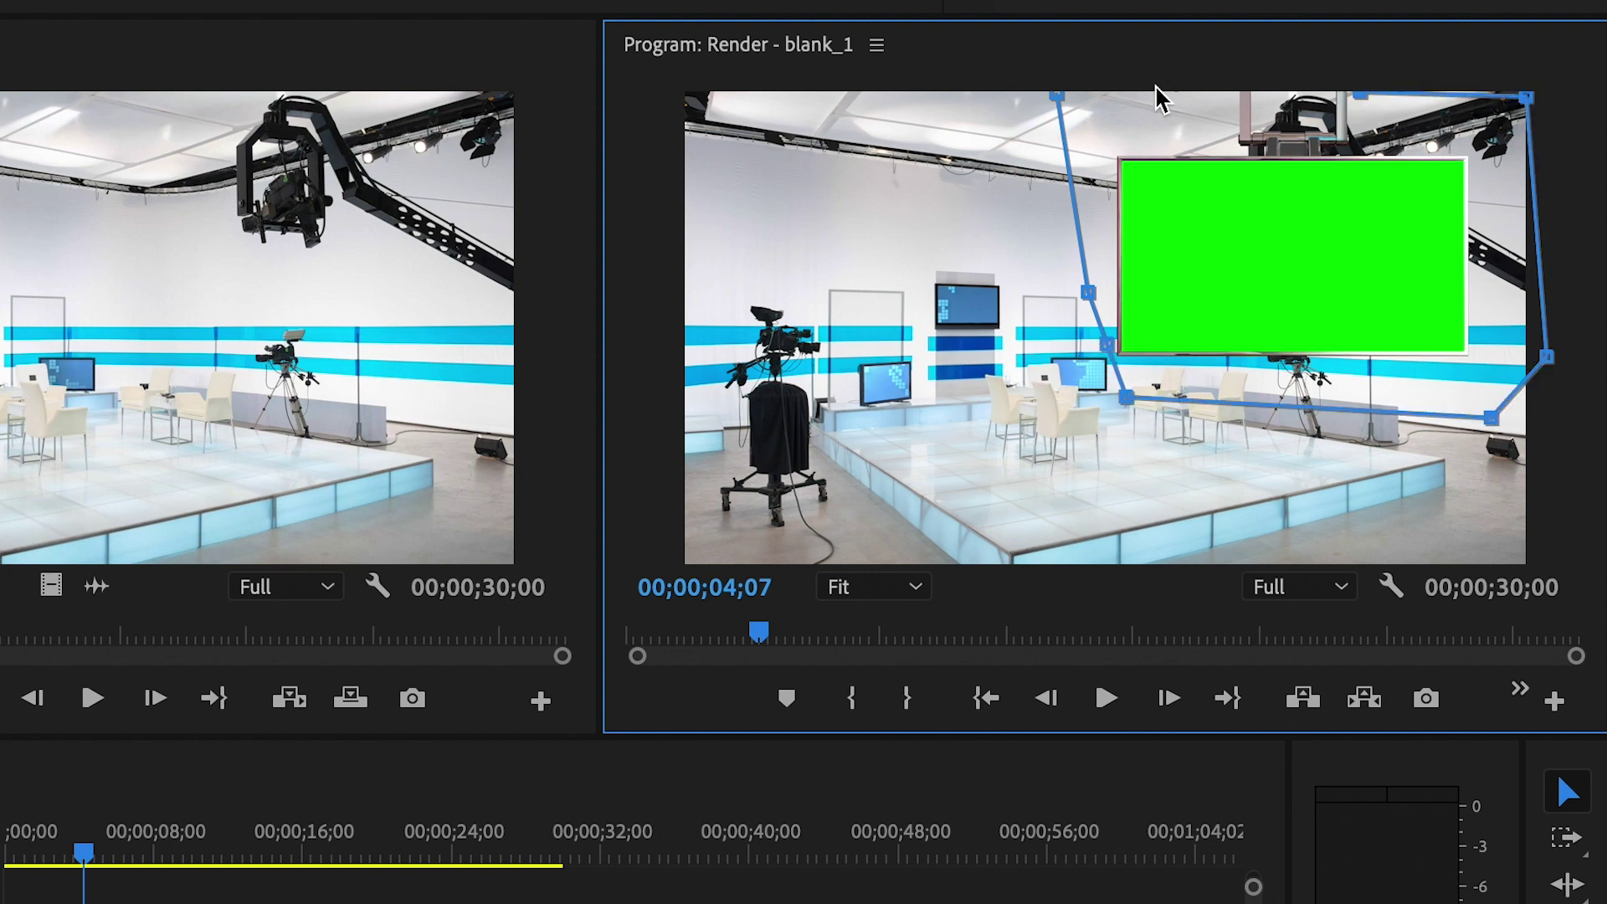
click(1057, 96)
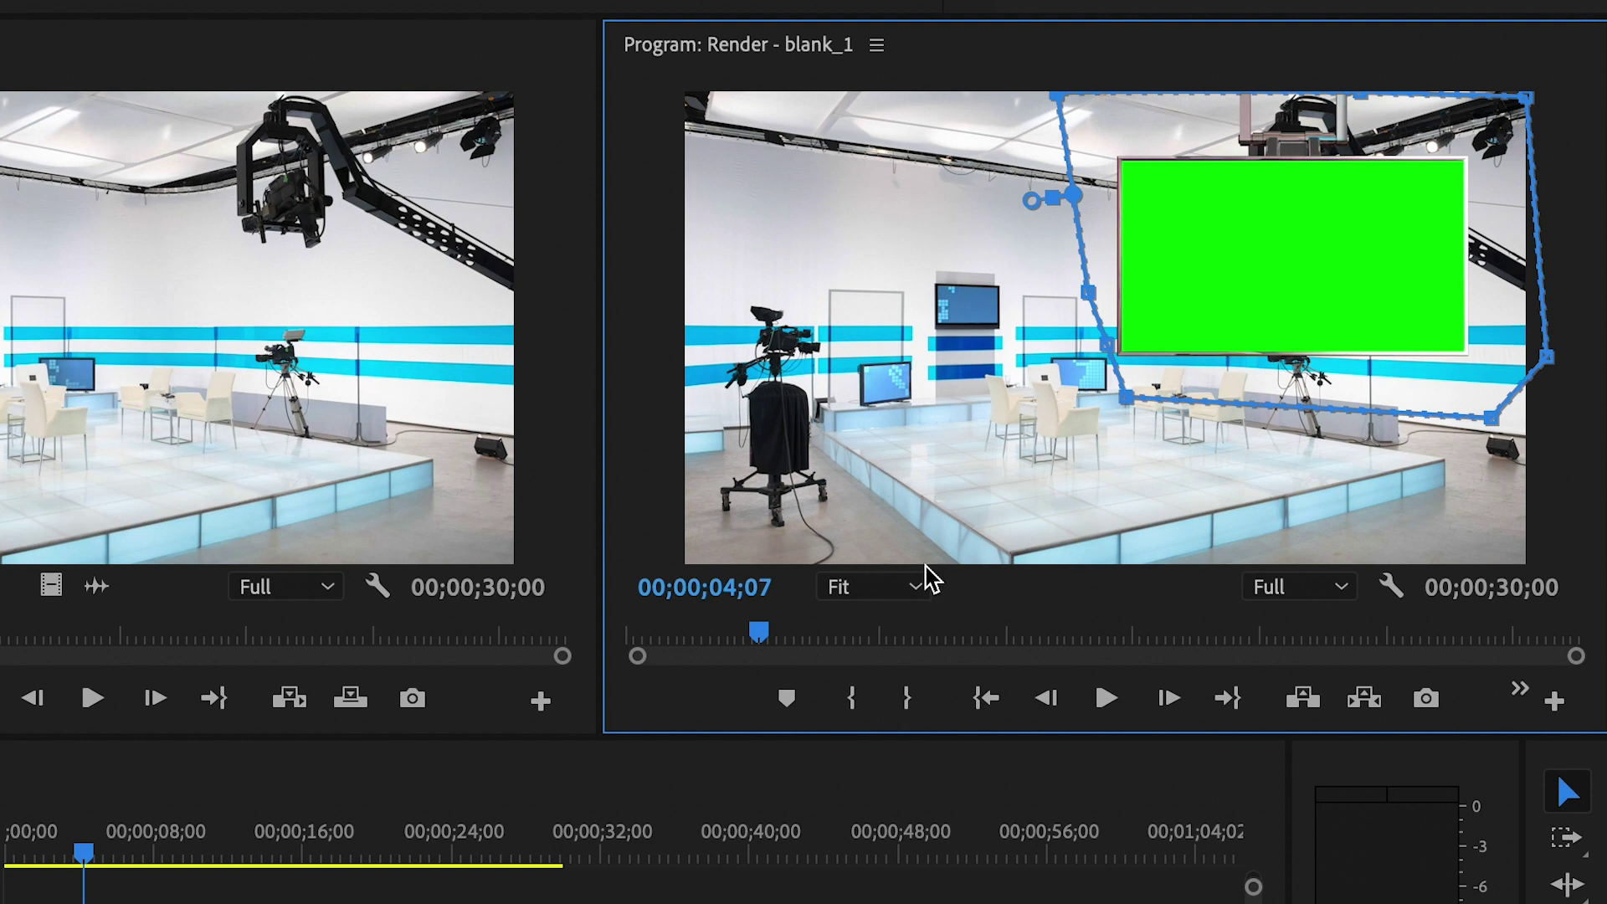
Step: At 25% zoom, pull the mask's top corners outward with a curved top edge, then refit
click(867, 593)
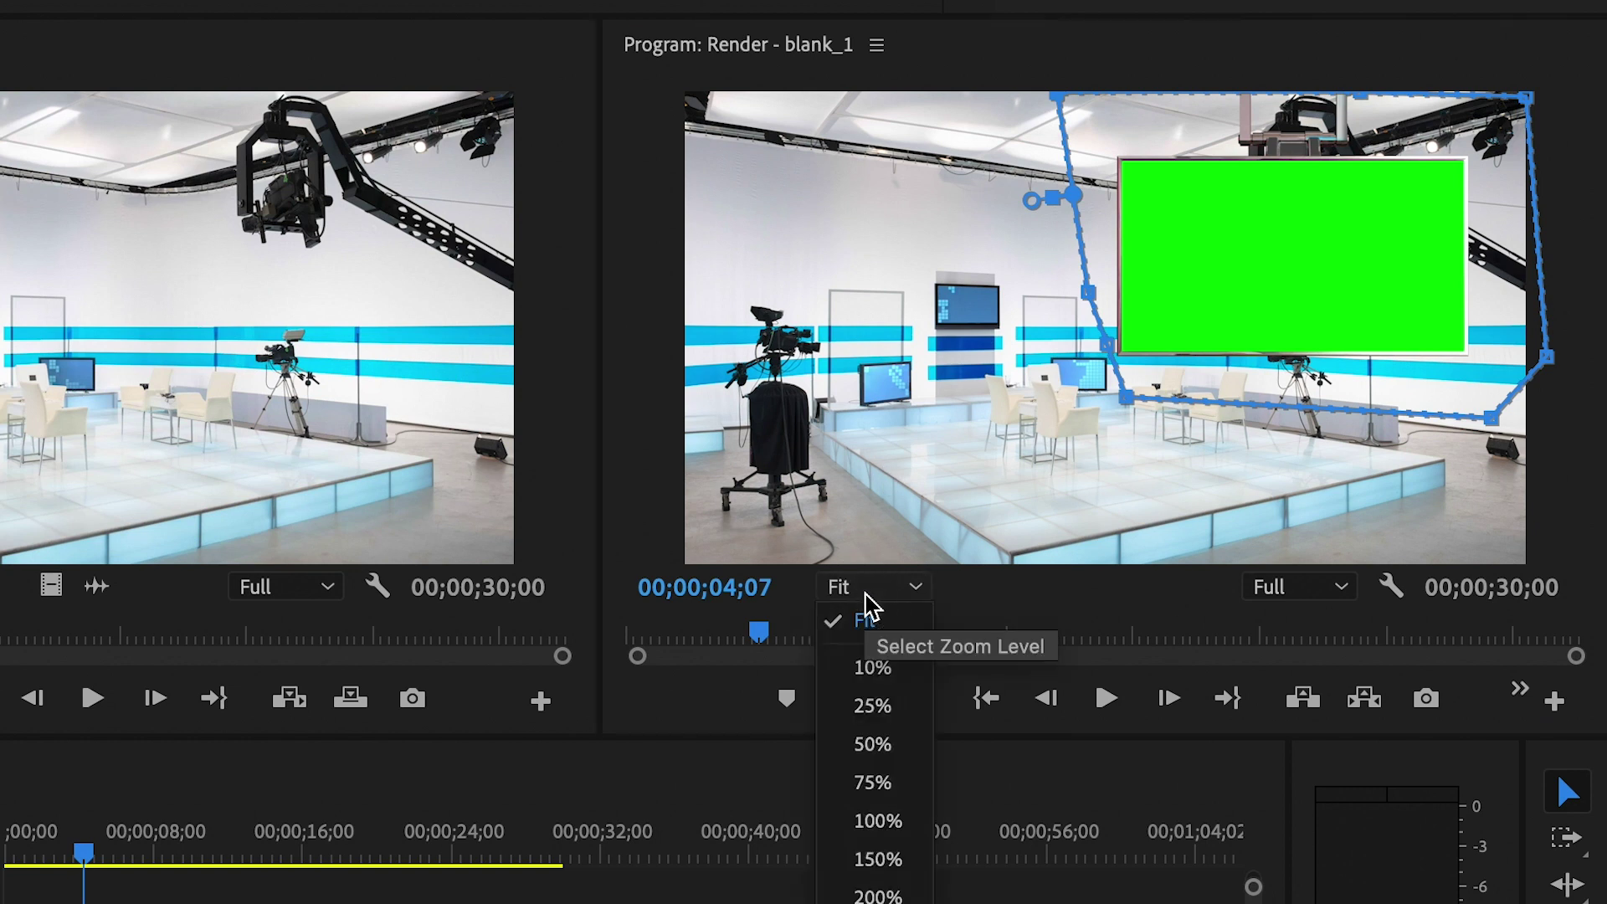
click(903, 705)
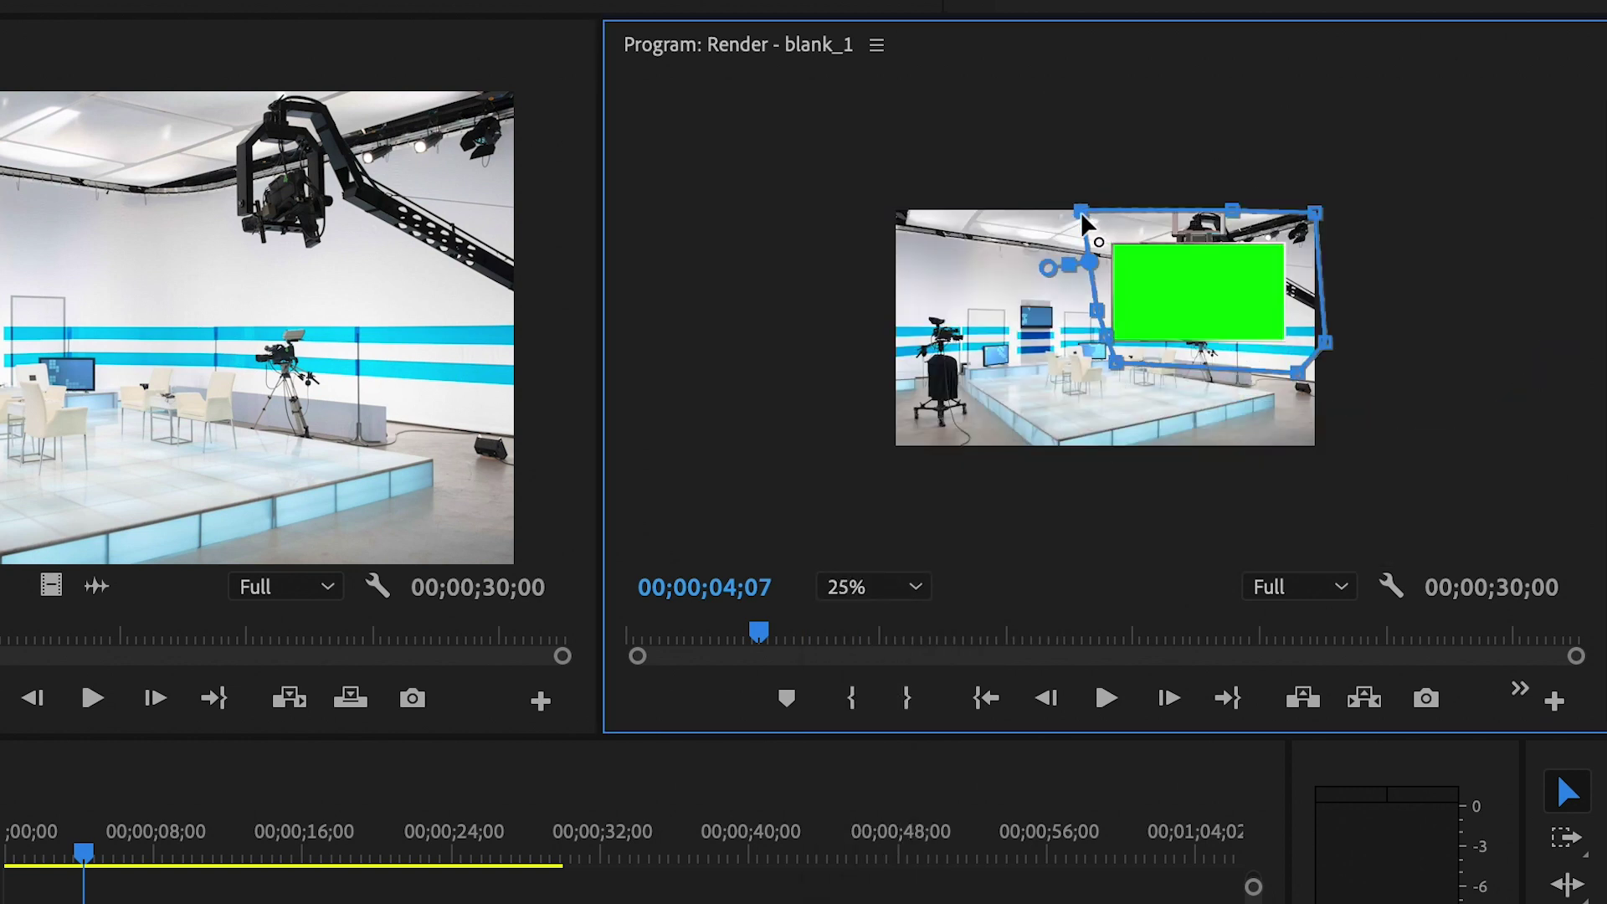
drag(1082, 213, 1076, 154)
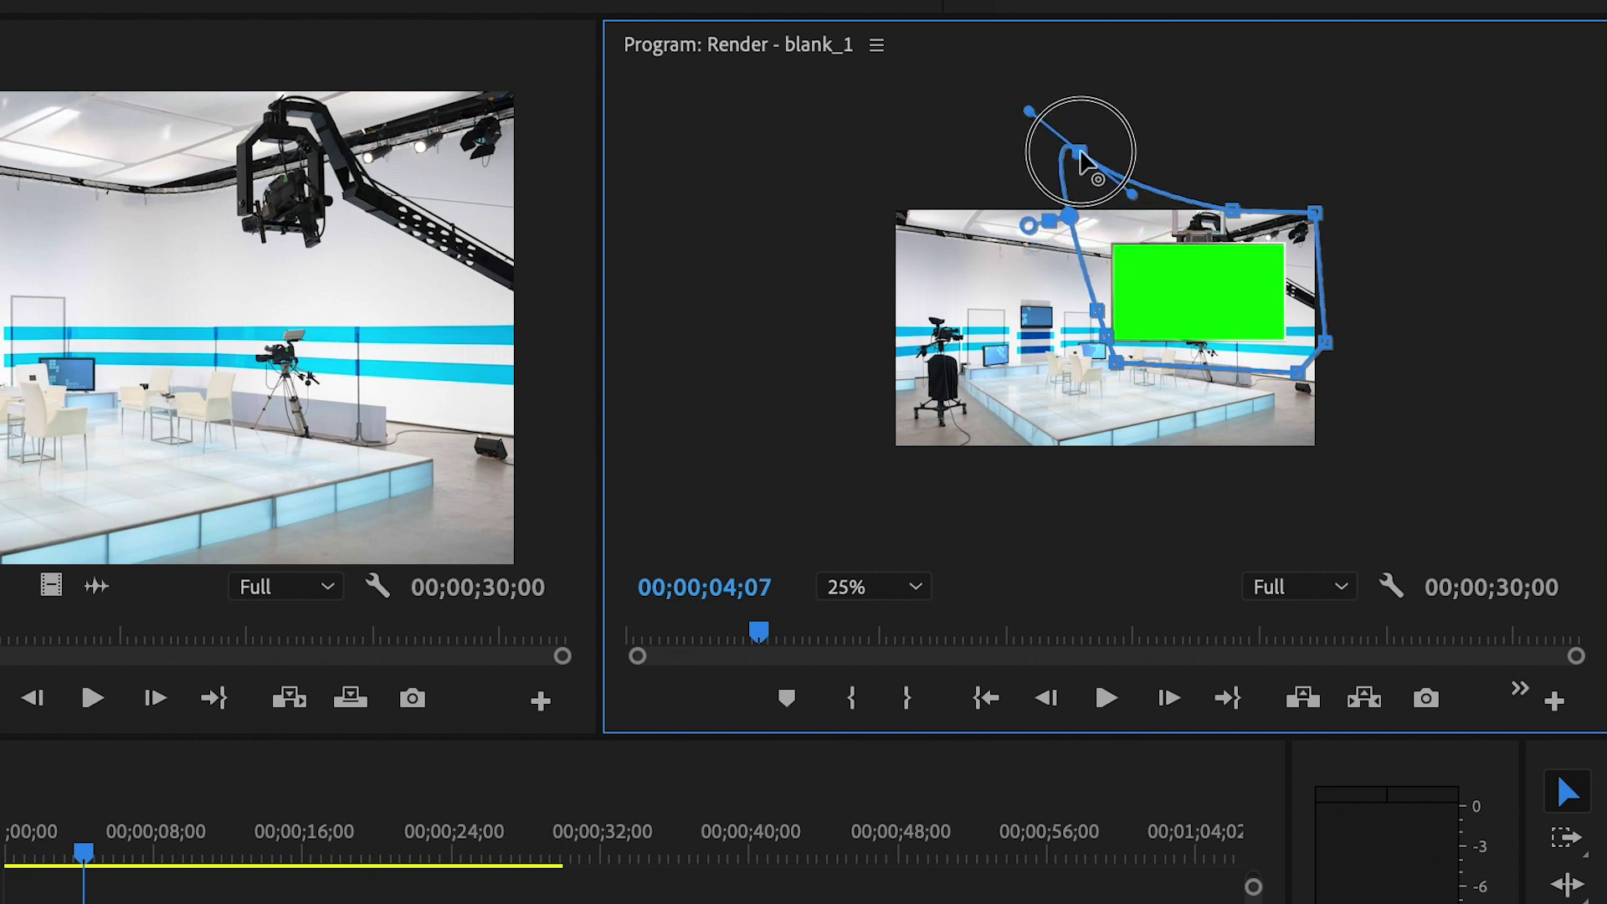
drag(1235, 219, 1236, 161)
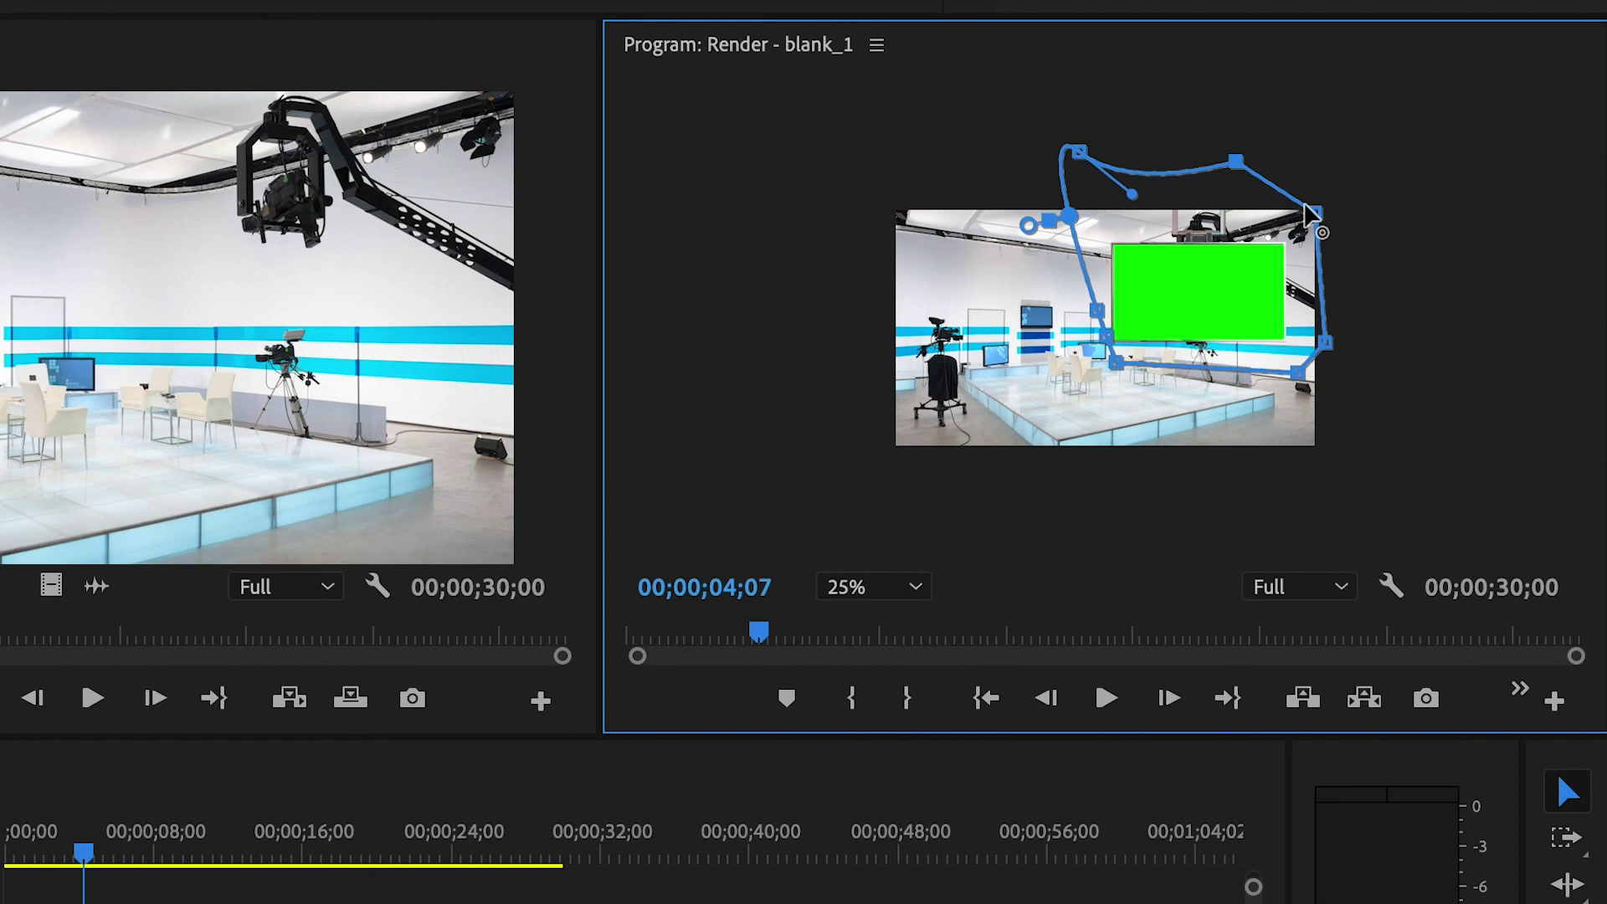
drag(1315, 214, 1343, 193)
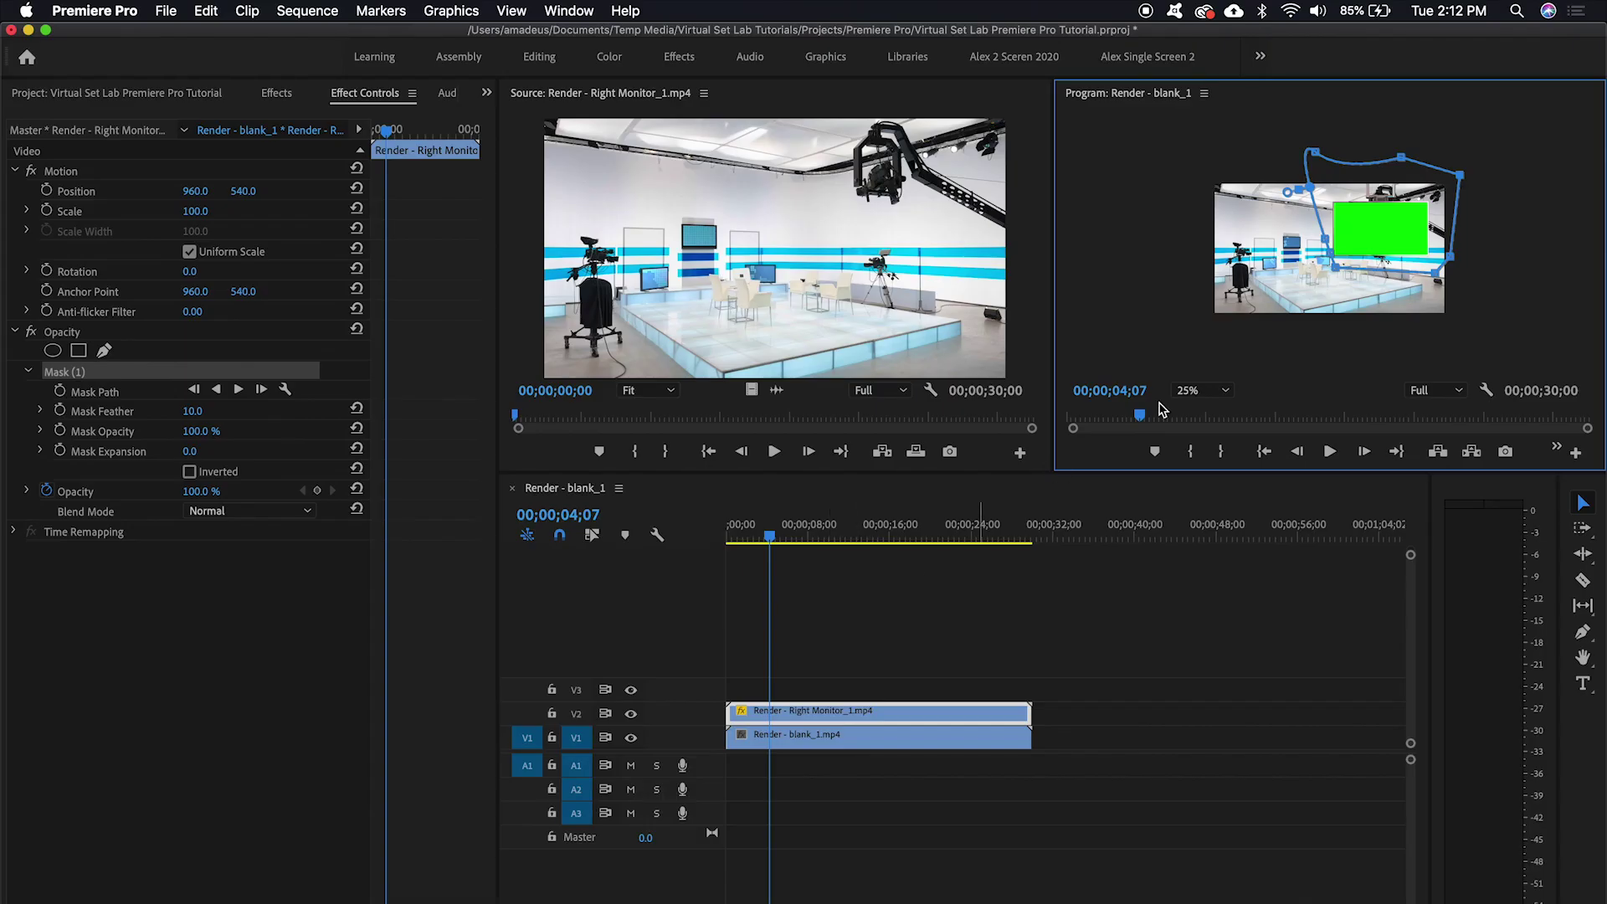
click(1209, 391)
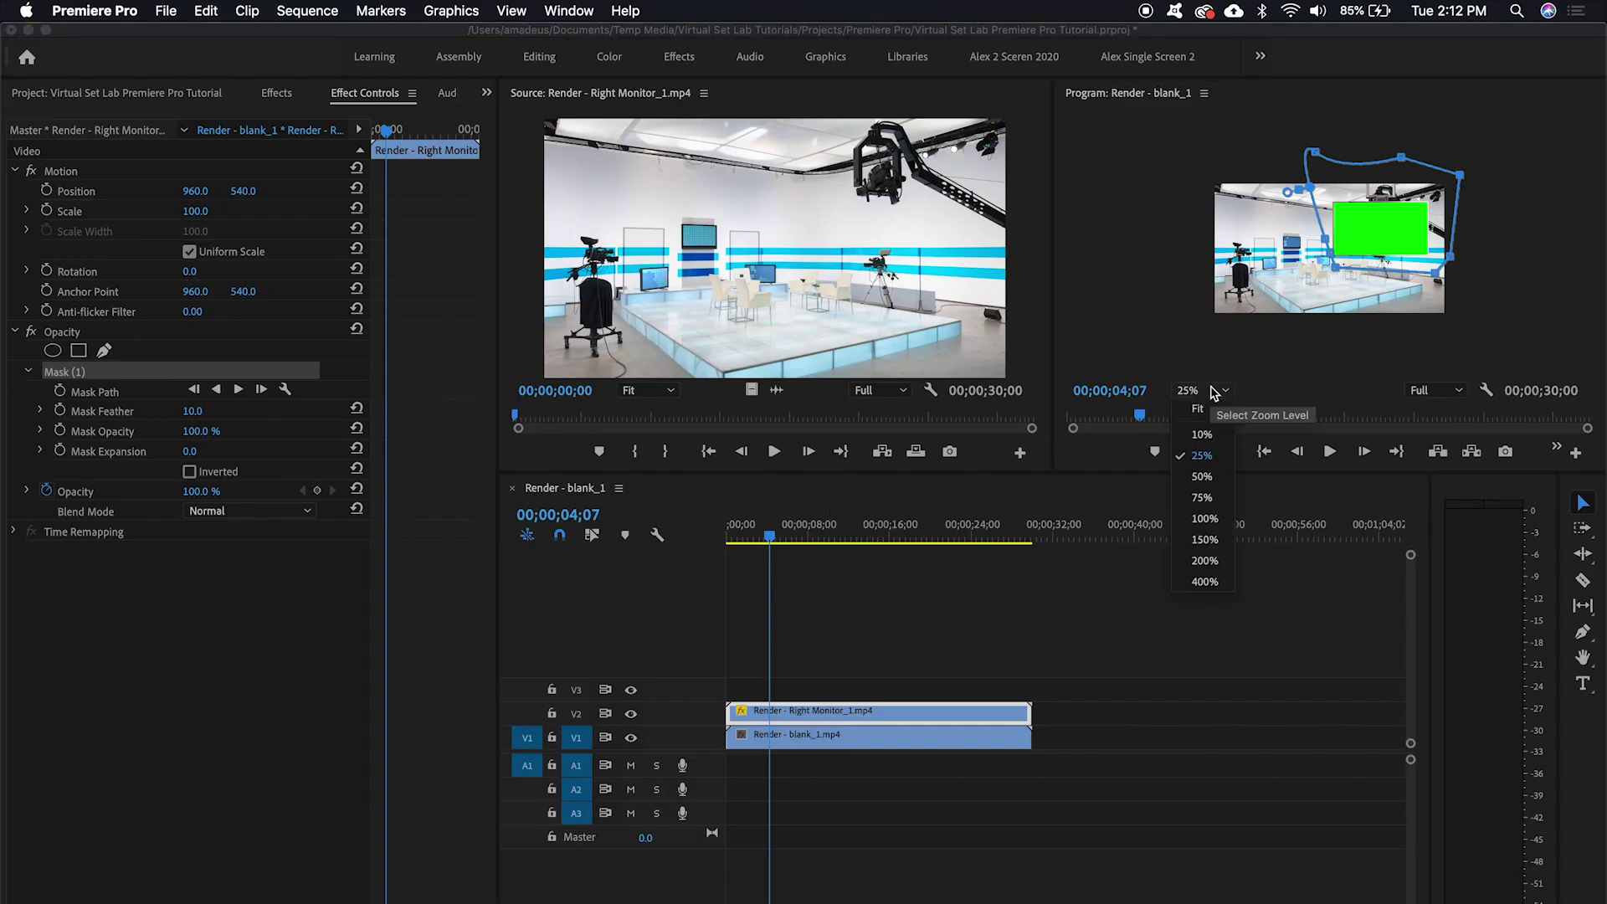
click(1217, 419)
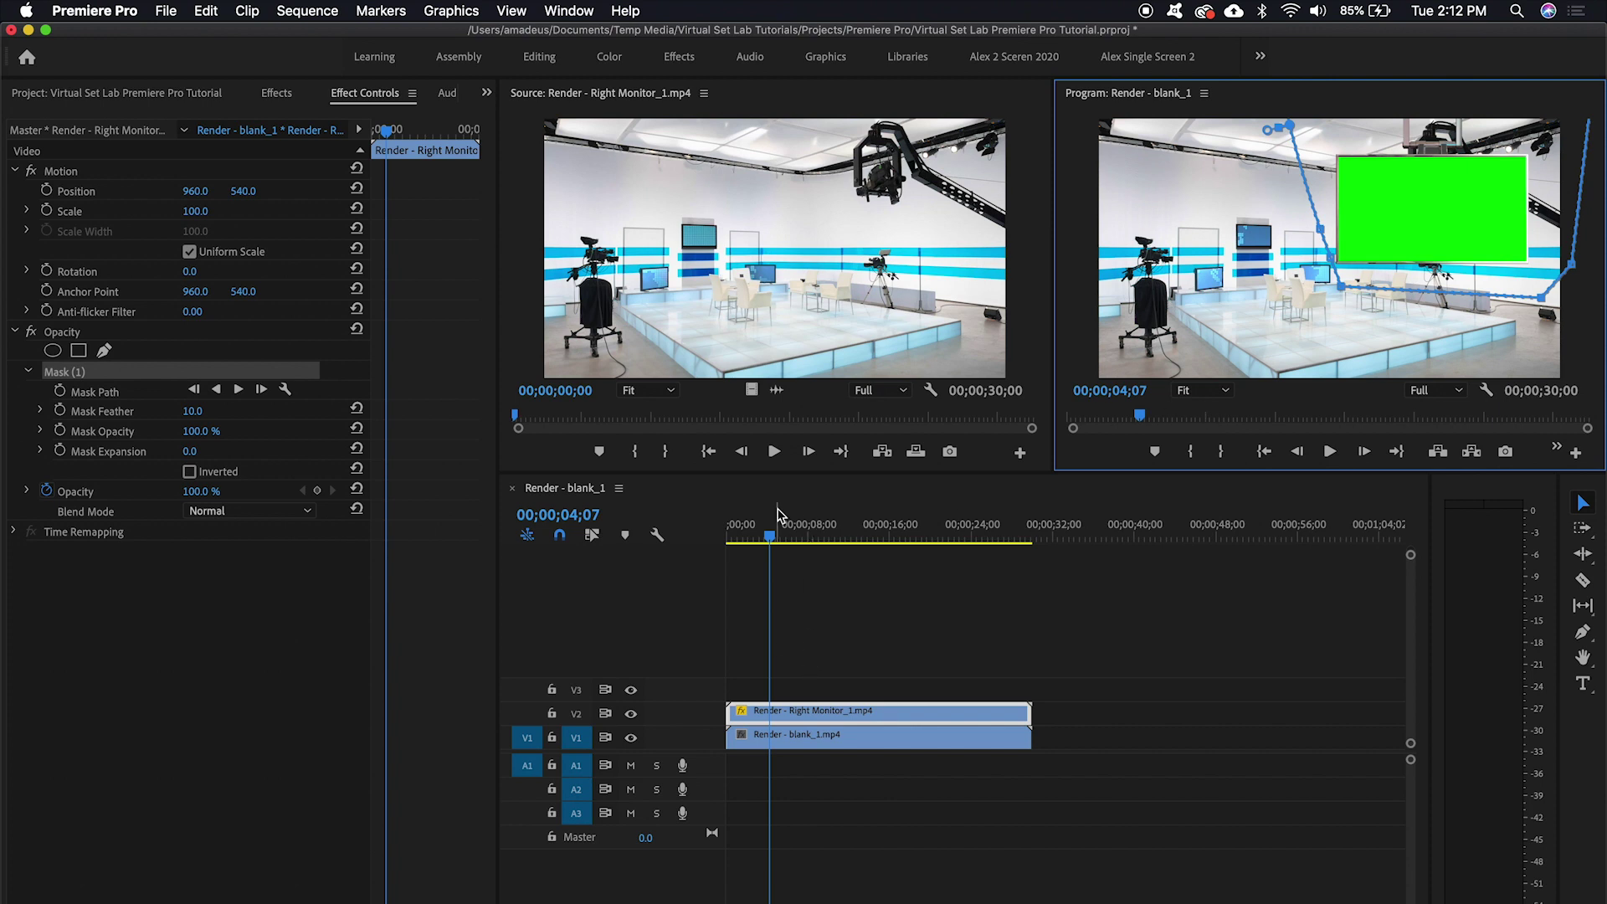
drag(769, 536, 661, 564)
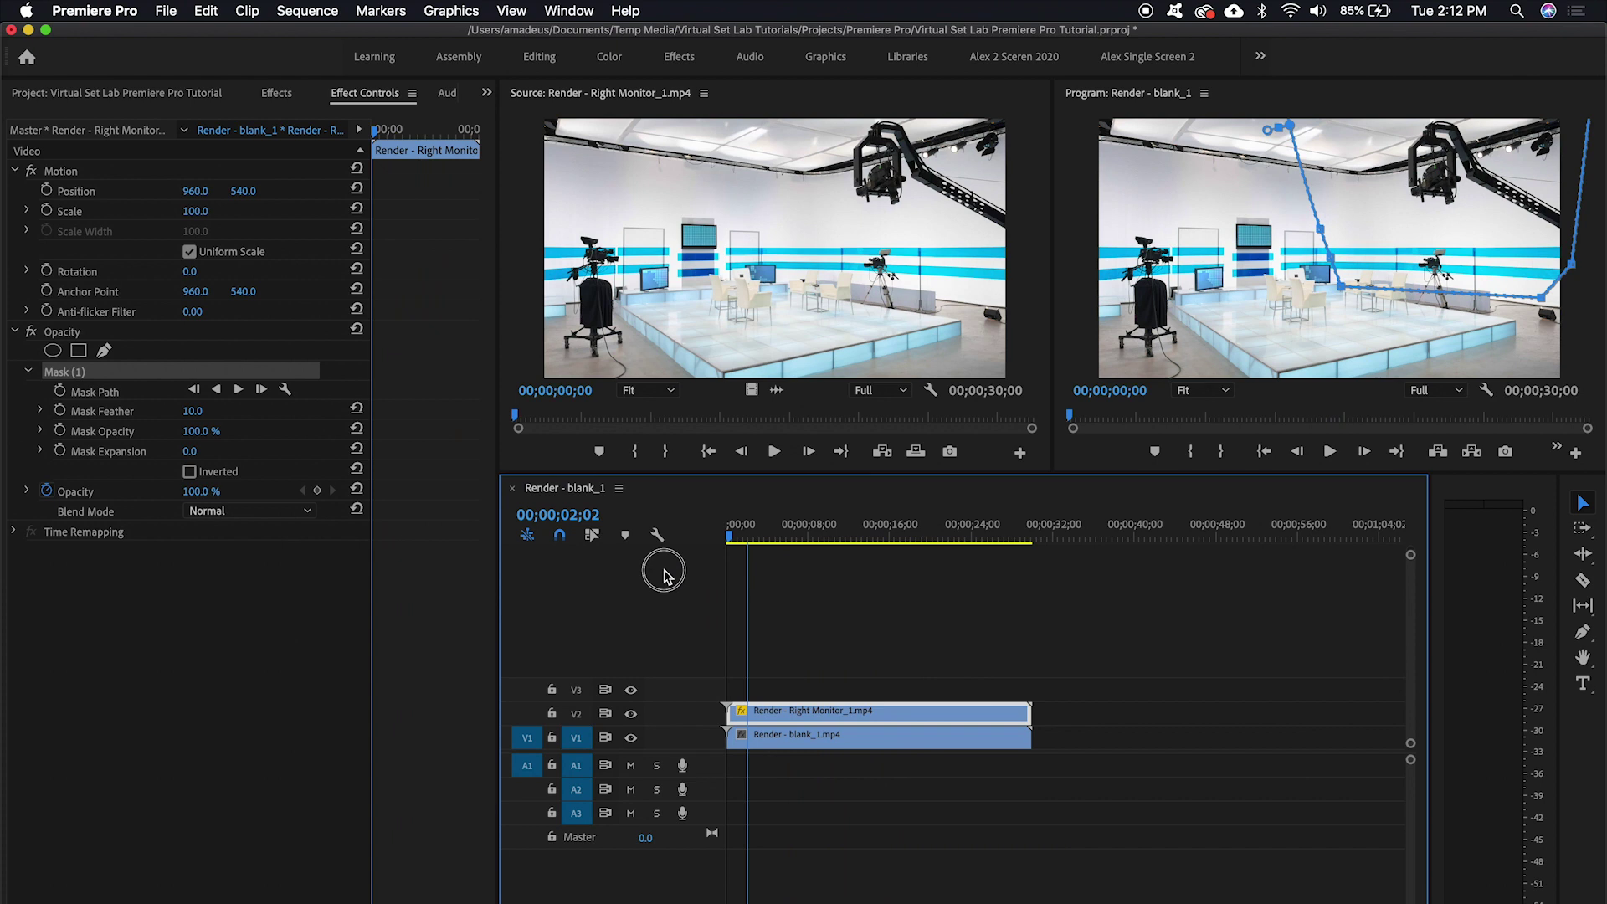
Step: Place the green-screen presenter clip on V3 at the sequence start
click(838, 621)
click(55, 95)
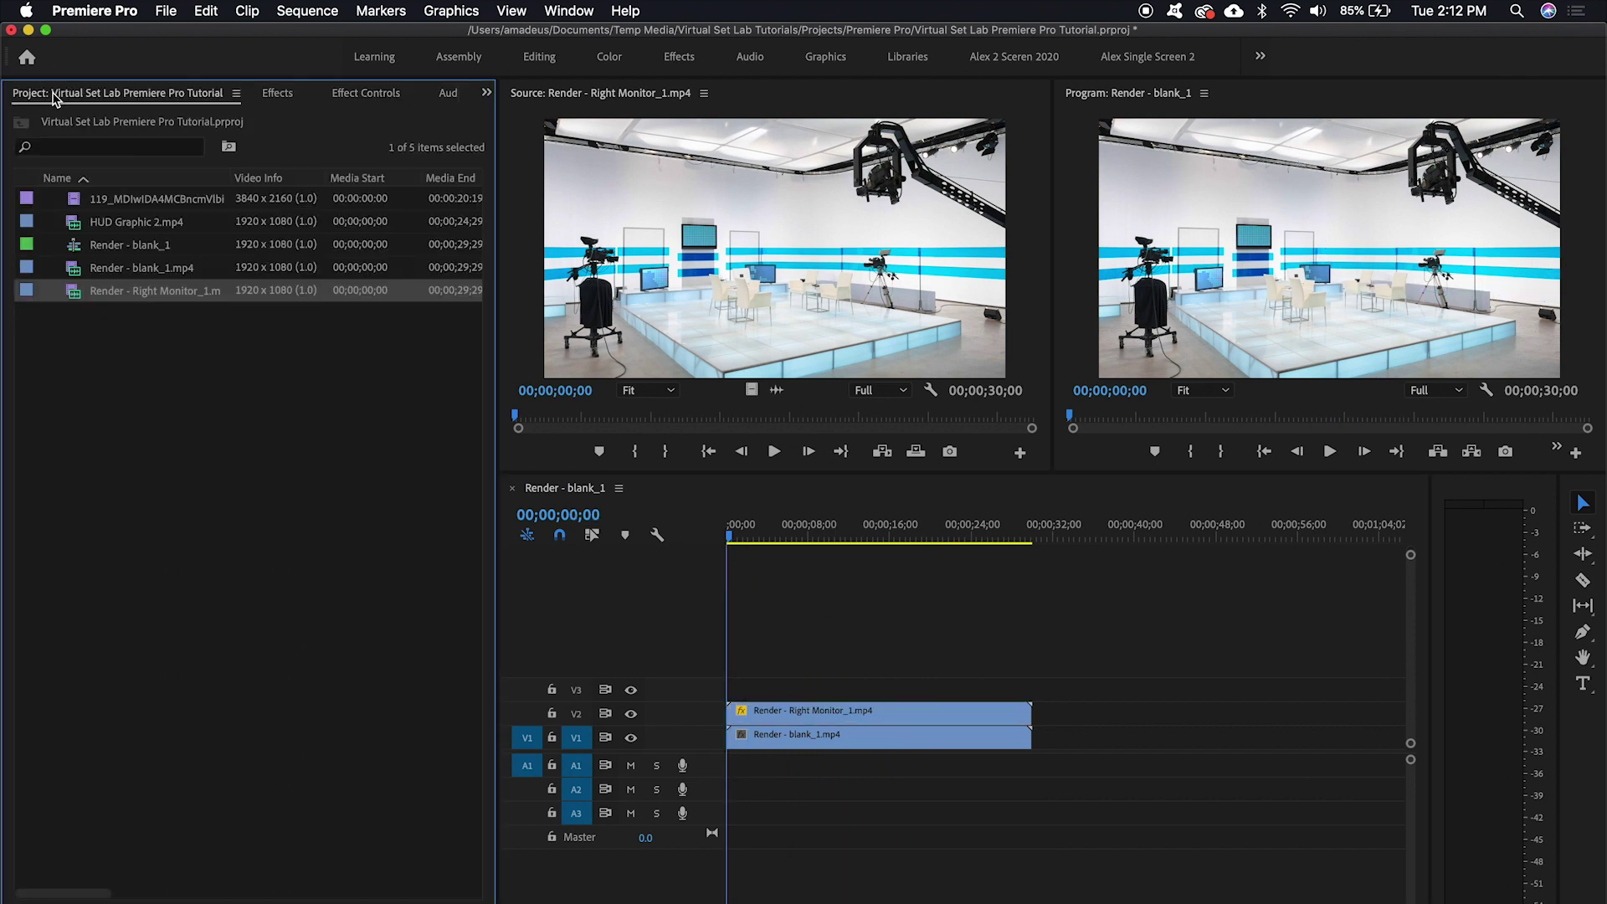
double_click(75, 204)
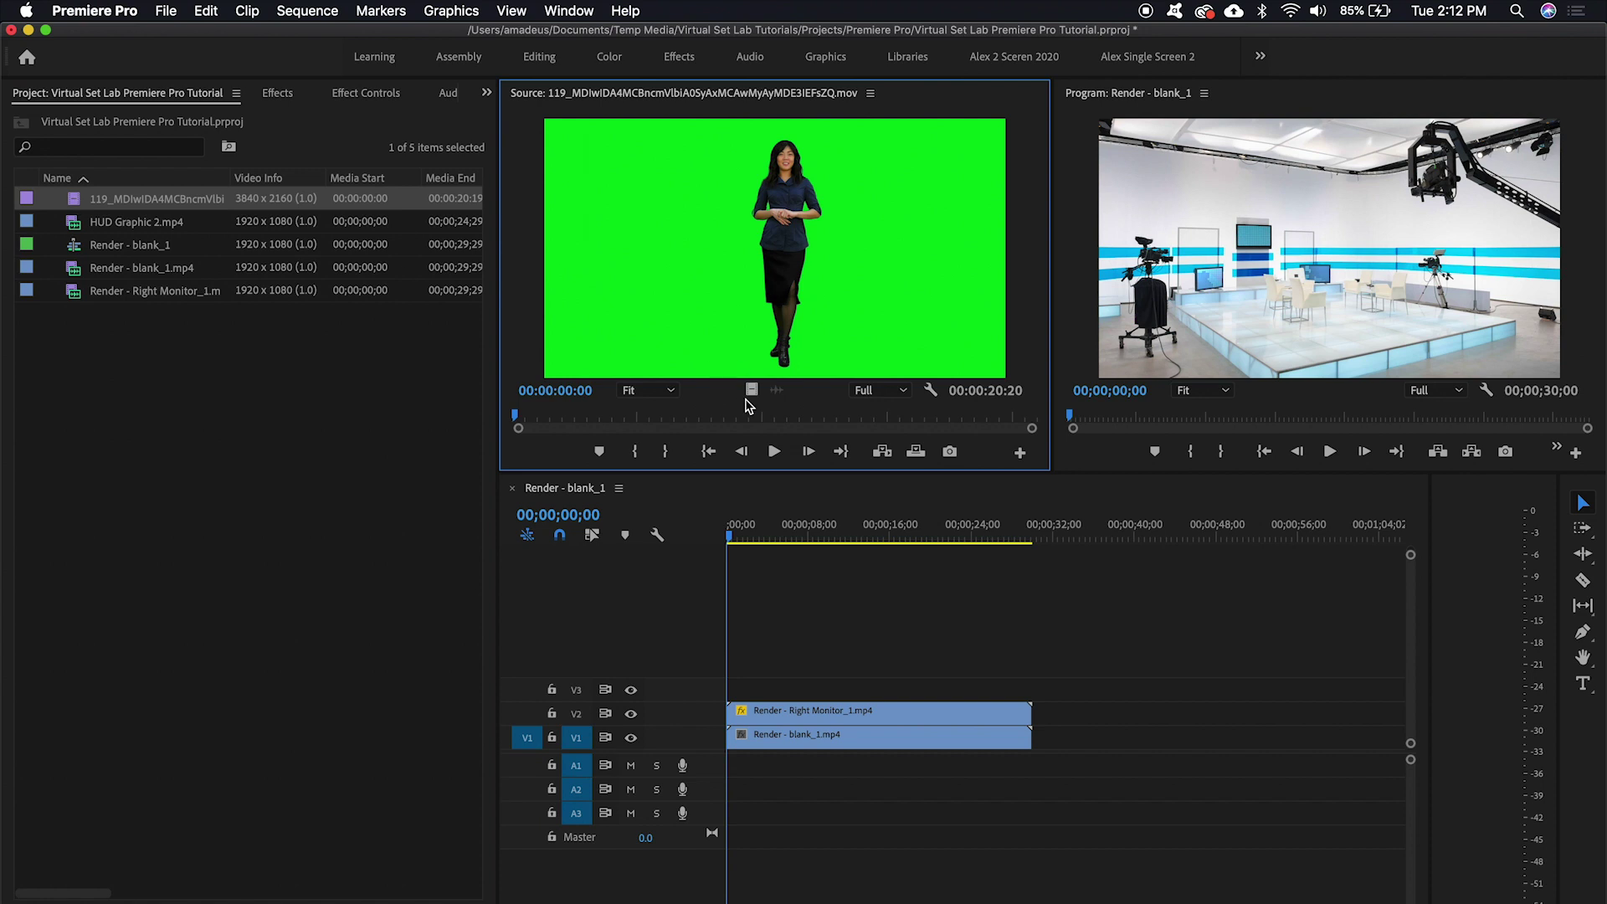
drag(75, 203, 723, 693)
drag(758, 534, 794, 536)
Step: Scale the presenter clip to 86 and position it at 432, 796
click(810, 693)
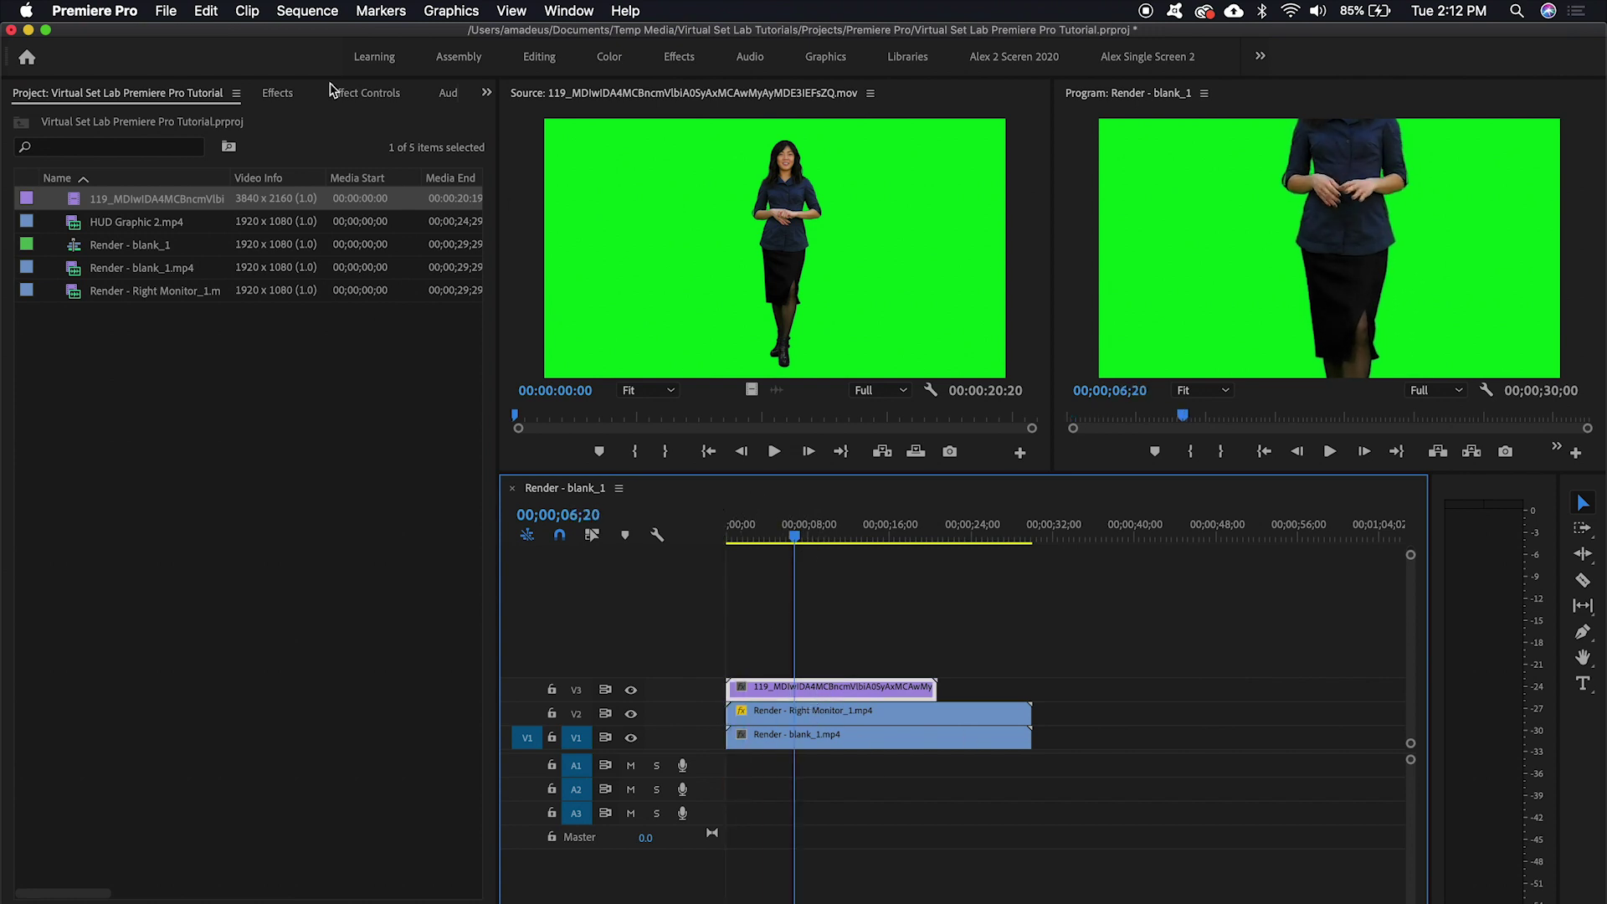
click(367, 92)
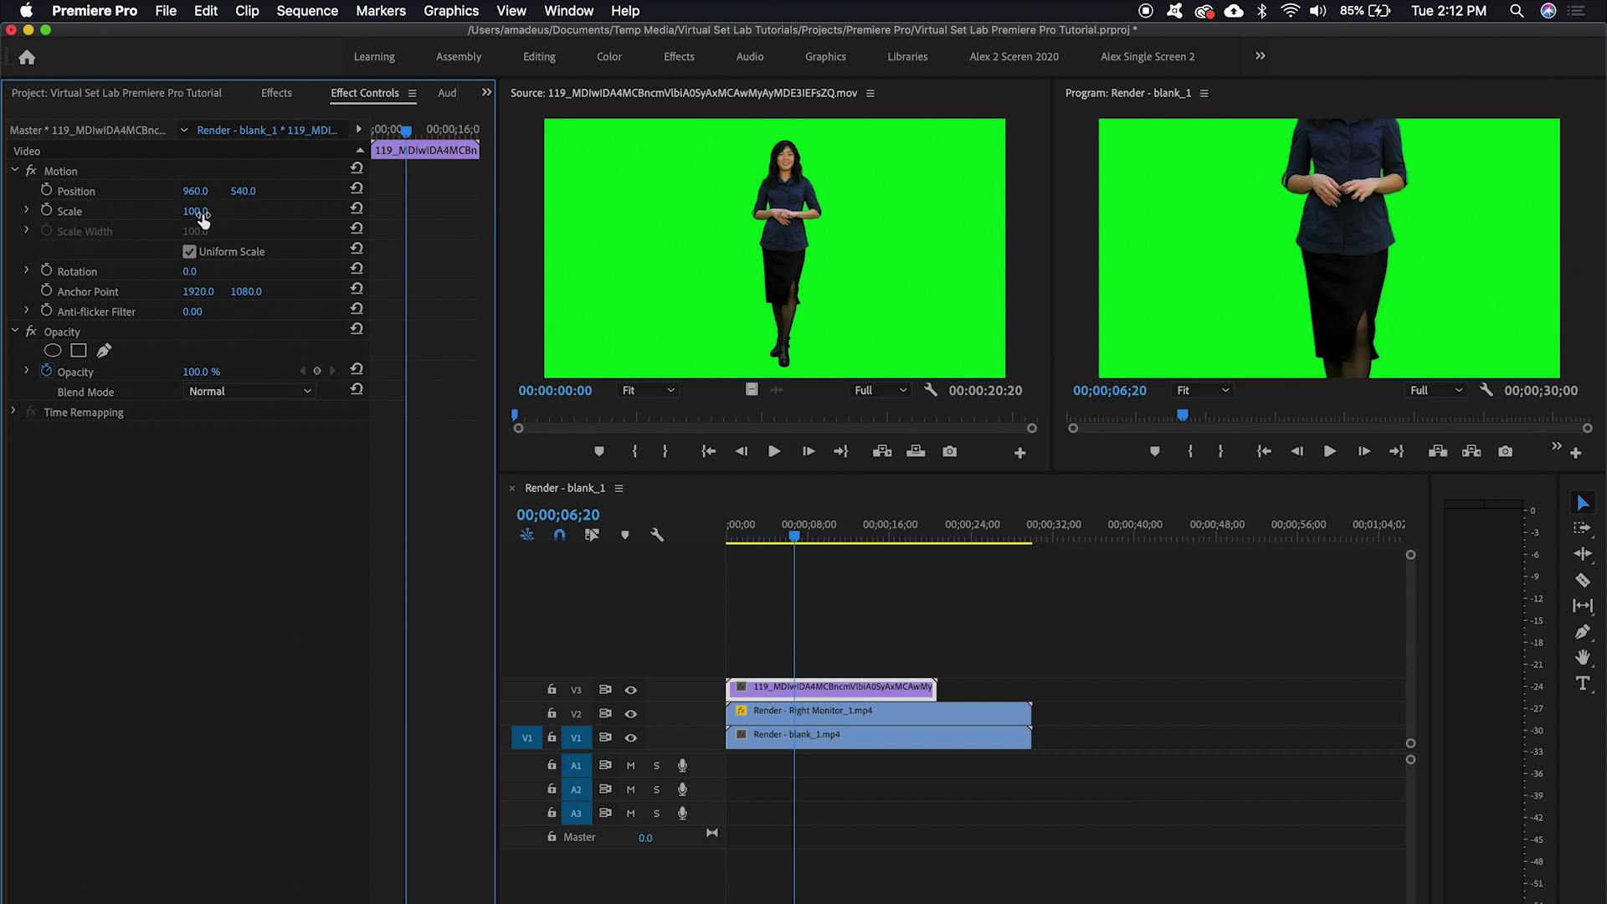
drag(195, 211, 265, 191)
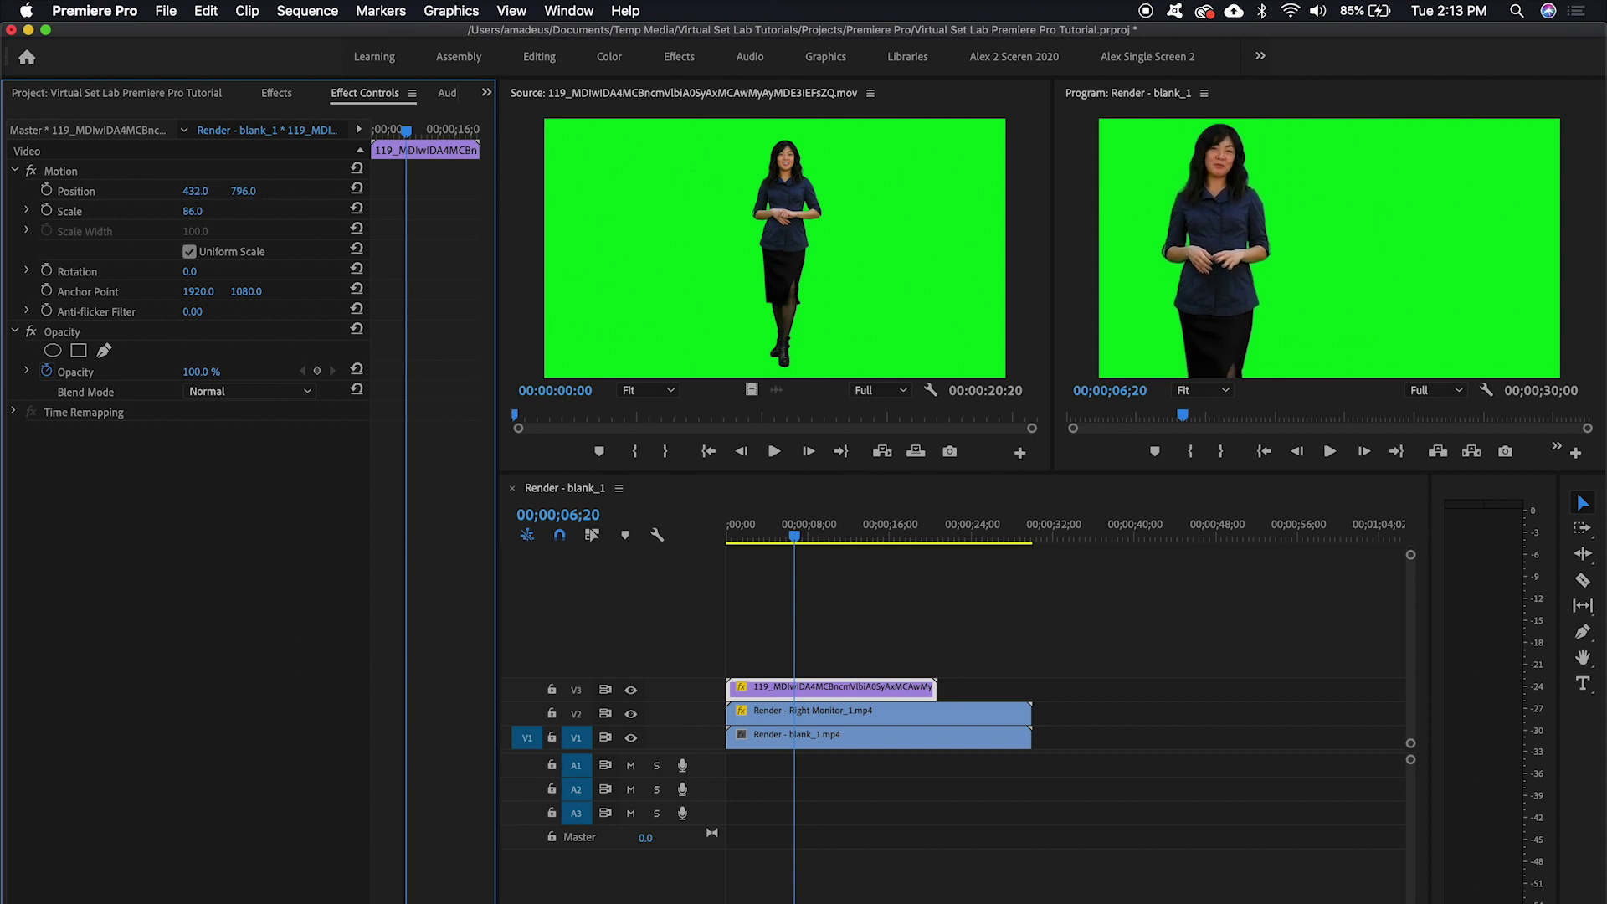
Step: Search the effects for 'key' and apply Ultra Key to the presenter clip
click(282, 95)
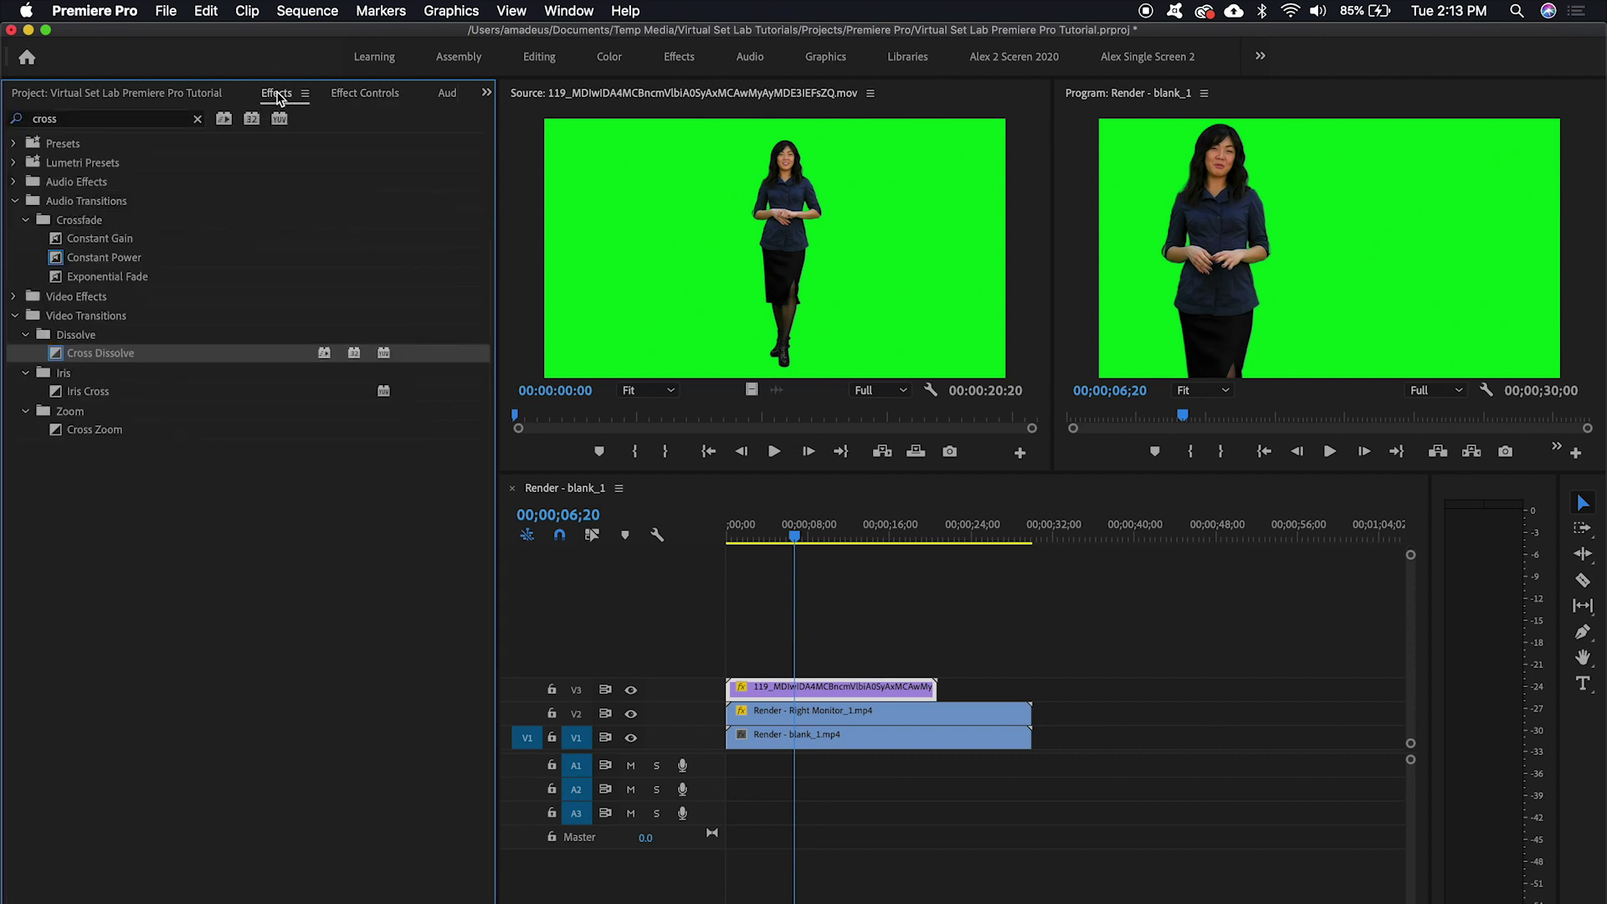
click(102, 122)
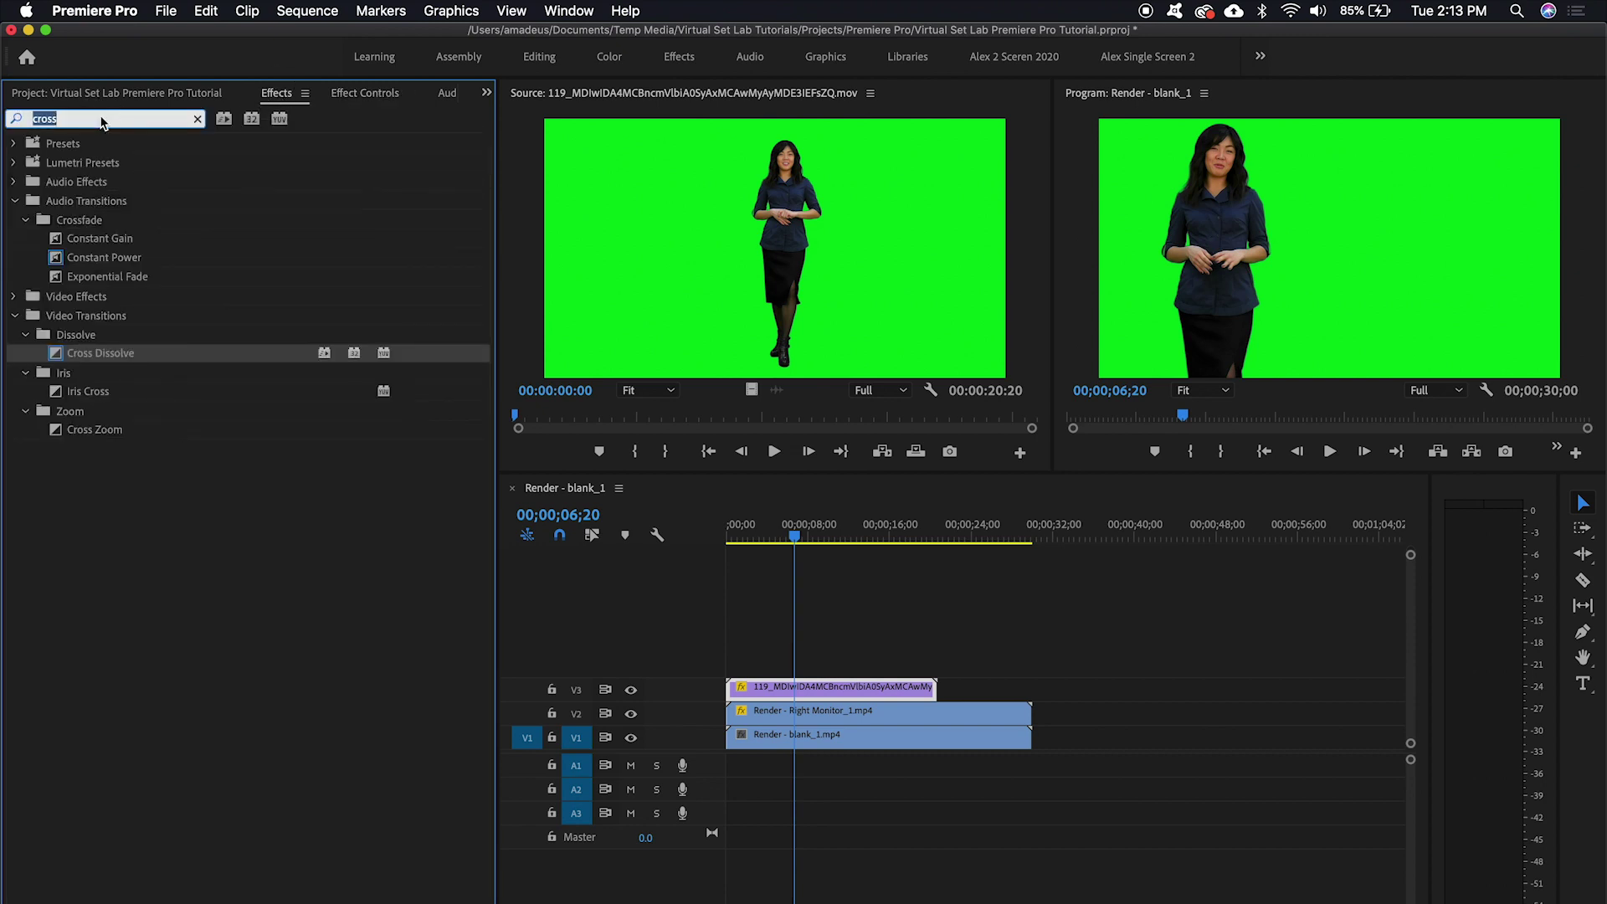
text(key)
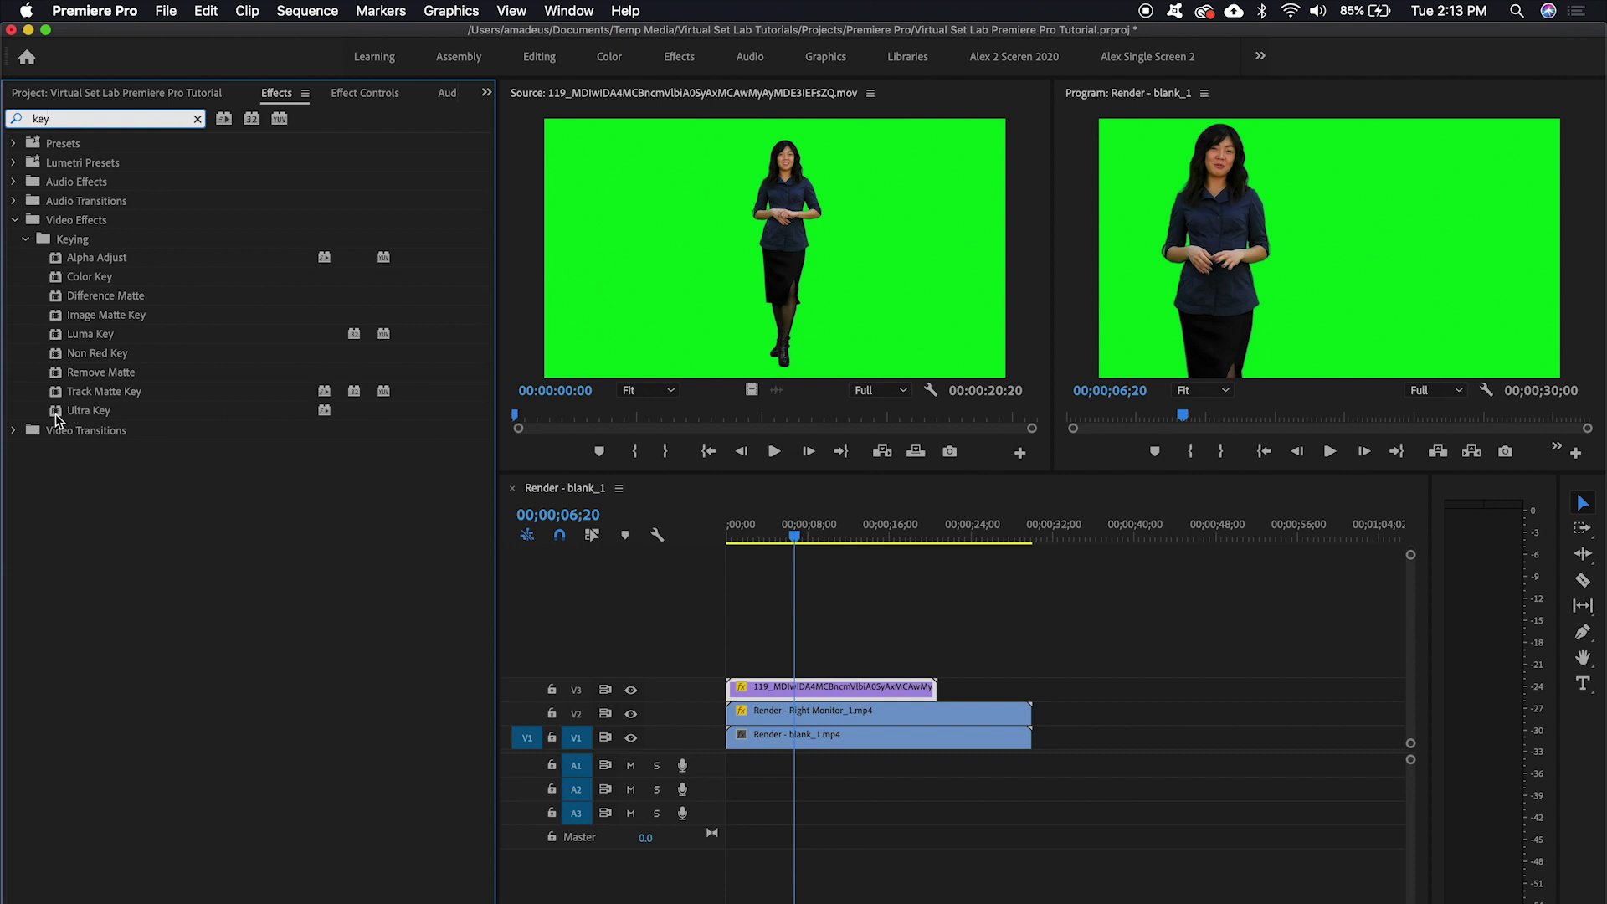
drag(56, 413, 796, 693)
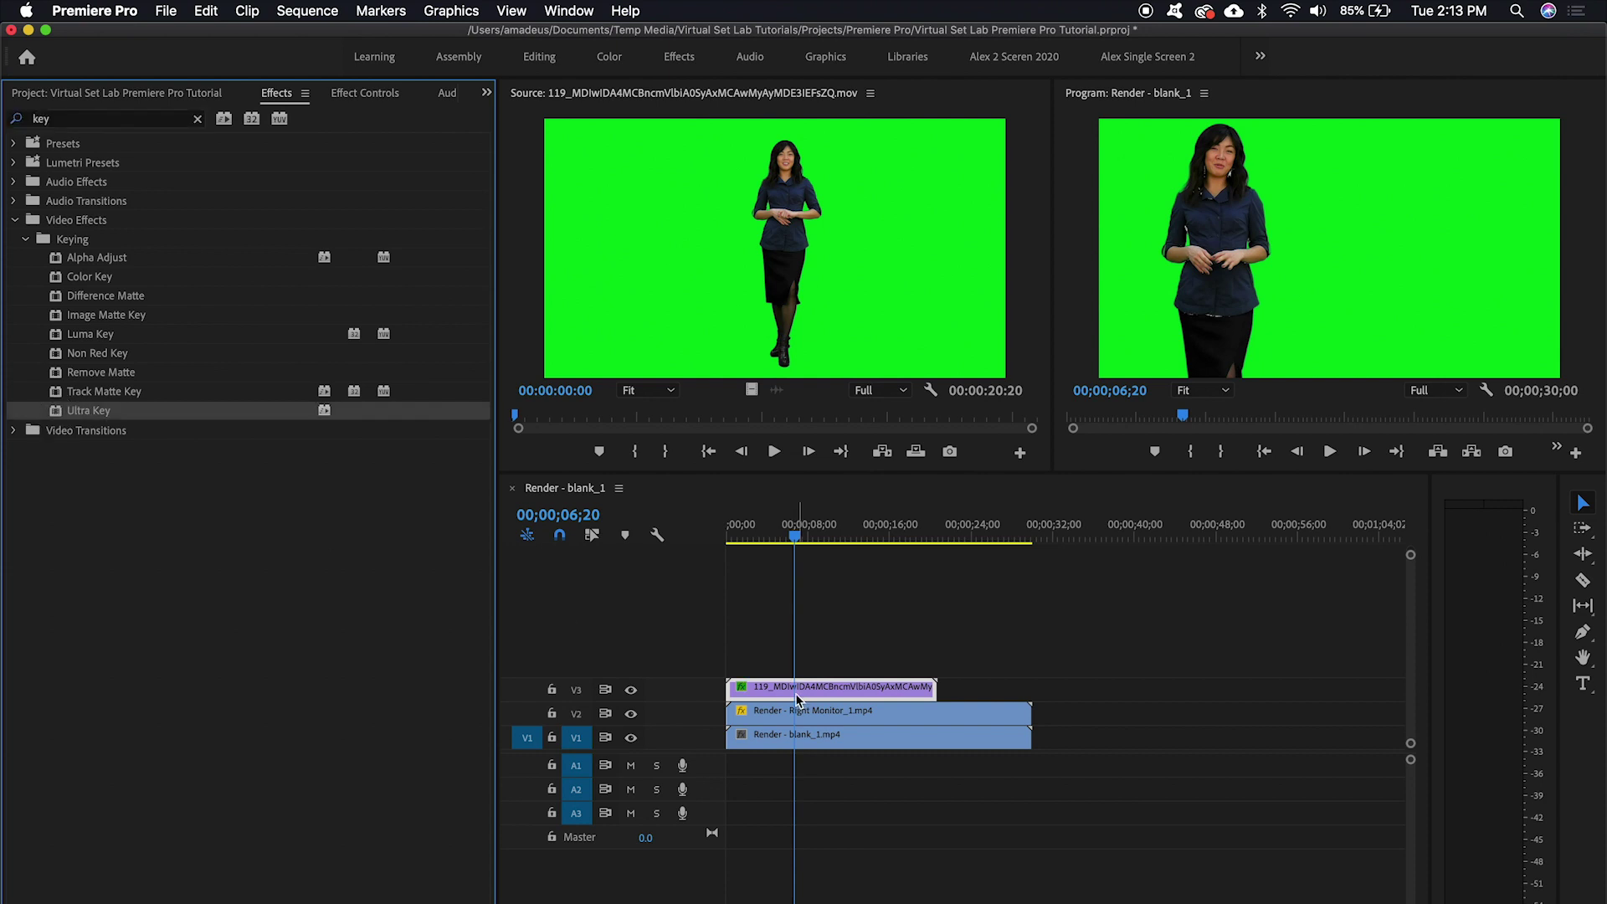
Step: Sample the green screen as Ultra Key's key colour
click(366, 93)
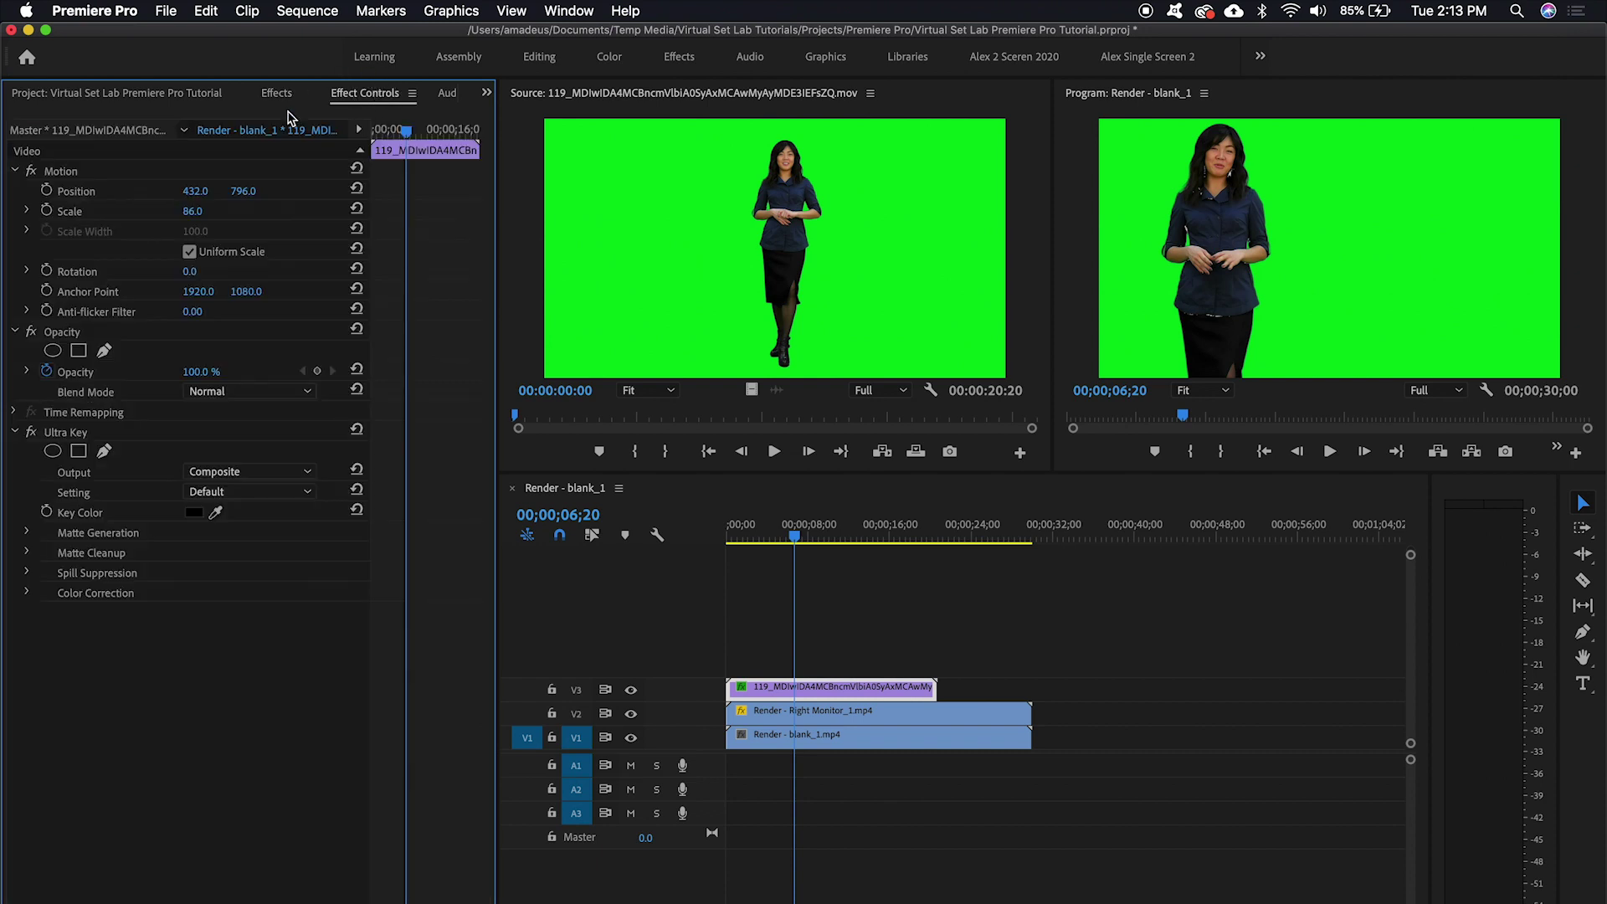
click(82, 433)
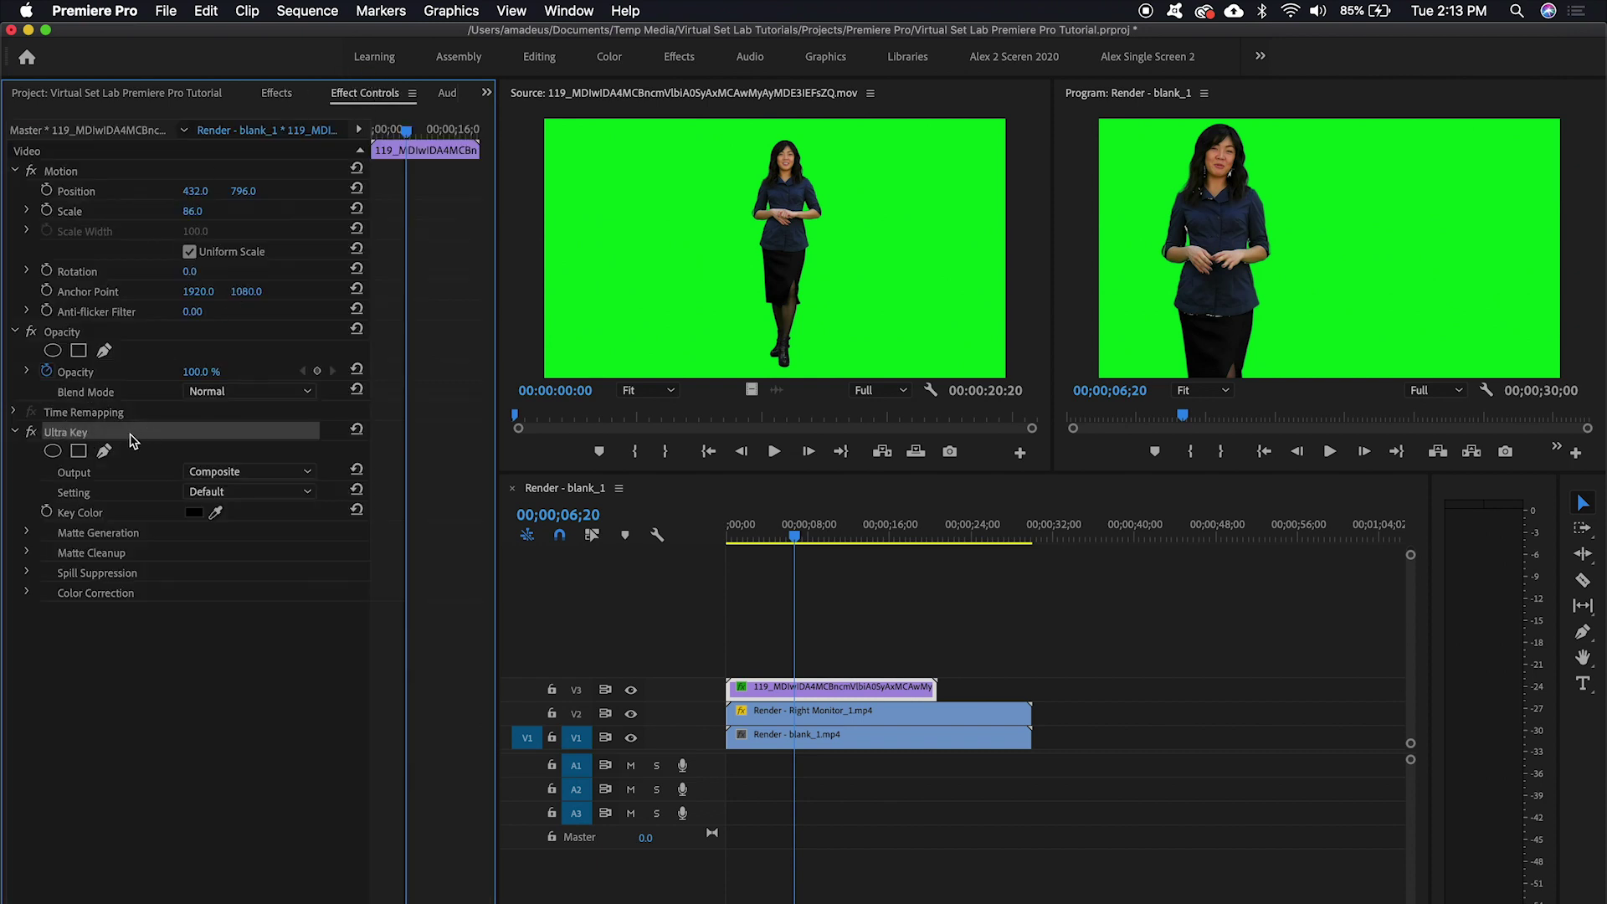
click(216, 512)
click(1172, 191)
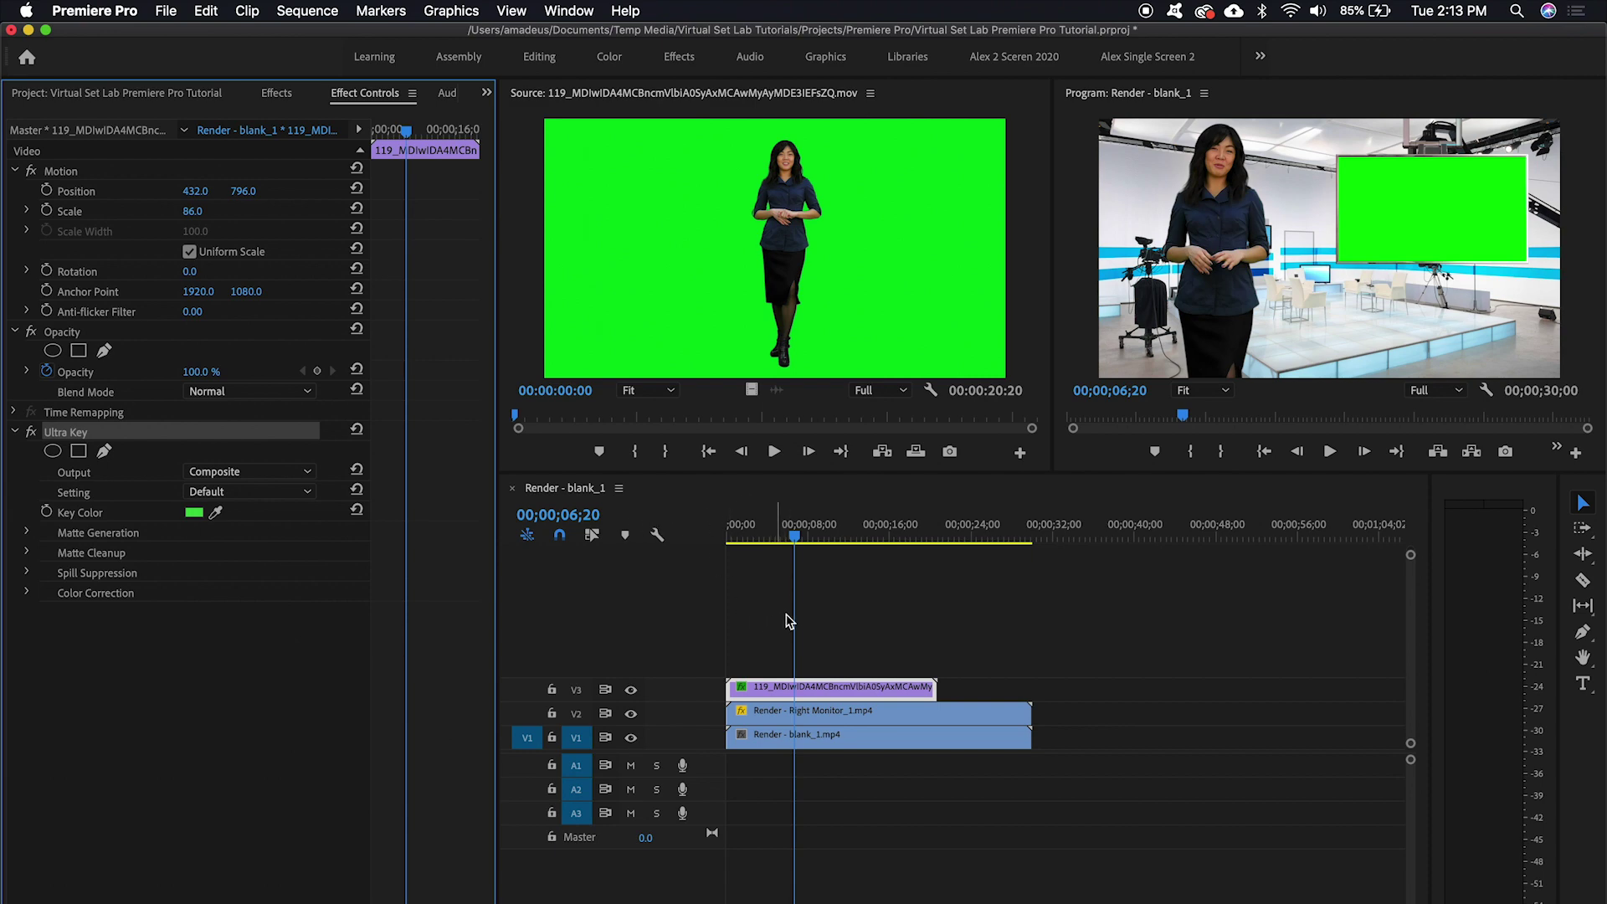
Step: Play back the composite from about 00;00;03;28 to review it
drag(803, 529, 598, 530)
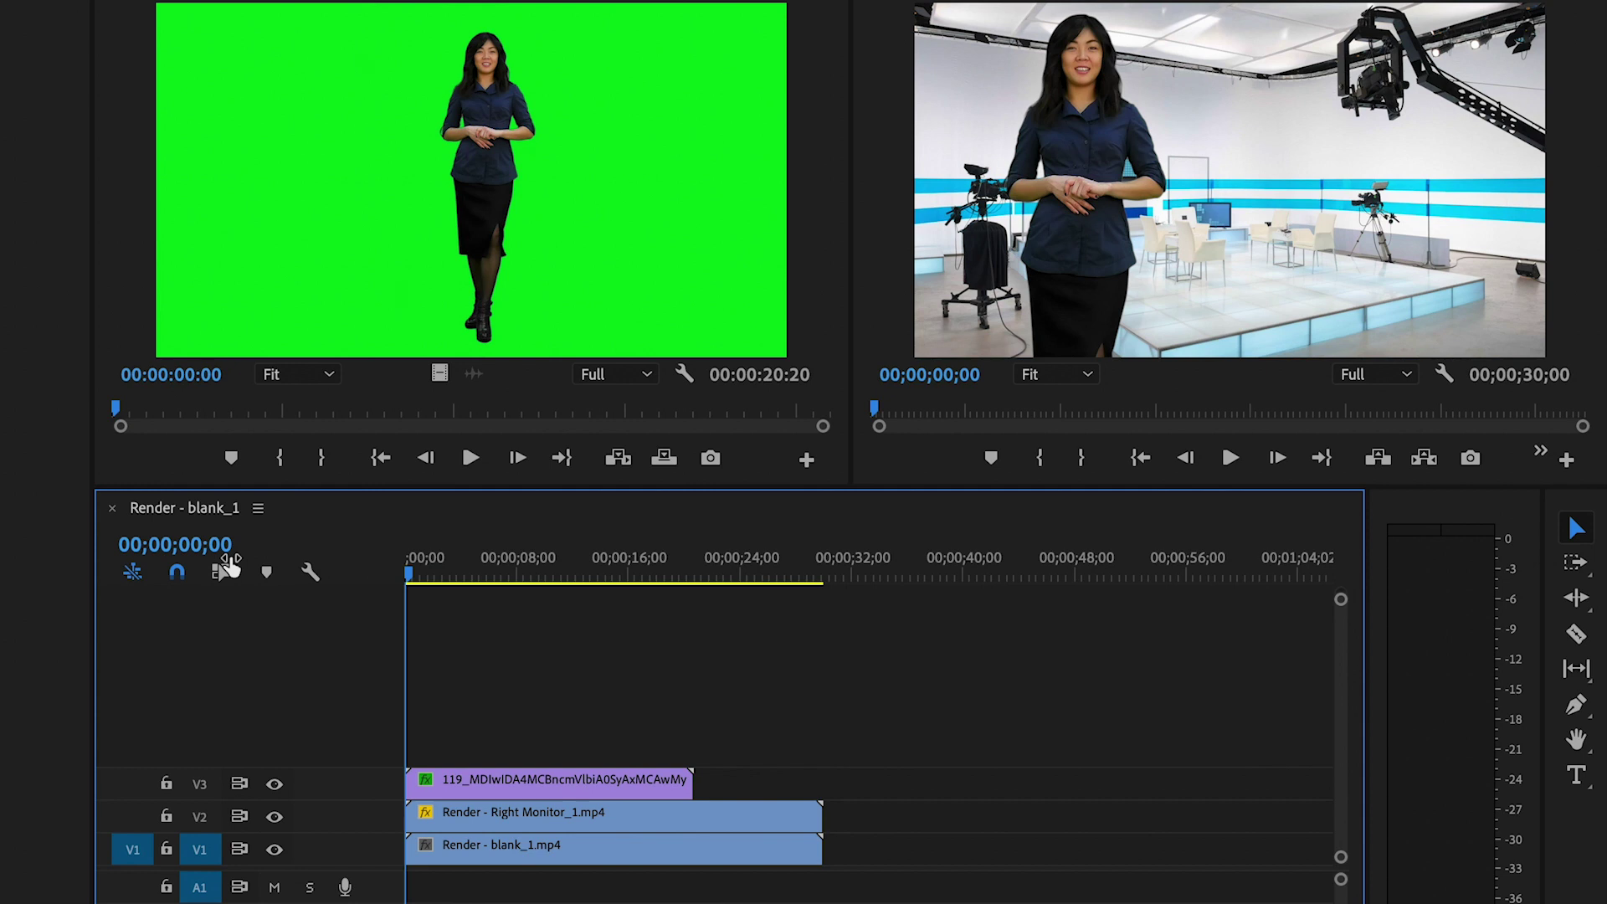
key(space)
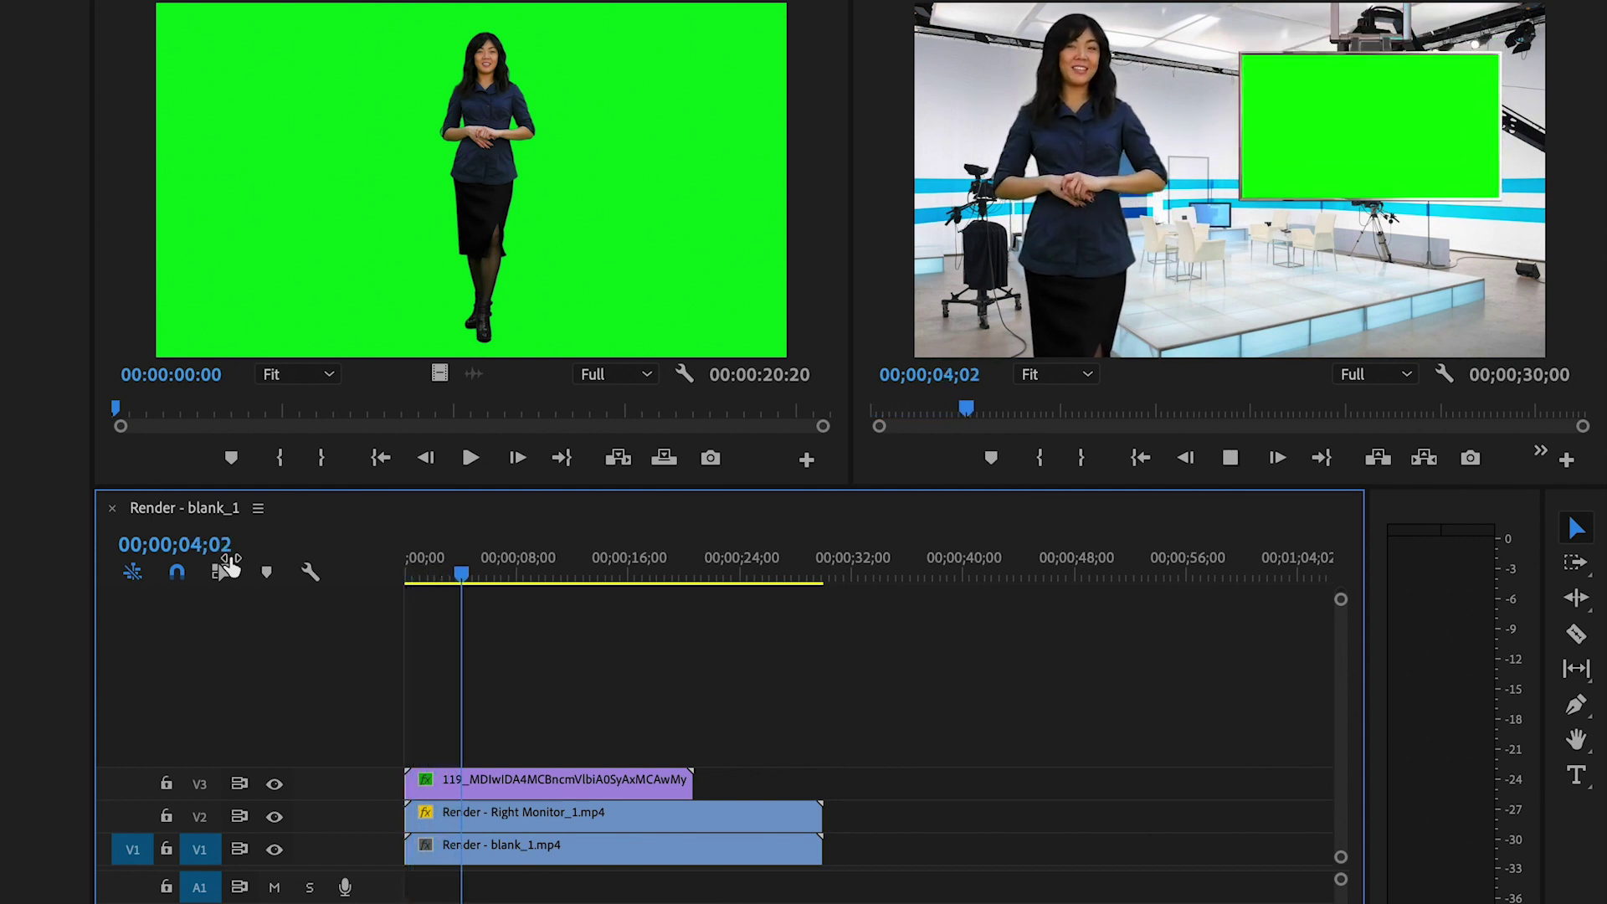
key(space)
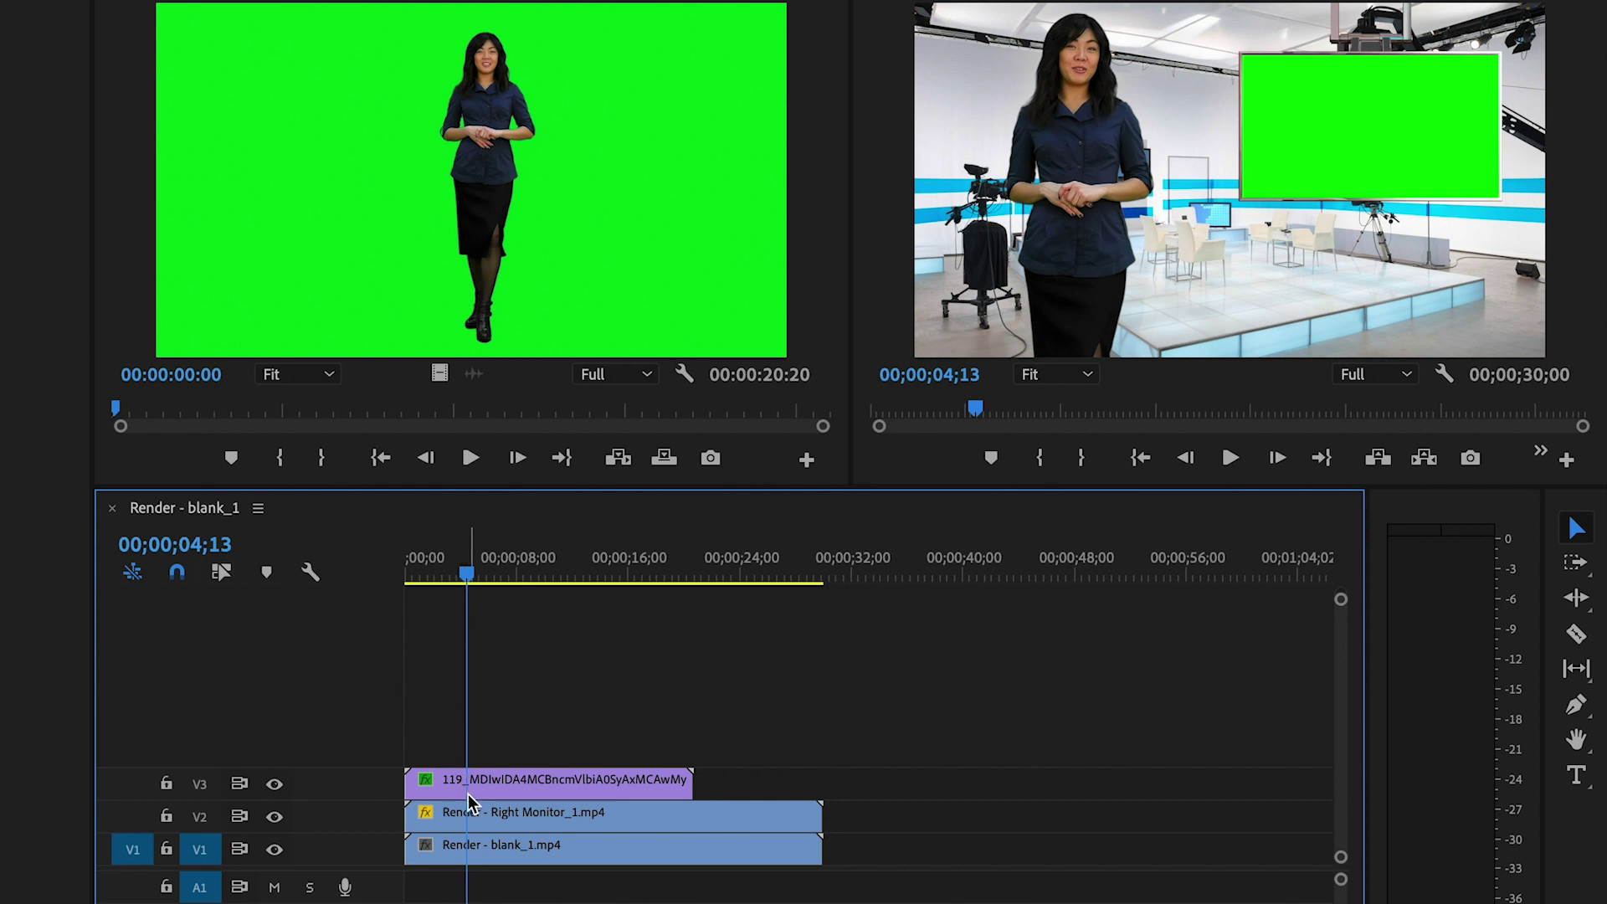
Step: Shift the Right Monitor clip on V2 later by 00;00;03;03 and play to check timing
click(471, 817)
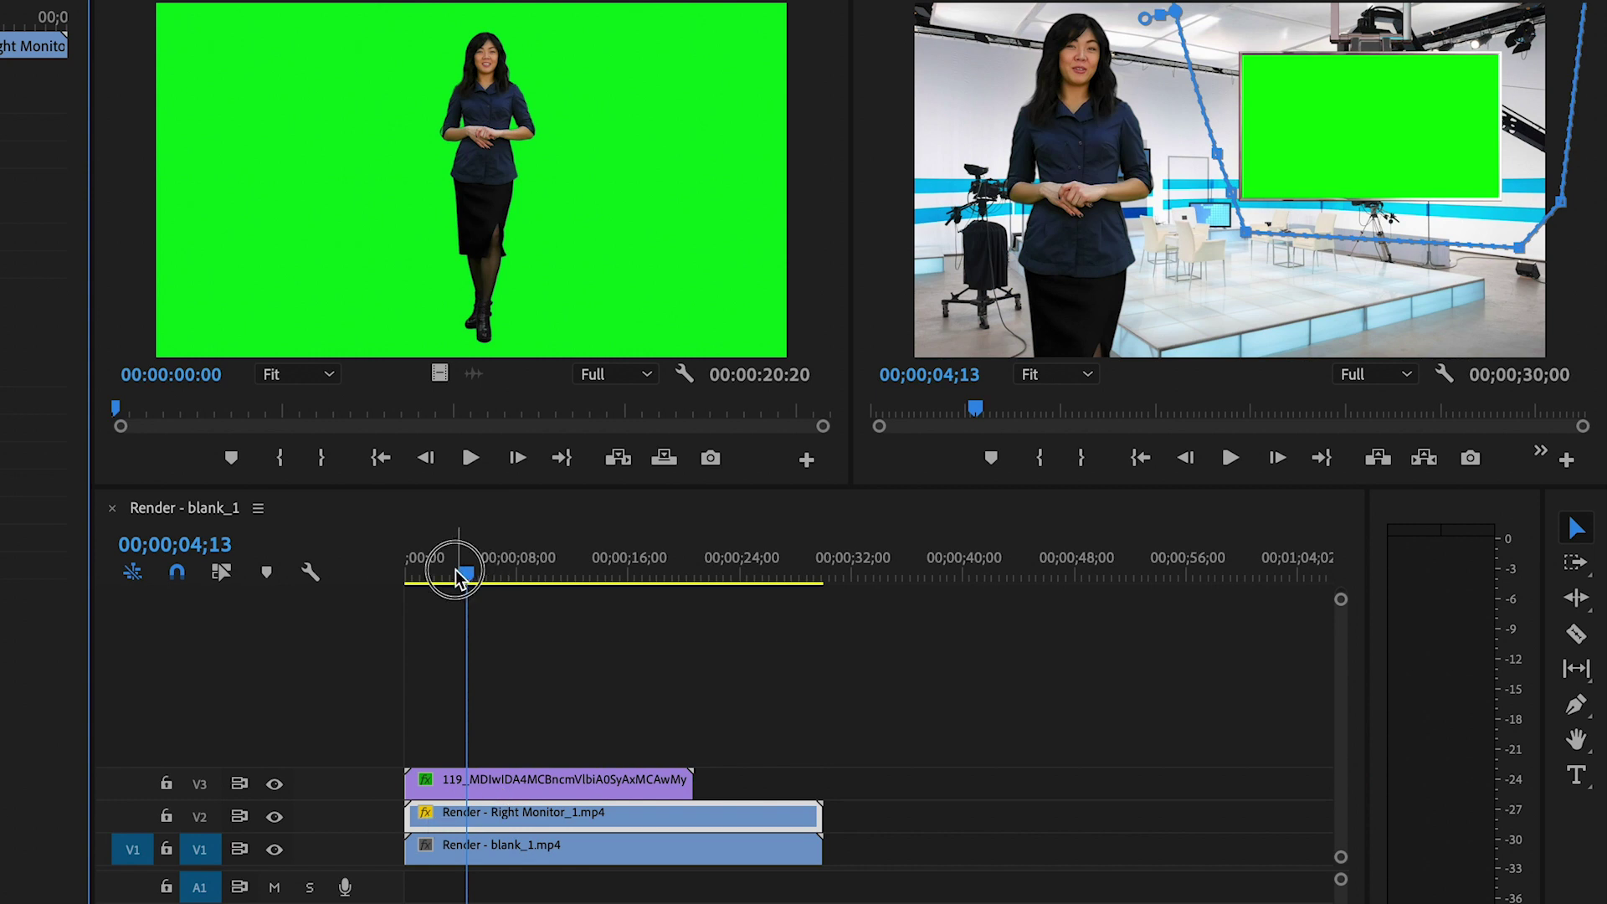
mouse_move(452, 575)
mouse_down()
mouse_move(434, 575)
mouse_move(449, 576)
mouse_up()
click(432, 823)
drag(432, 823, 478, 823)
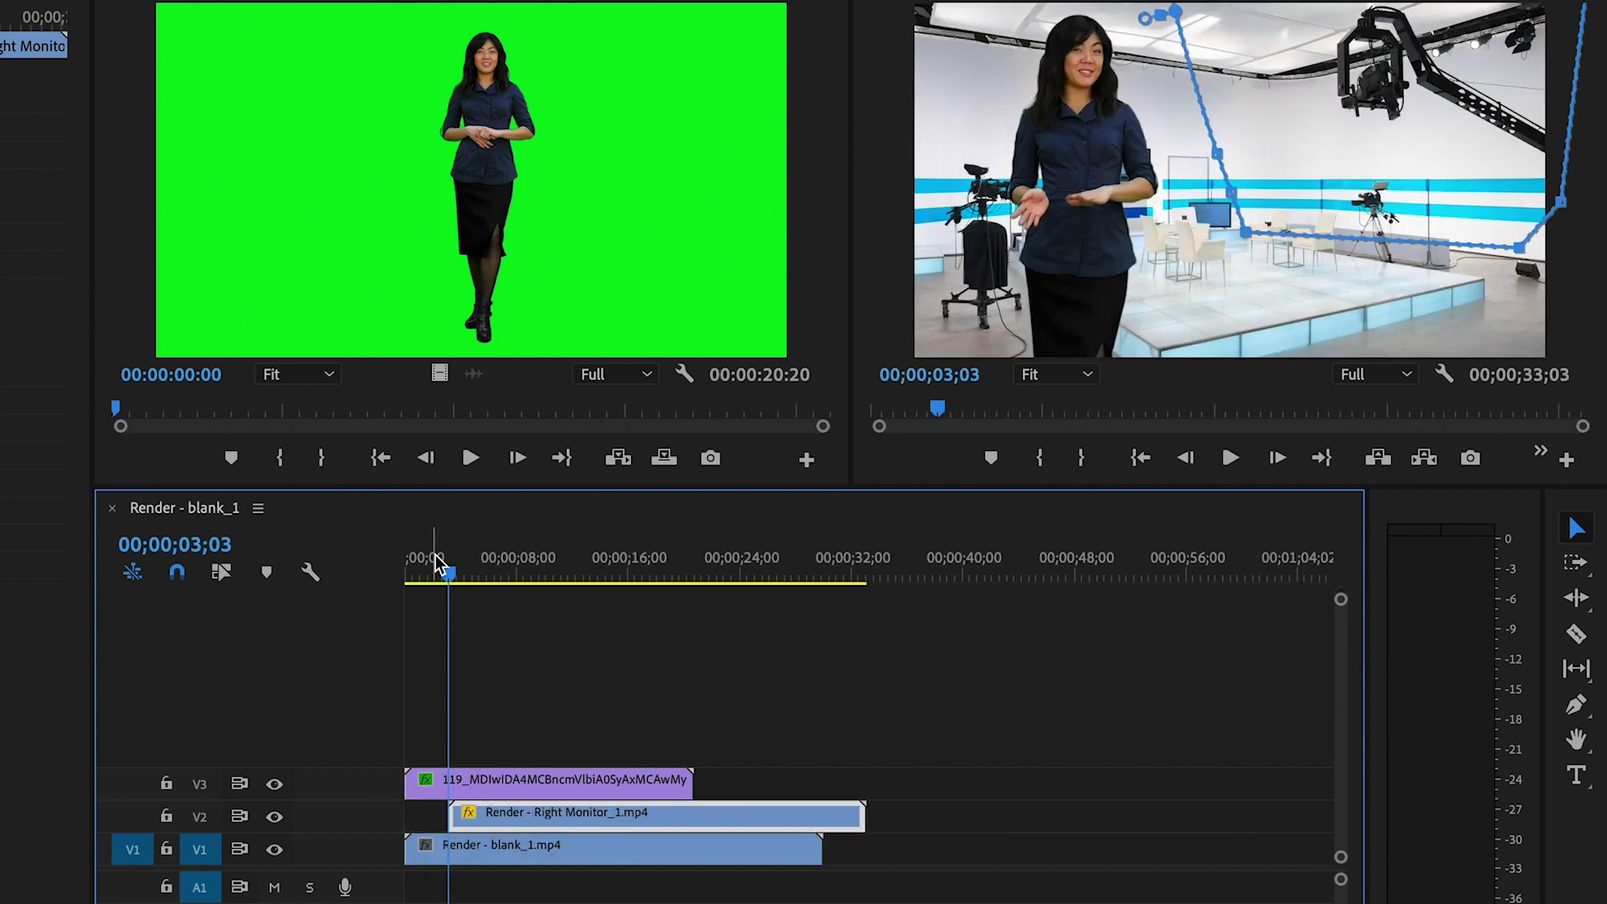
drag(441, 567, 407, 567)
key(space)
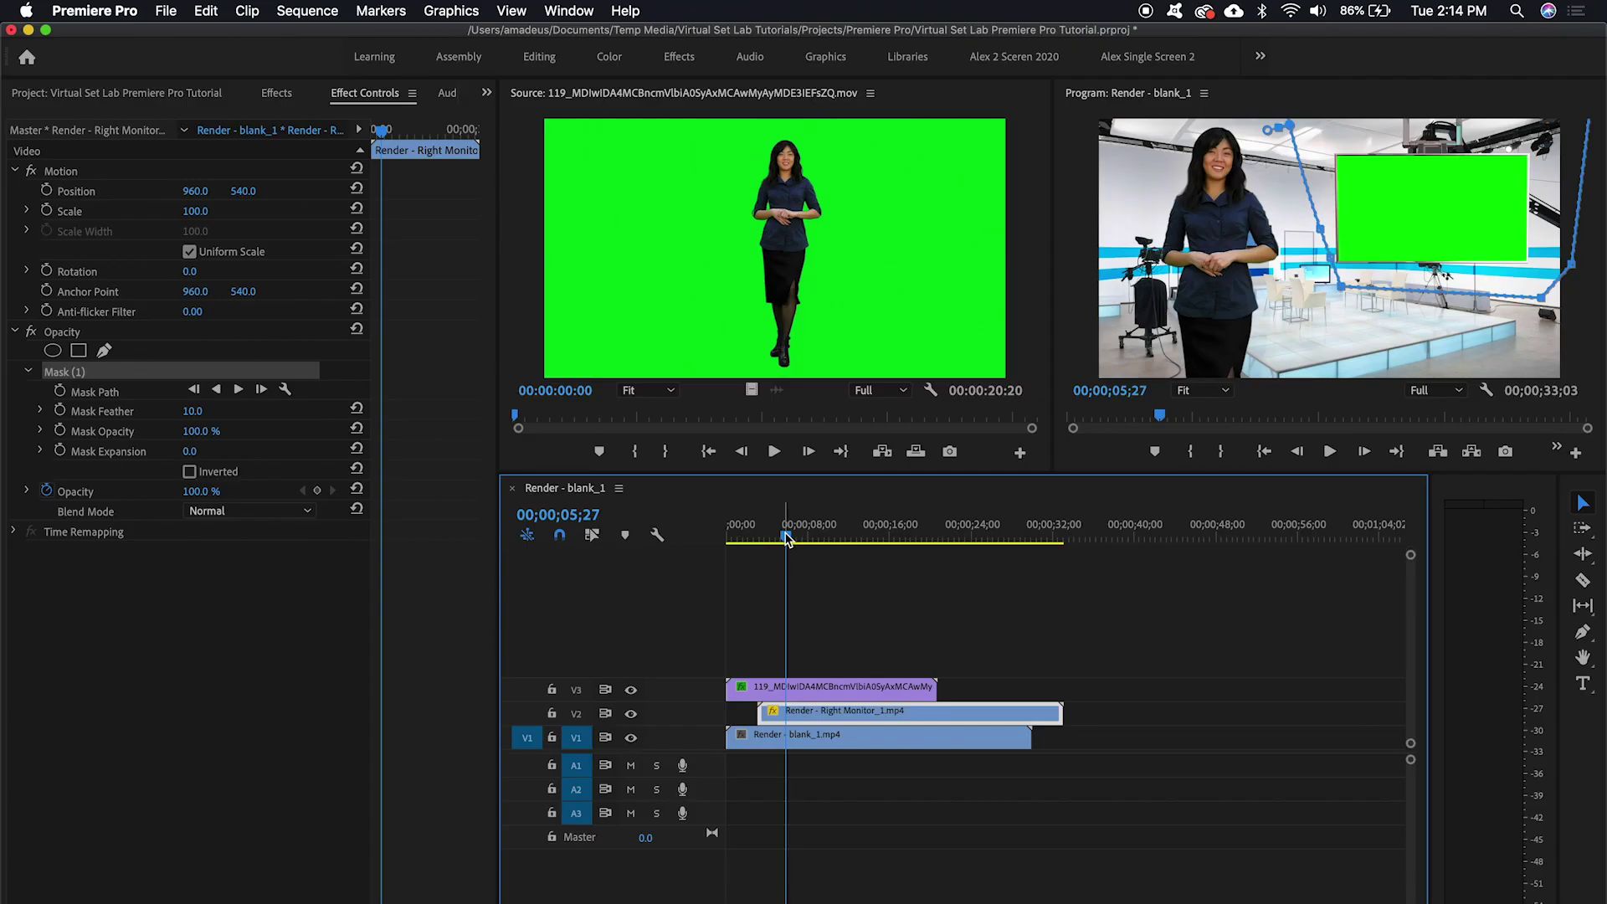
Step: Split the Right Monitor clip around 10;01 and near its end, moving the short piece left
click(513, 578)
drag(803, 539, 836, 543)
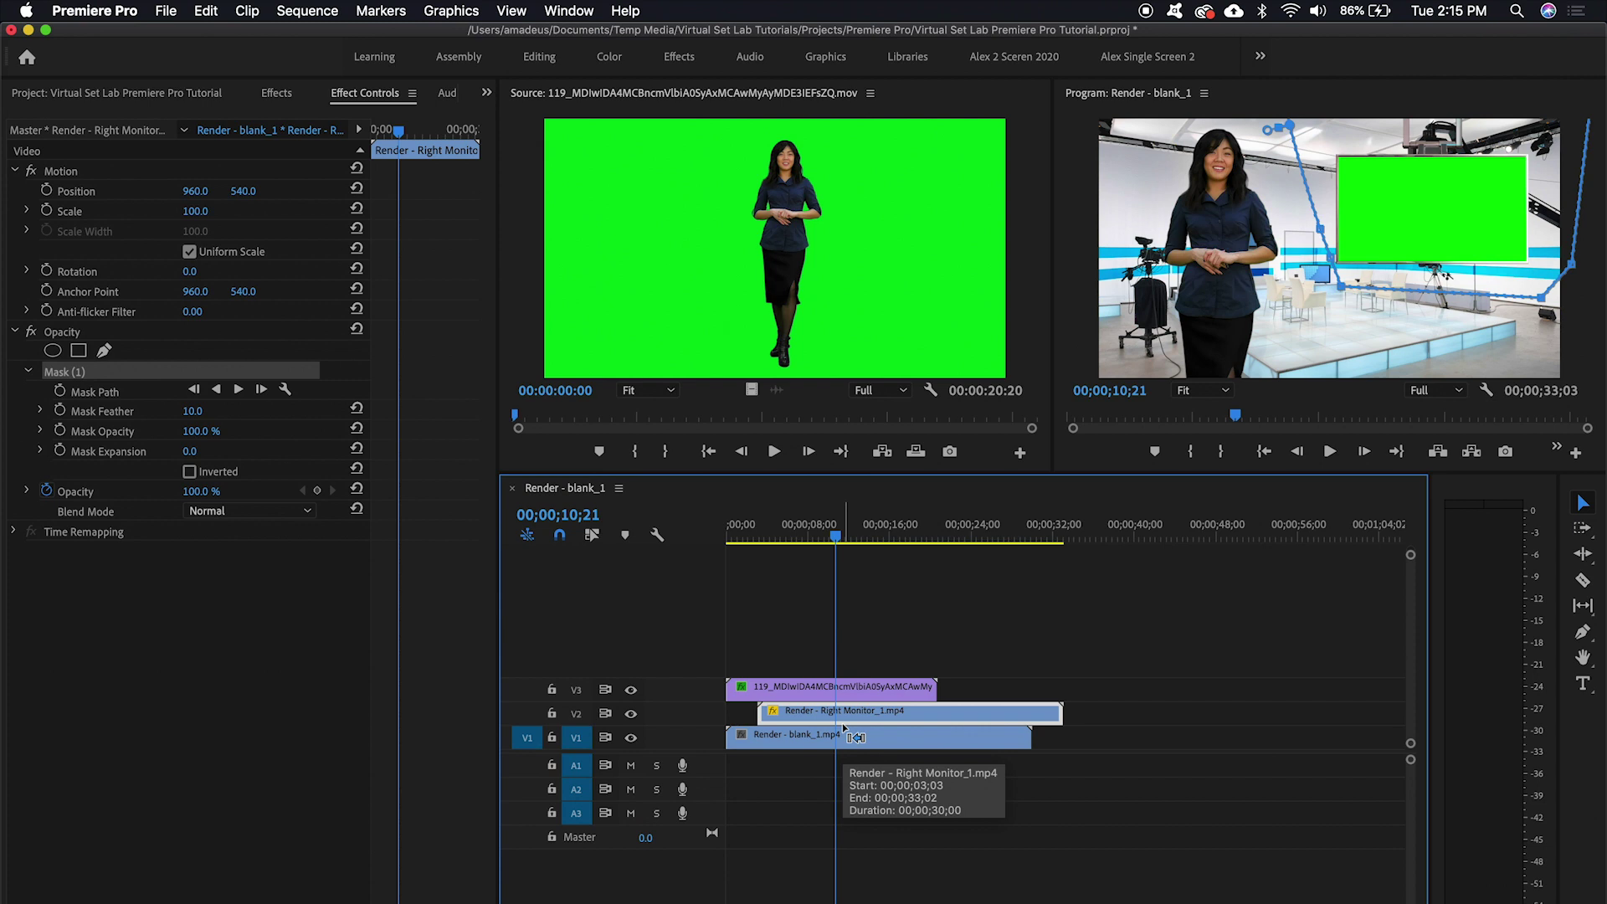
key(super+k)
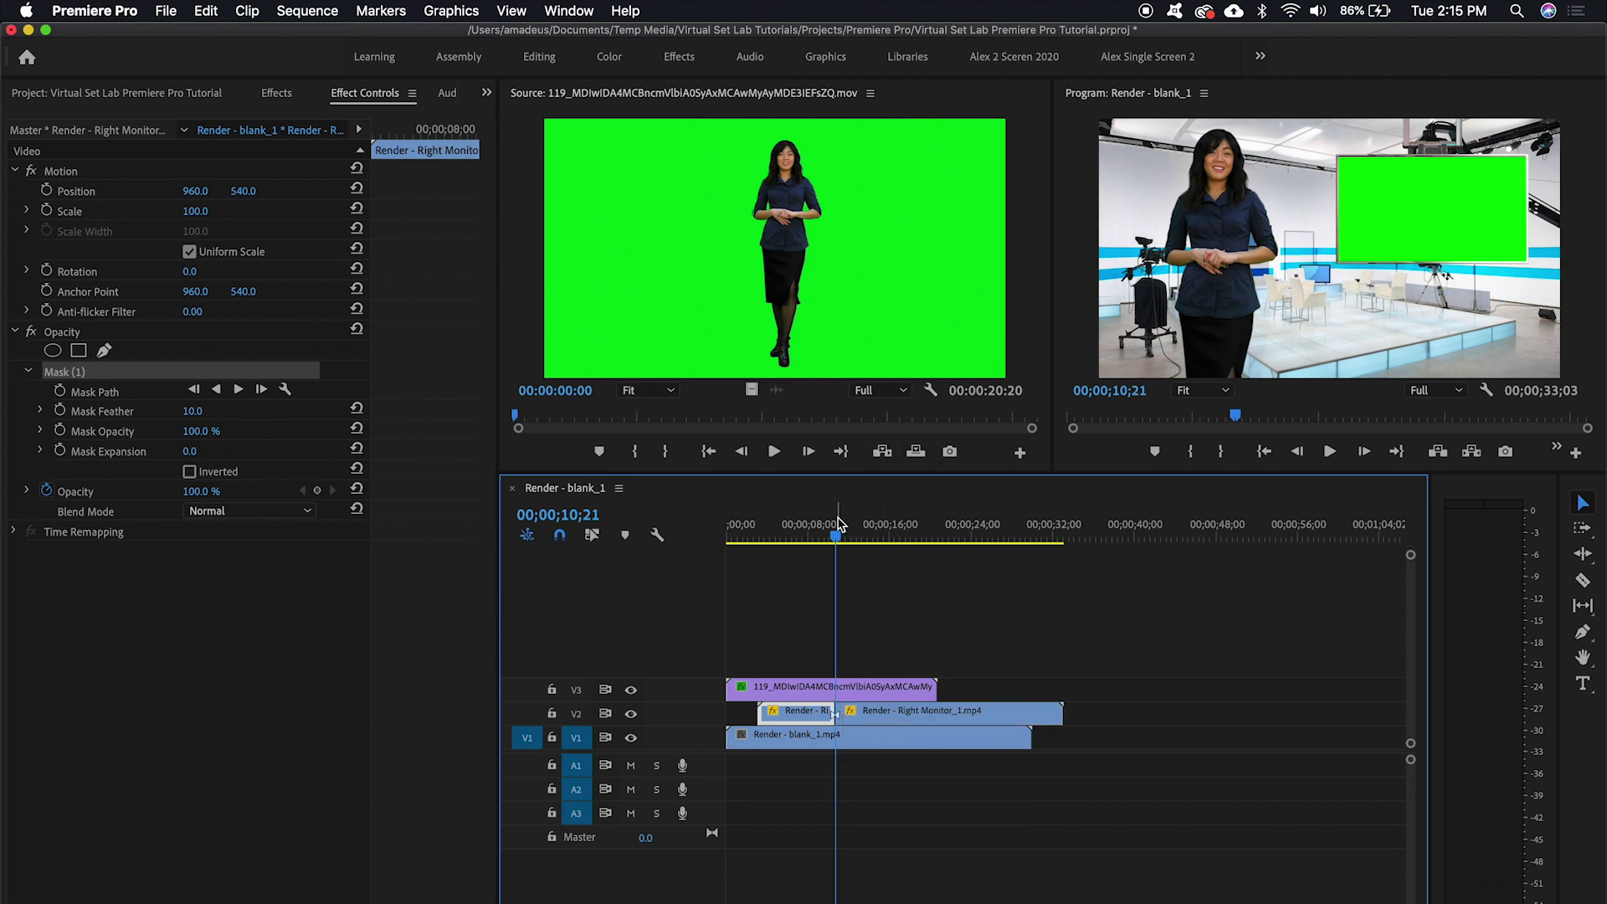
drag(841, 537, 1030, 540)
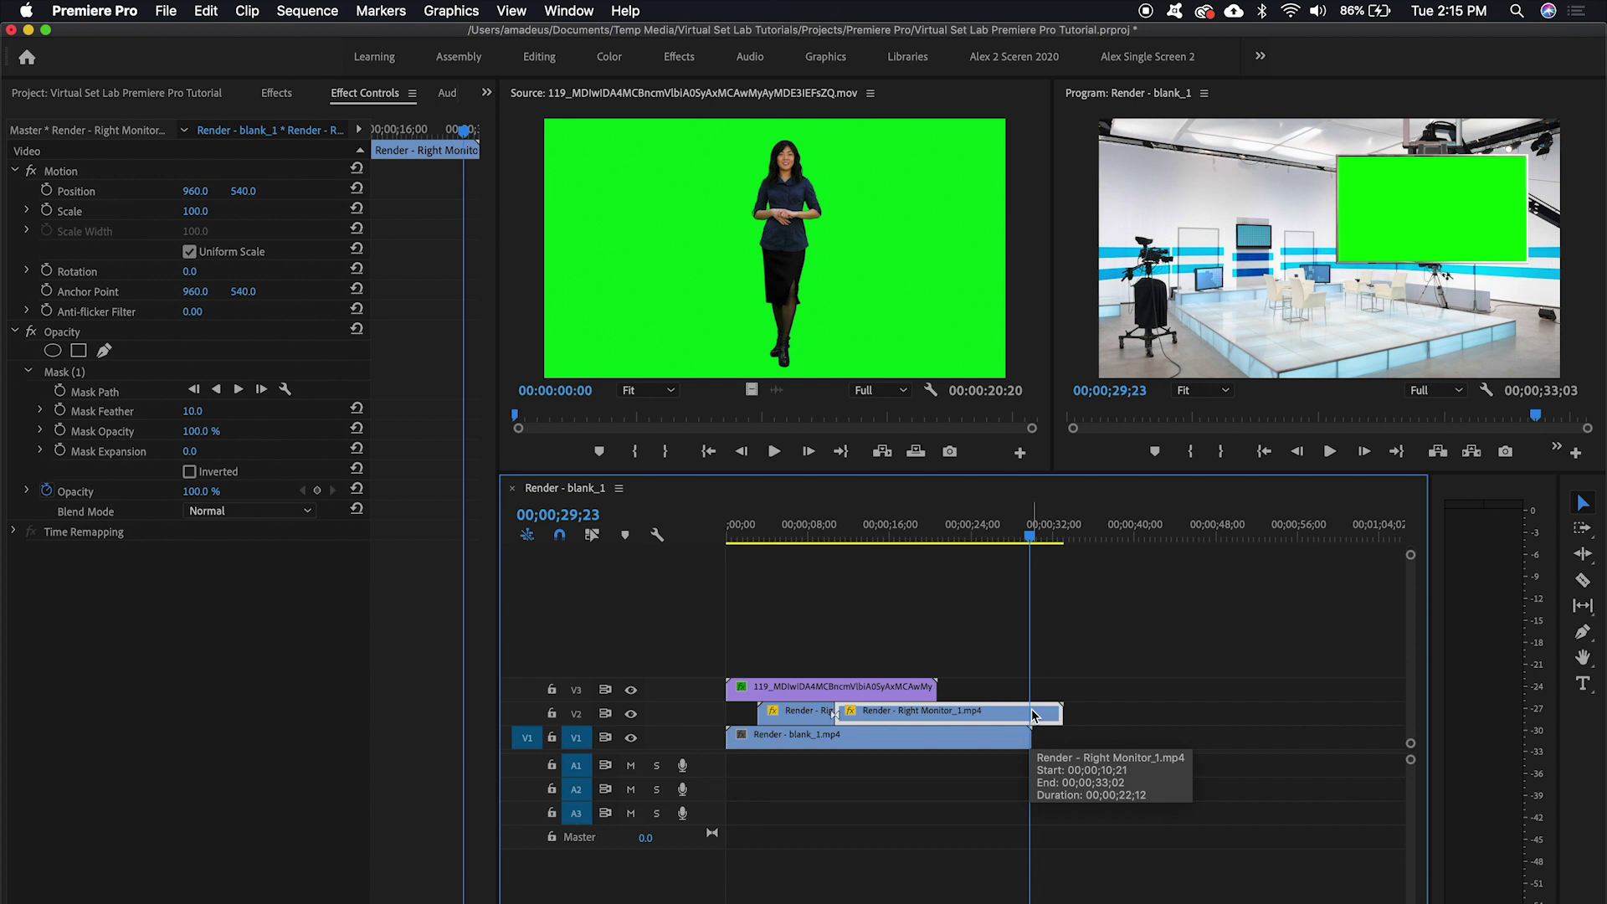
key(c)
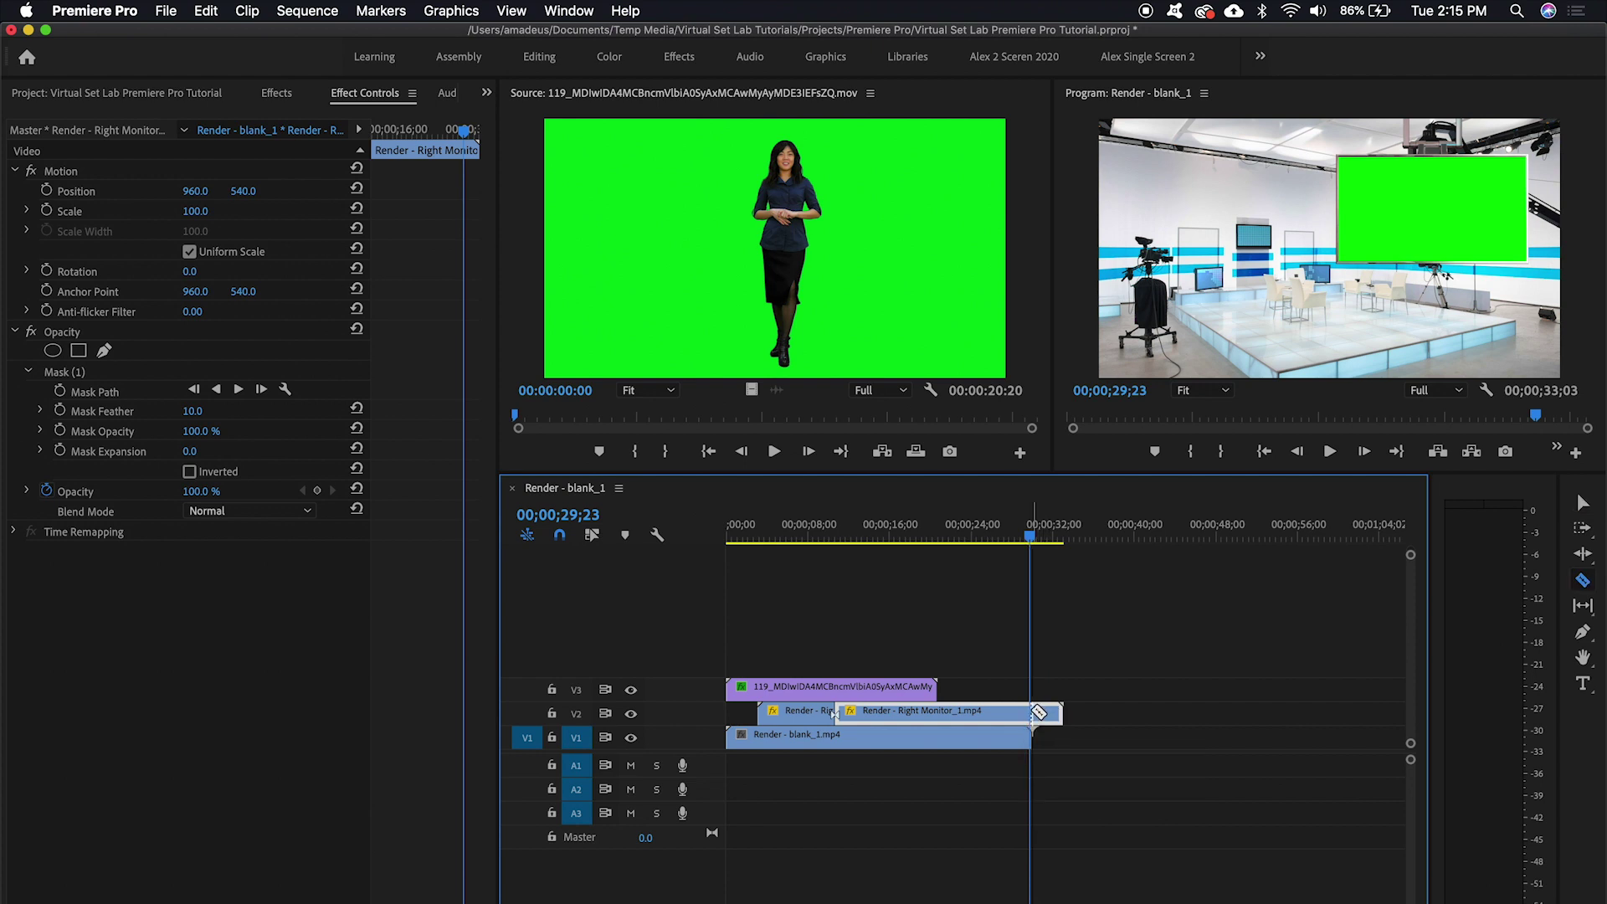
click(1035, 712)
key(v)
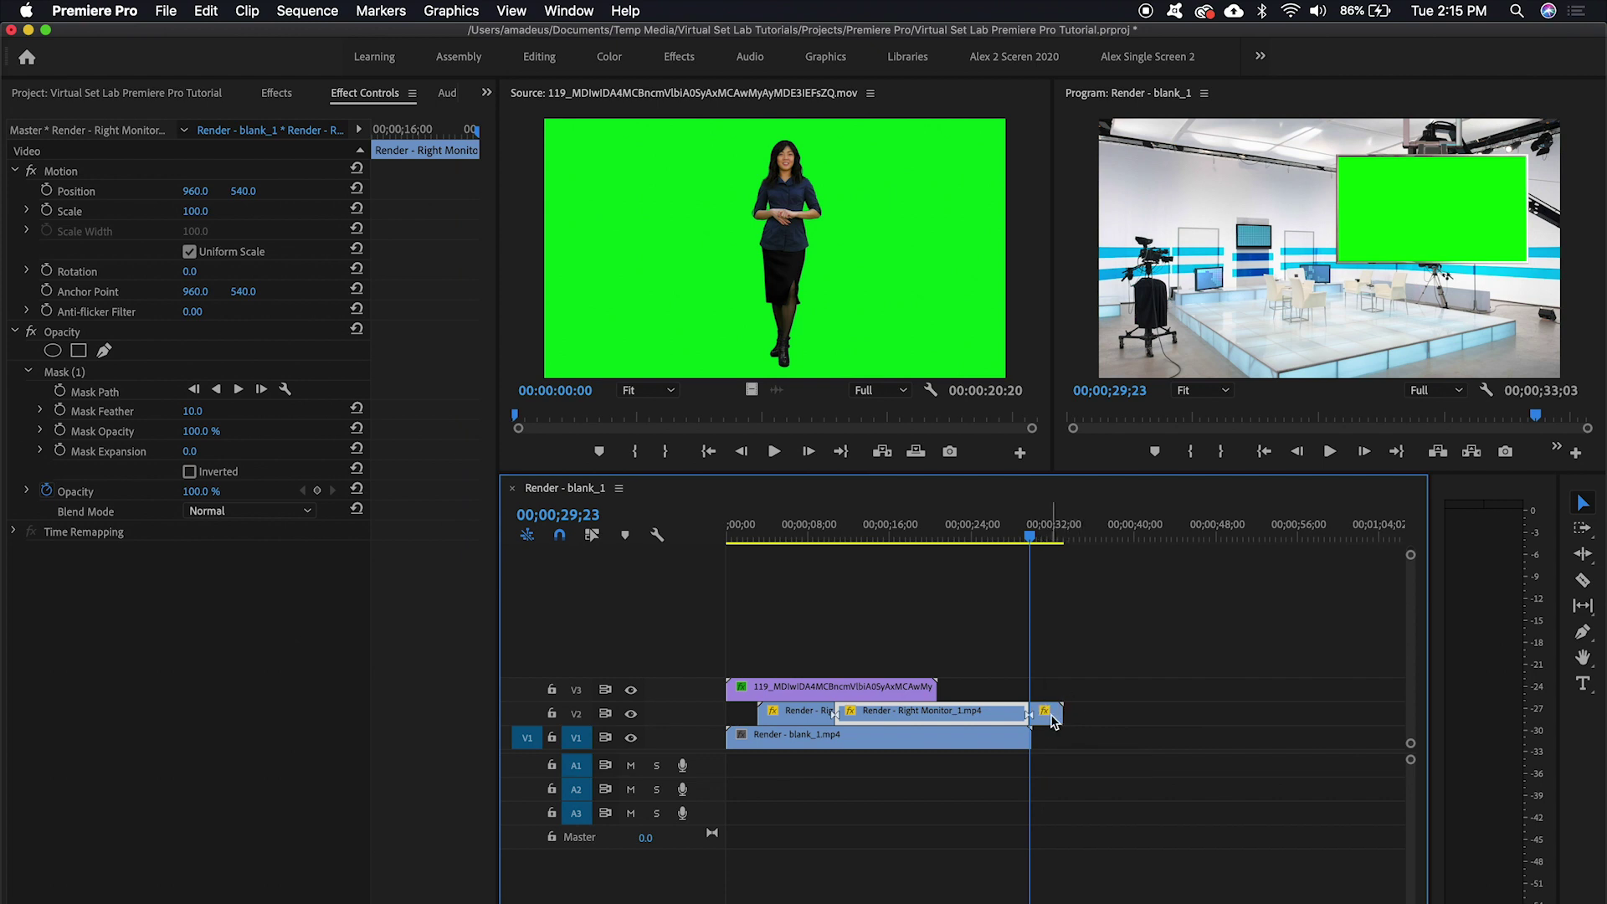
drag(1052, 722, 854, 712)
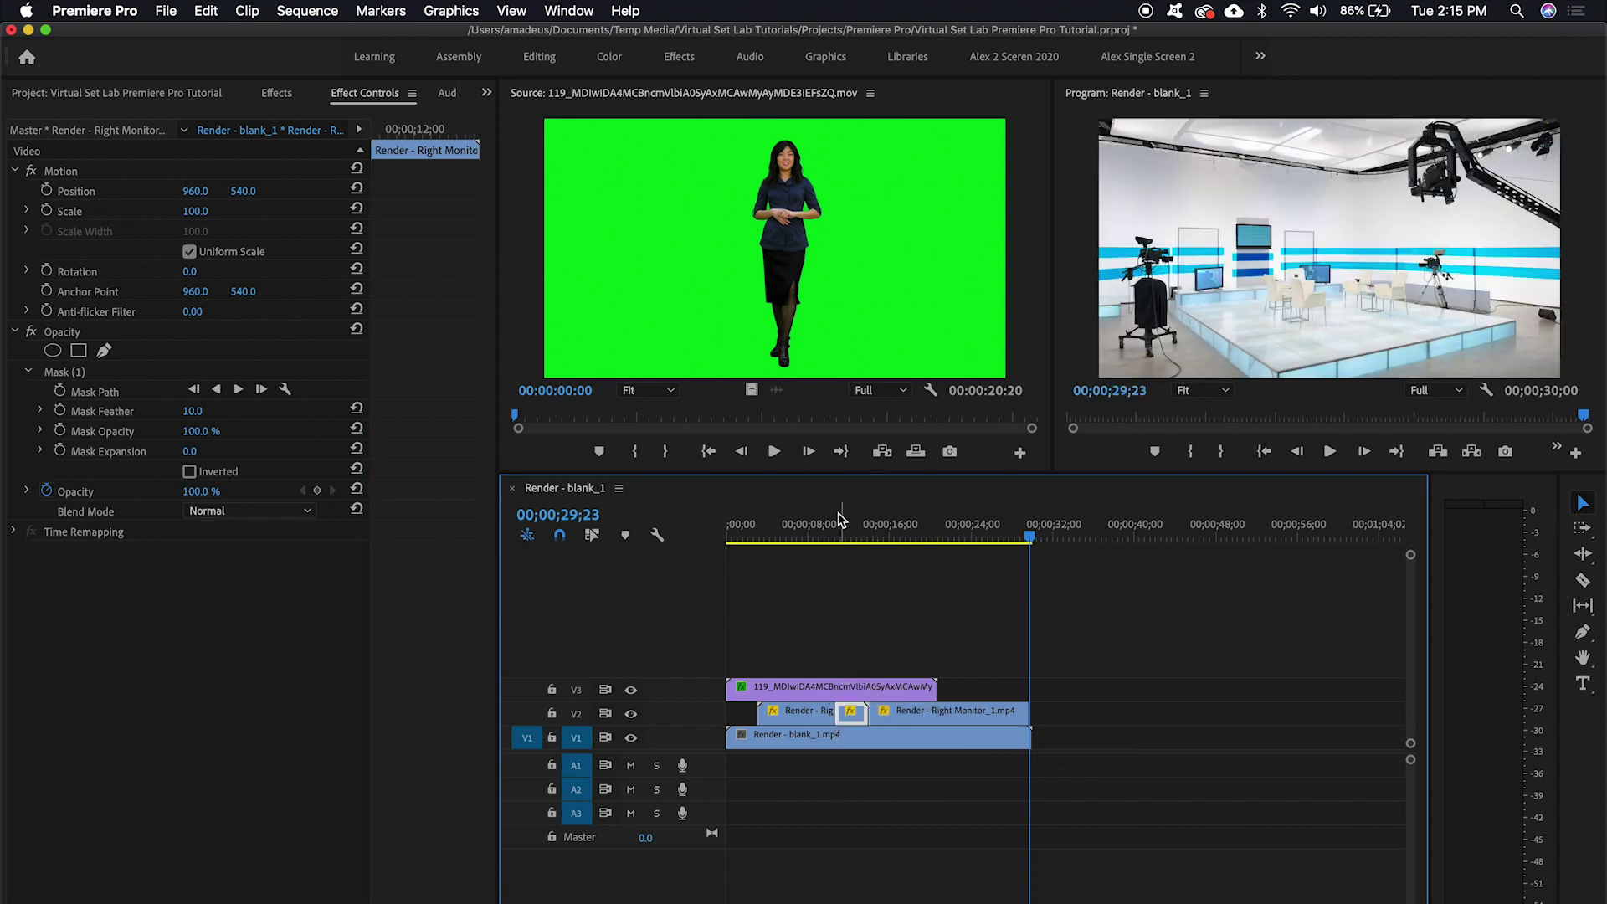
Step: Delete the second Right Monitor clip from V2
drag(843, 533, 815, 532)
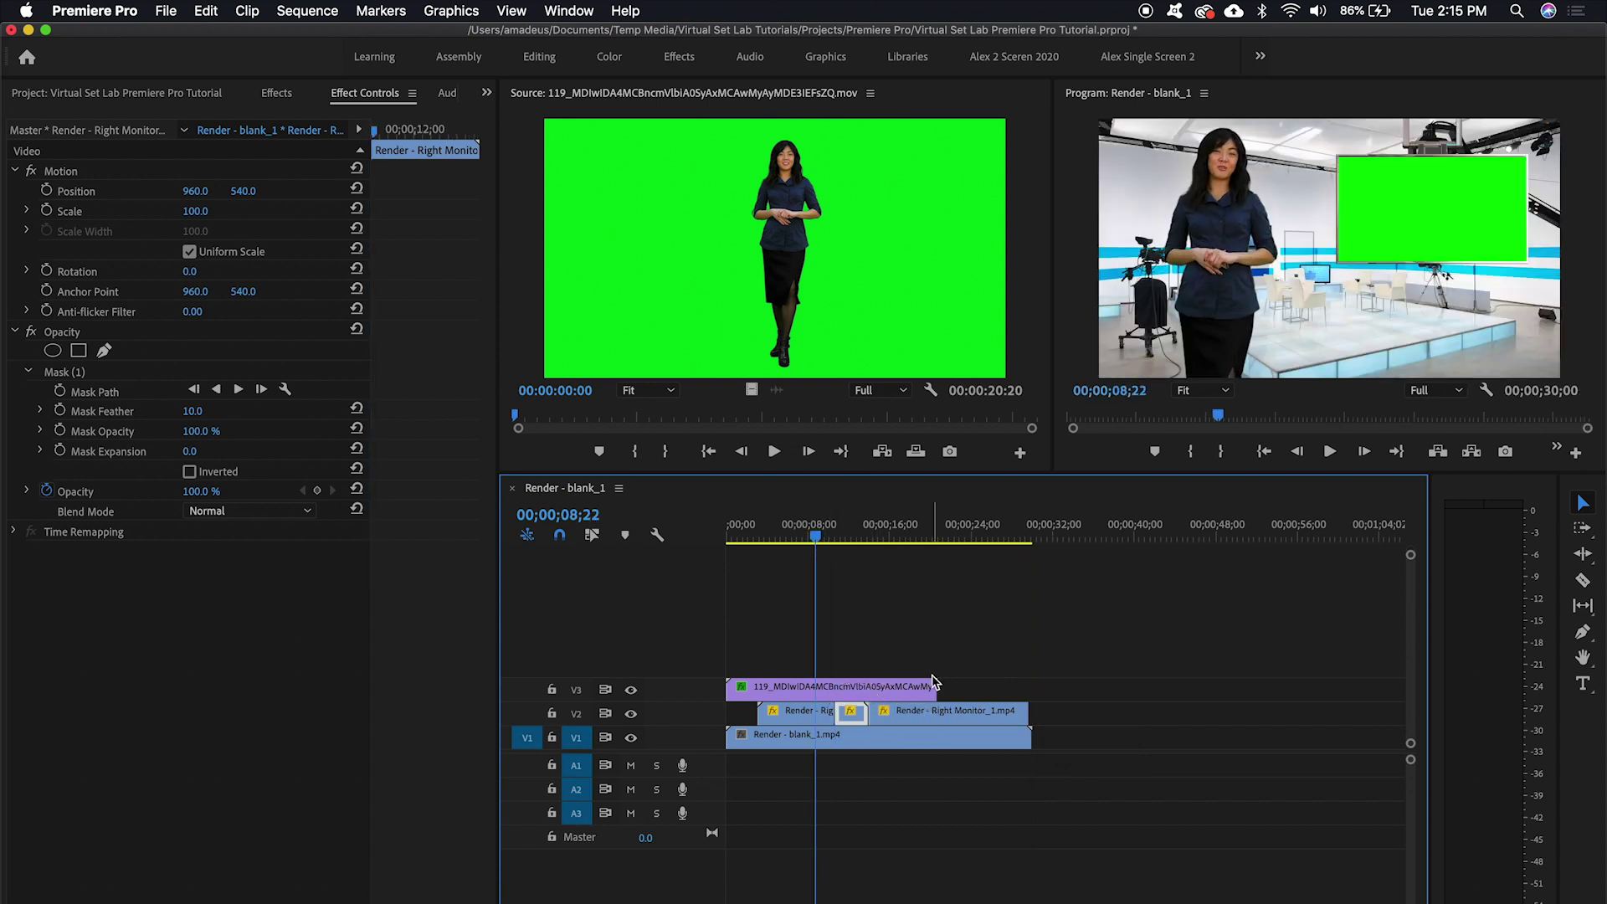
click(910, 720)
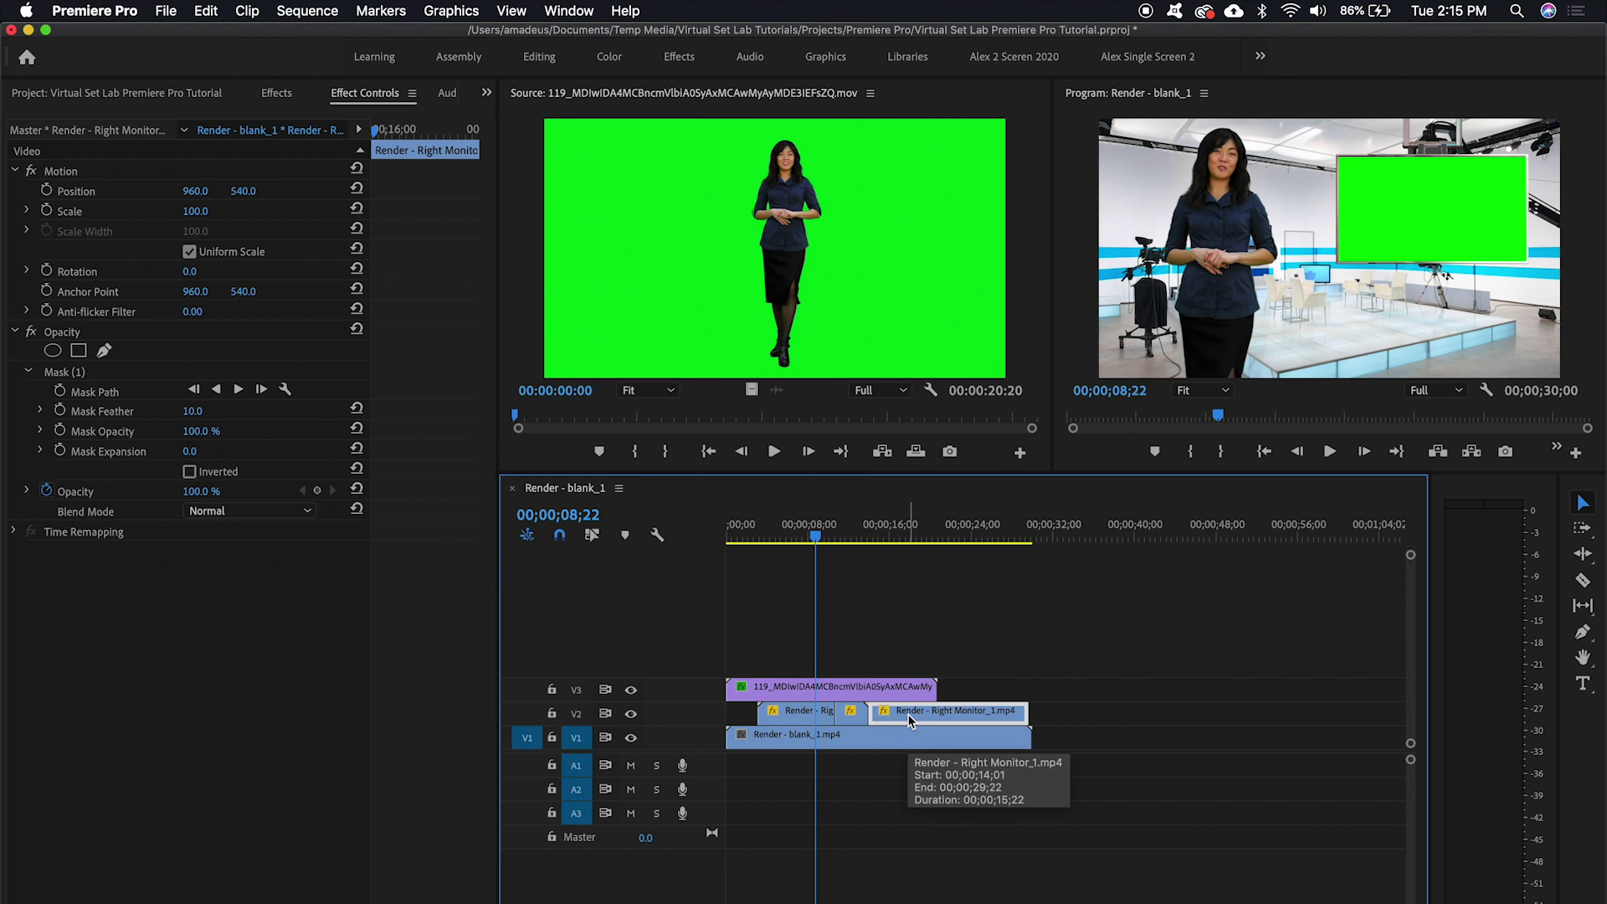
key(Delete)
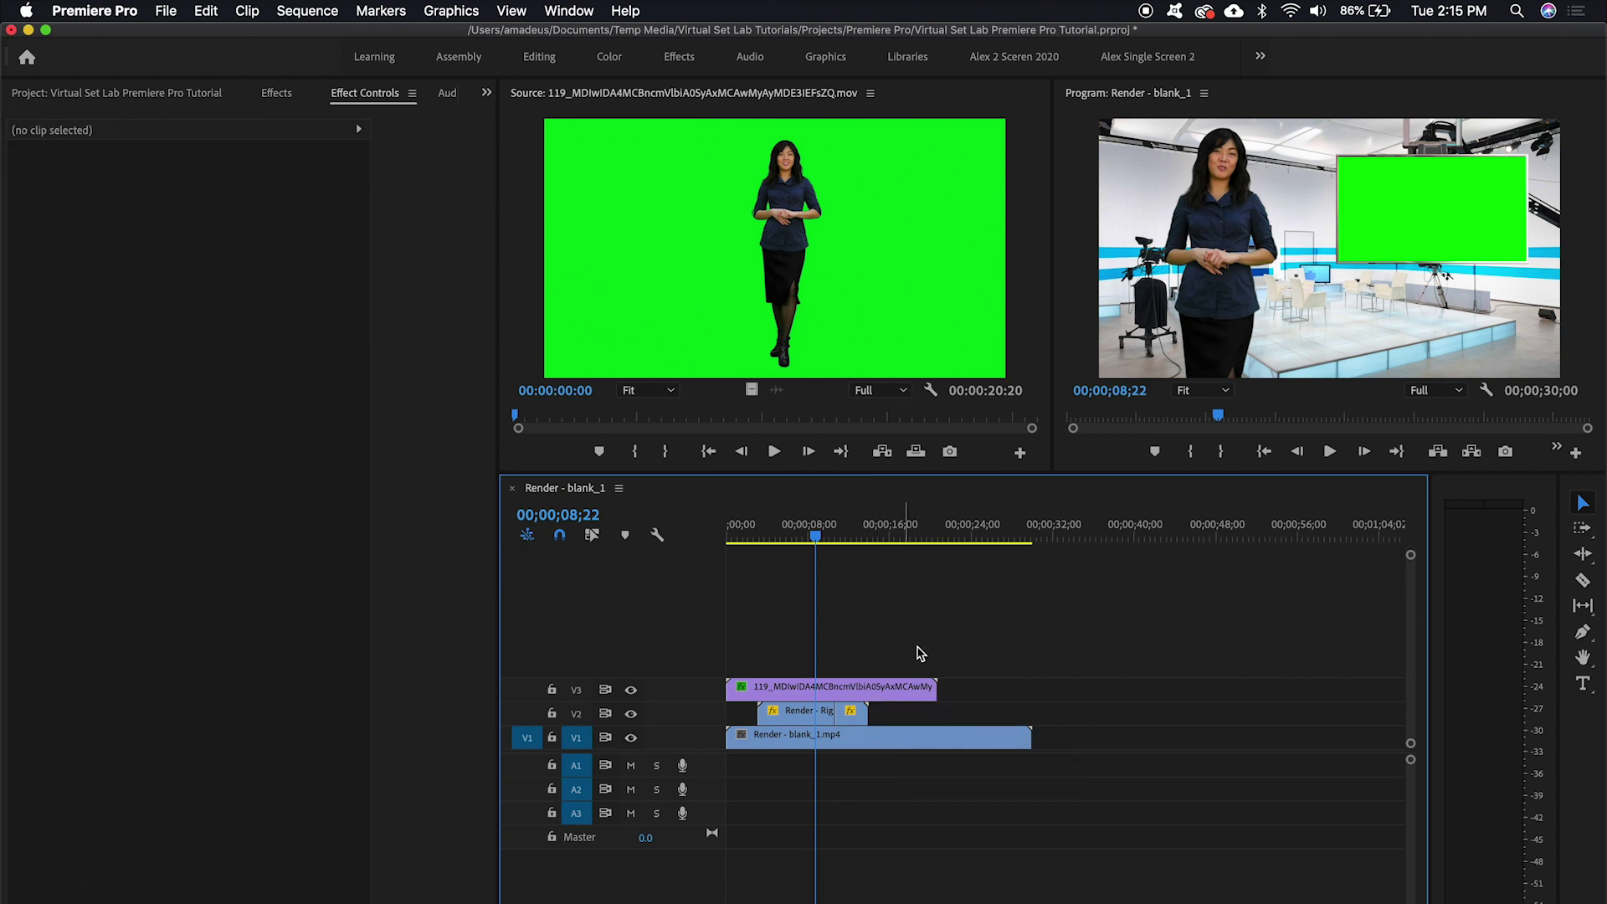
Step: Trim the studio background clip on V1 to end at 00;00;14;01
drag(1025, 734, 867, 728)
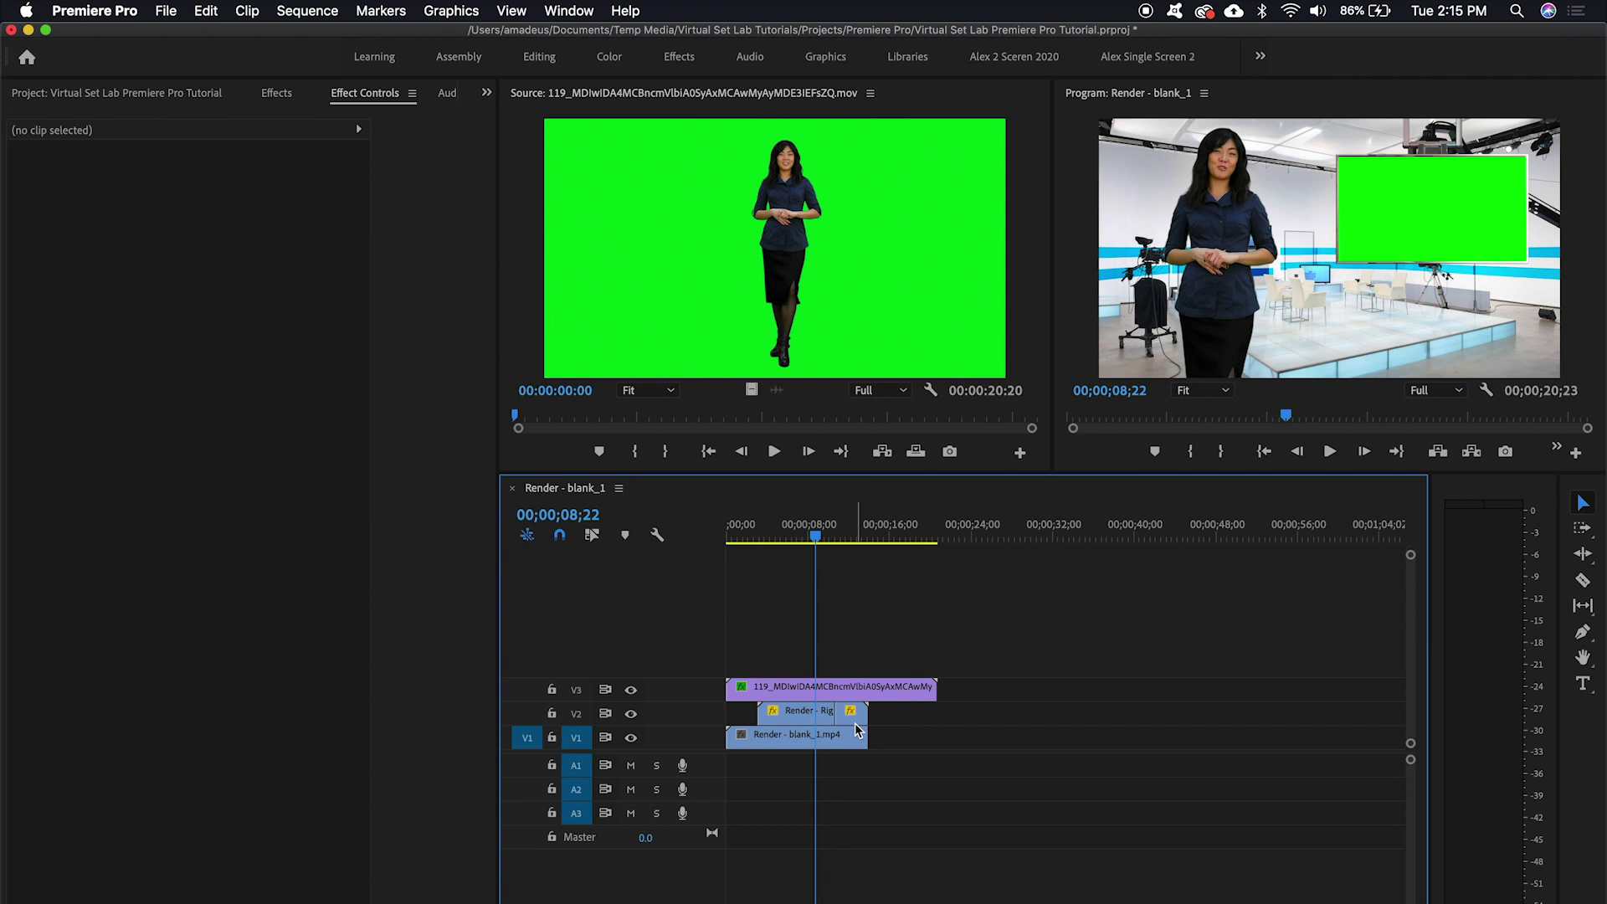
key(Up)
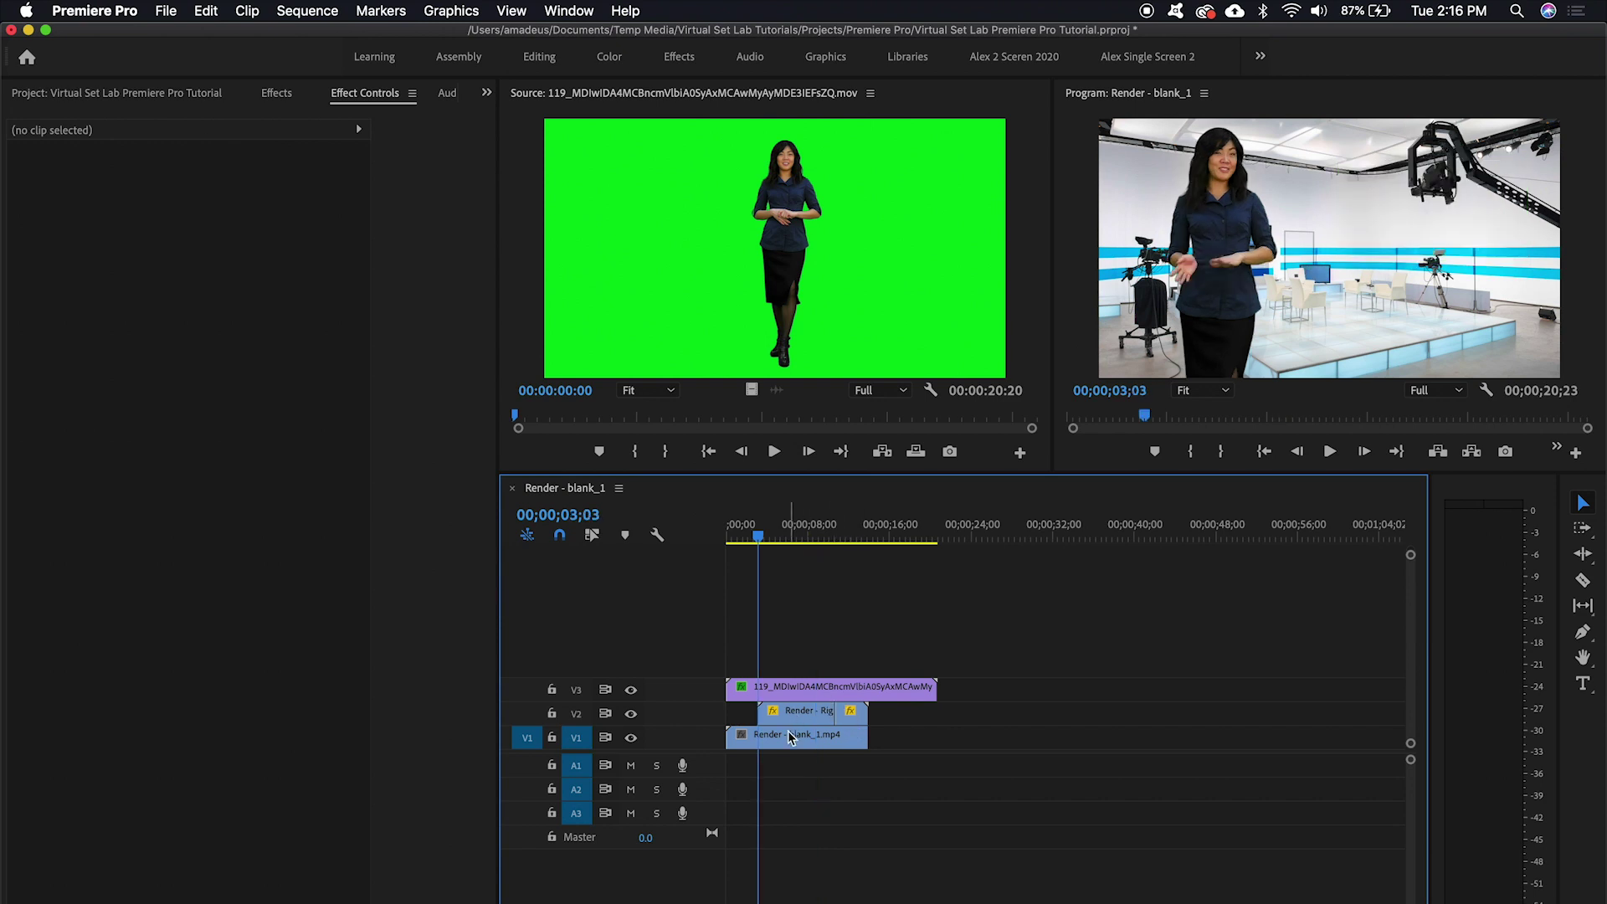
click(798, 740)
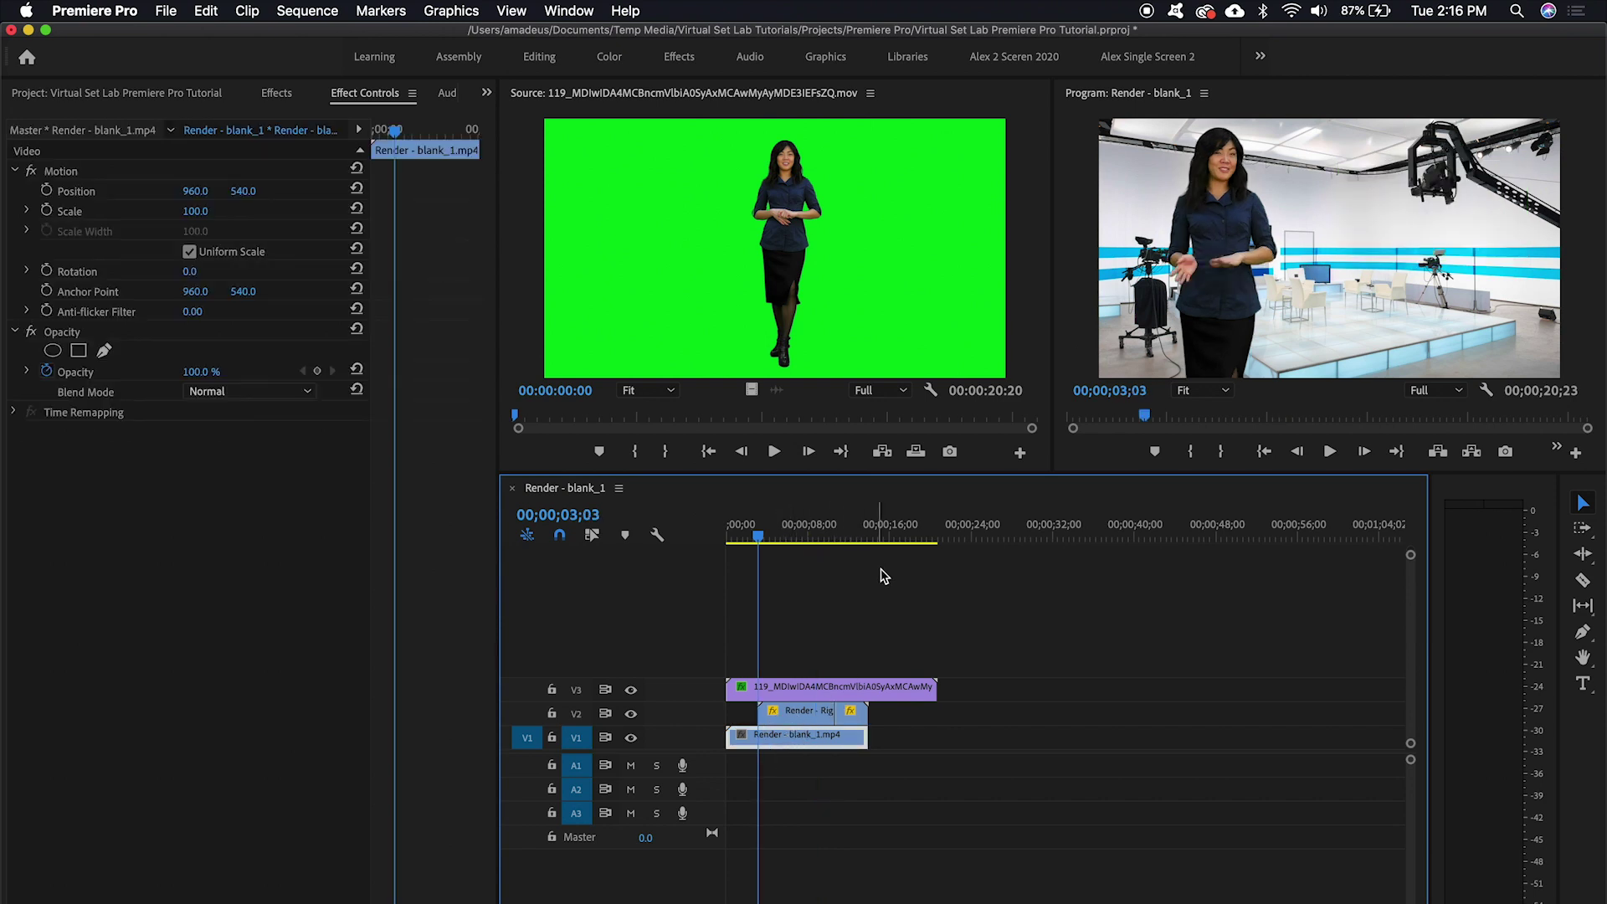
Step: Try extending the background clip with a pasted copy at 00;00;30;00, then undo it
drag(868, 735, 1205, 741)
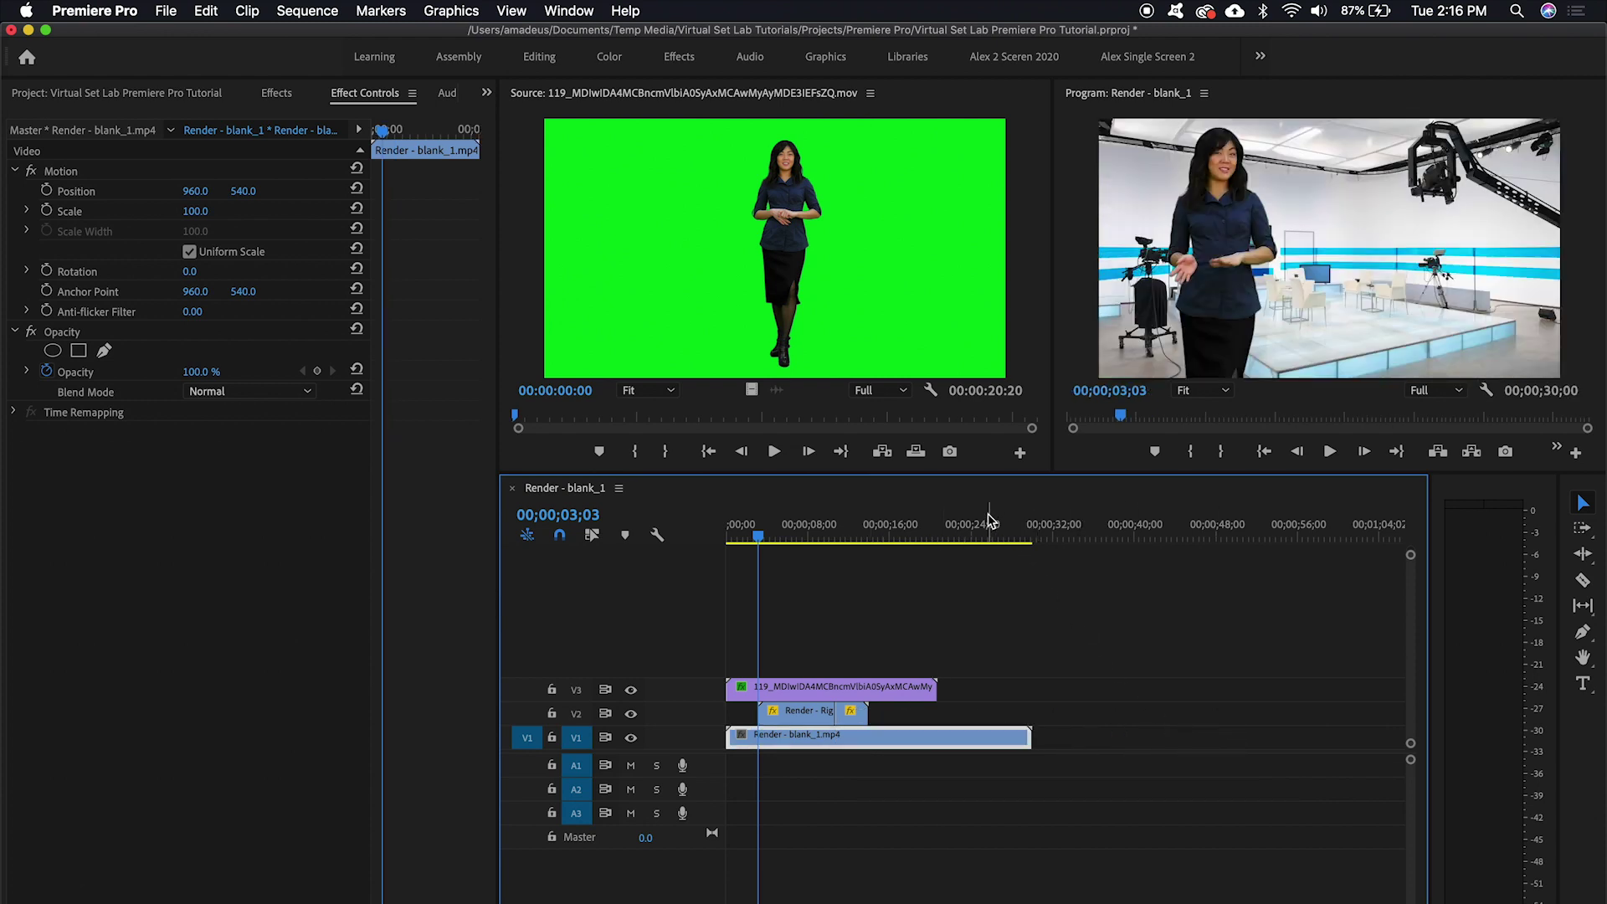
mouse_move(1001, 536)
mouse_down()
mouse_move(1033, 535)
mouse_move(994, 535)
mouse_up()
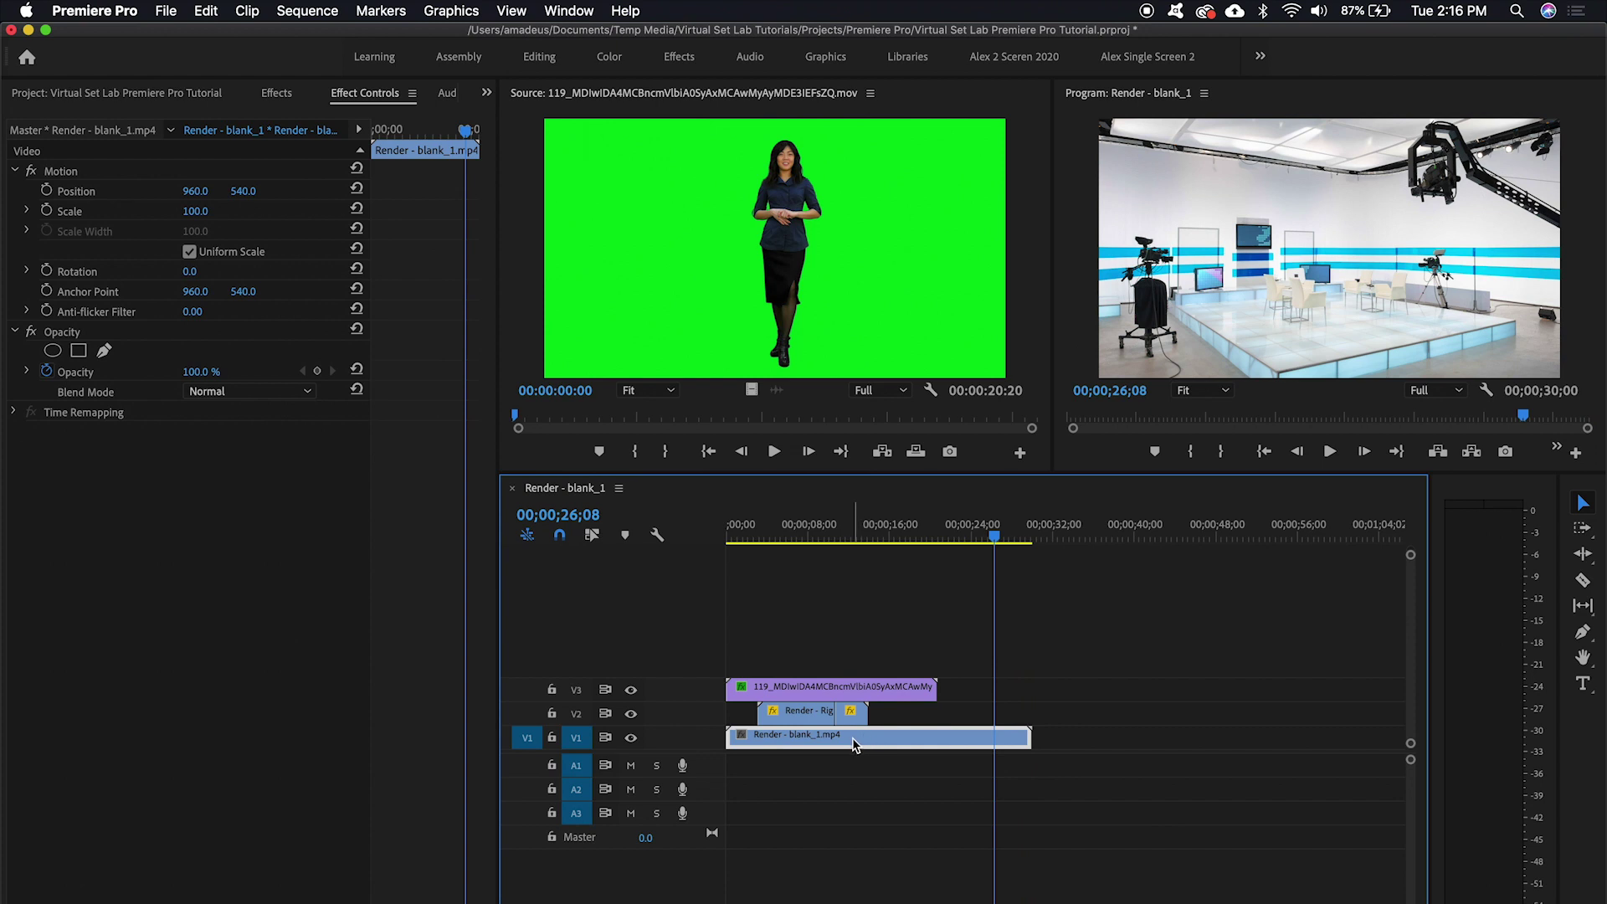
click(1034, 523)
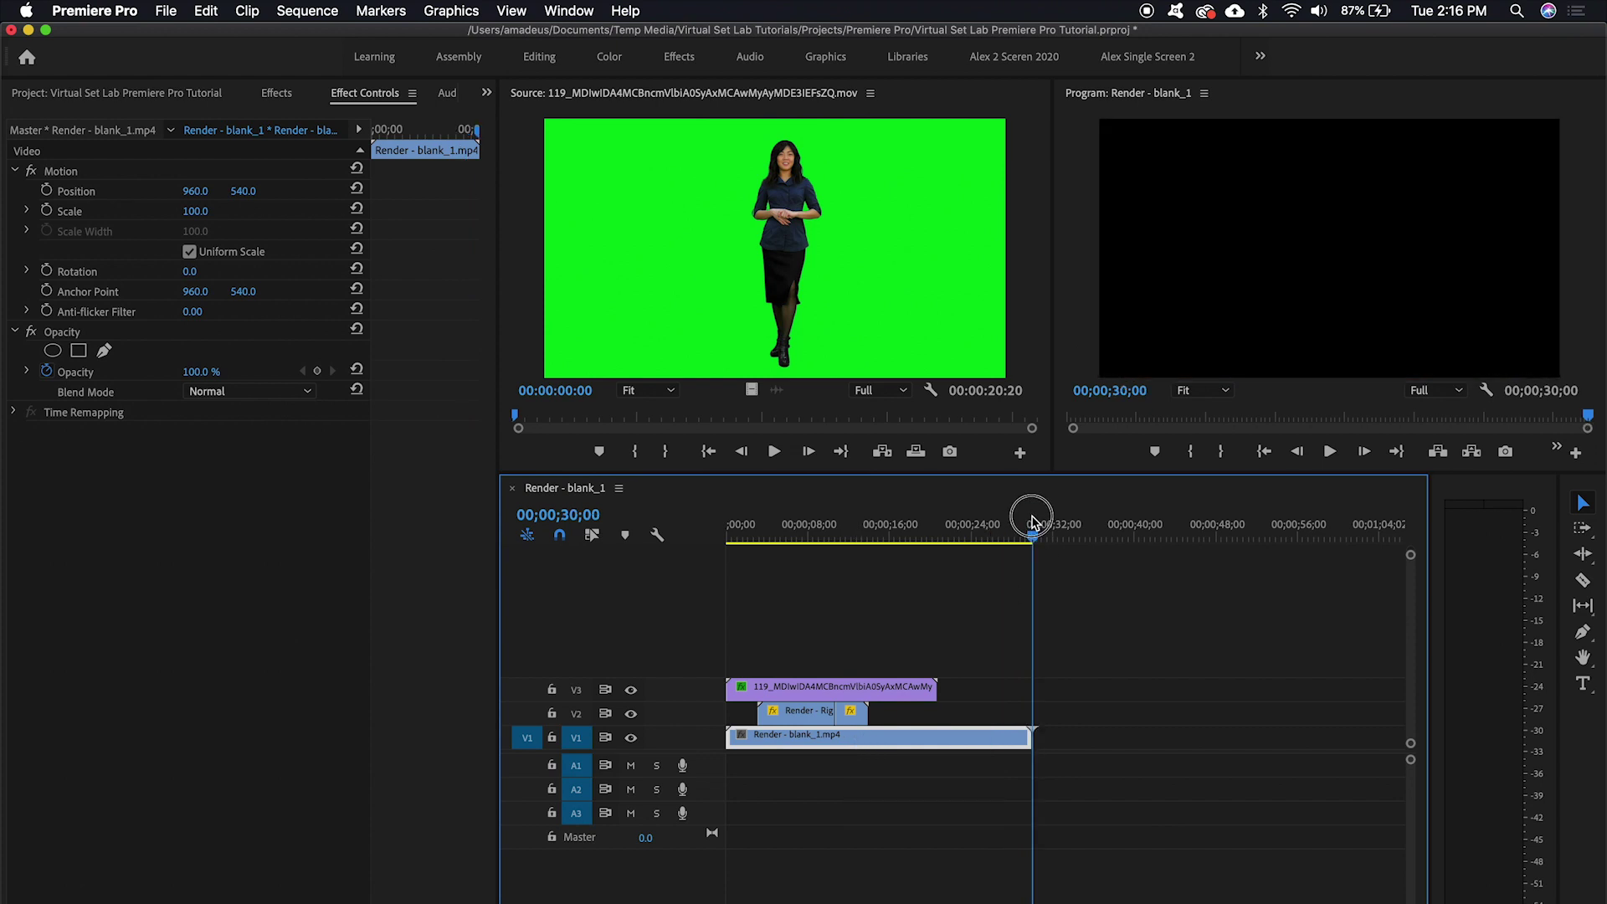
click(1135, 650)
key(super+v)
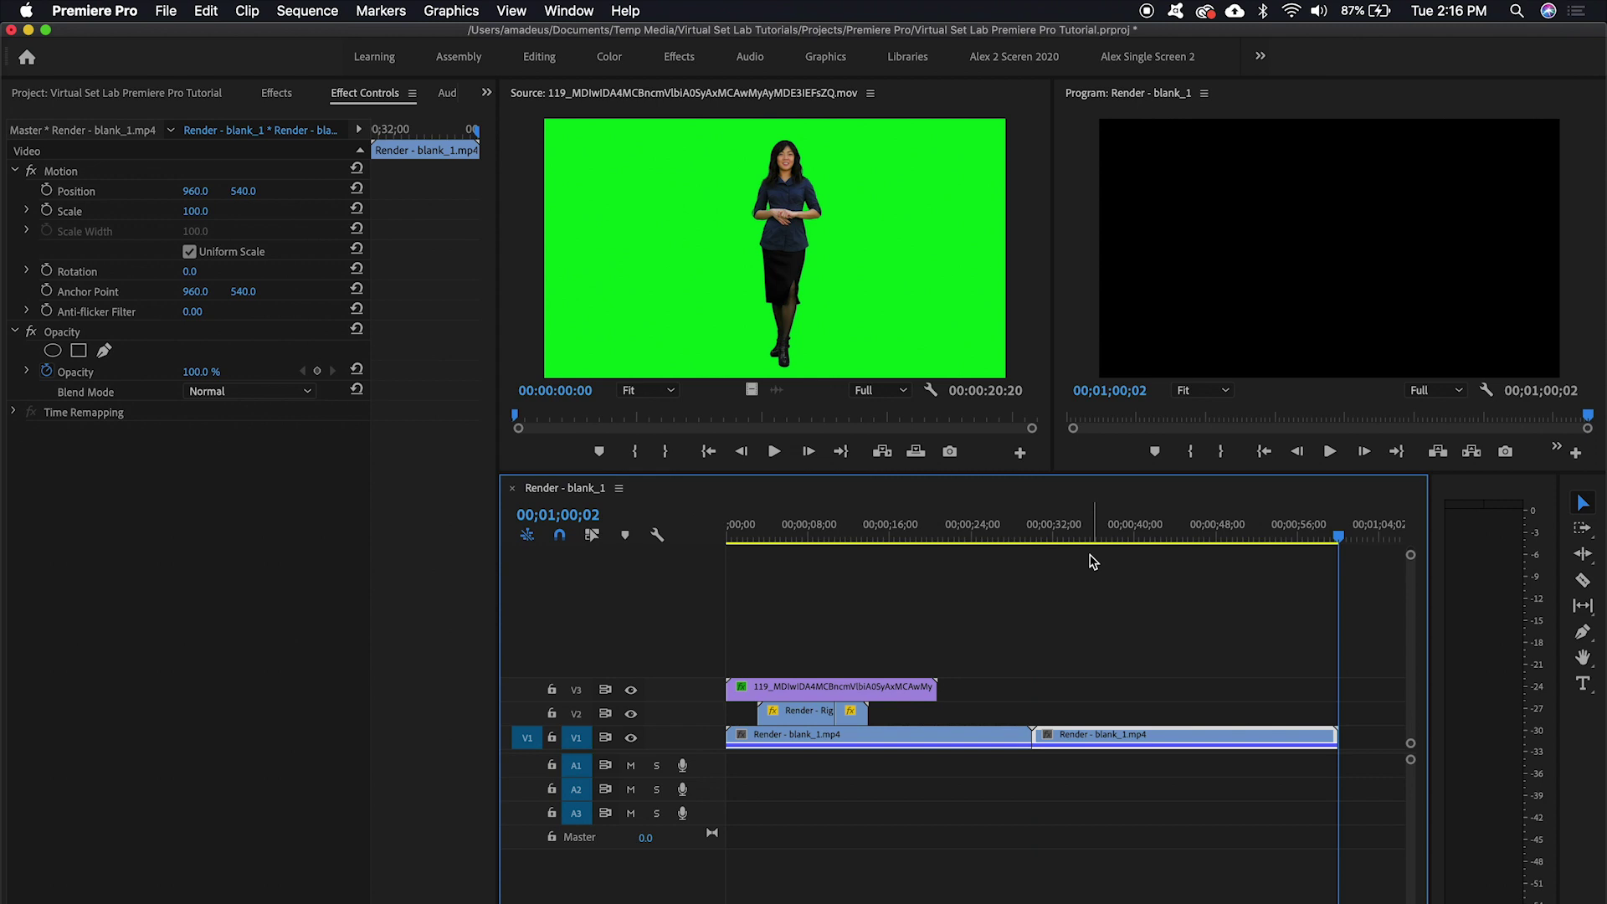
drag(1038, 527, 1018, 540)
key(space)
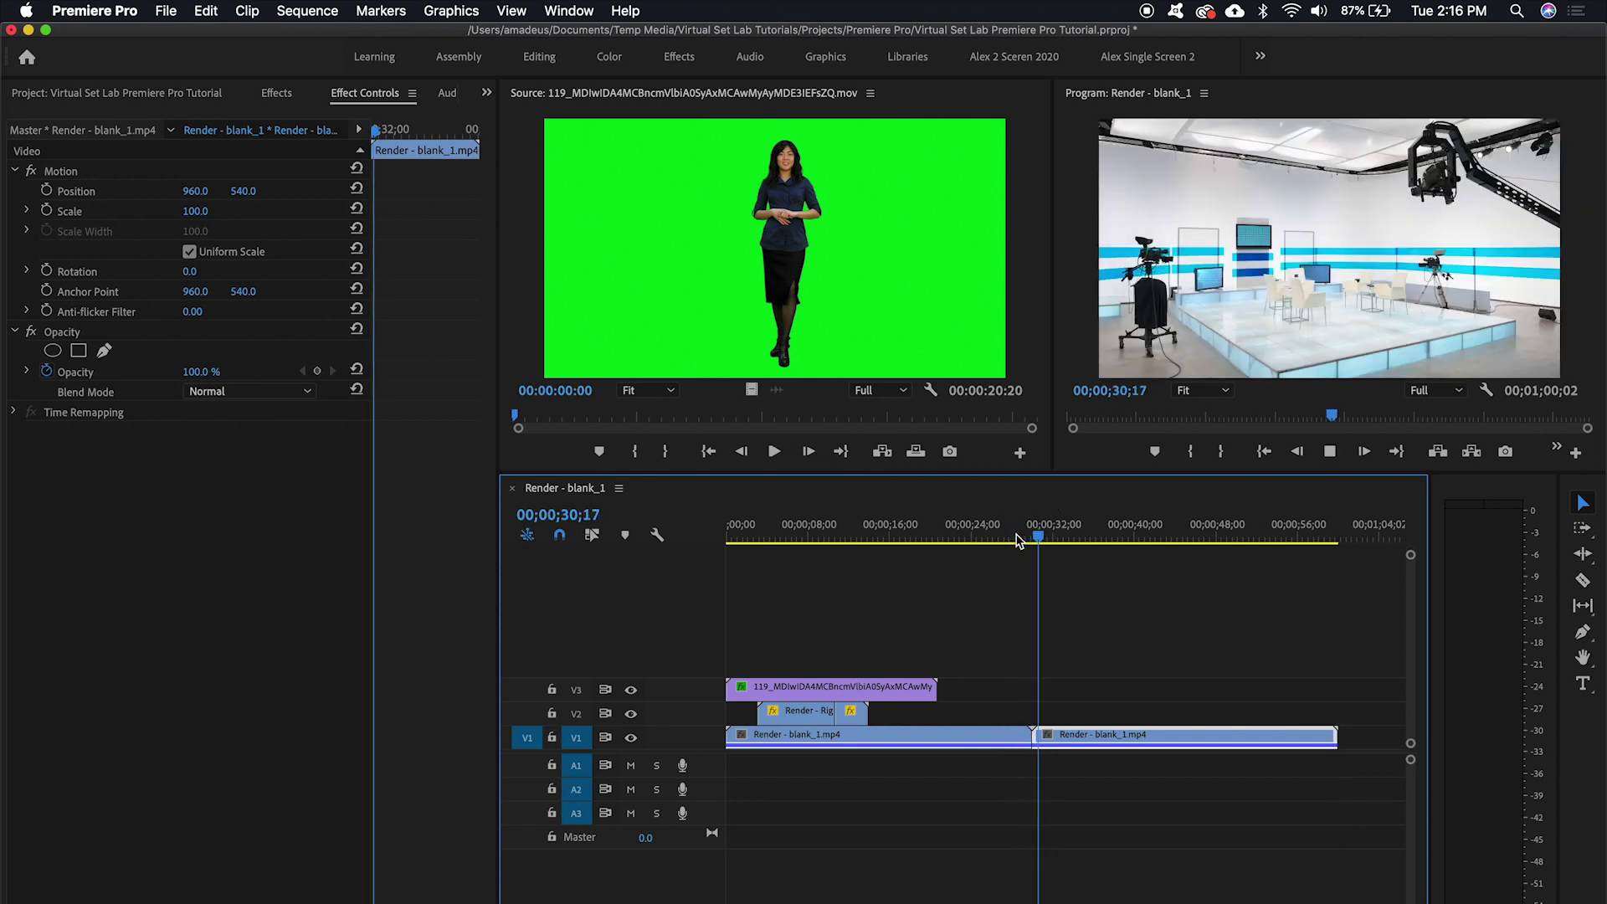
key(space)
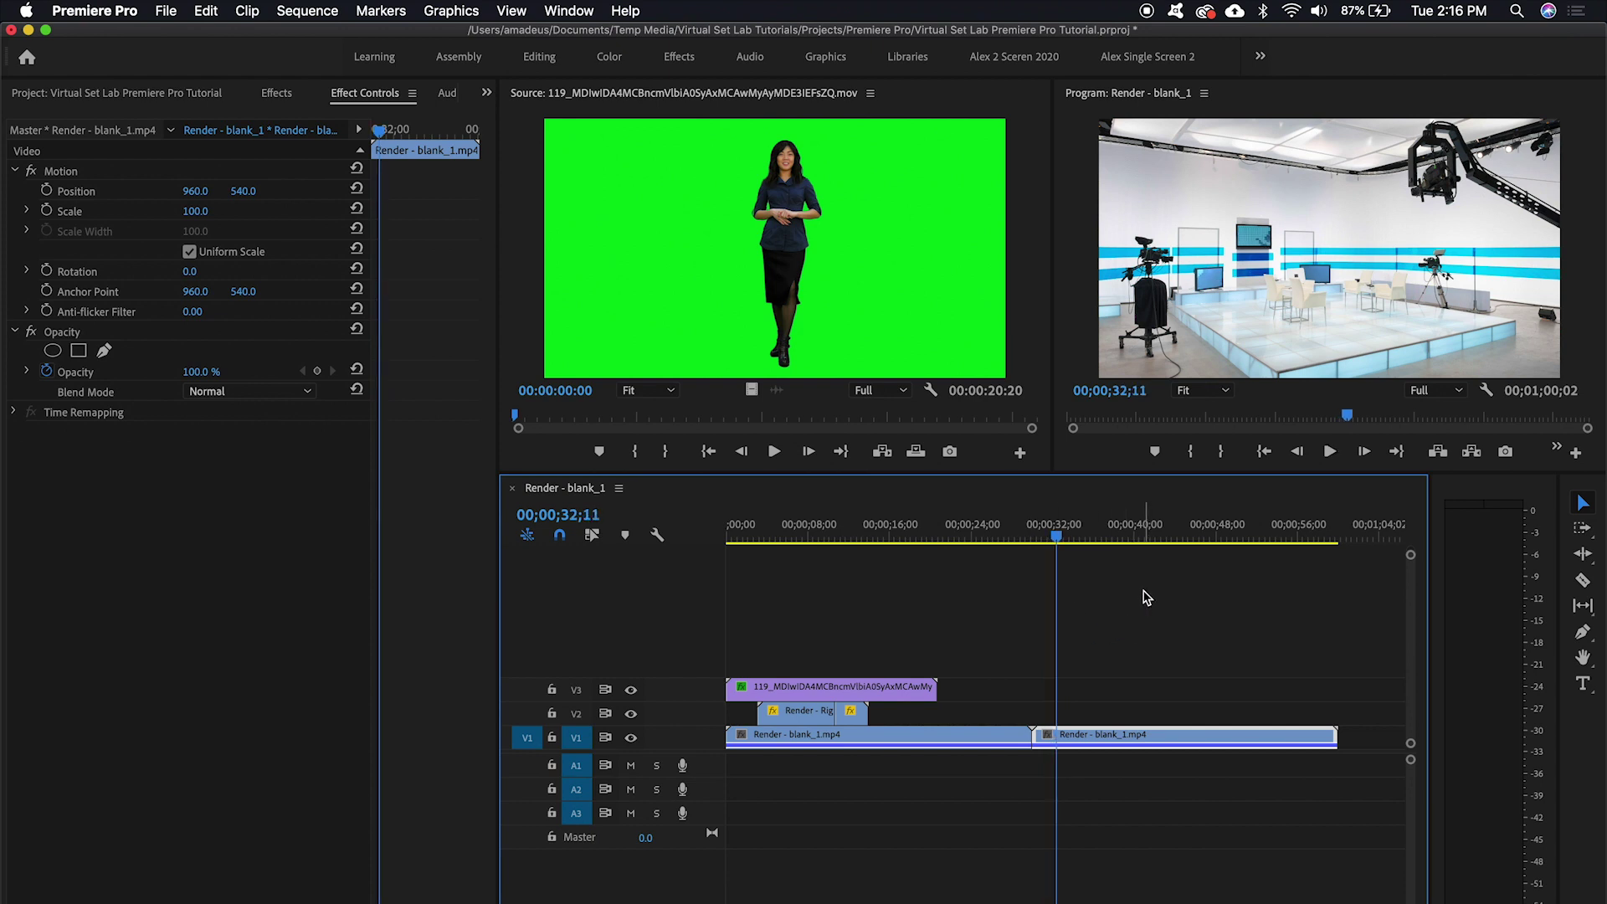
key(super+z)
key(super+z)
key(super+z)
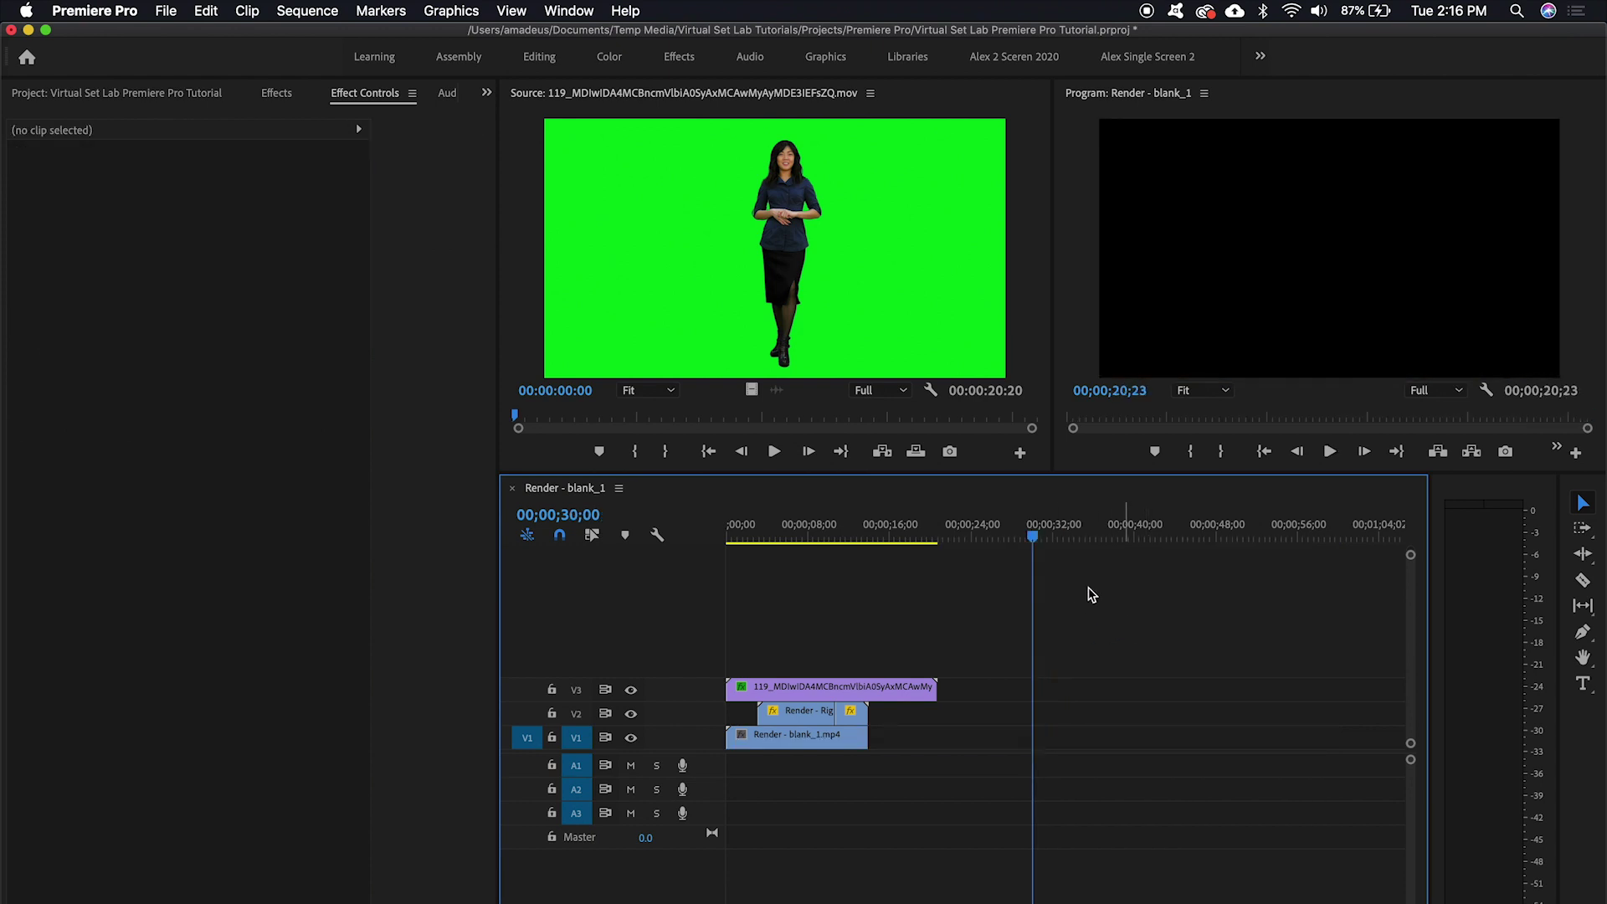
Step: Trim the presenter clip on V3 to end at 00;00;14;01
mouse_move(844, 531)
mouse_down()
mouse_move(796, 528)
mouse_move(872, 528)
mouse_up()
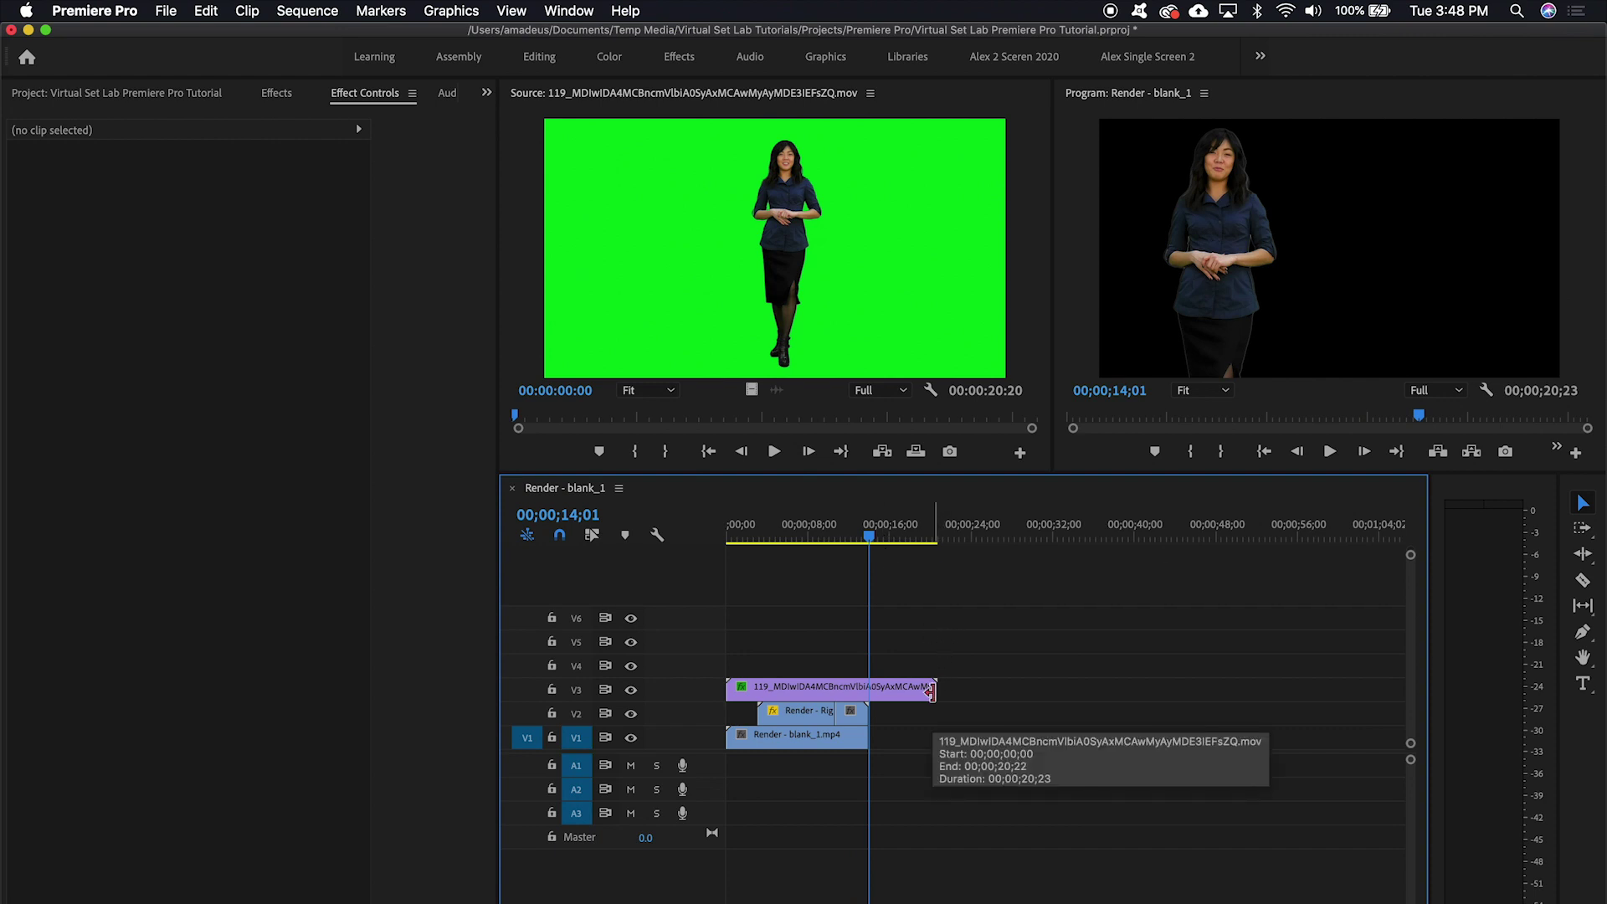
drag(932, 691, 868, 691)
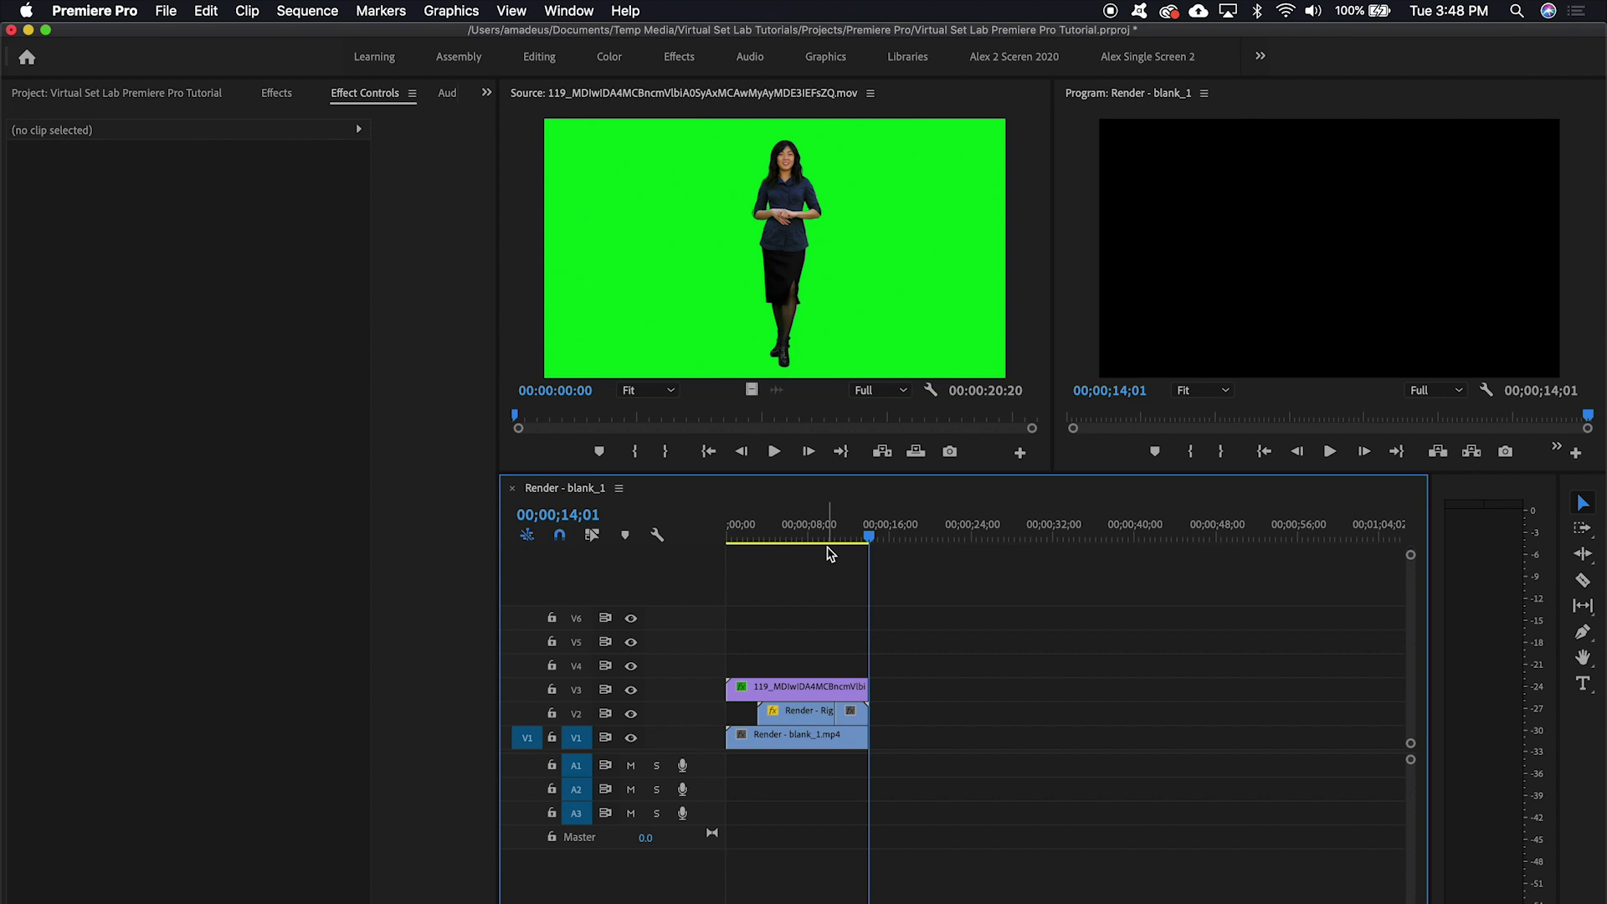
click(804, 525)
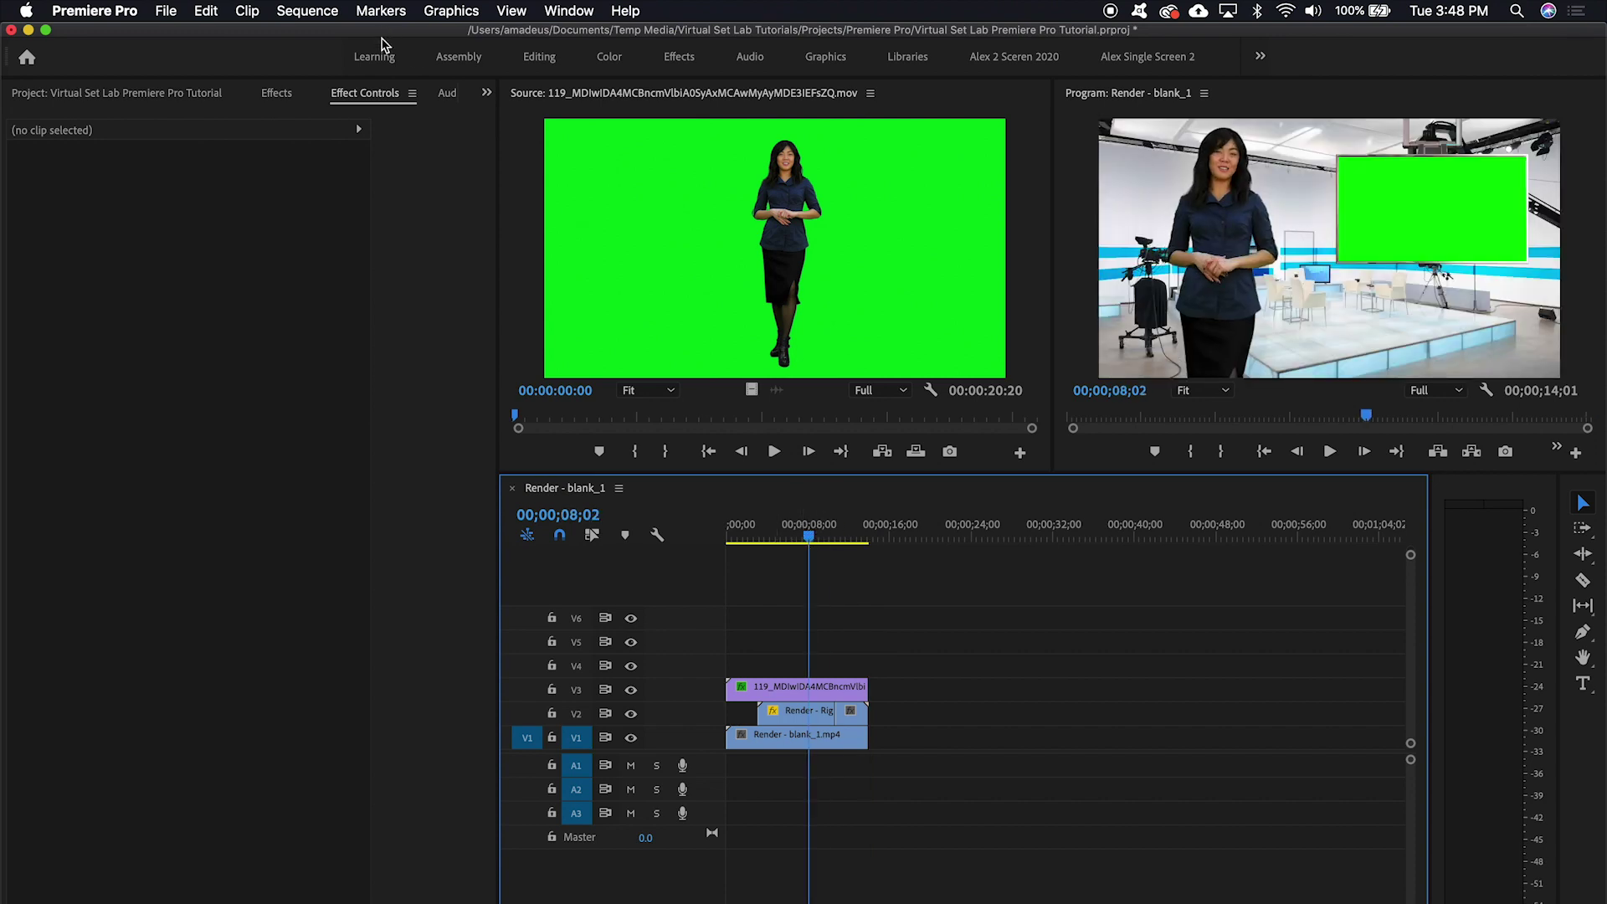
Step: Apply Ultra Key to the first Right Monitor clip, sampling the monitor's green as key colour
click(805, 717)
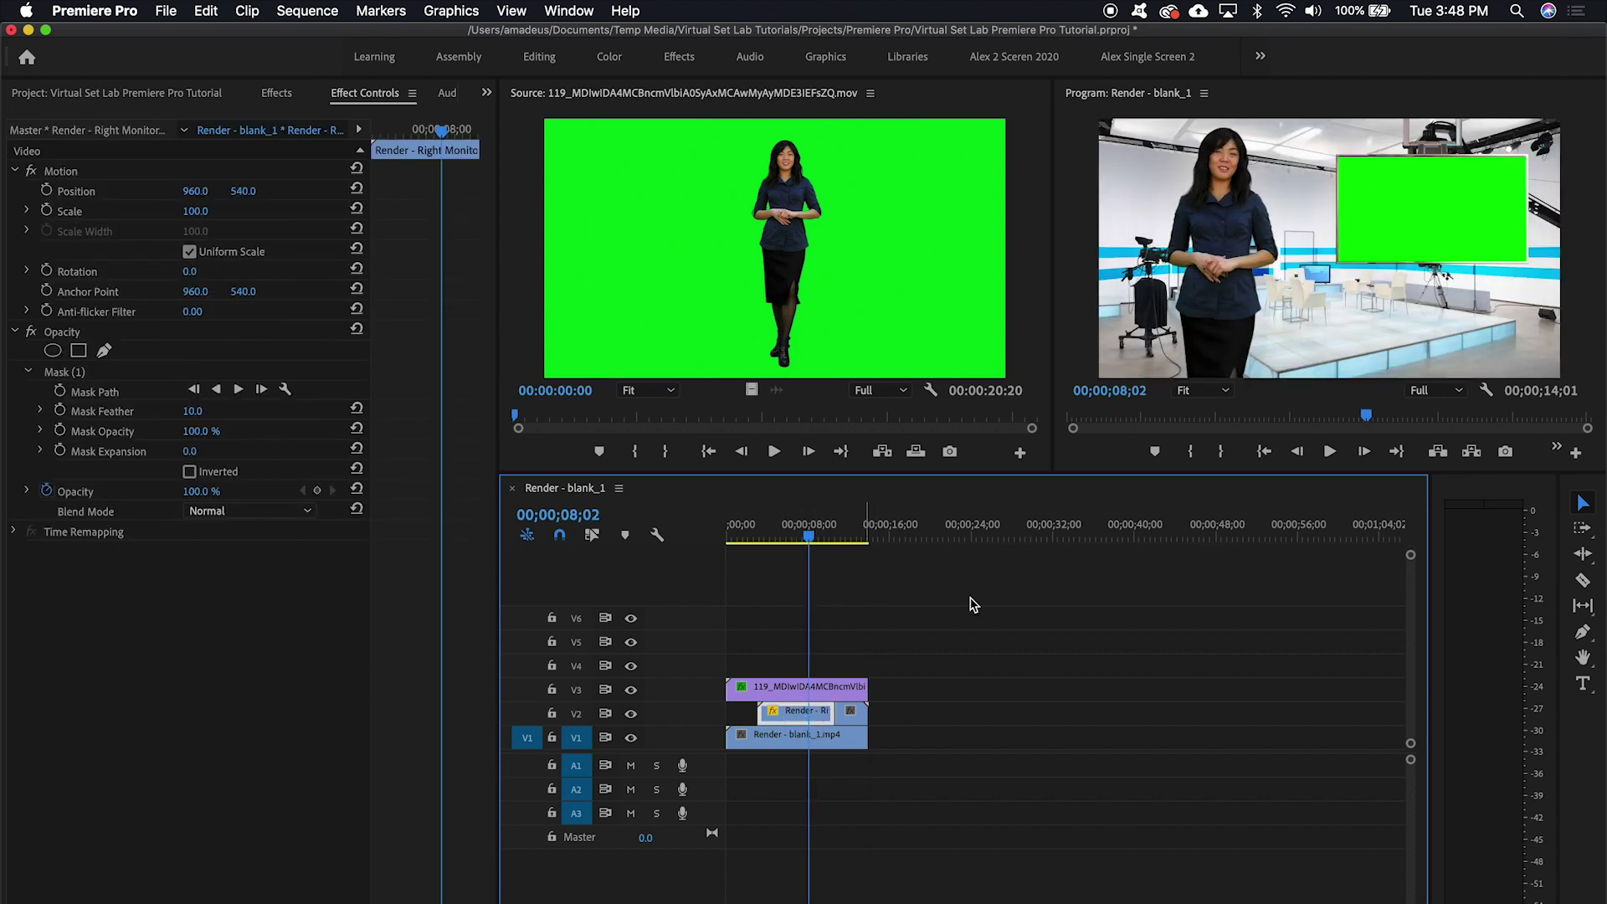
click(276, 93)
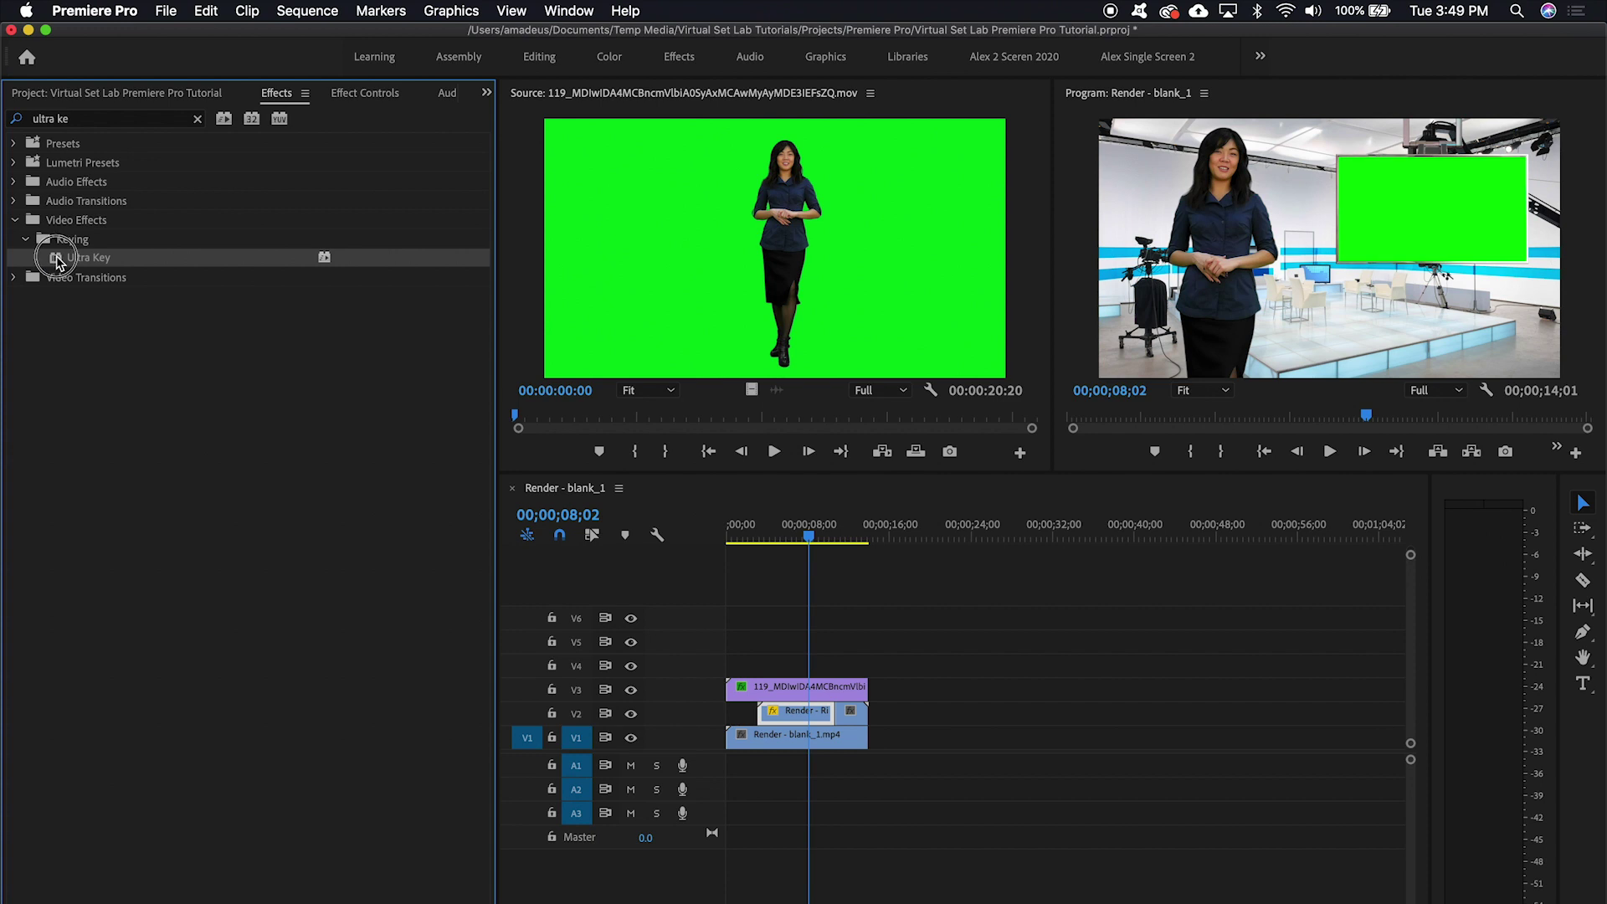
click(371, 94)
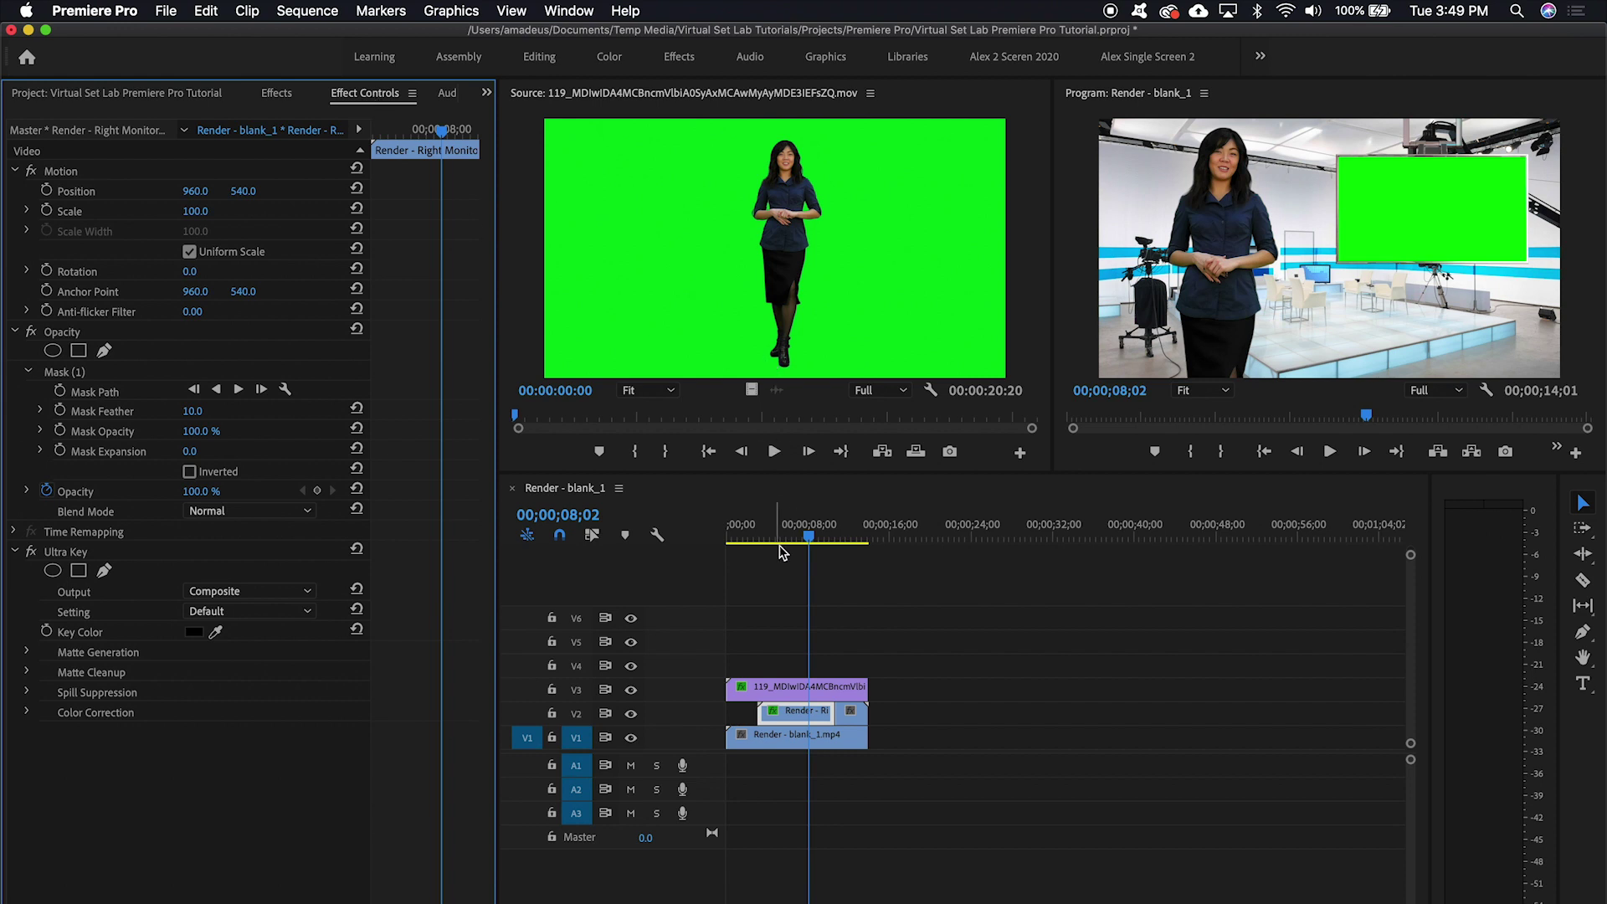
click(219, 629)
click(1413, 221)
Step: Select the Ultra Key effect to copy, then select the short V2 clip still green at 00;00;11;27
click(72, 555)
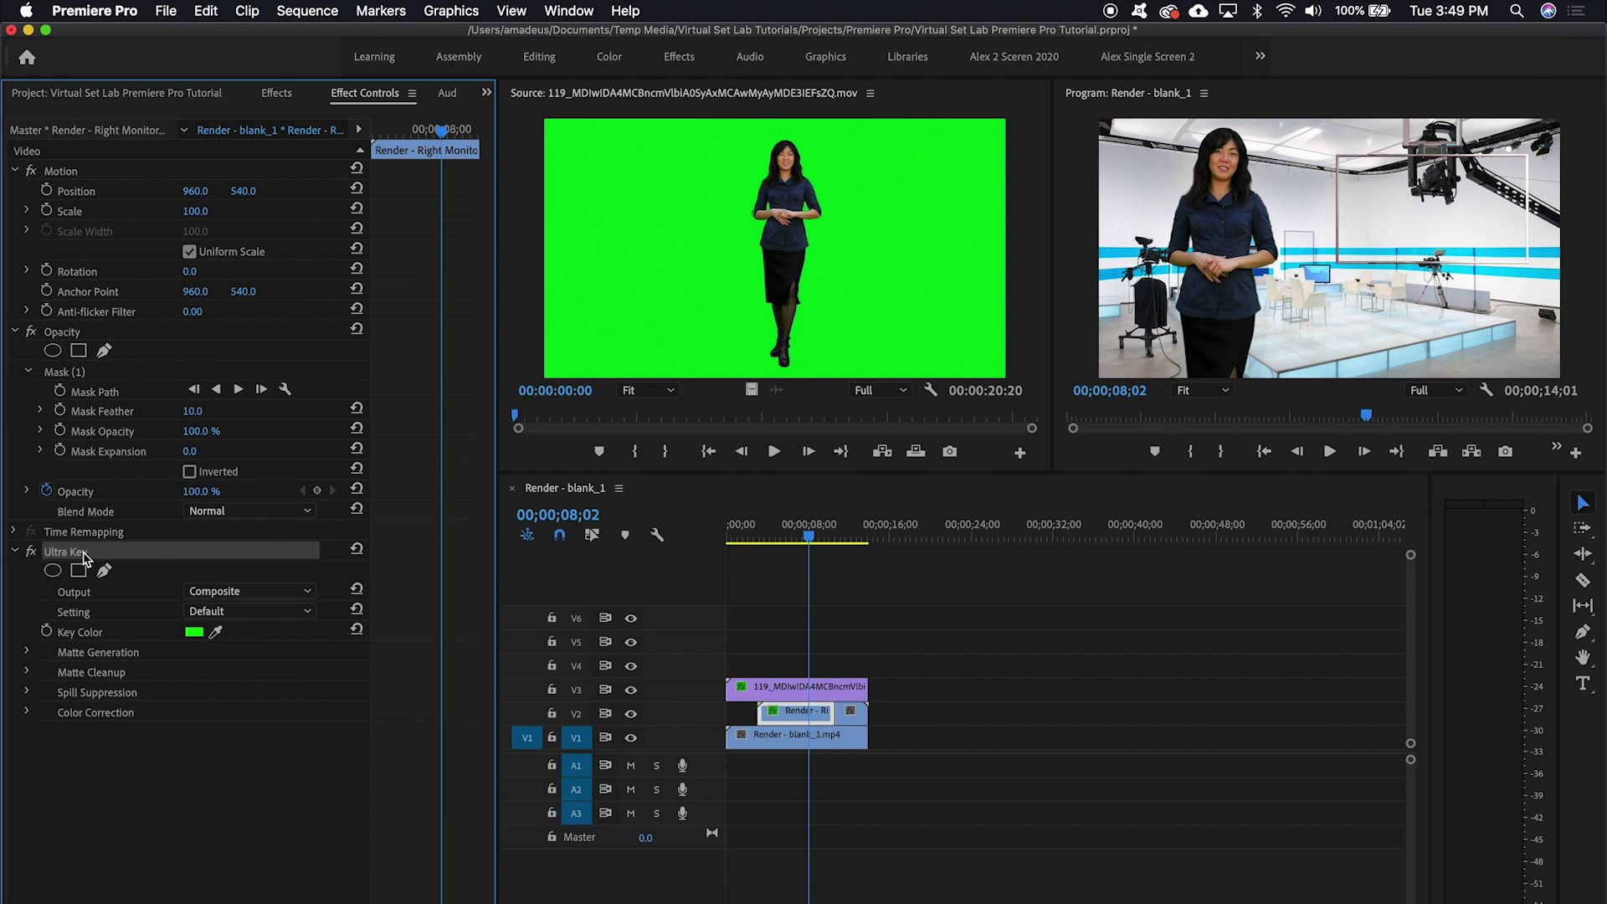
click(846, 536)
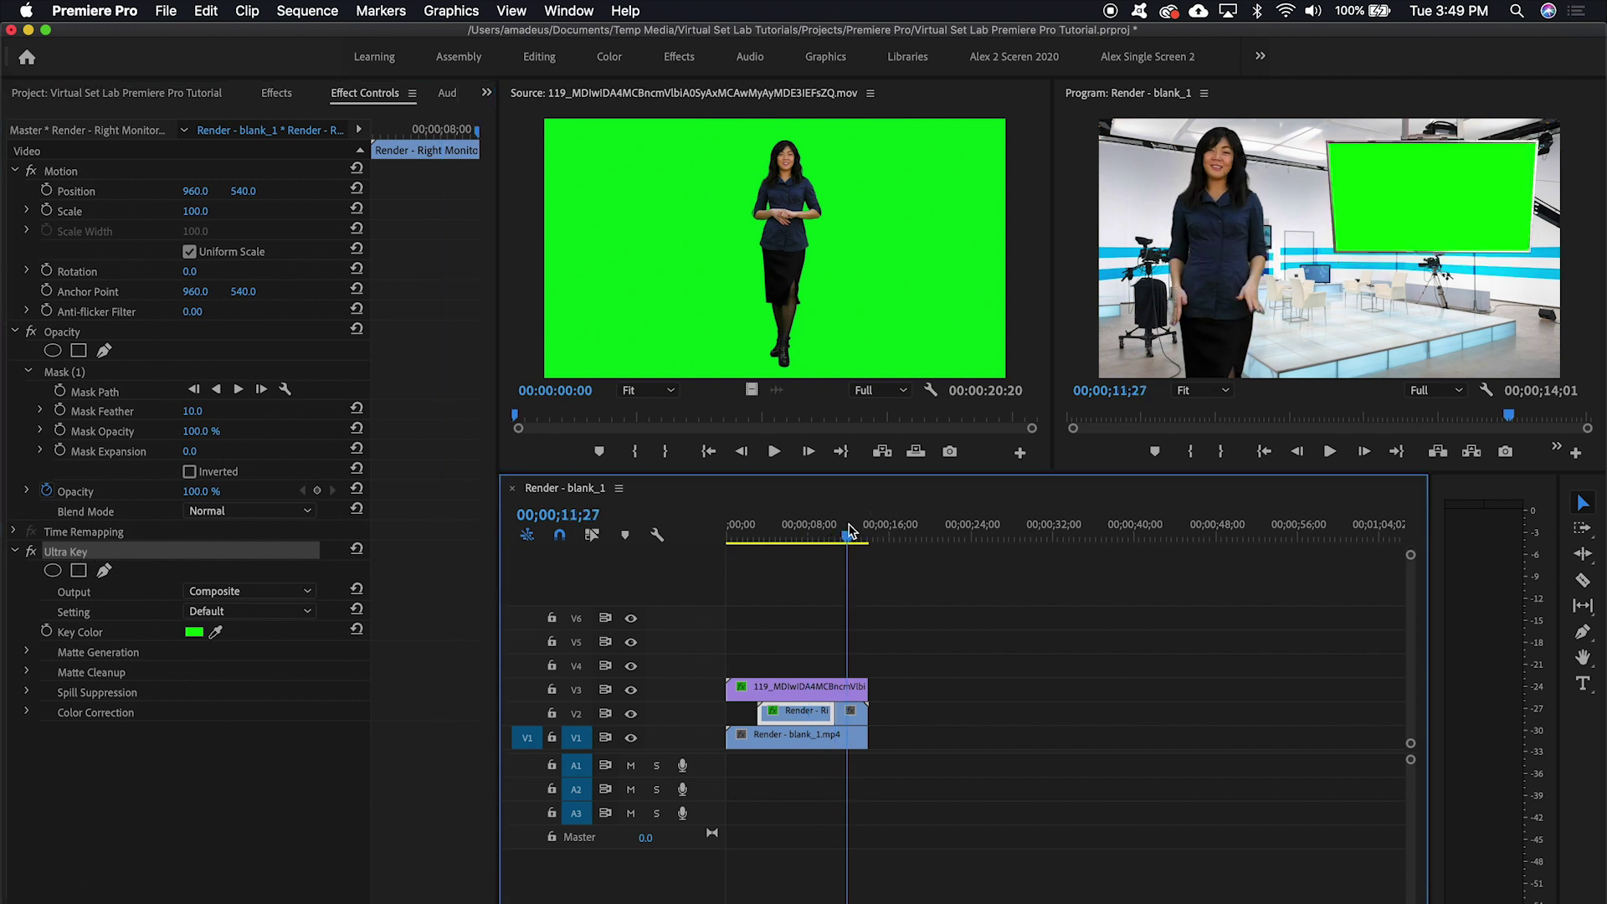
click(849, 711)
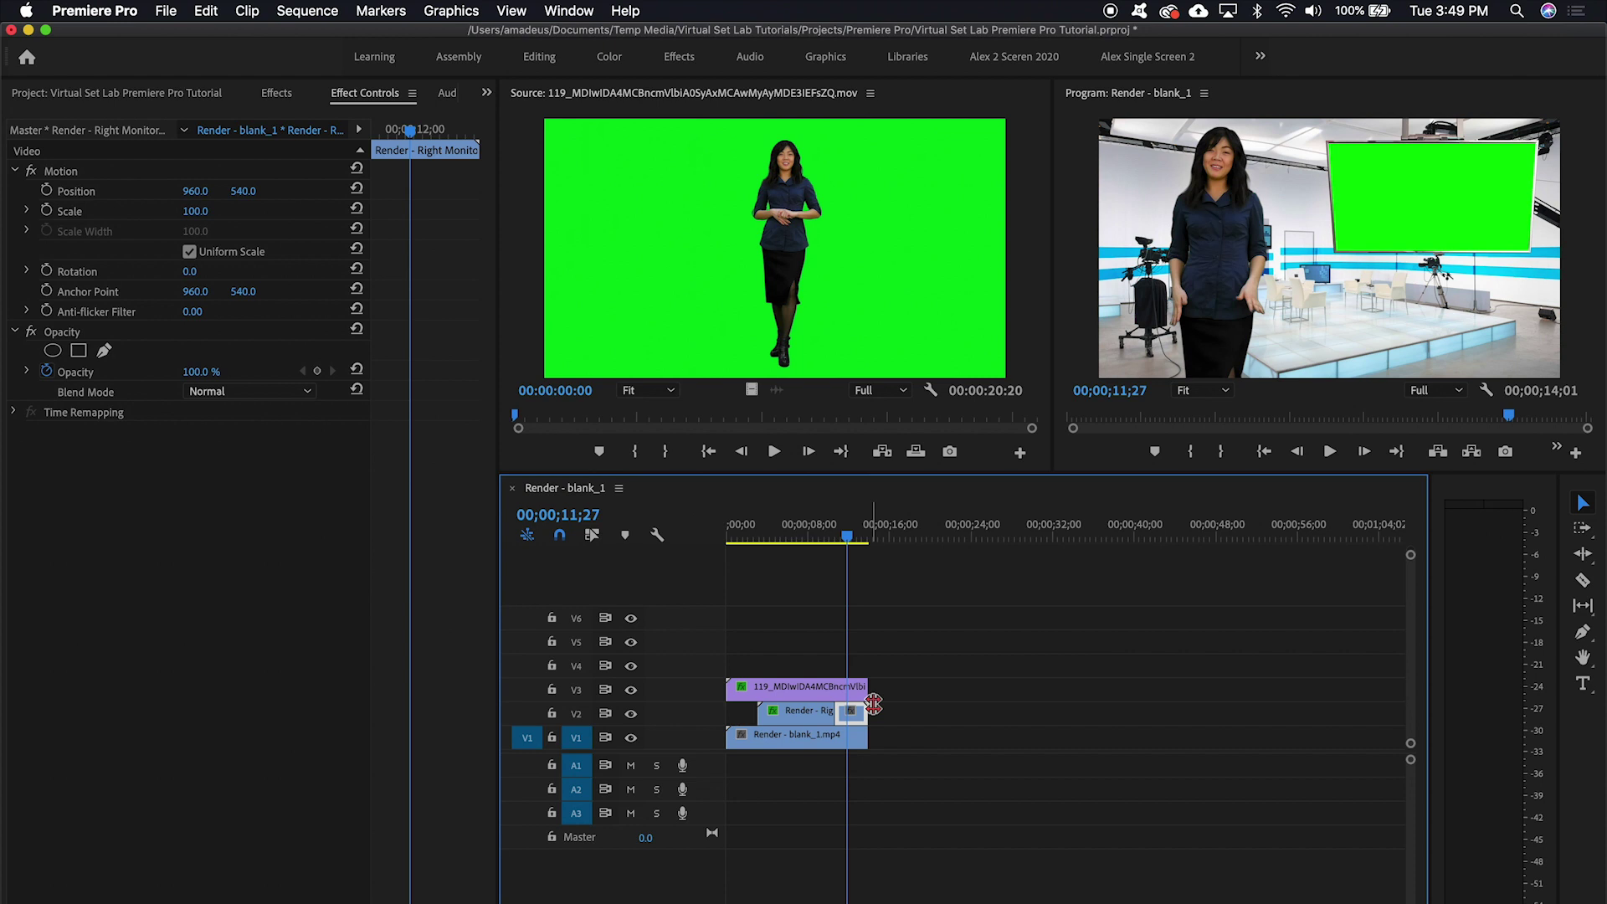
Step: Scrub back to 00;00;06;28 and select the studio background clip on V1
drag(846, 532, 801, 530)
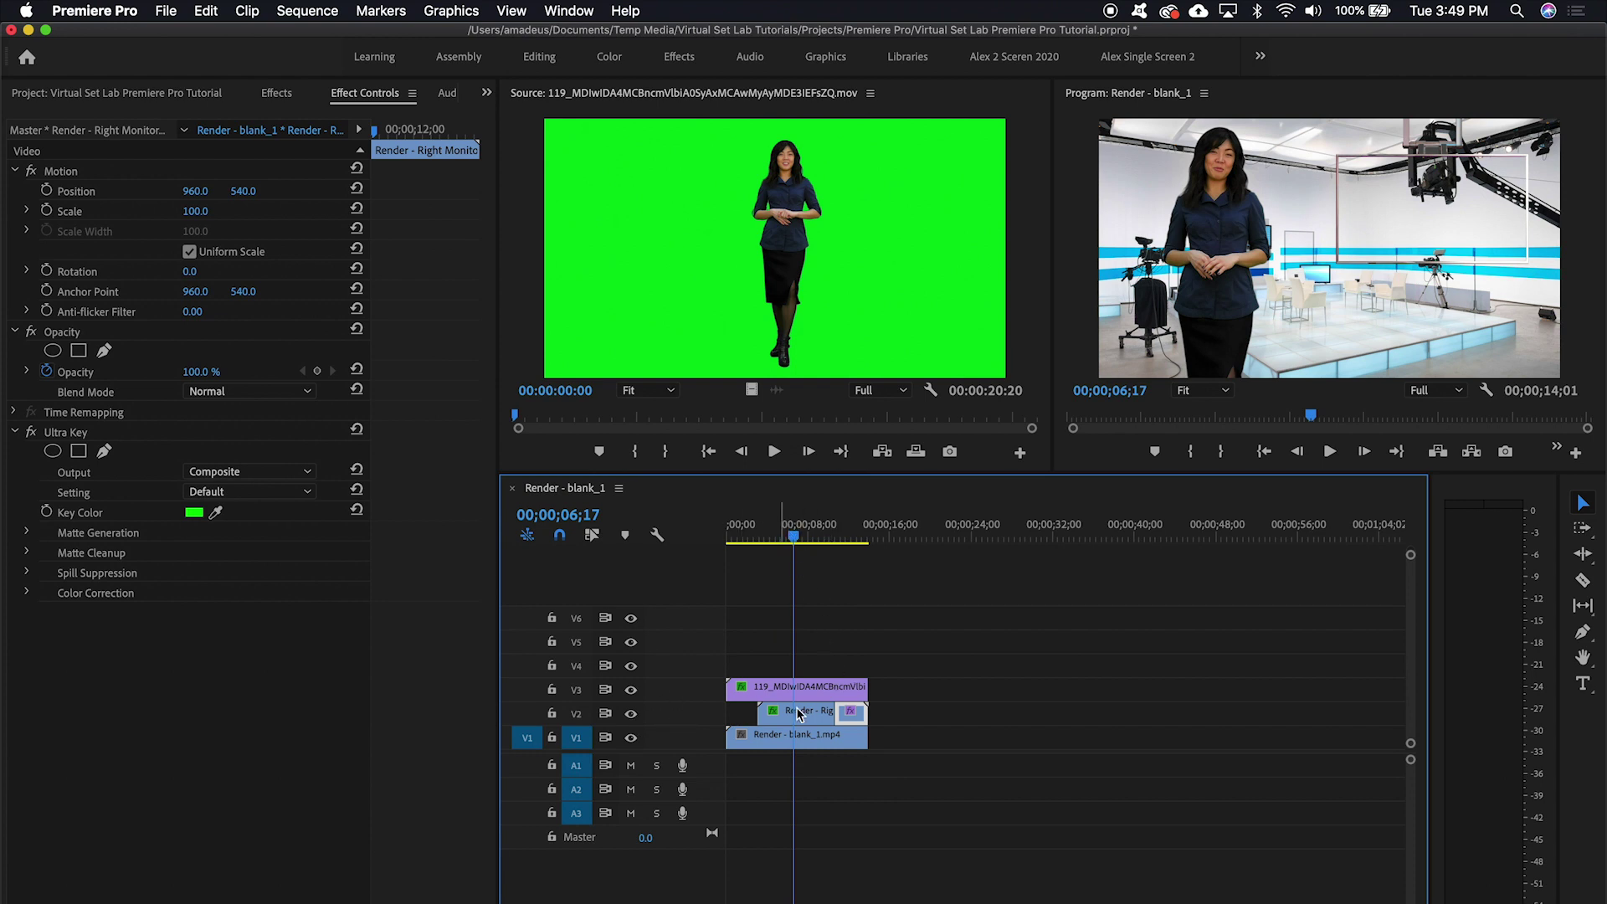
click(877, 617)
click(801, 740)
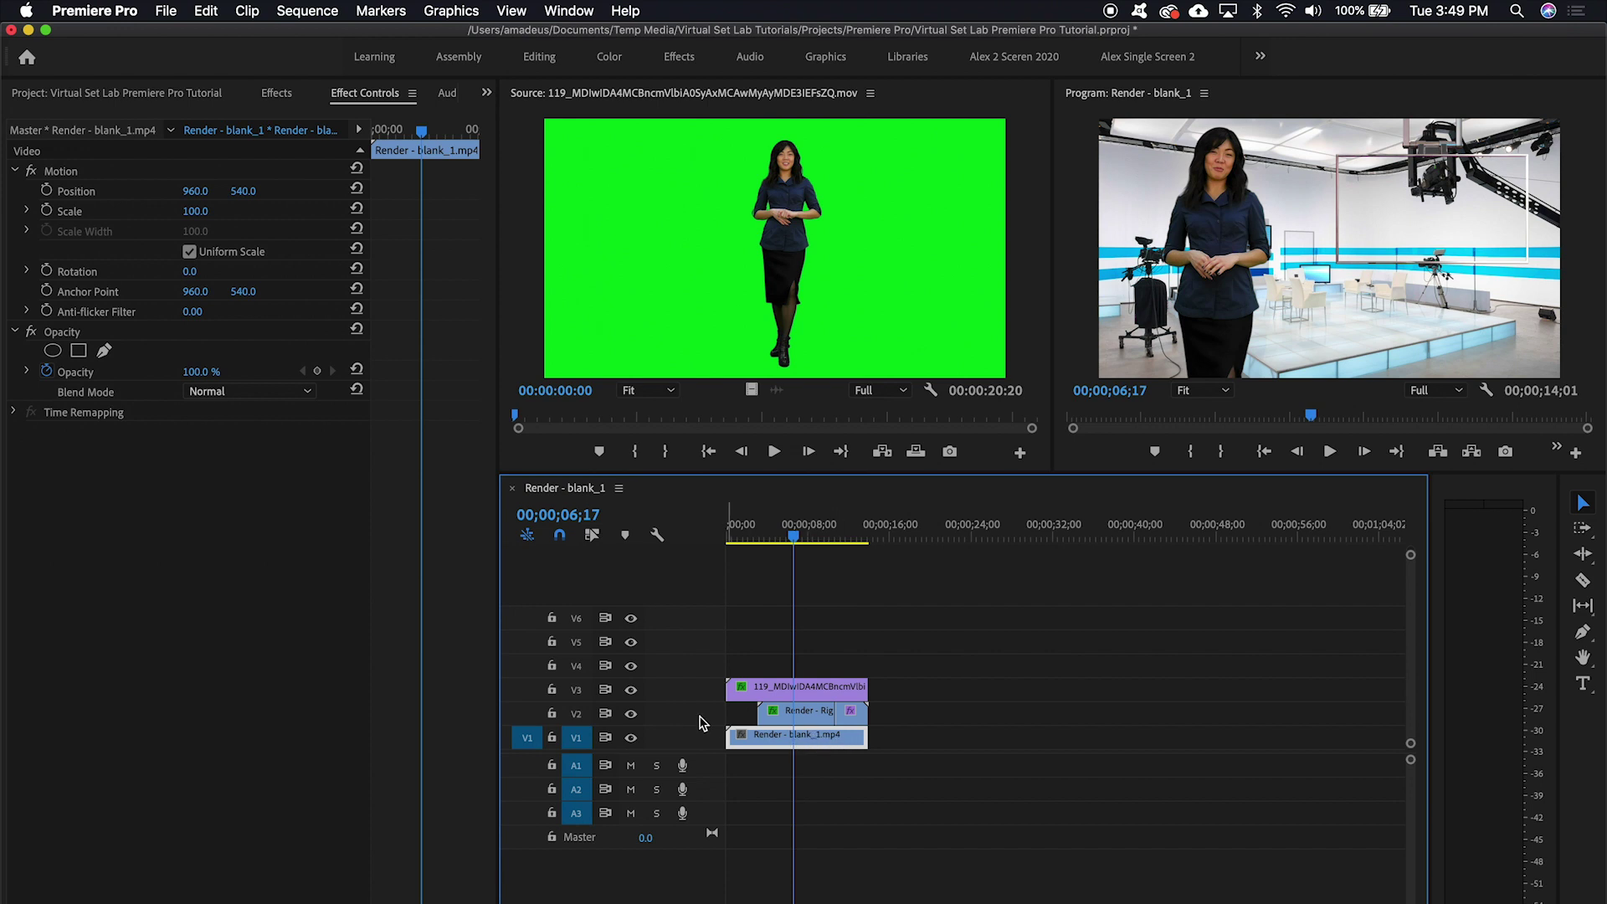
Step: Toggle track V2 off and on to compare, then play the composite from 00;00;05;02
click(631, 714)
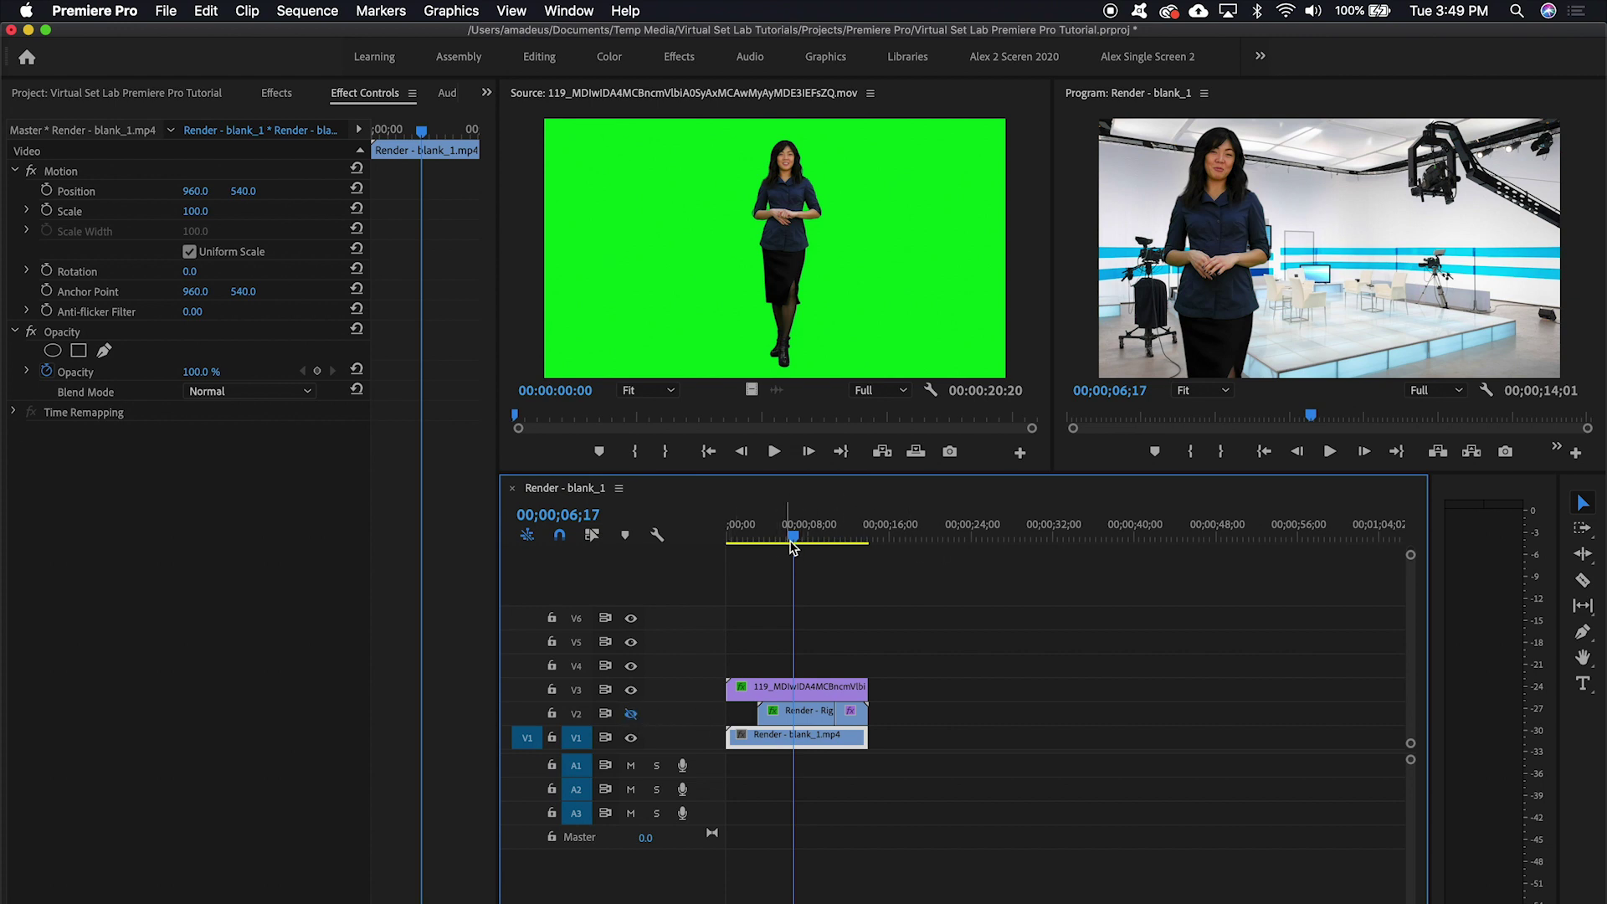
click(631, 714)
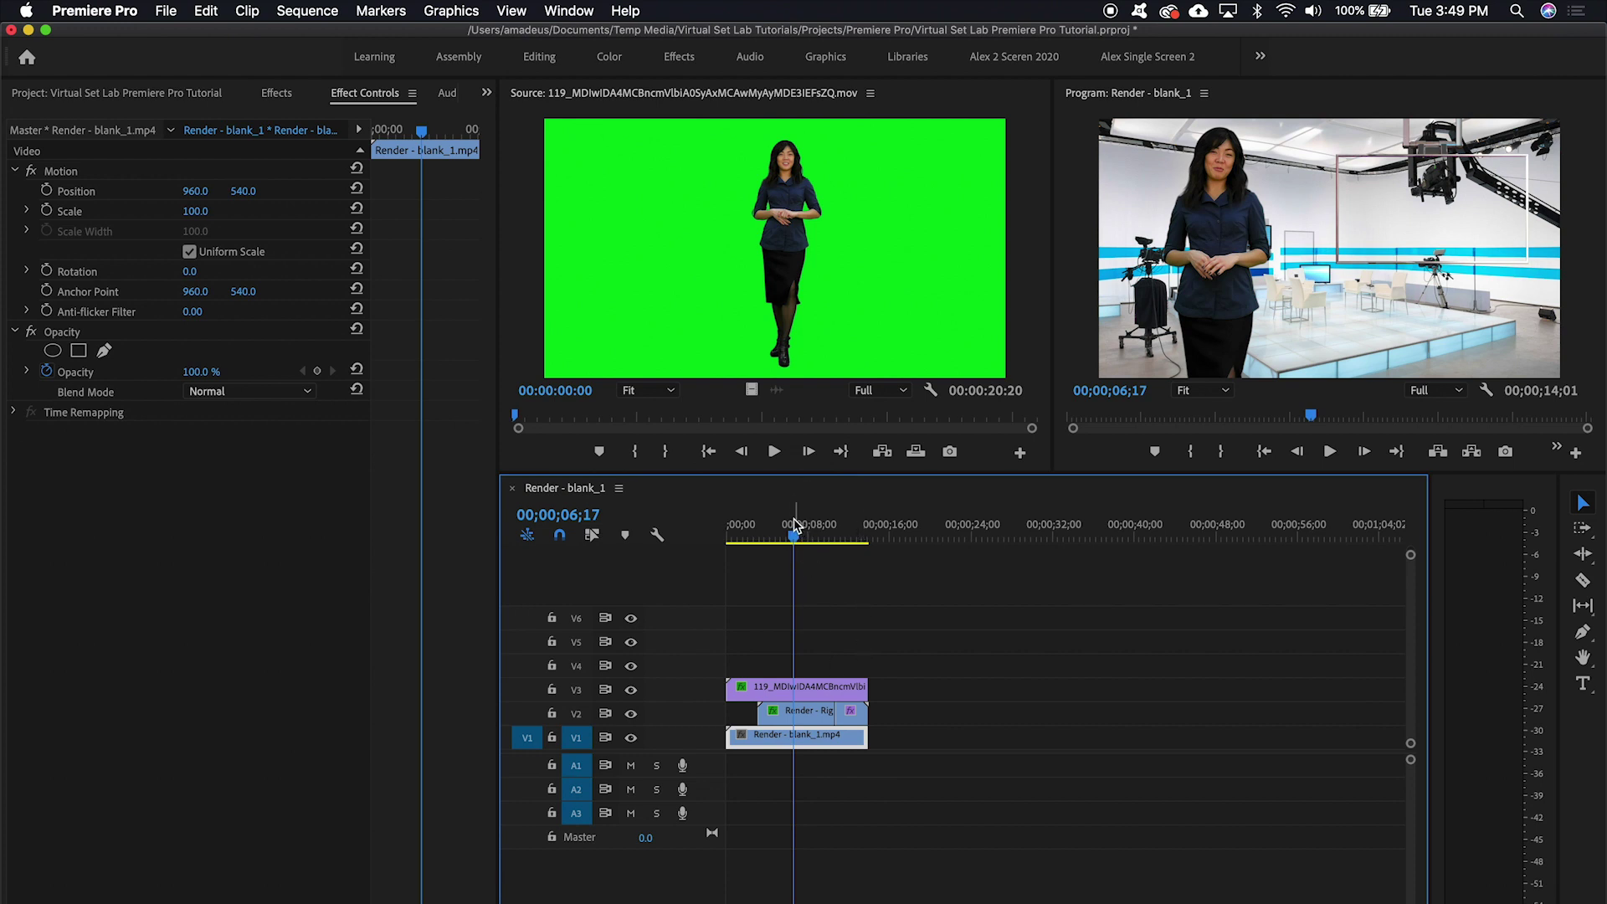
drag(796, 529, 759, 533)
key(space)
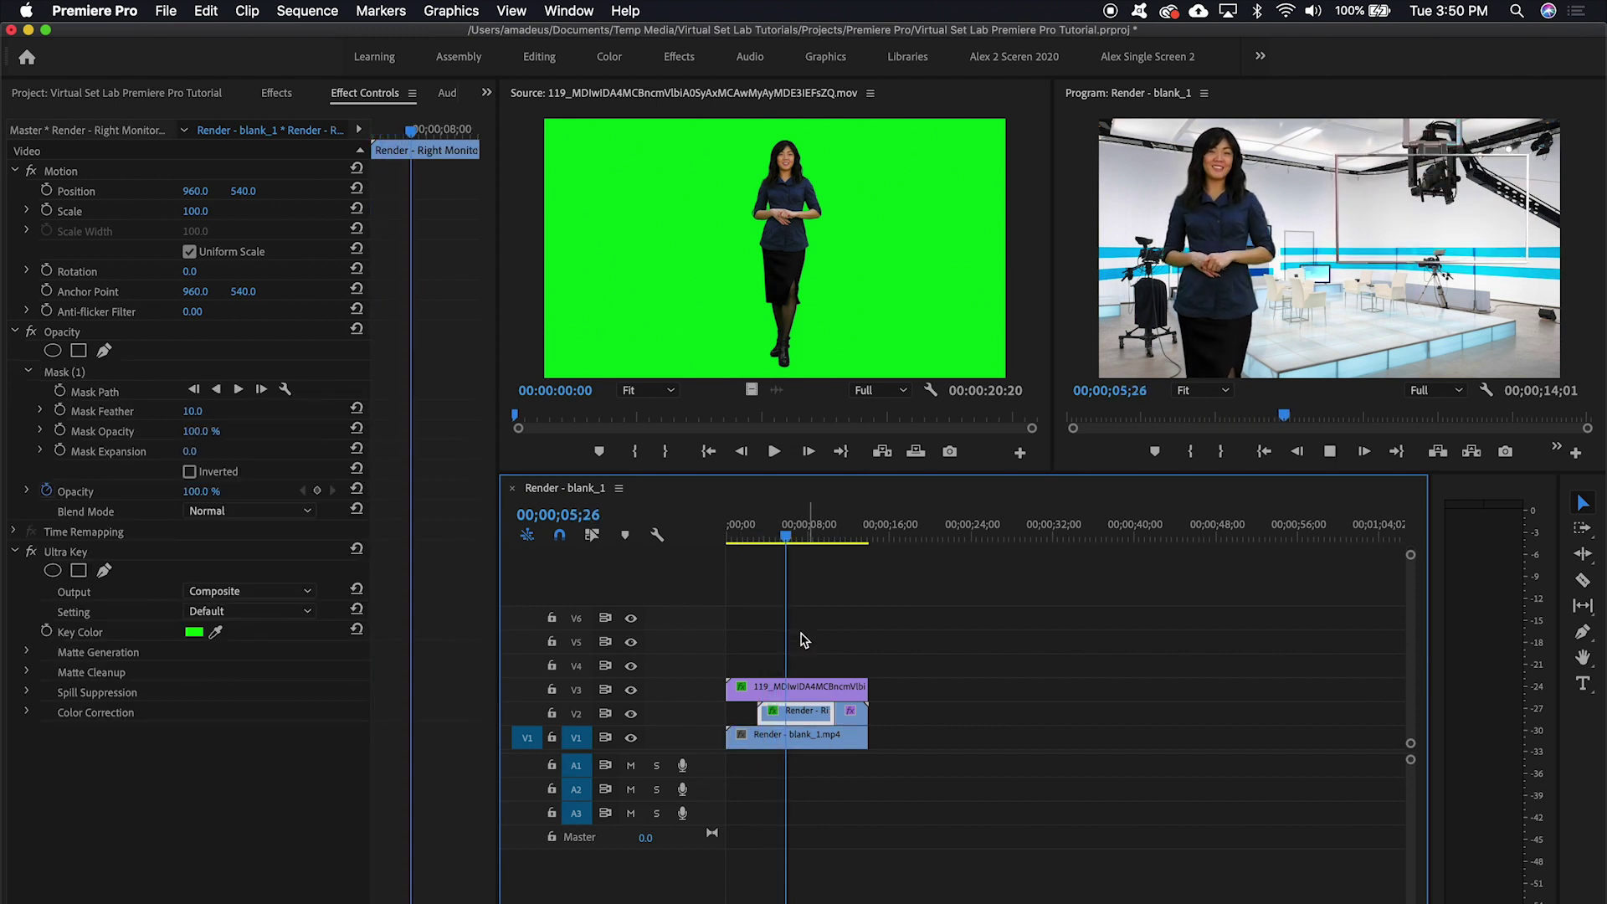
Step: Stop playback and split the V2 monitor clip at the playhead
key(space)
click(800, 716)
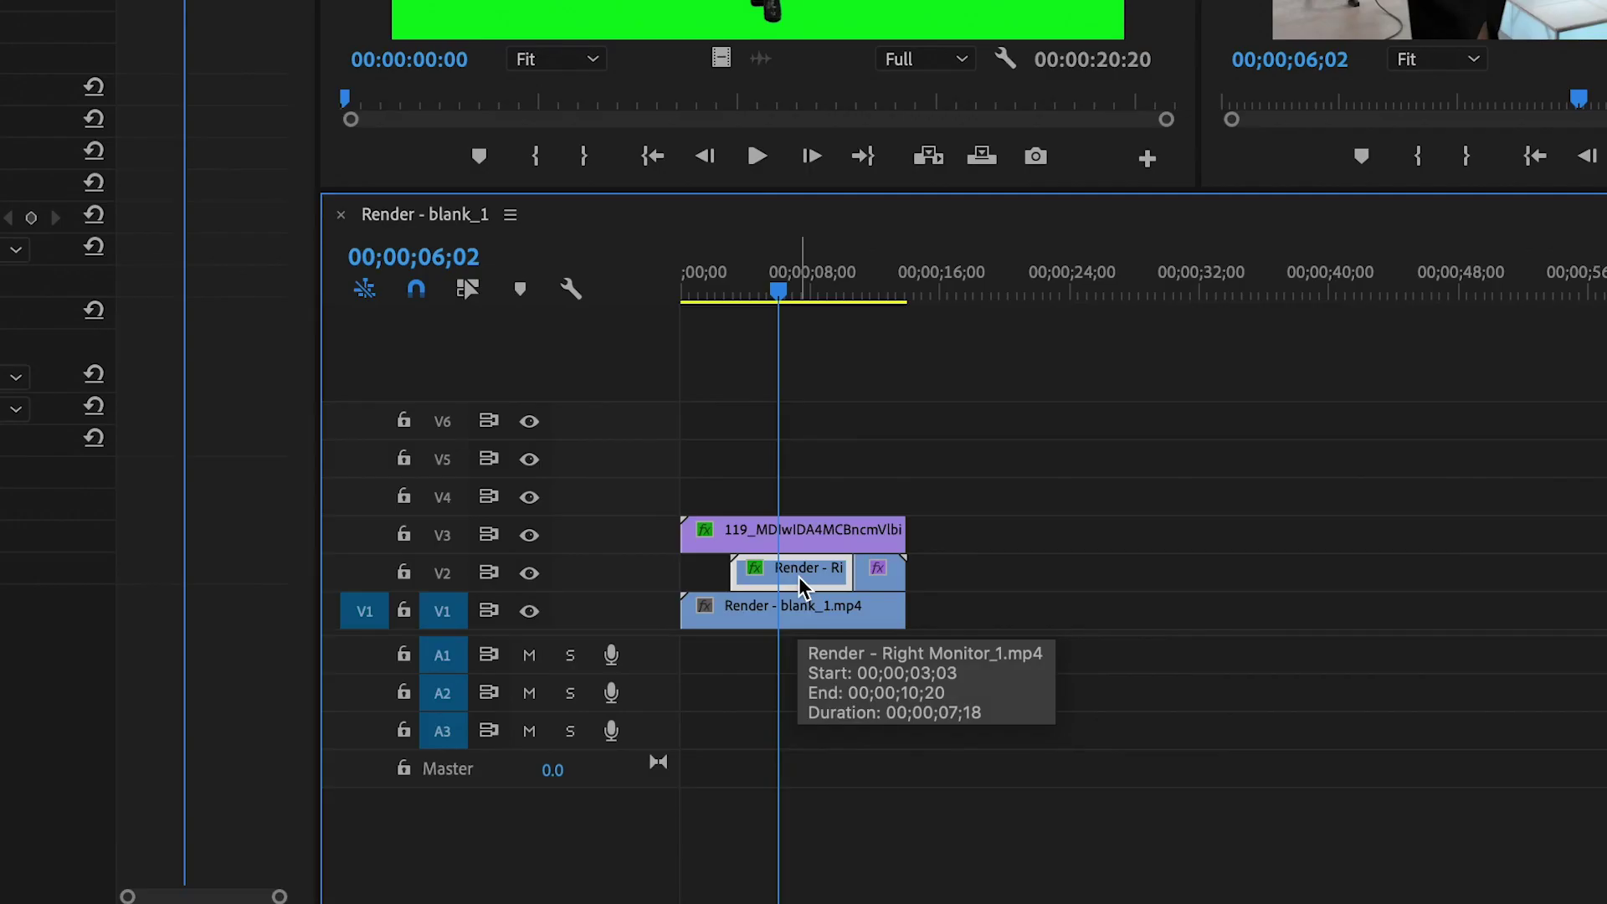
key(ctrl+k)
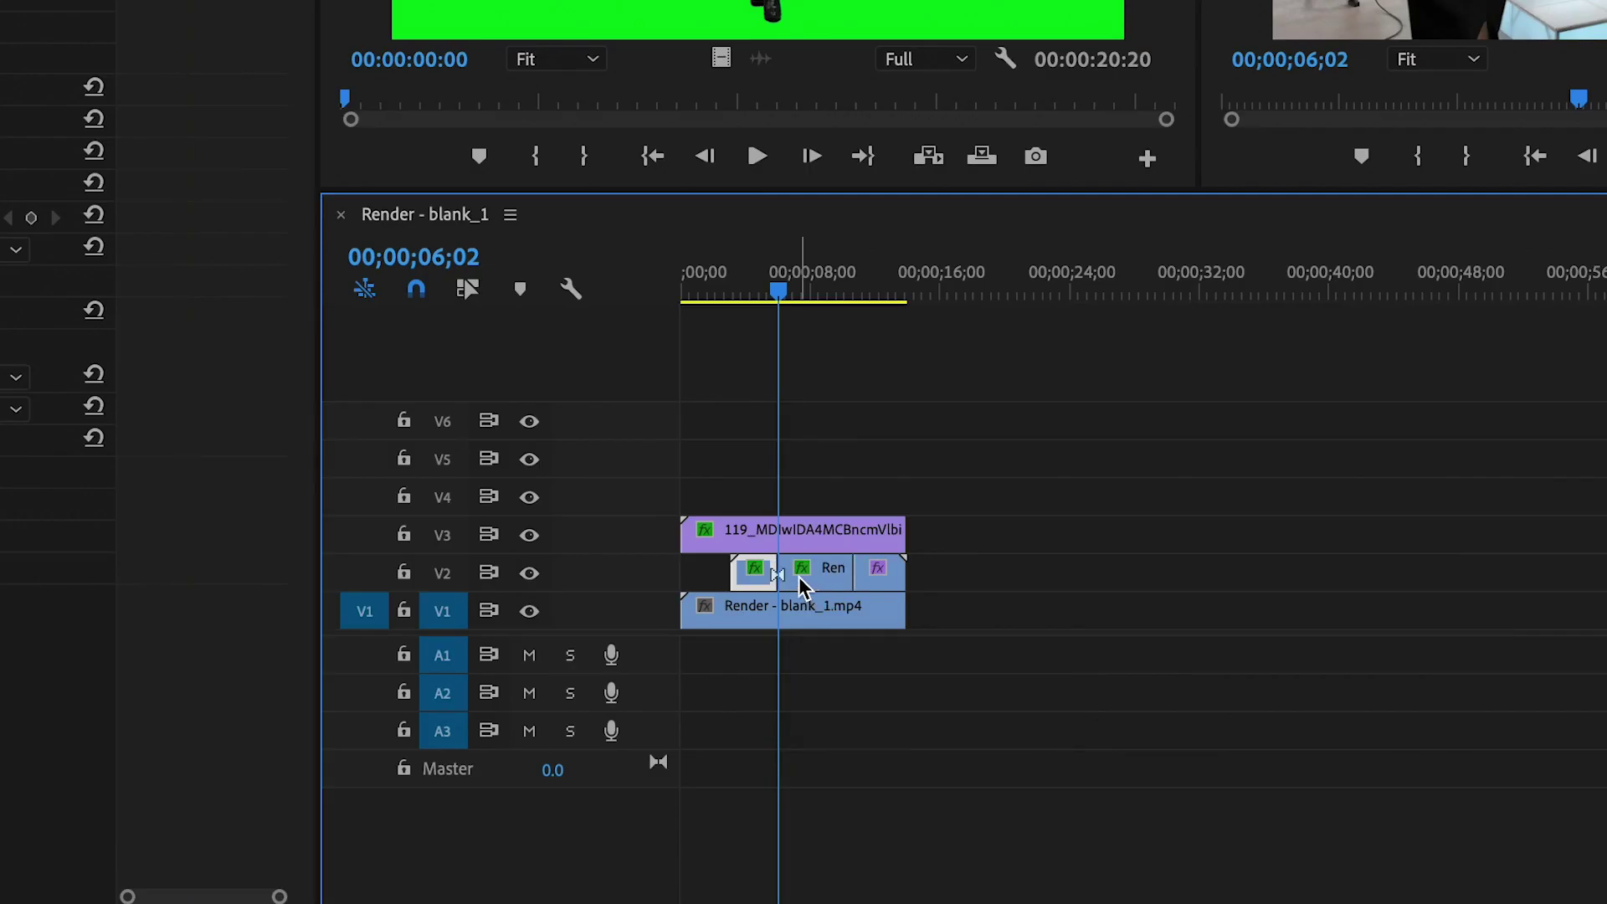
Step: Move the presenter clip up to V4 and duplicate the three right-monitor pieces onto V3
click(798, 531)
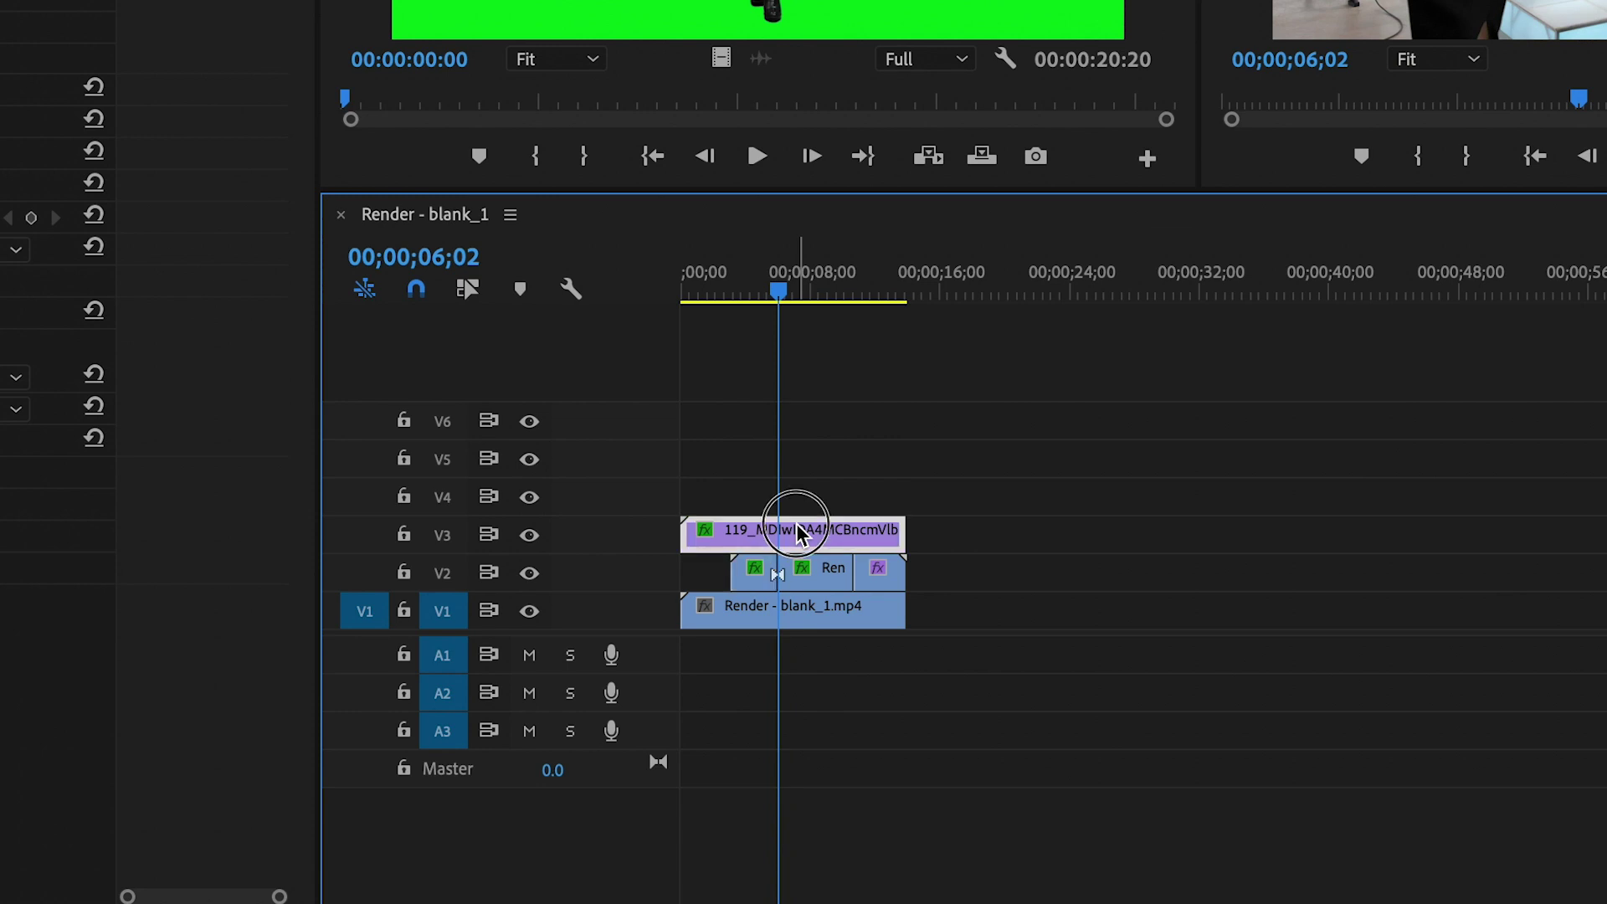
drag(798, 531, 797, 502)
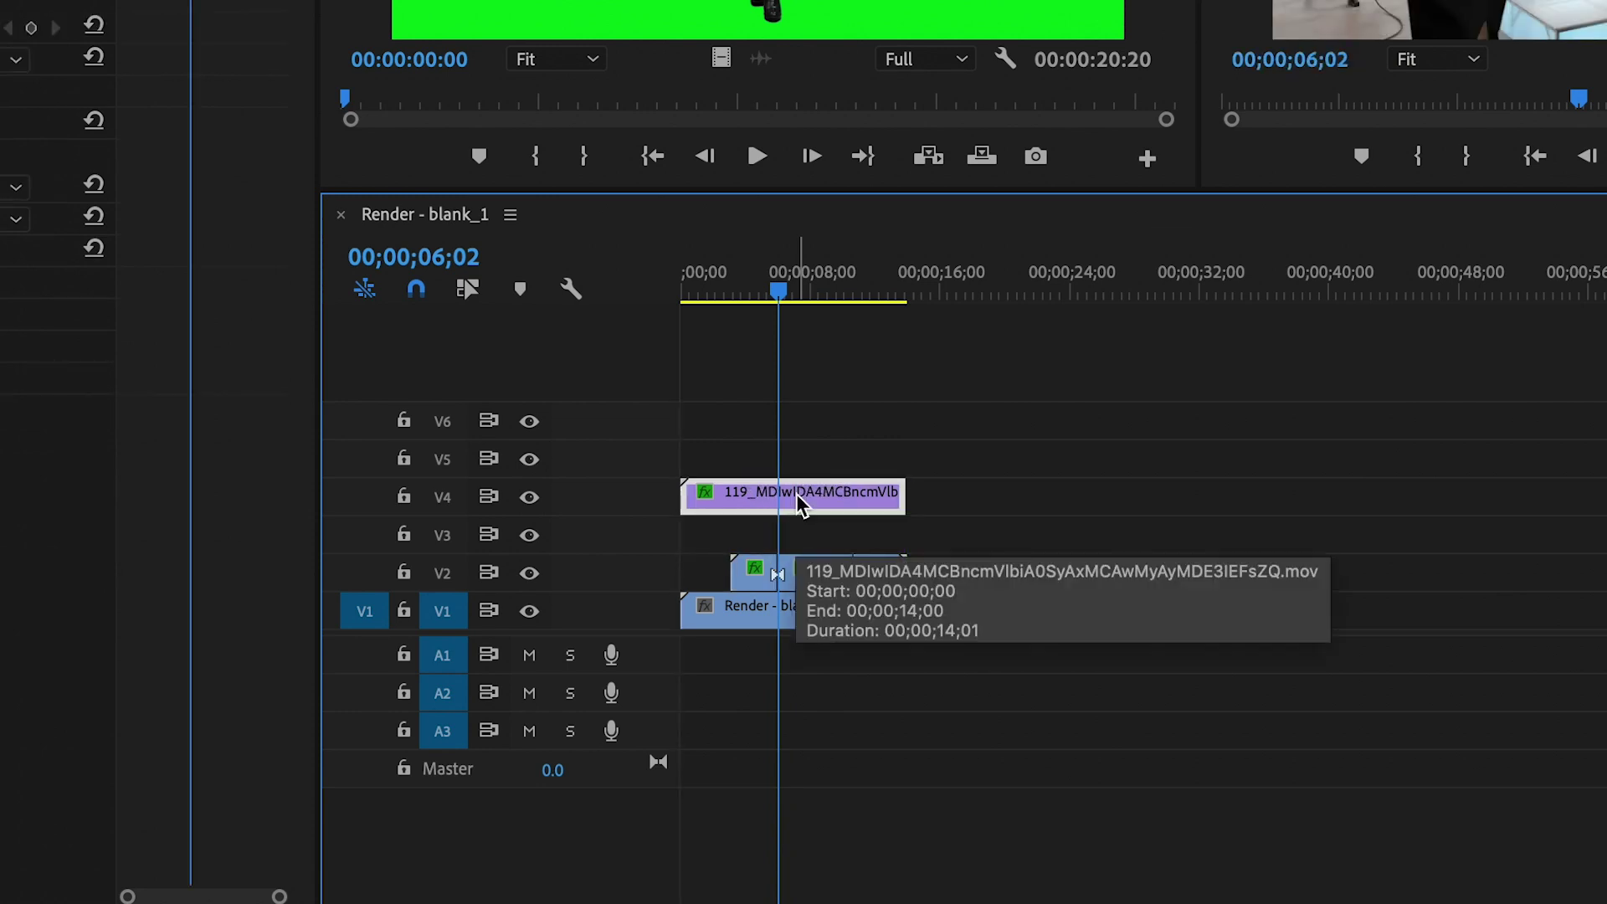
drag(958, 556, 710, 563)
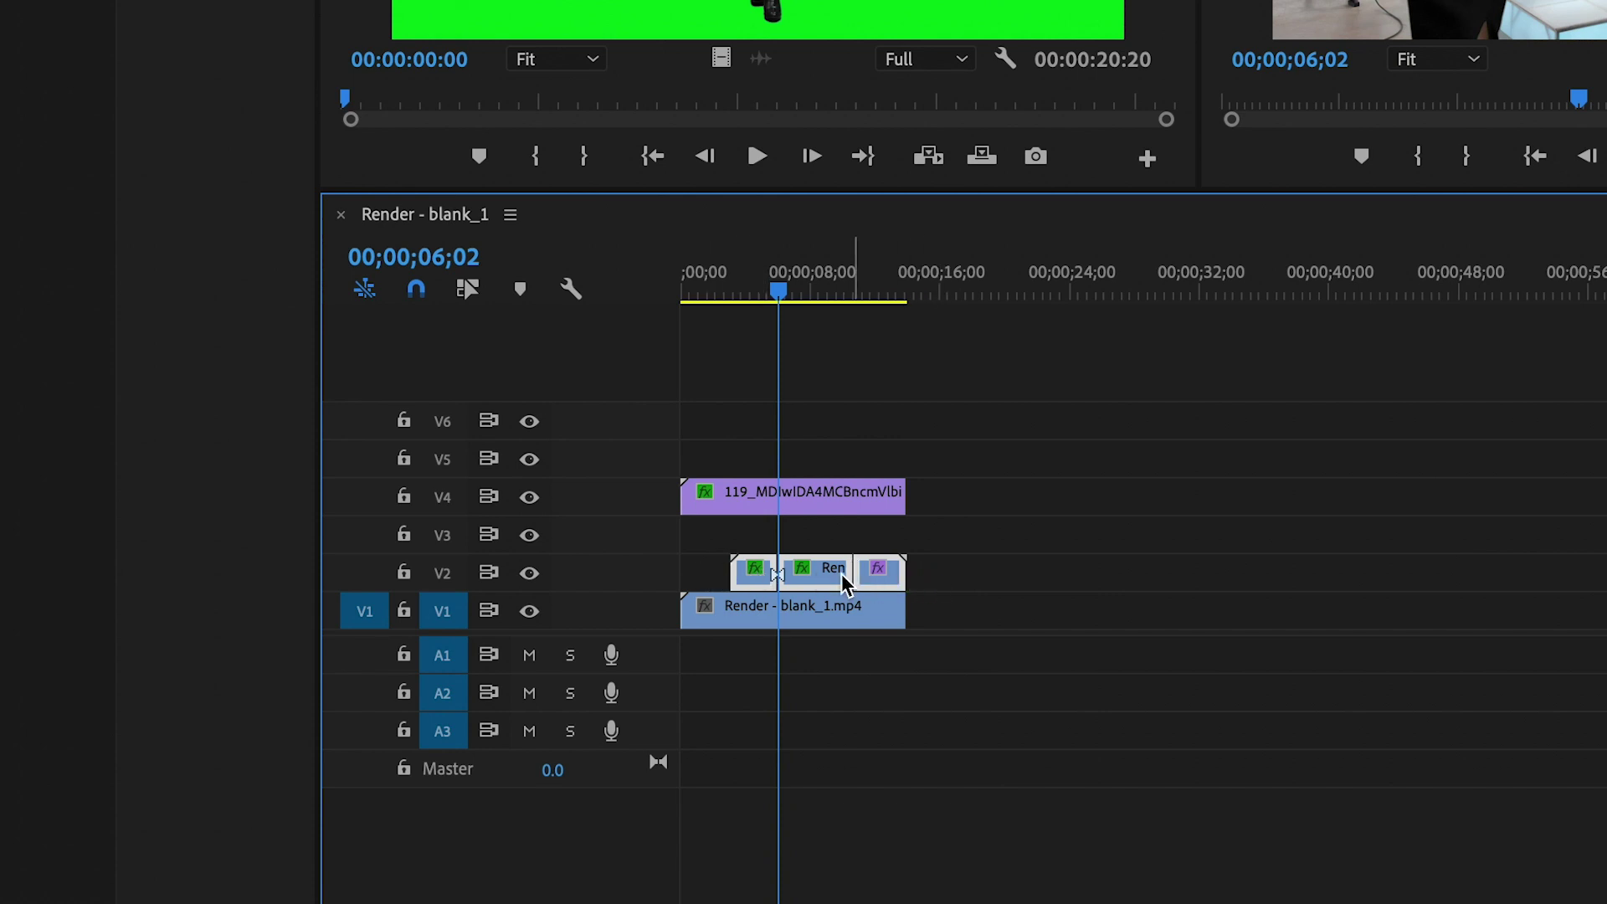
drag(762, 571, 759, 554)
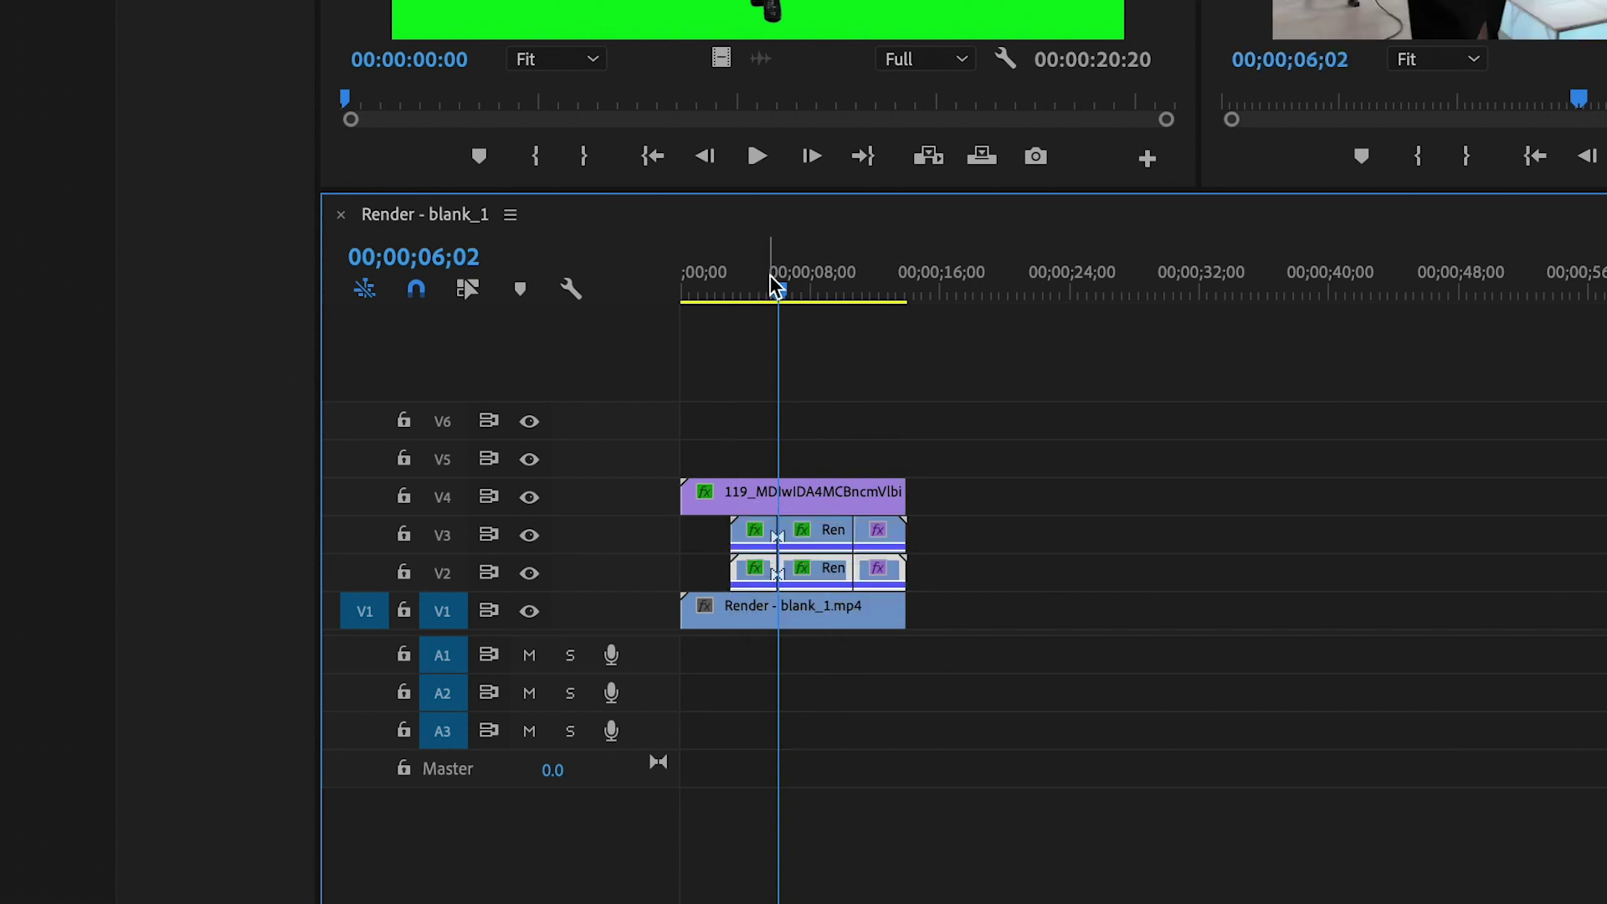
key(backslash)
Step: Delete Ultra Key from each of the three duplicated V3 clips in Effect Controls
click(950, 277)
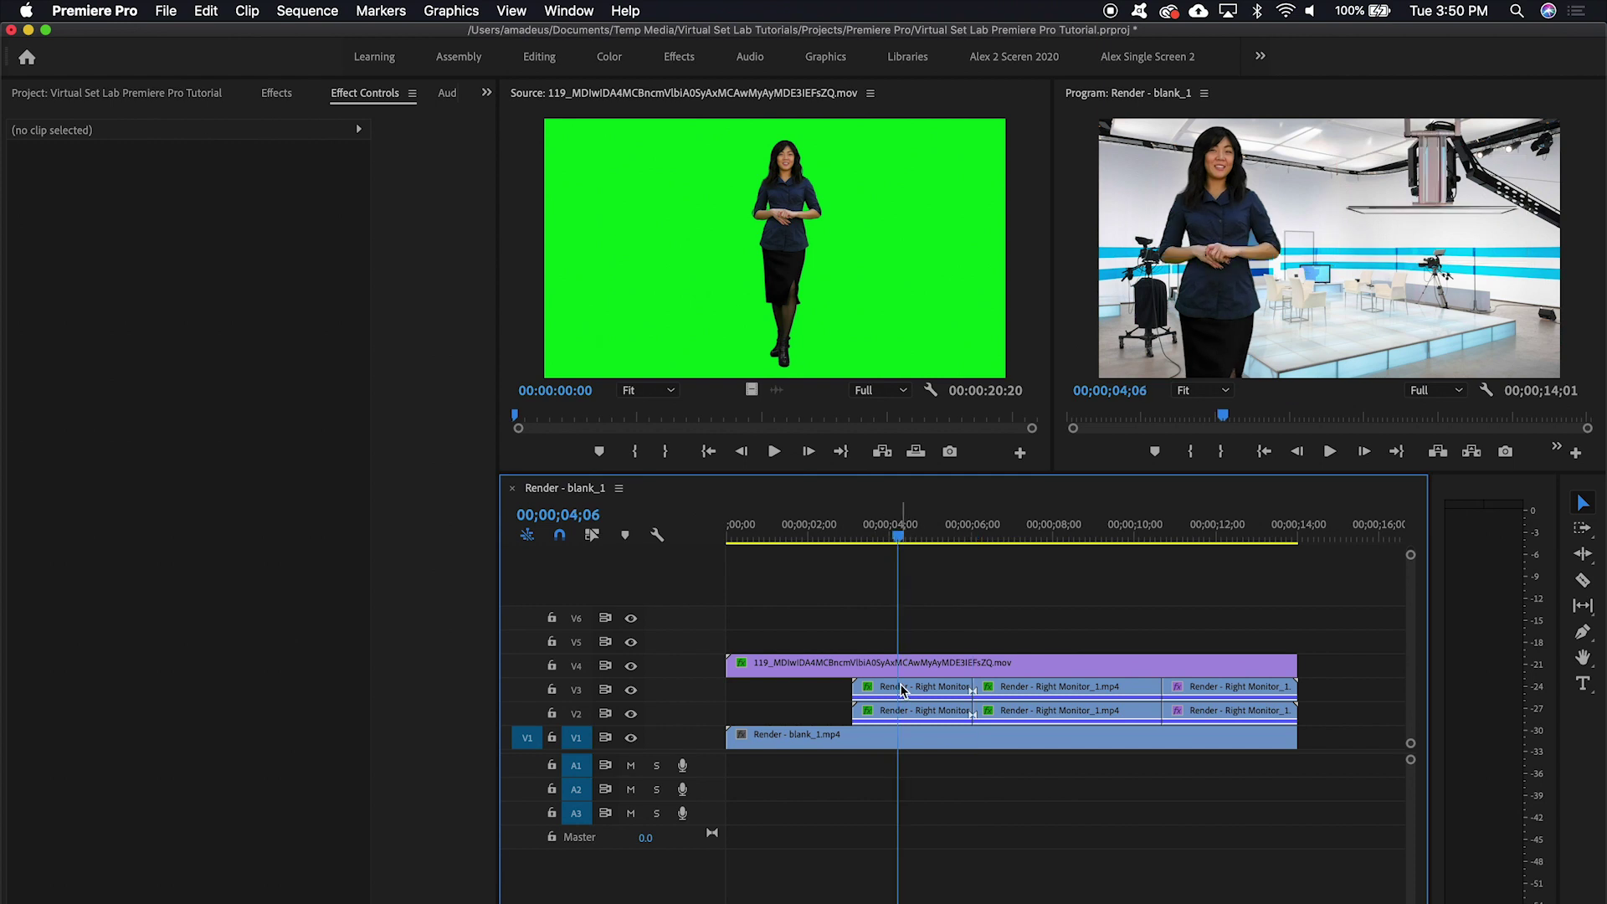
click(903, 692)
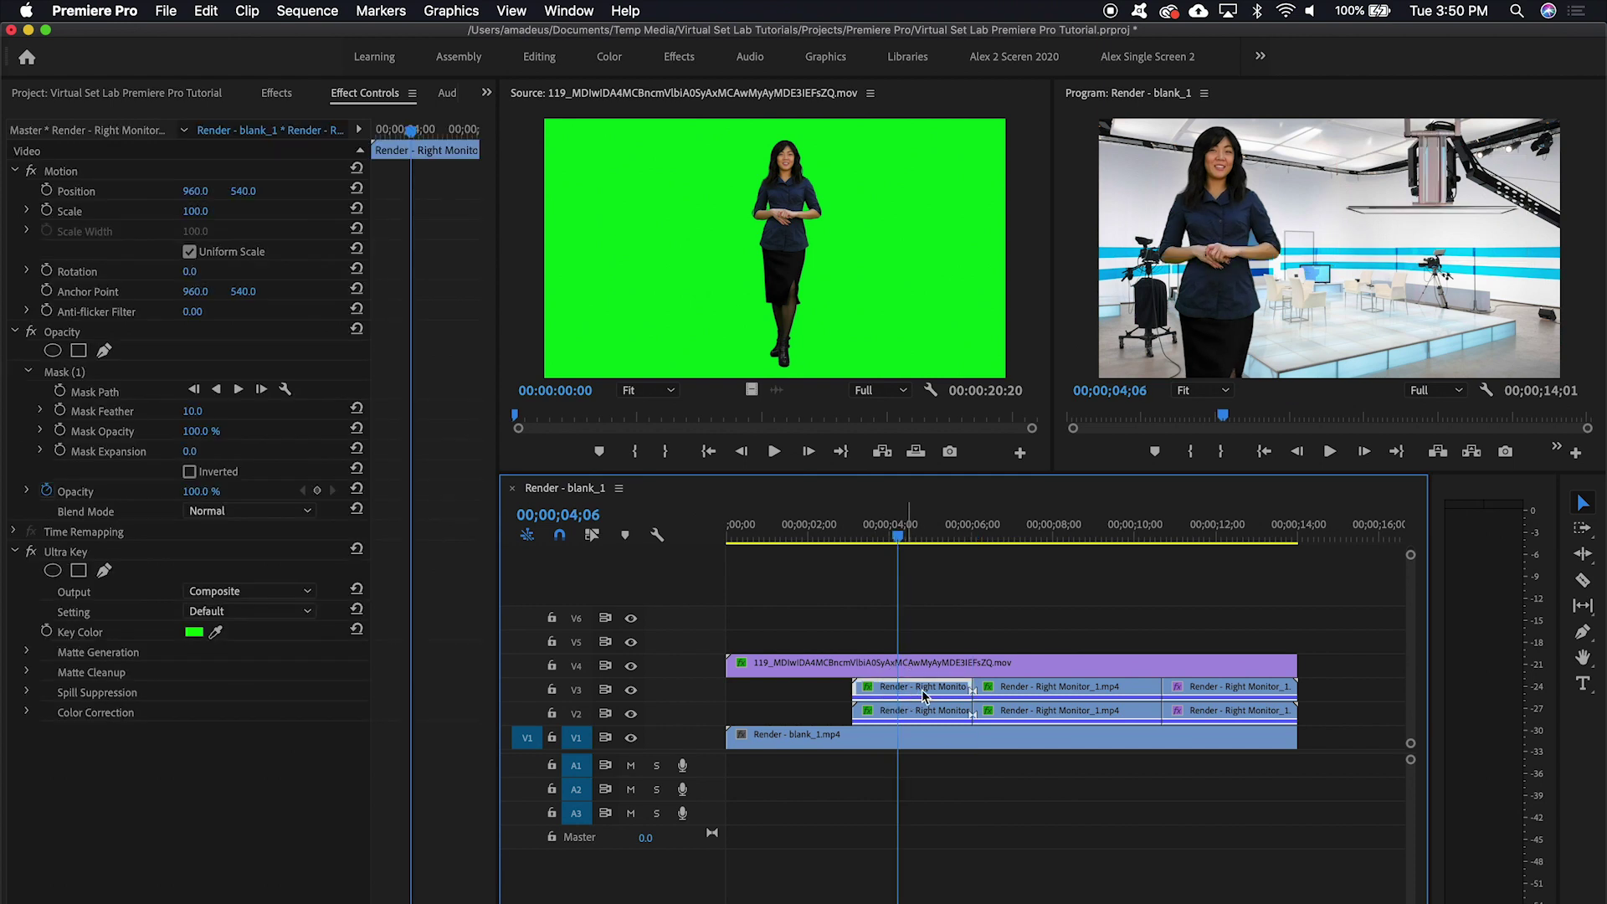
click(71, 556)
key(Delete)
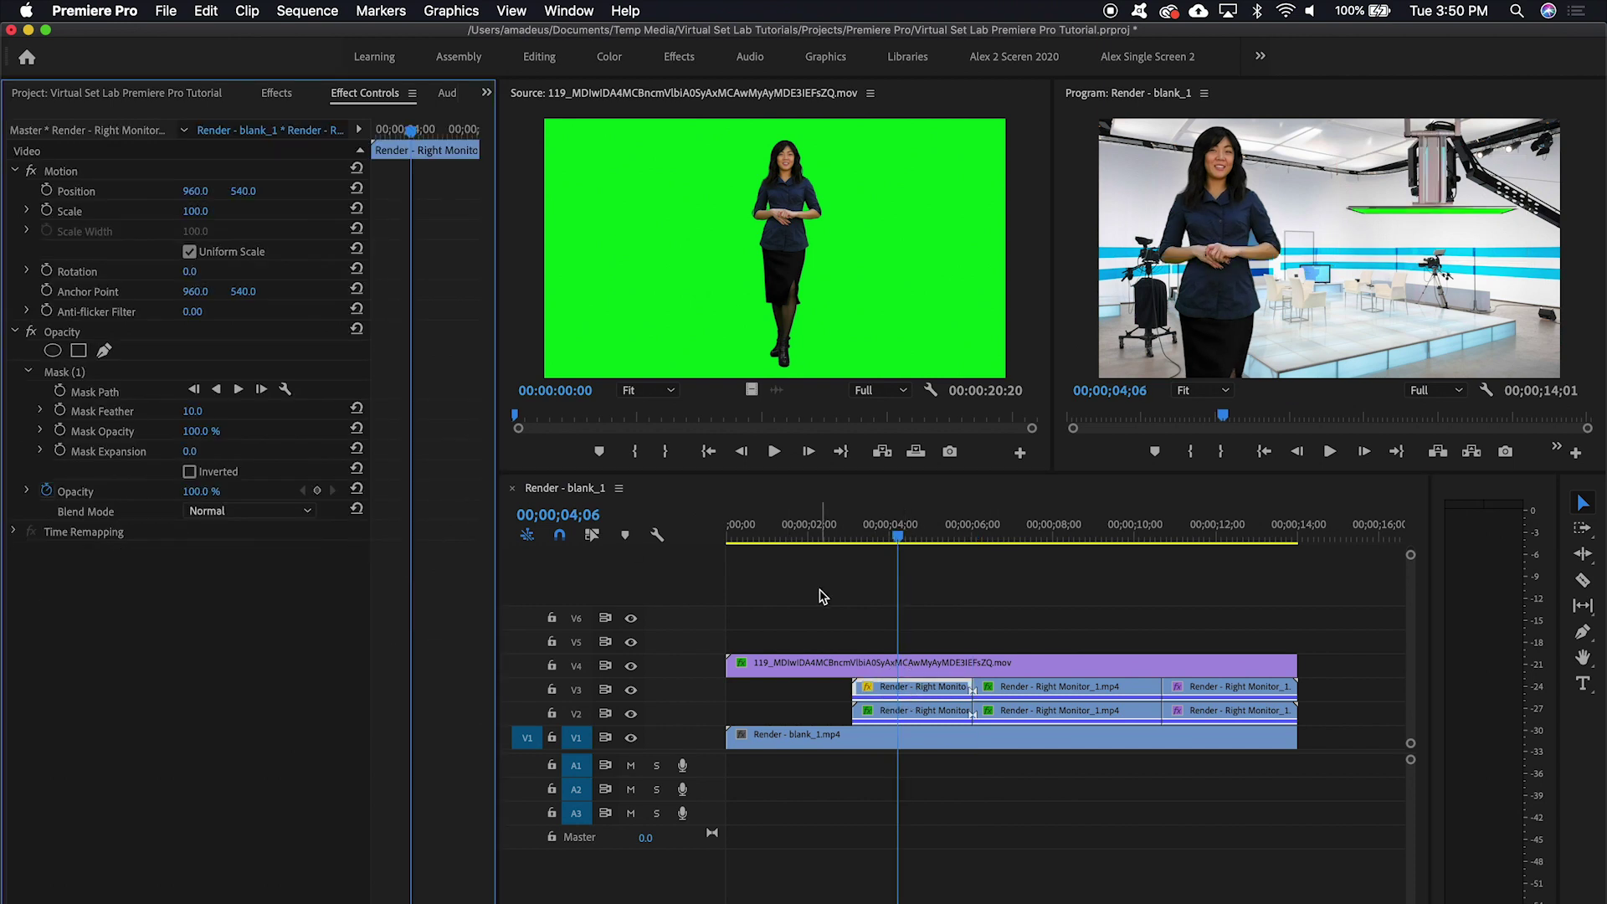
click(1026, 688)
click(73, 551)
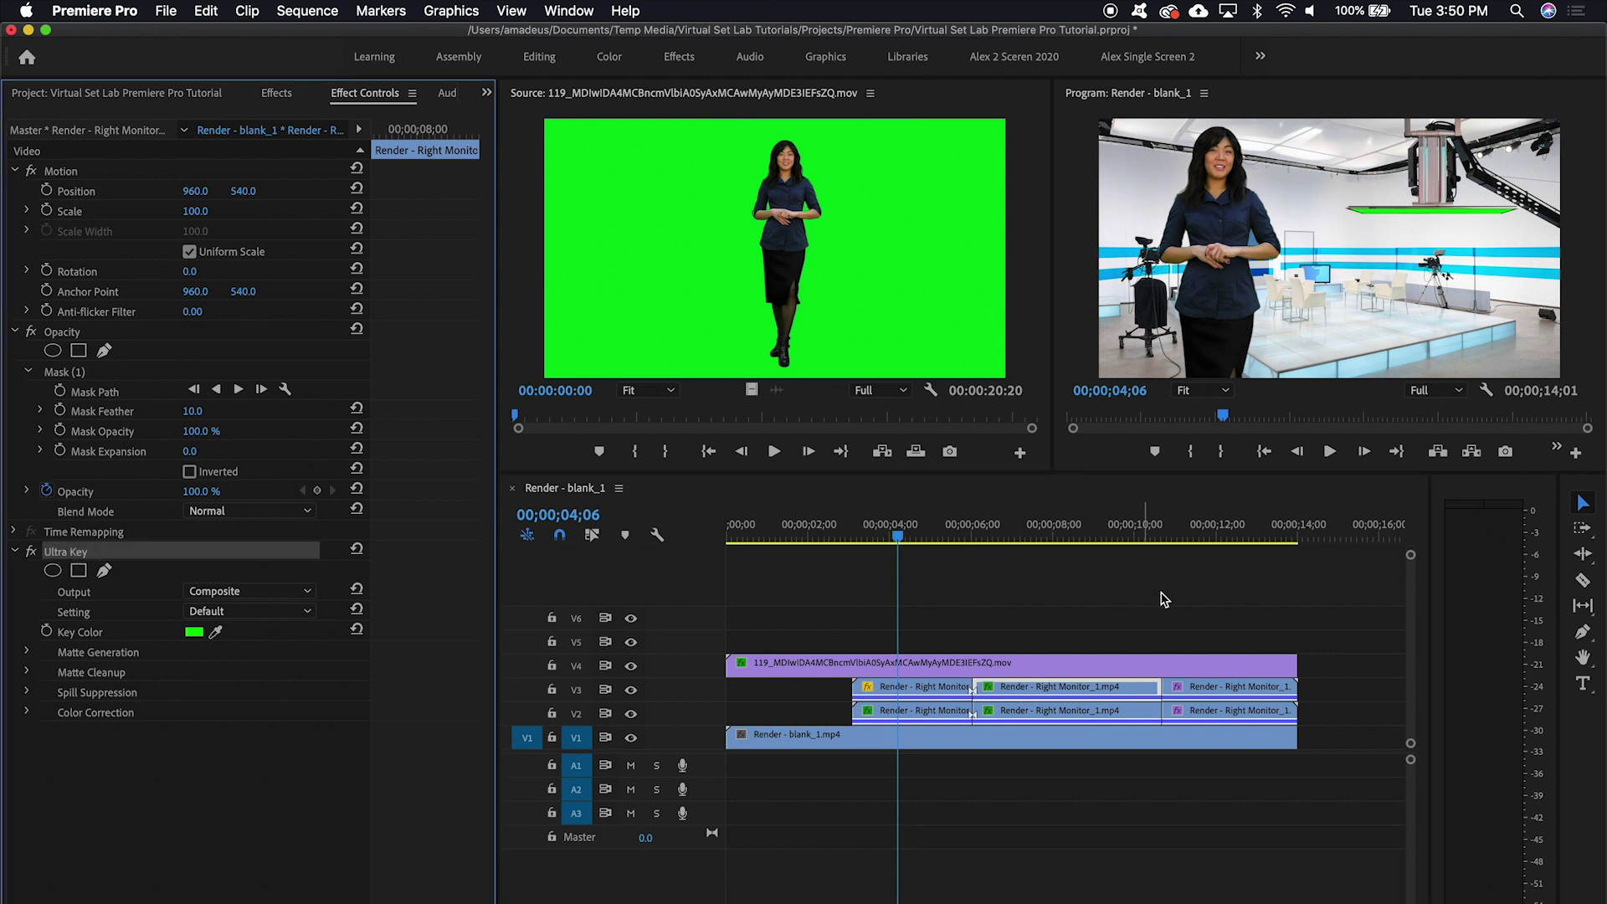
key(Delete)
click(1196, 688)
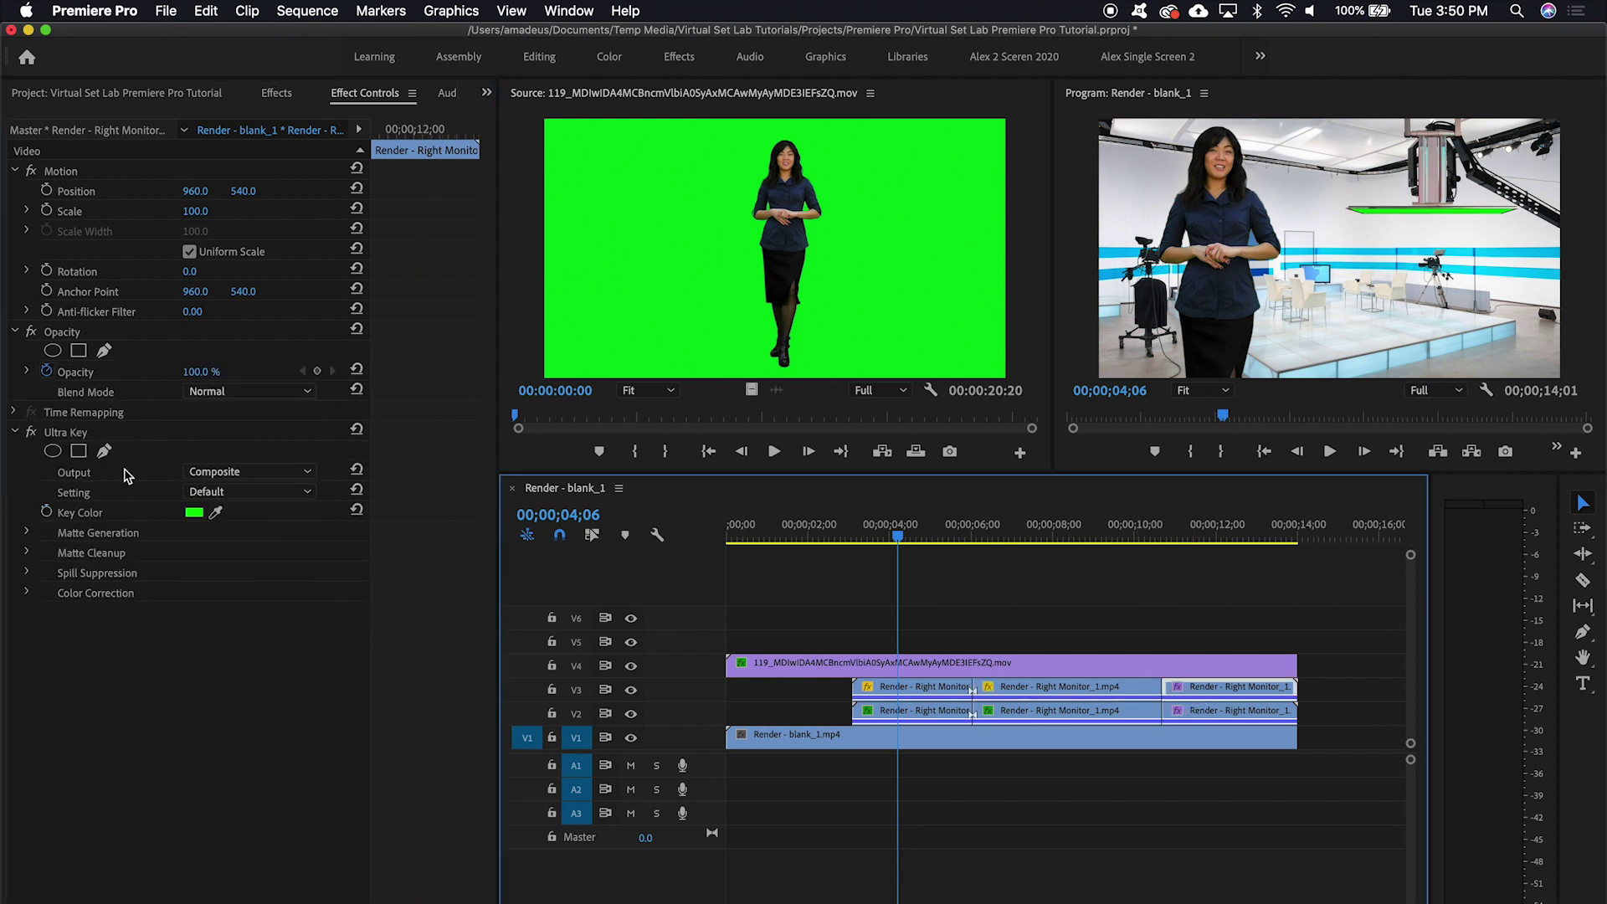
click(79, 432)
key(Delete)
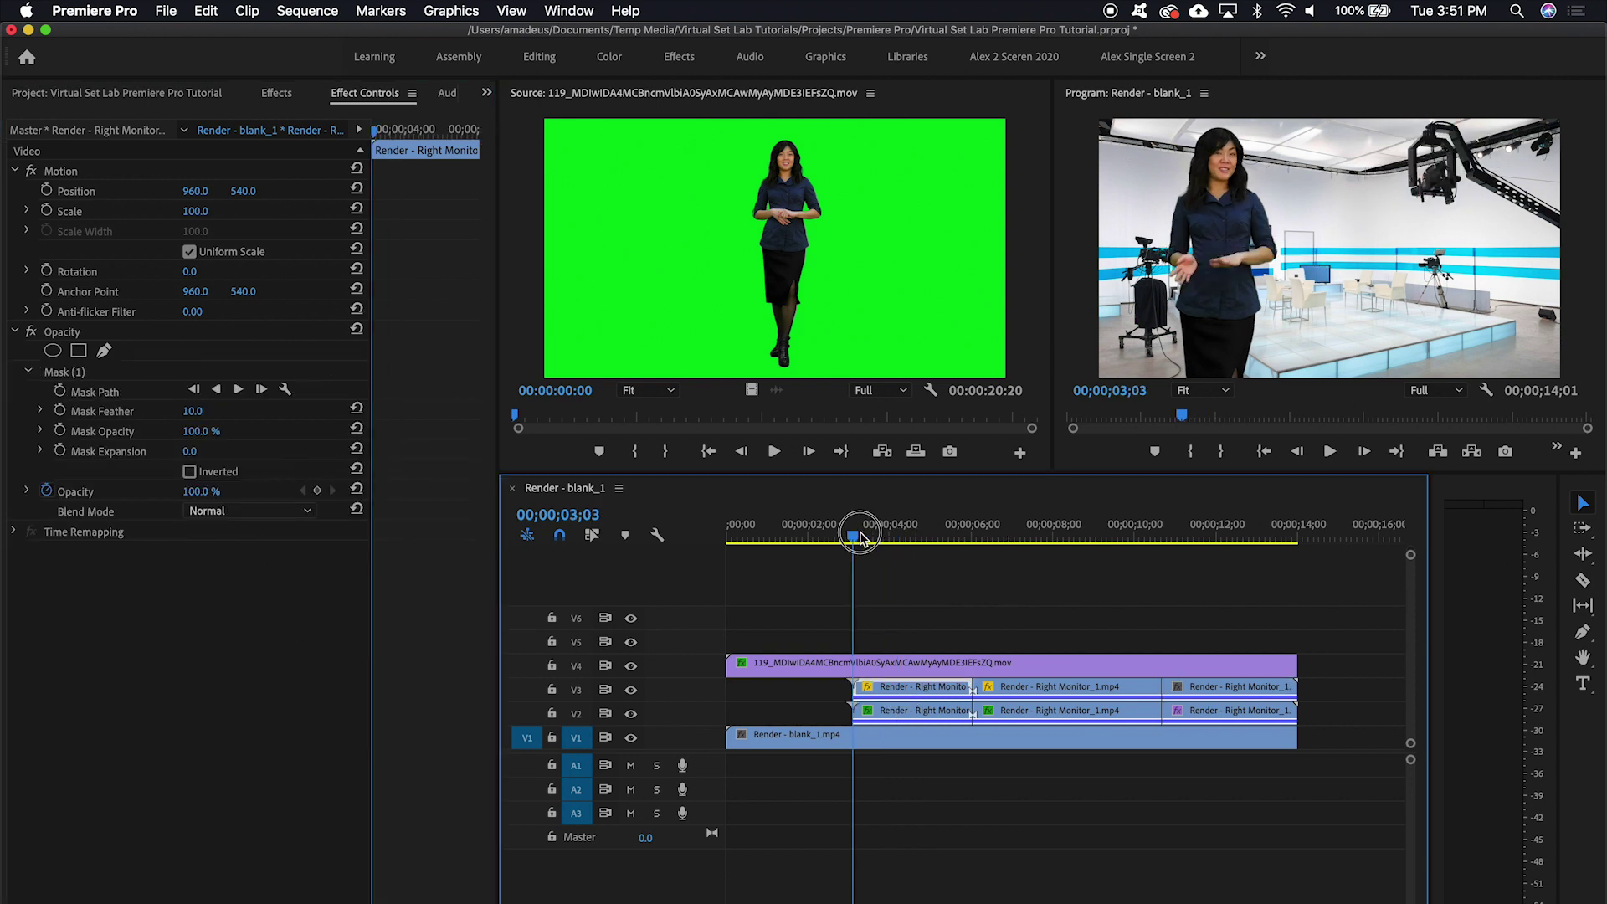
drag(858, 535, 941, 536)
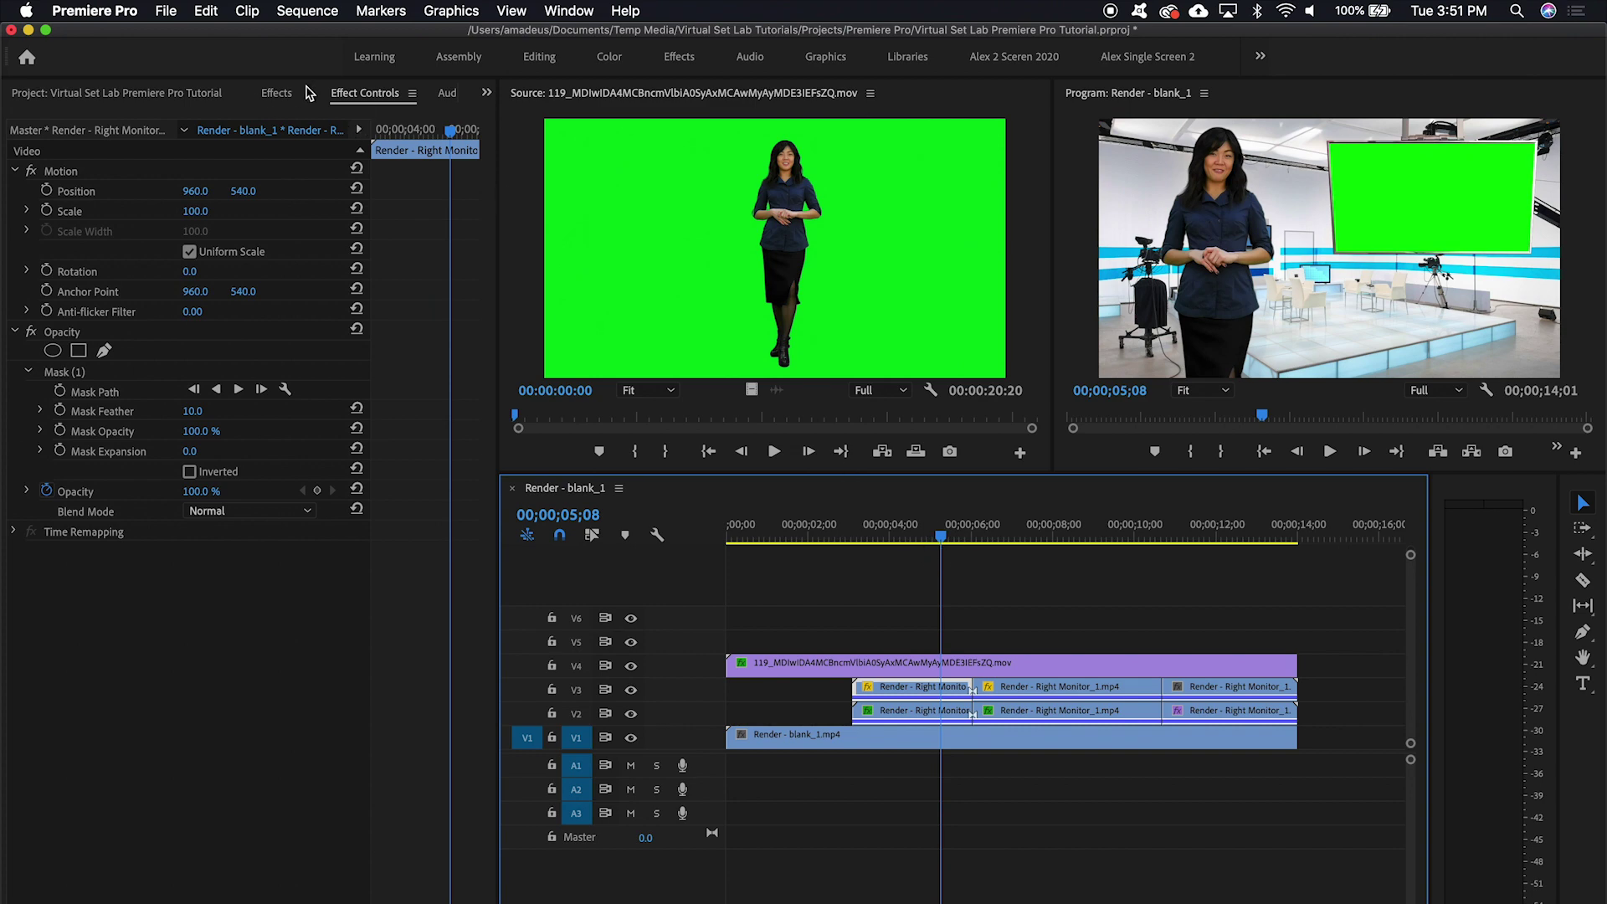
Step: Search Effects for 'change t' and apply Change to Color to the first V3 clip
click(277, 93)
double_click(92, 123)
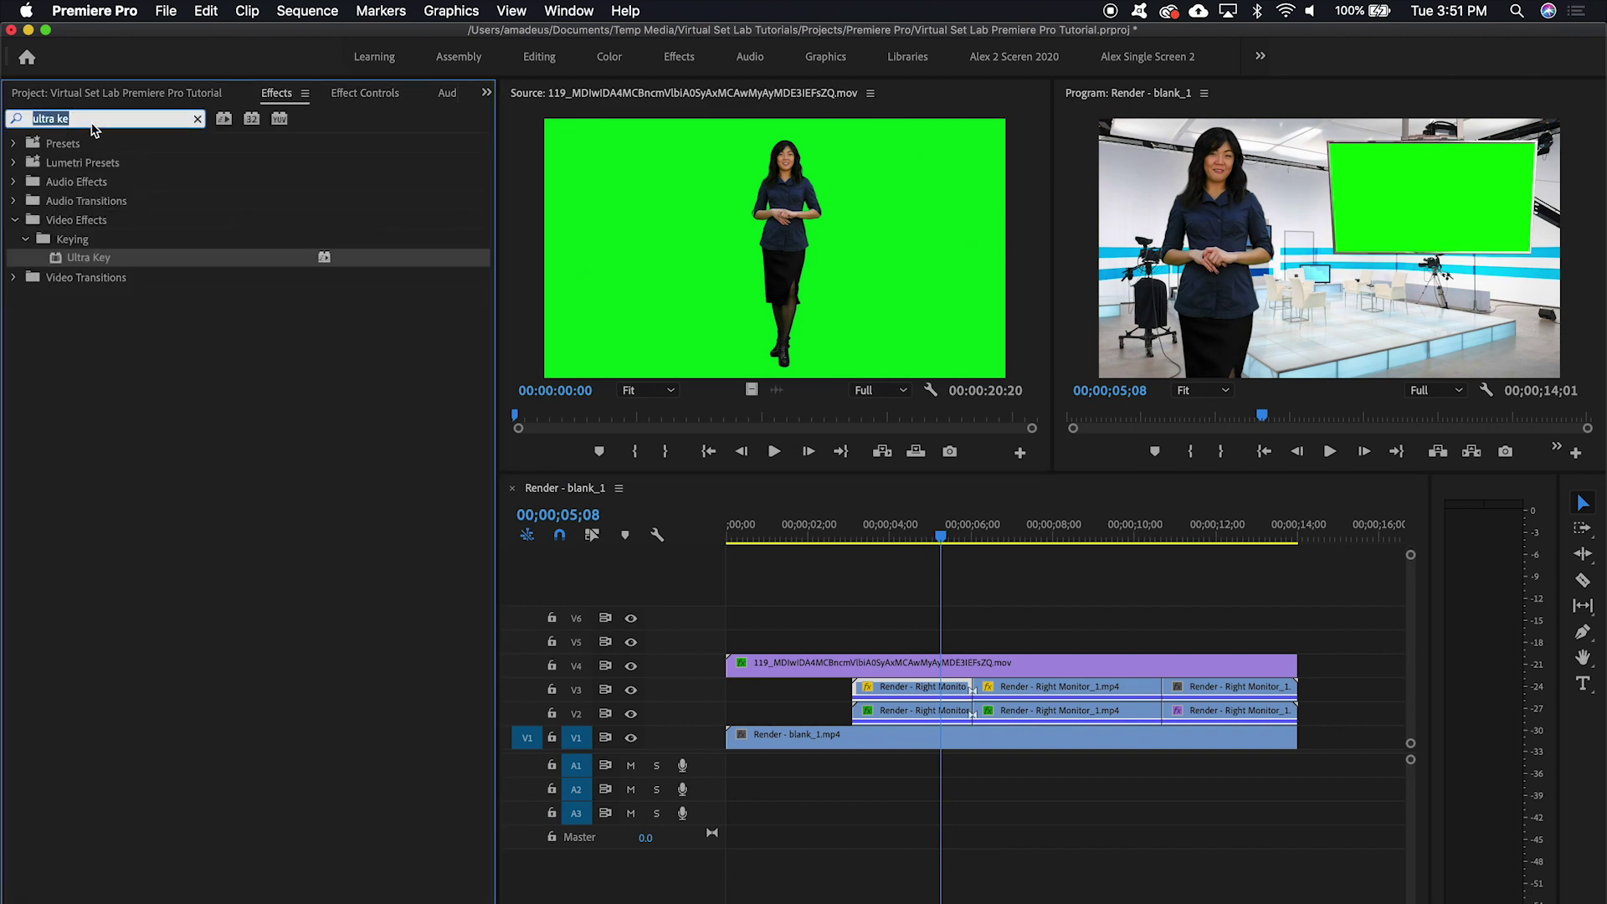
text(change to color)
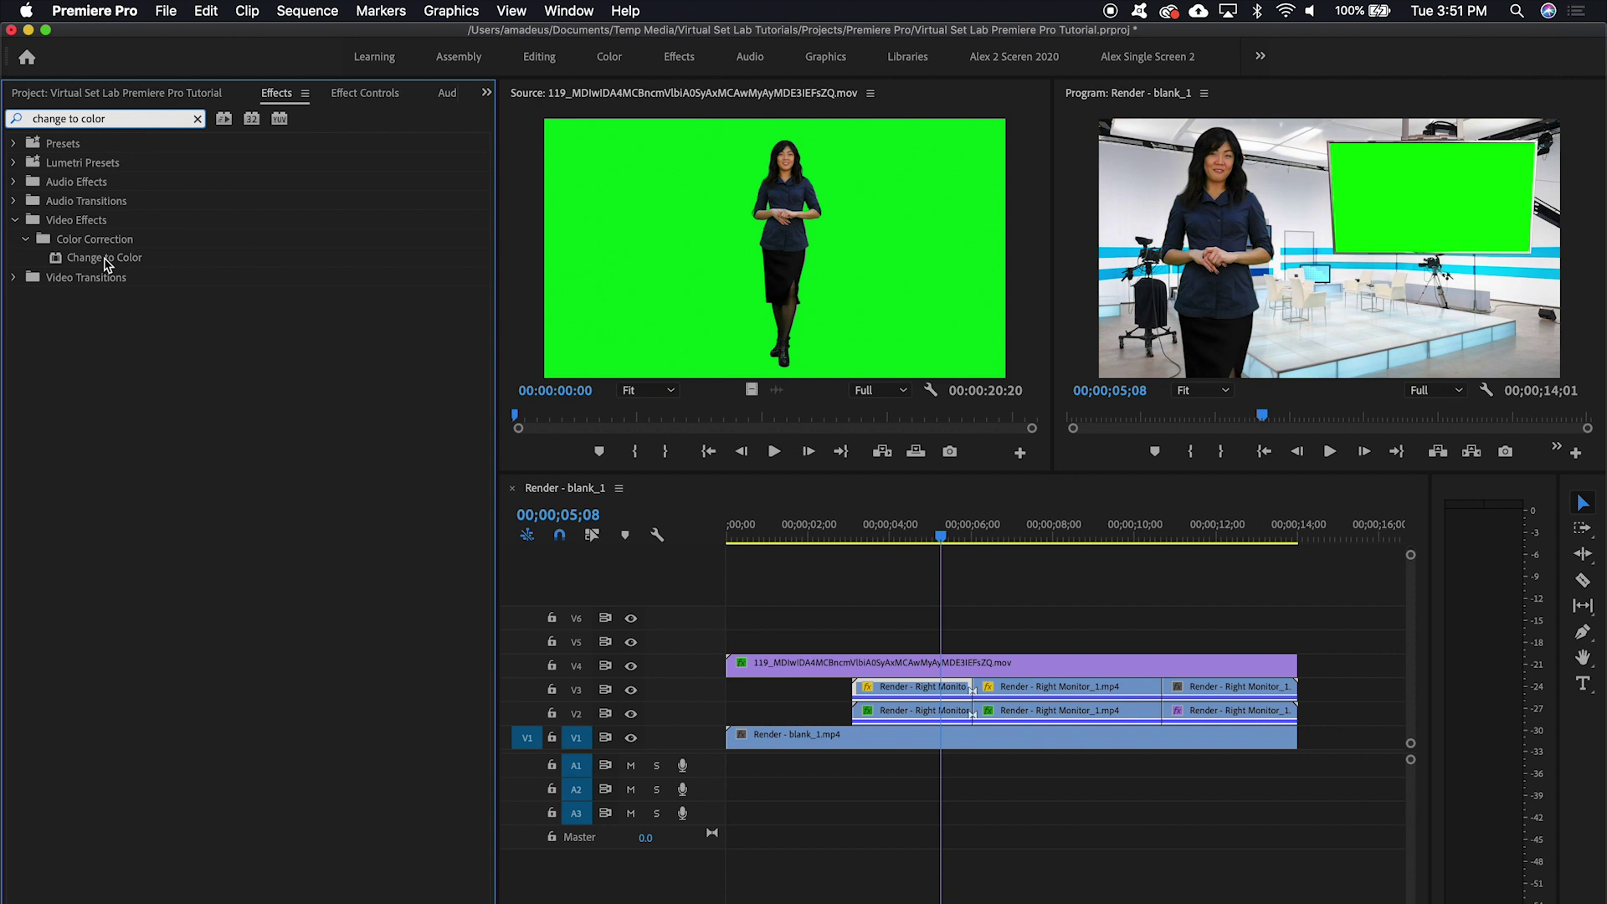
drag(107, 265, 912, 688)
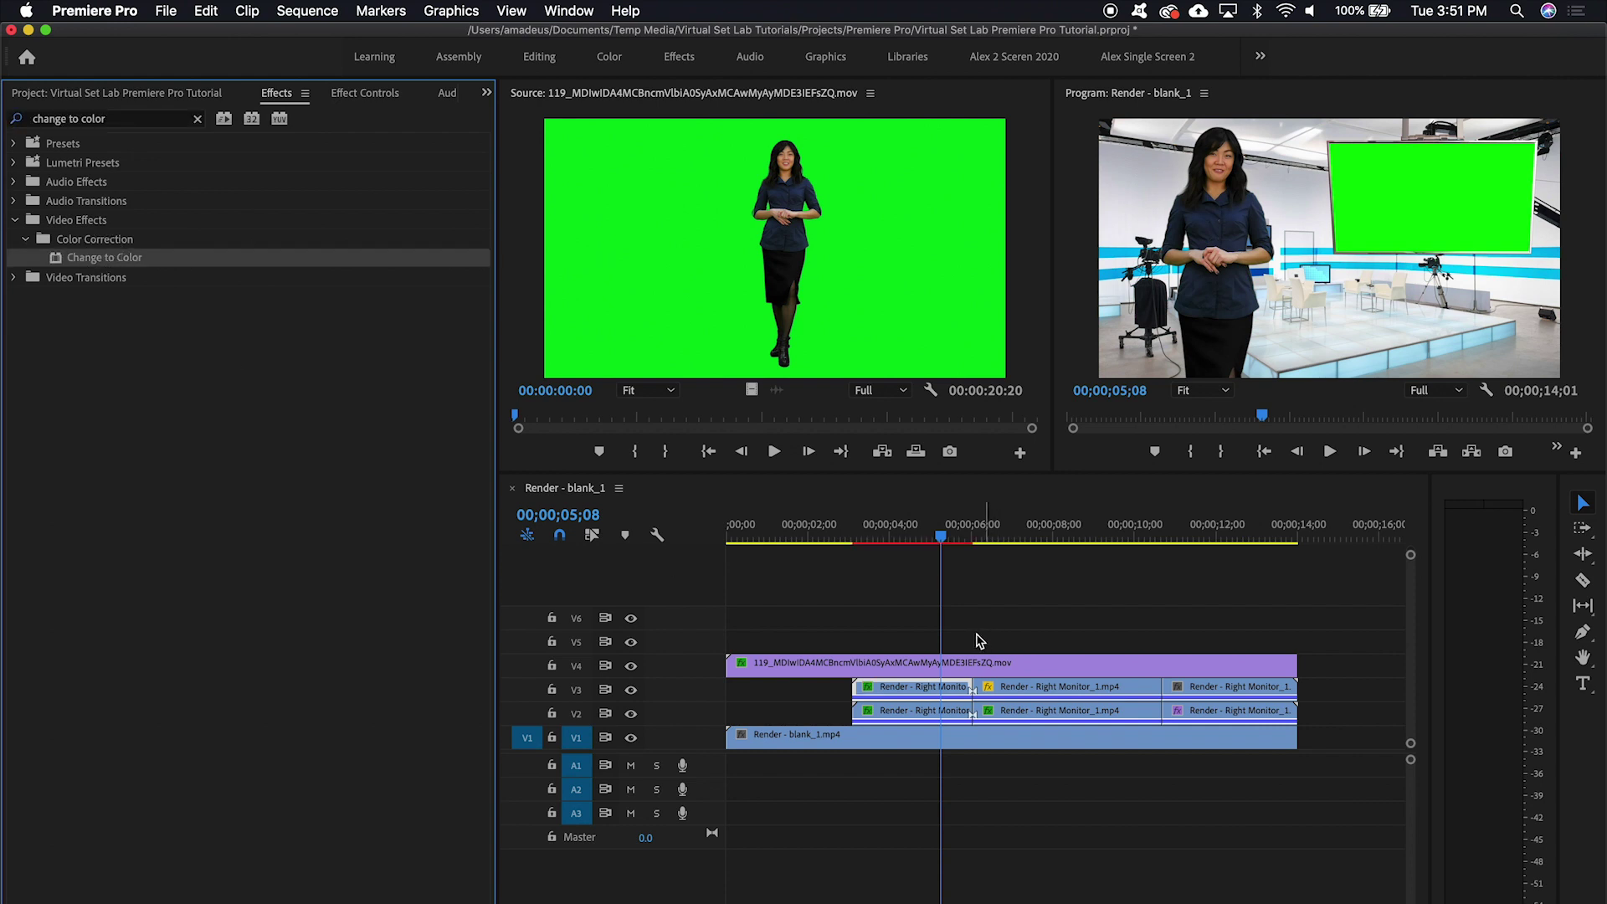
Step: Set Change to Color: From the sampled green, To black, Change Hue & Lightness
click(918, 536)
click(919, 688)
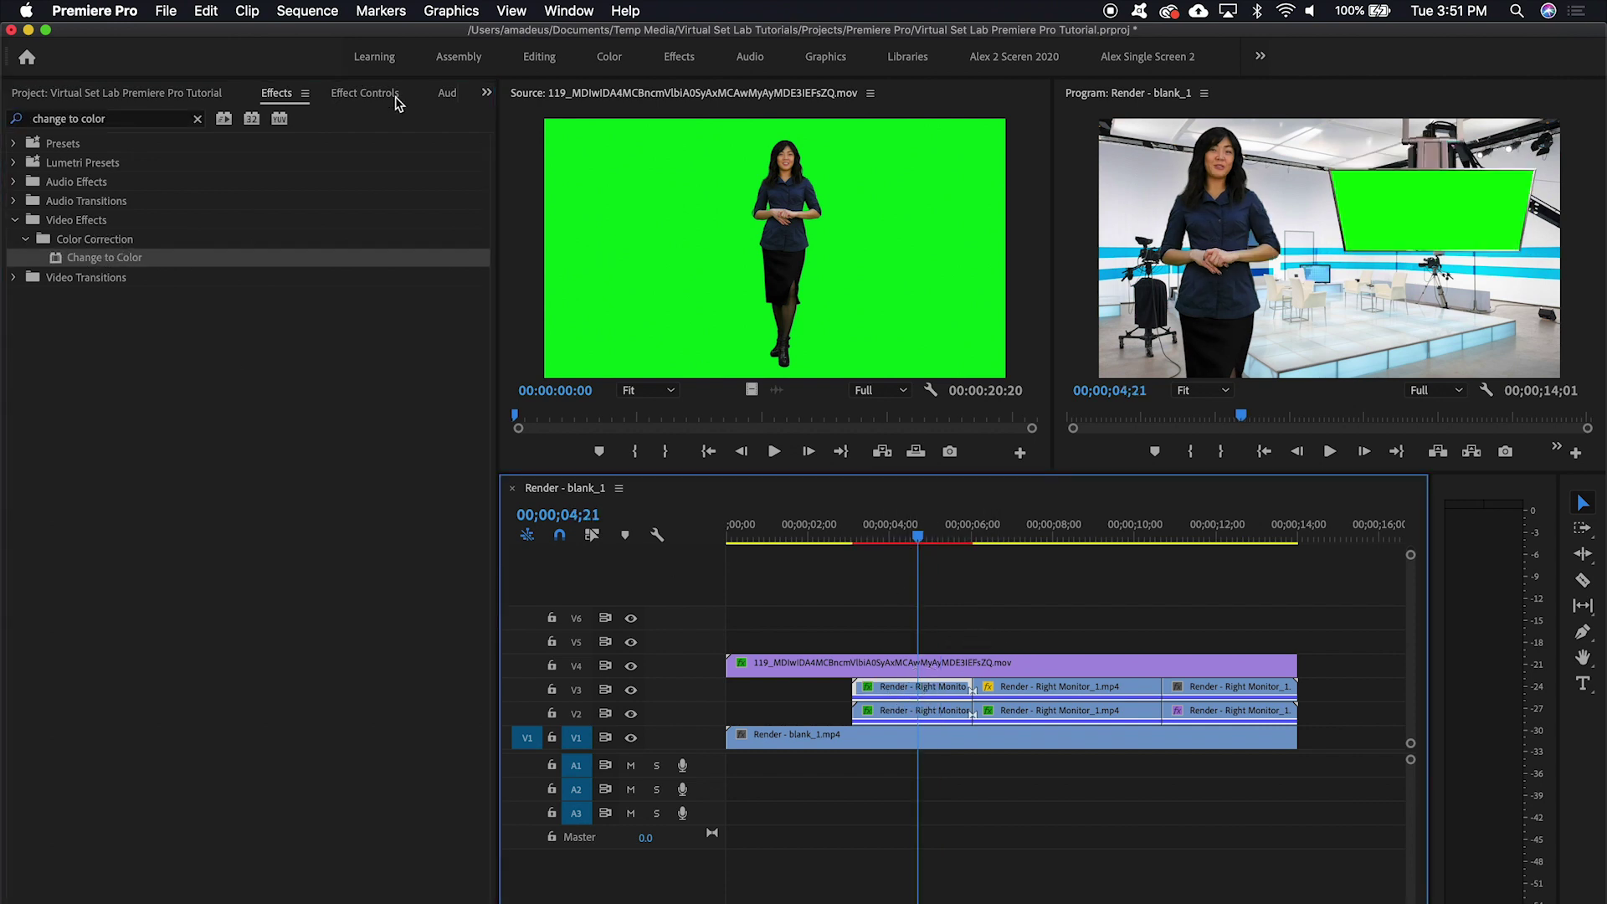
click(366, 93)
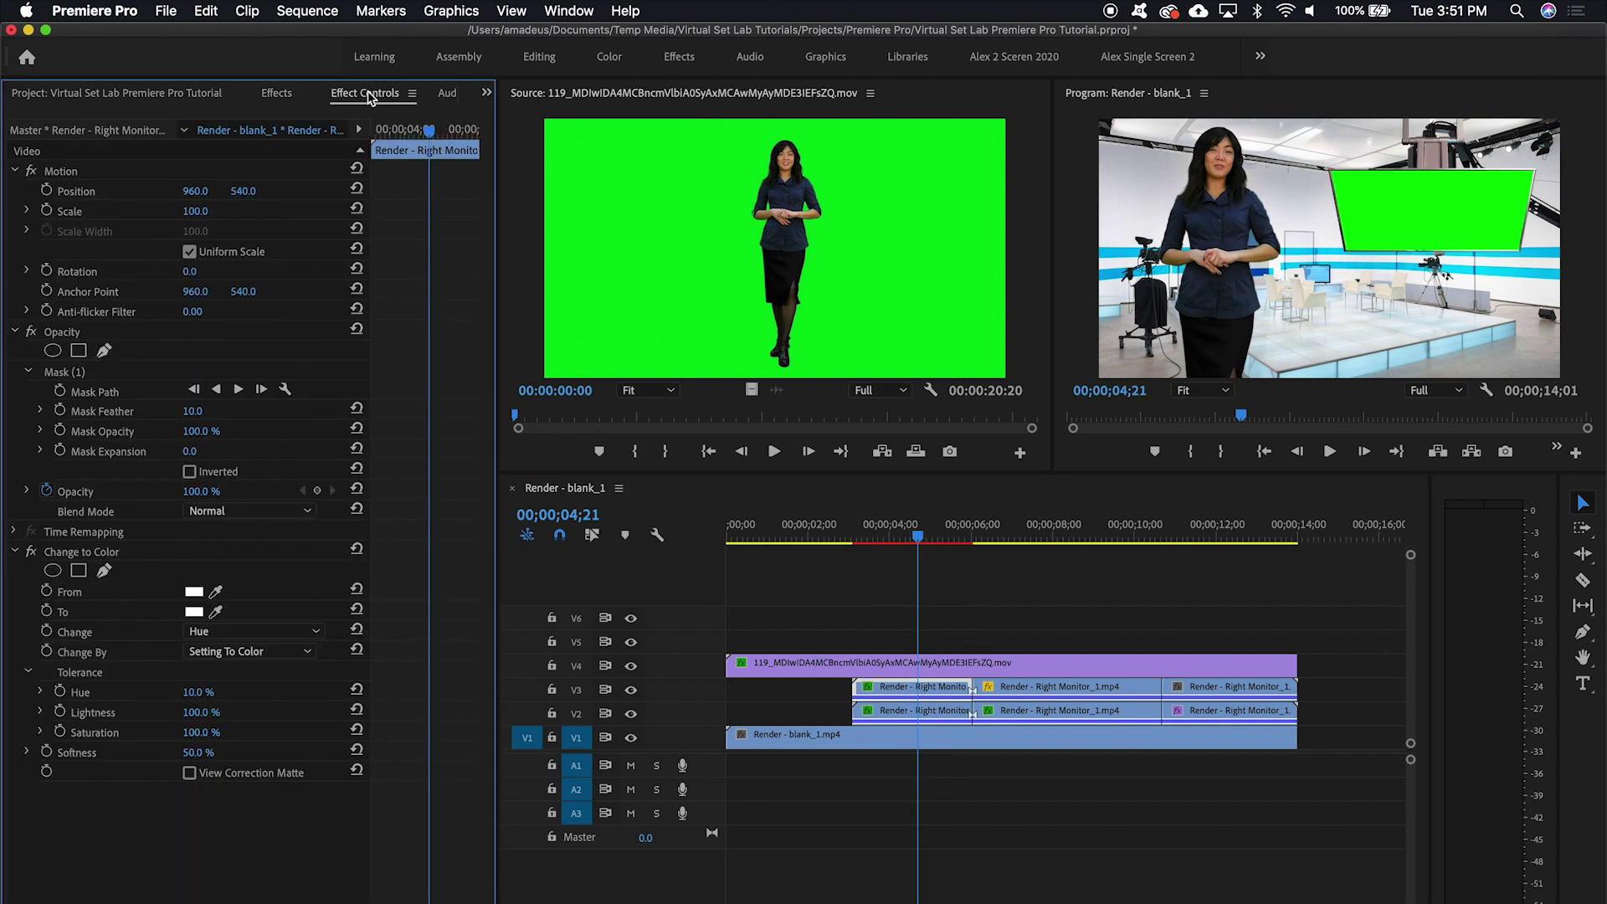
click(217, 595)
click(1418, 198)
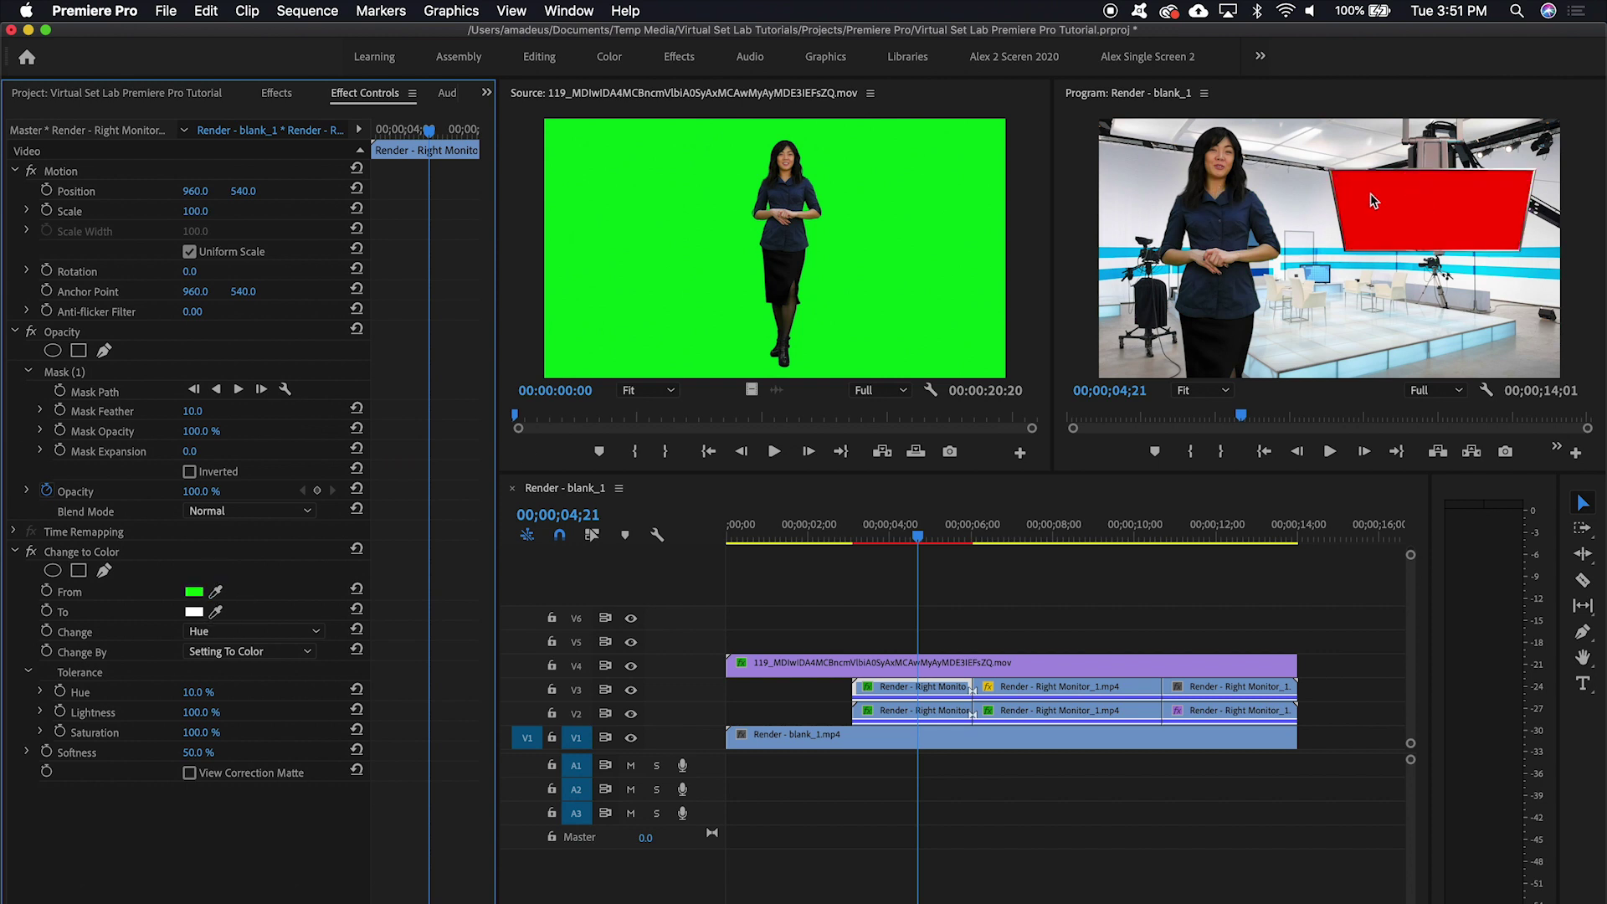
click(193, 614)
drag(48, 206, 3, 144)
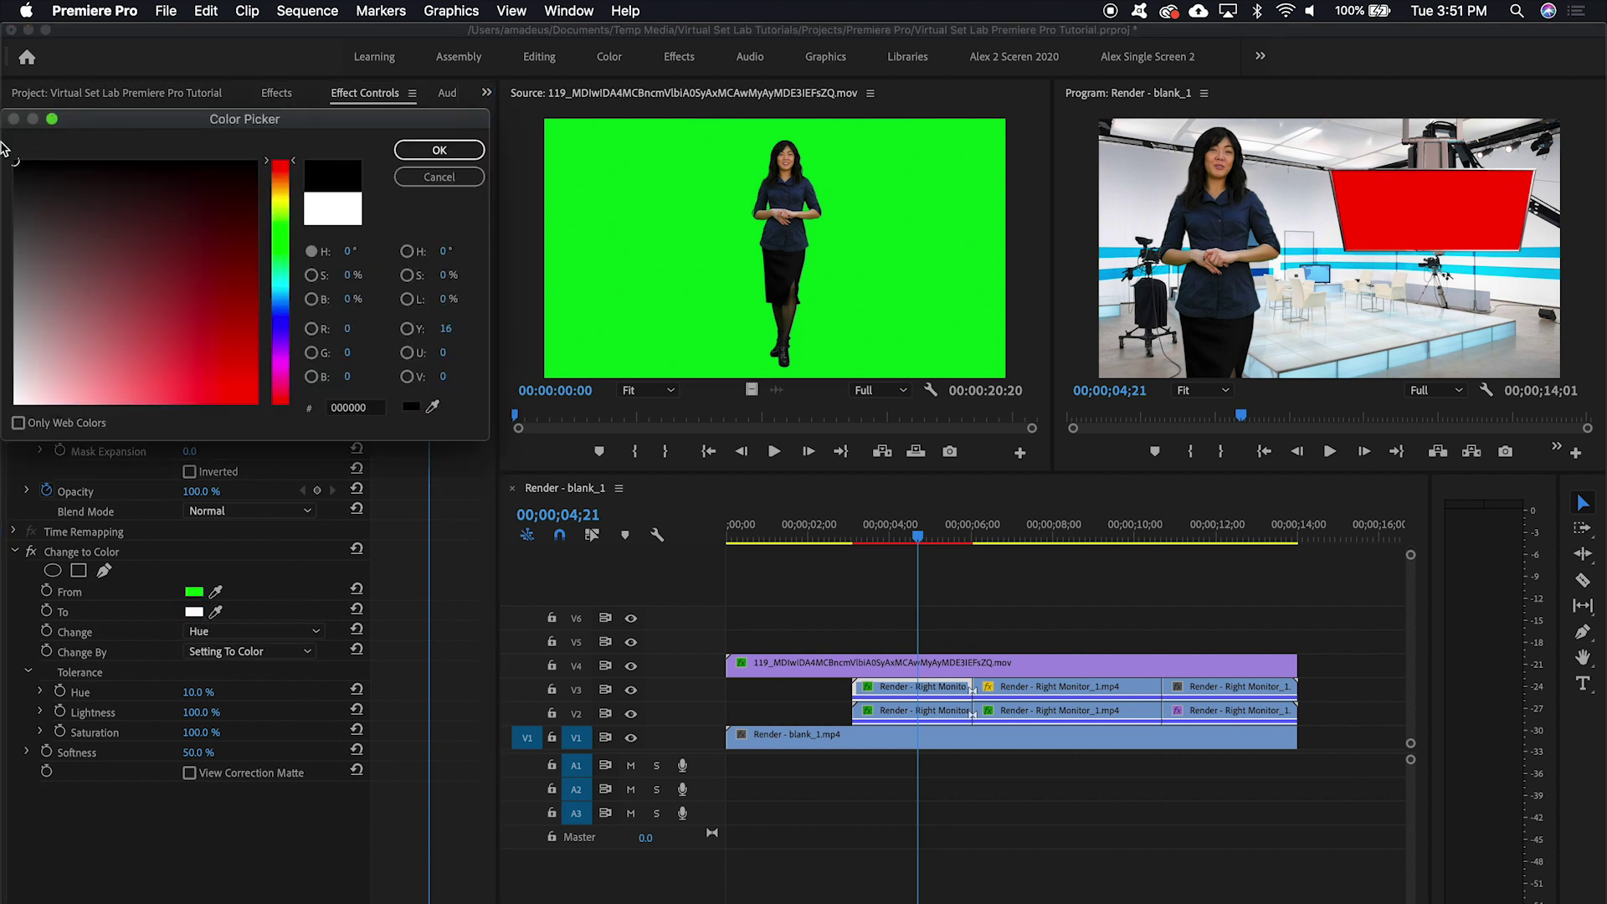
click(441, 152)
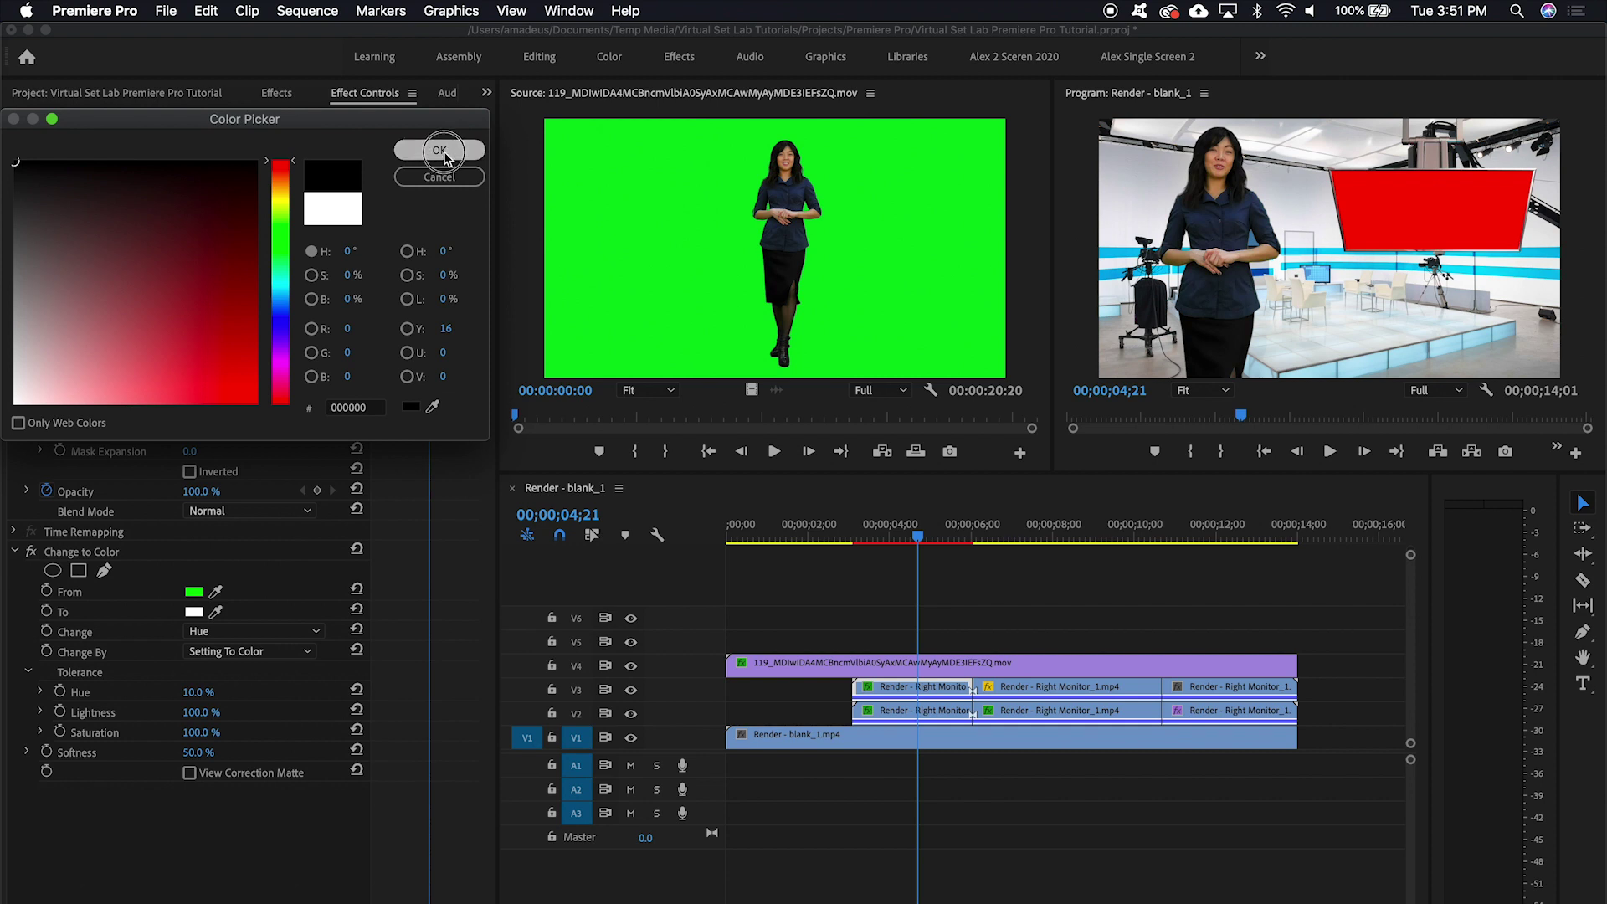
click(257, 634)
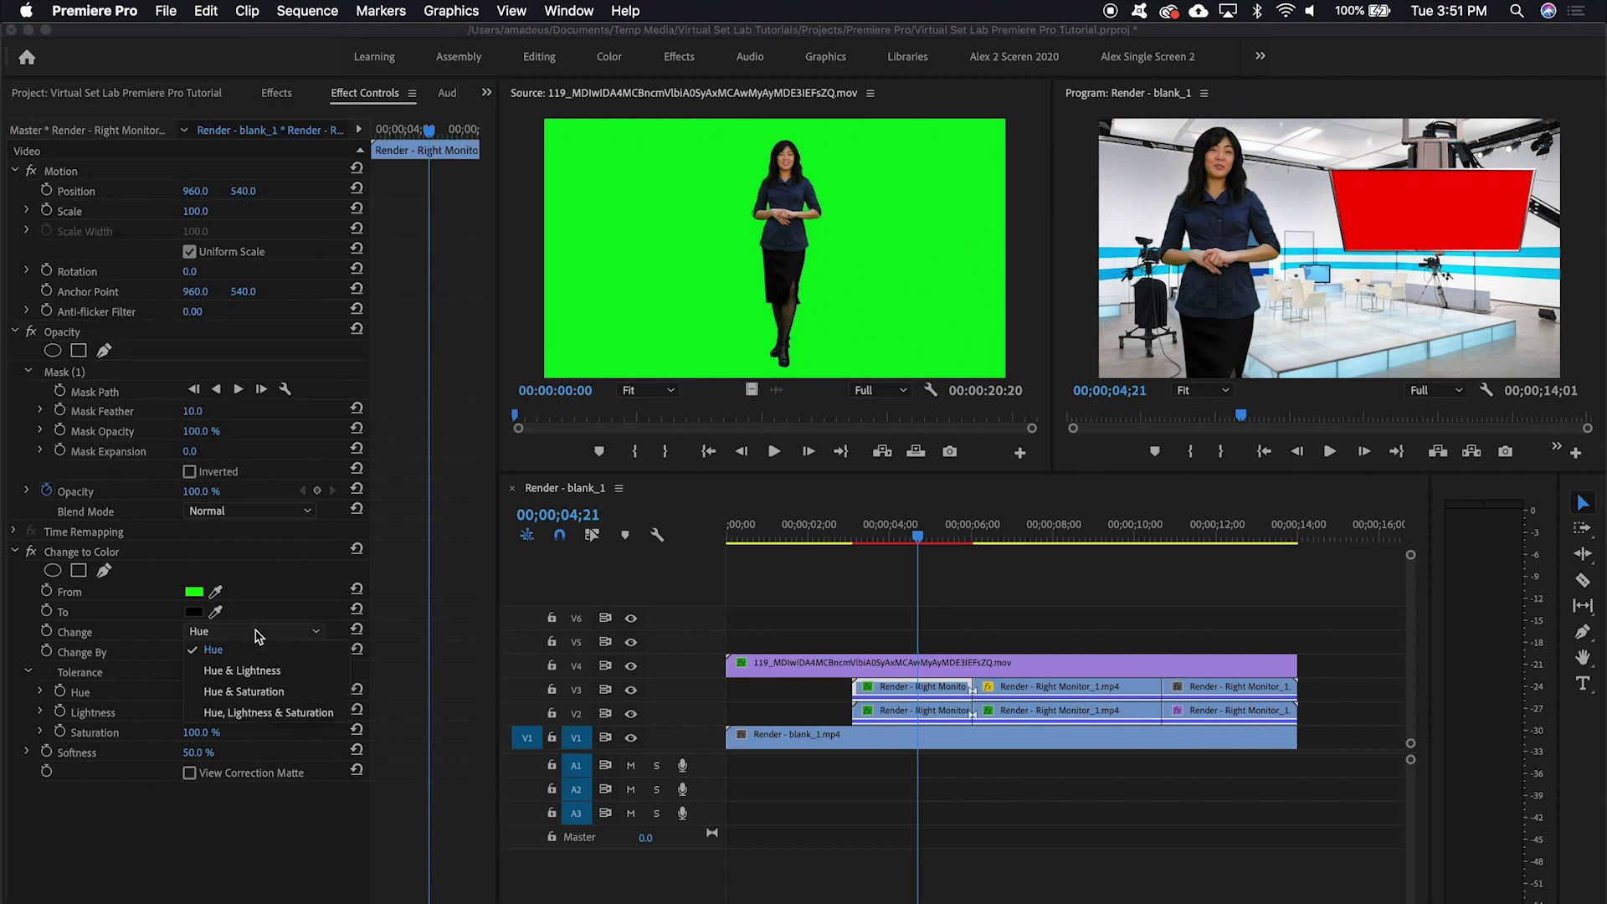
click(278, 675)
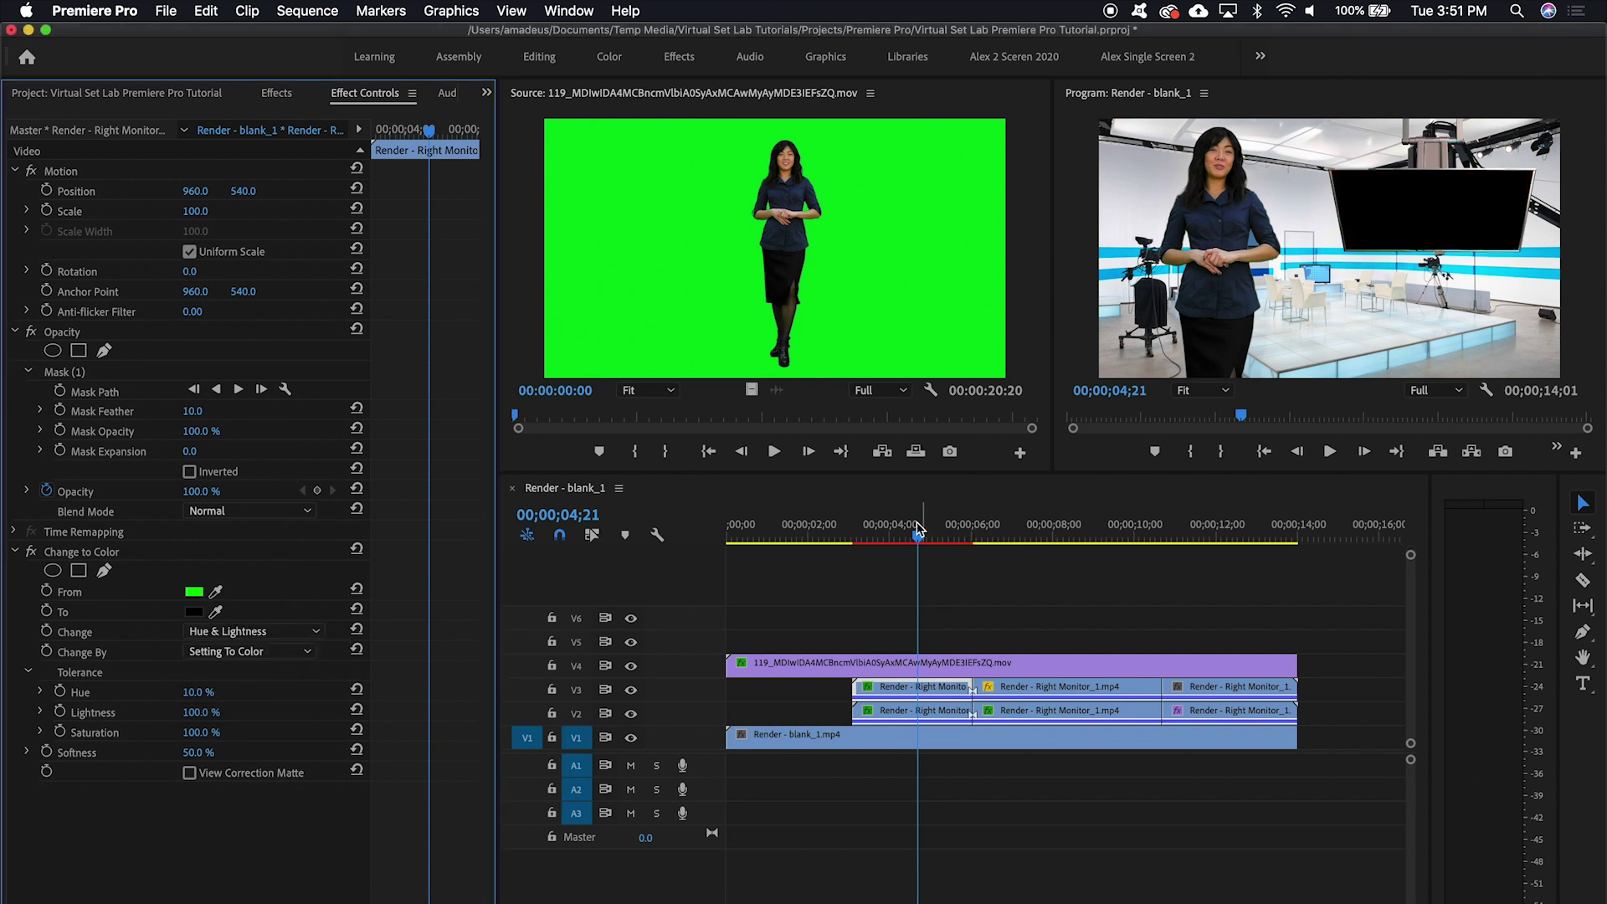
Step: Preview the black monitor from 03;03 and select the second V3 right-monitor clip at 06;02
drag(916, 535, 853, 536)
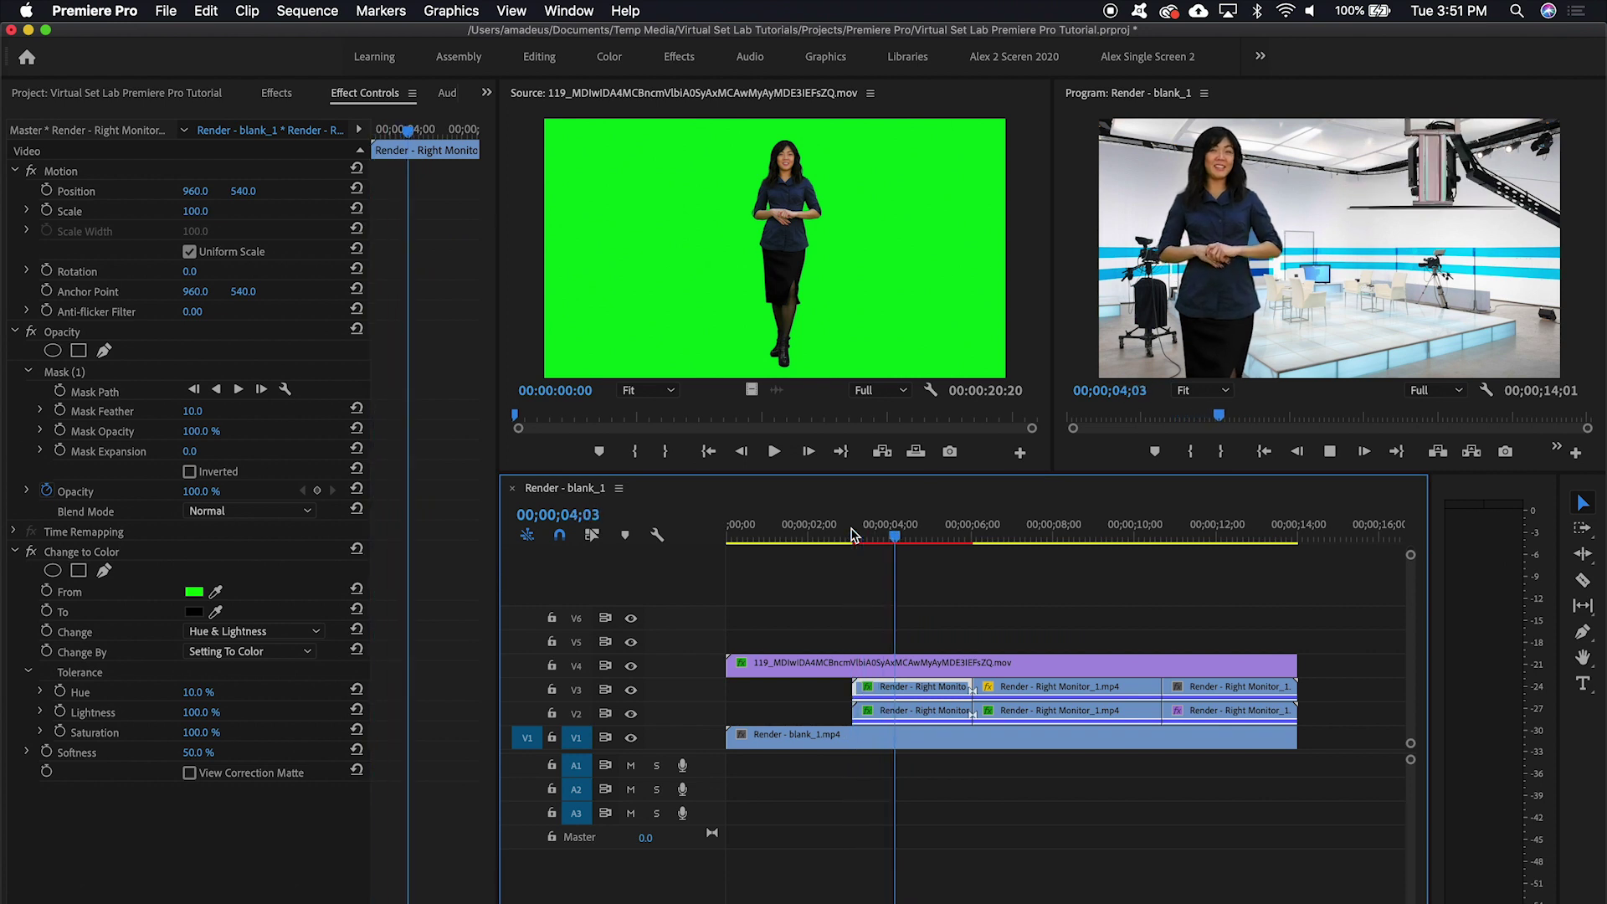
key(space)
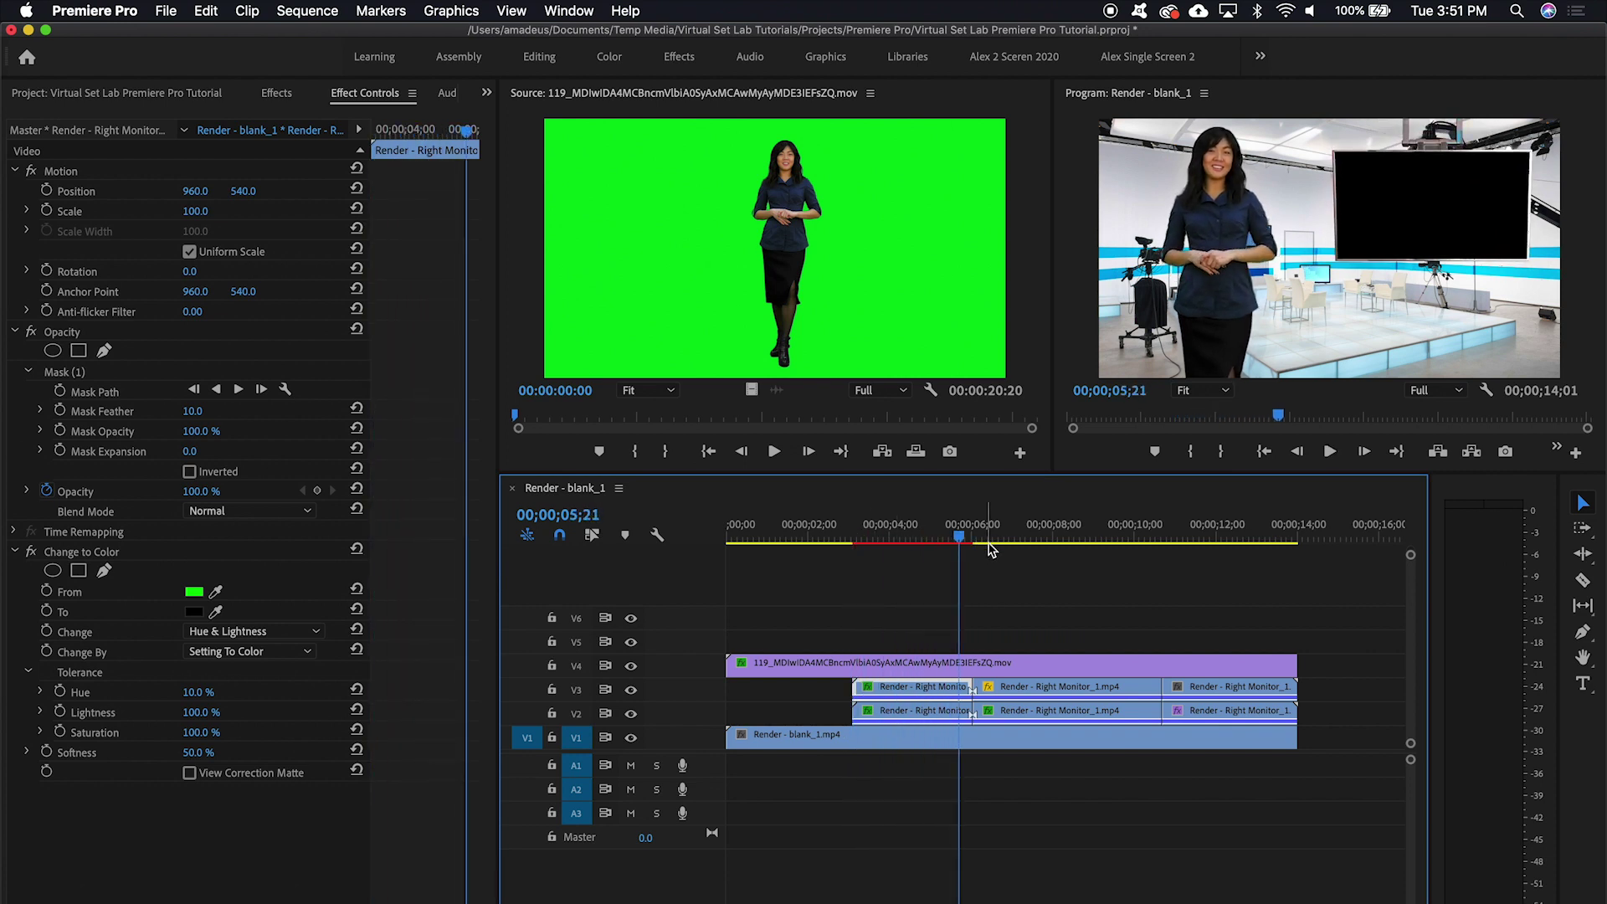
click(972, 532)
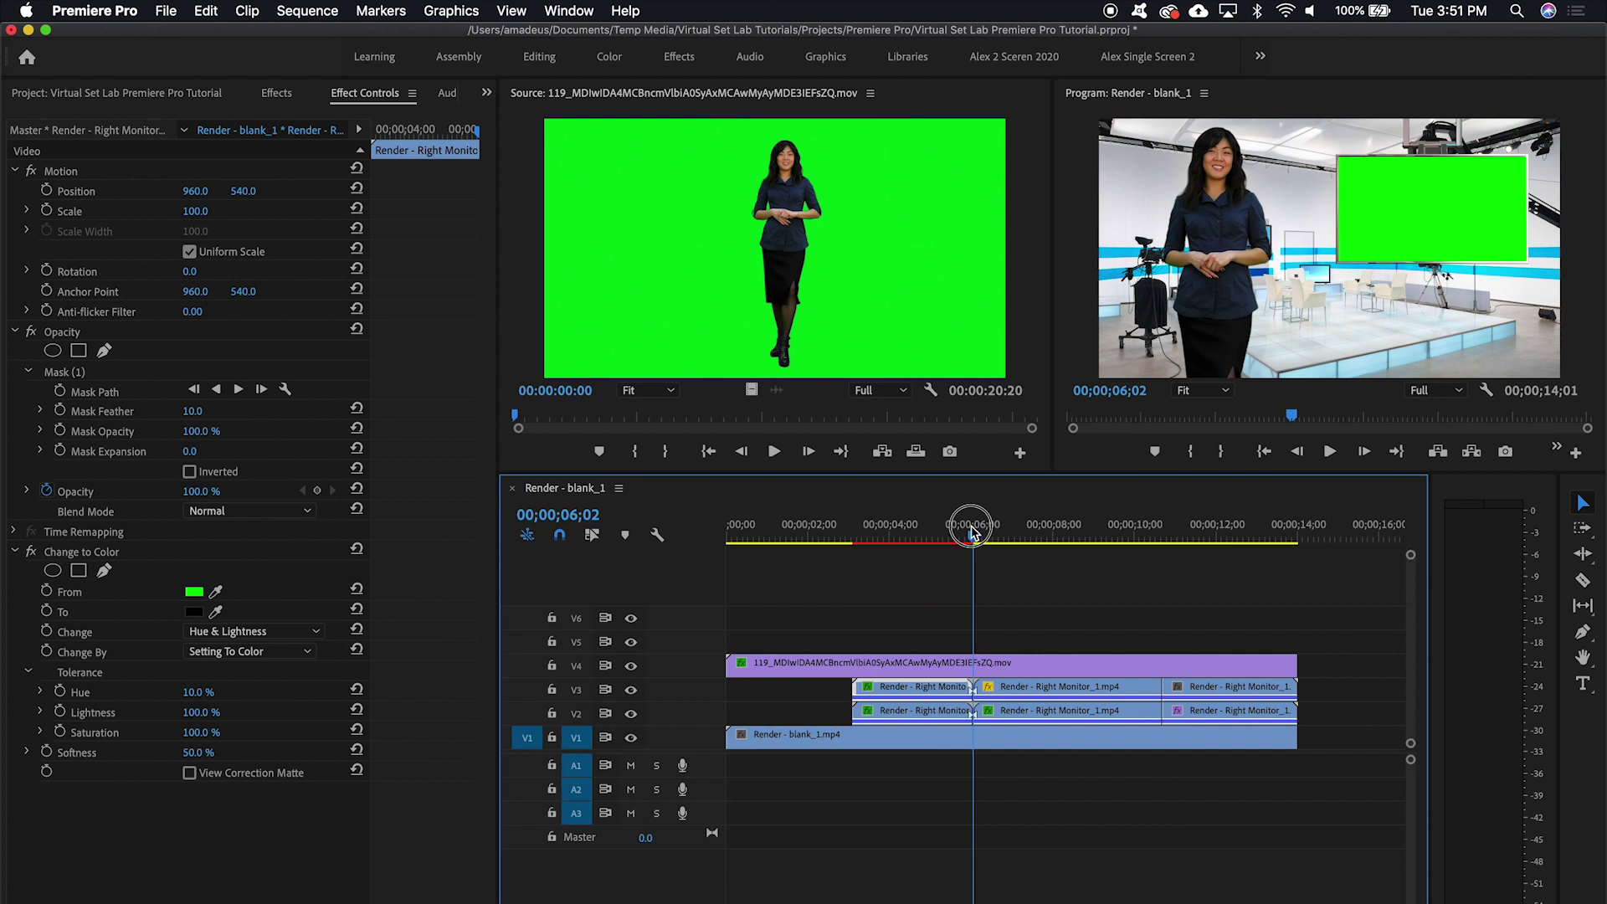
click(1027, 691)
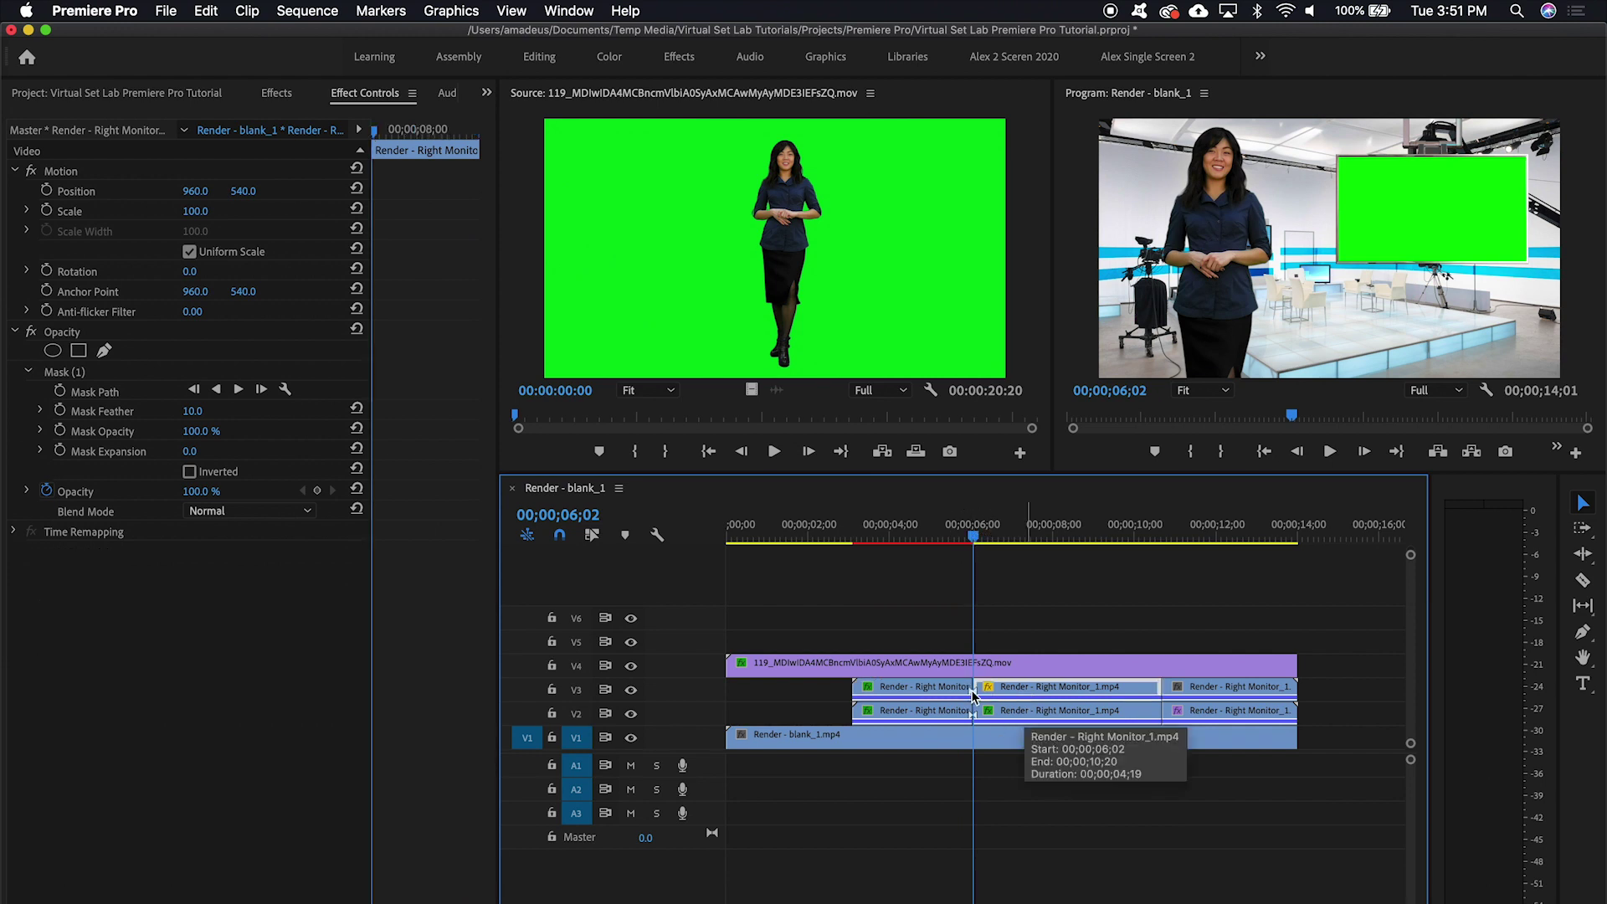
Step: Trim the second V3 clip's start and add a Cross Dissolve ending slightly after 06;02
drag(969, 695, 988, 687)
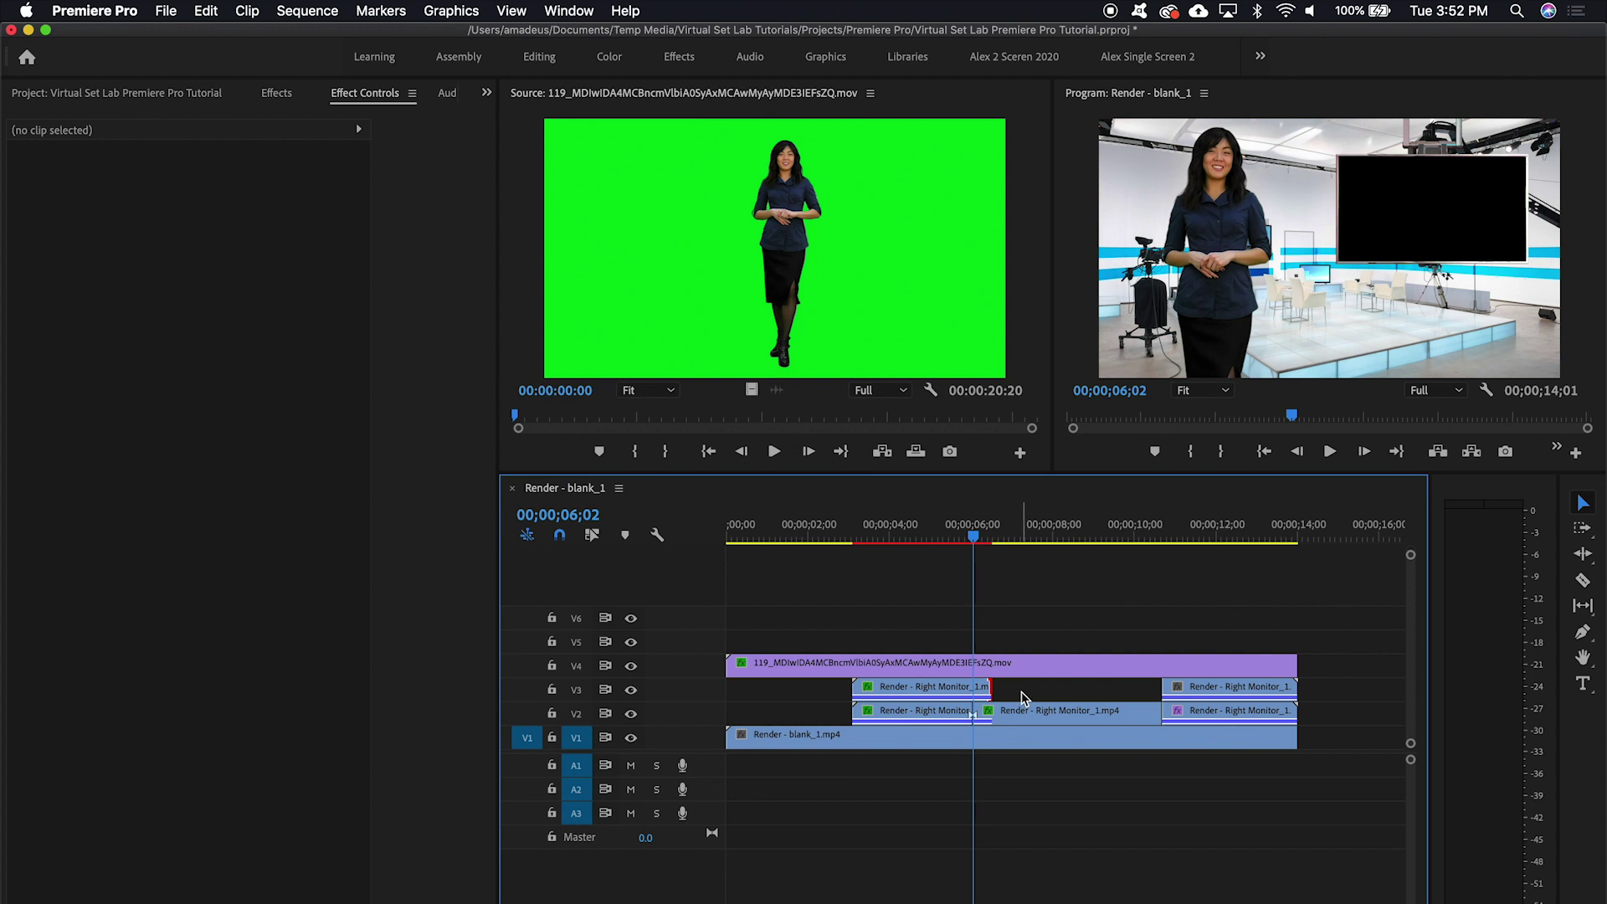
key(super+d)
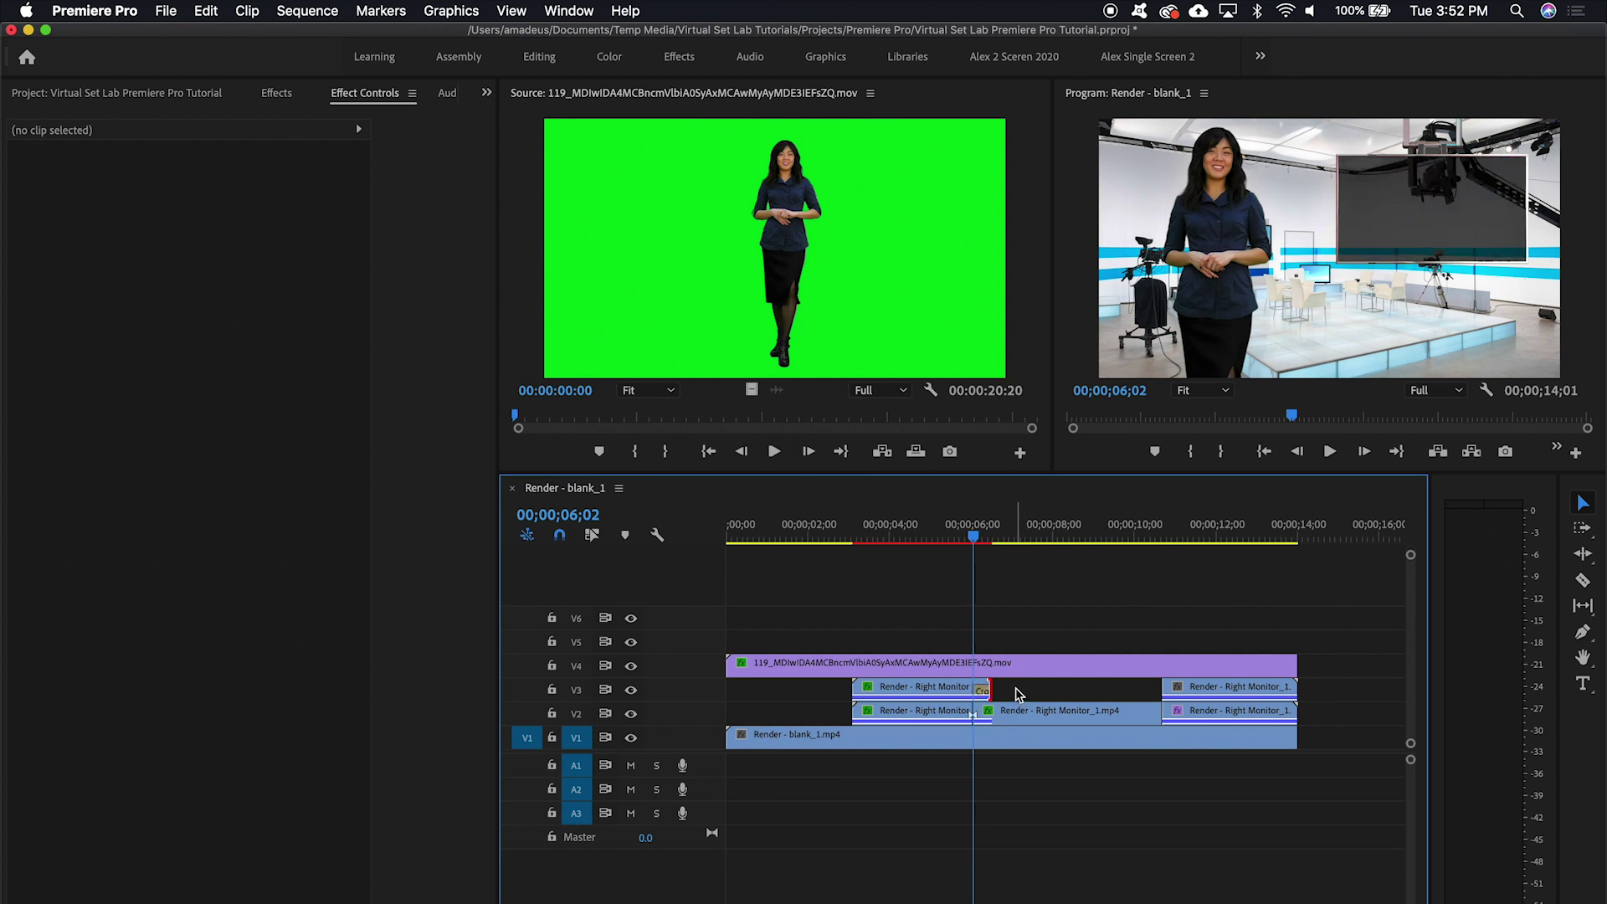
key(=)
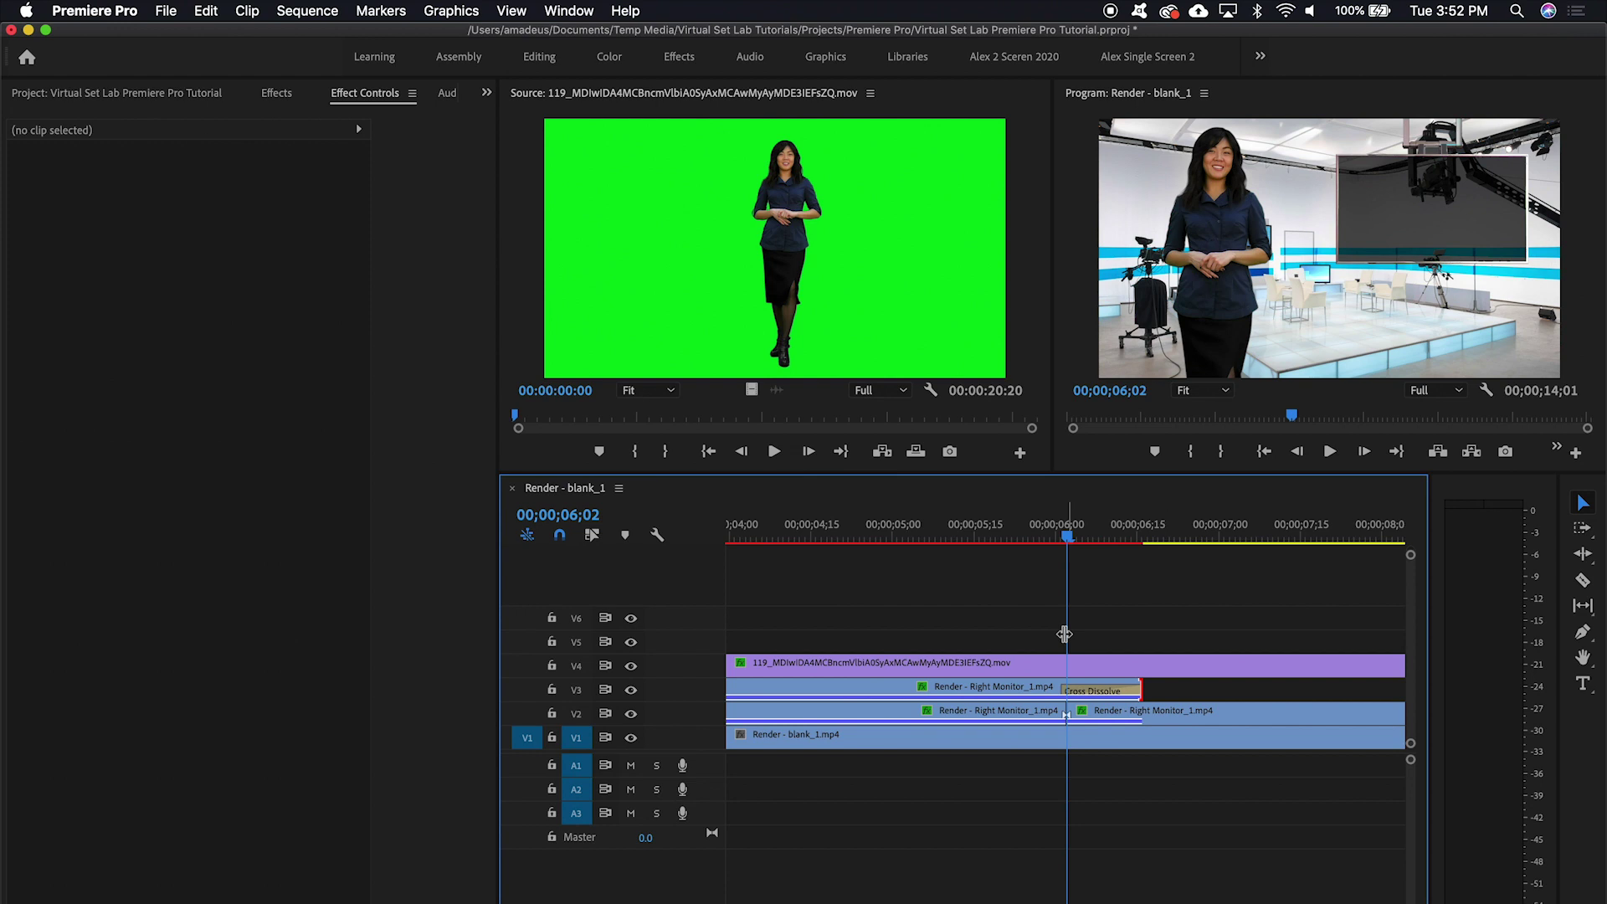
drag(1141, 688, 1150, 686)
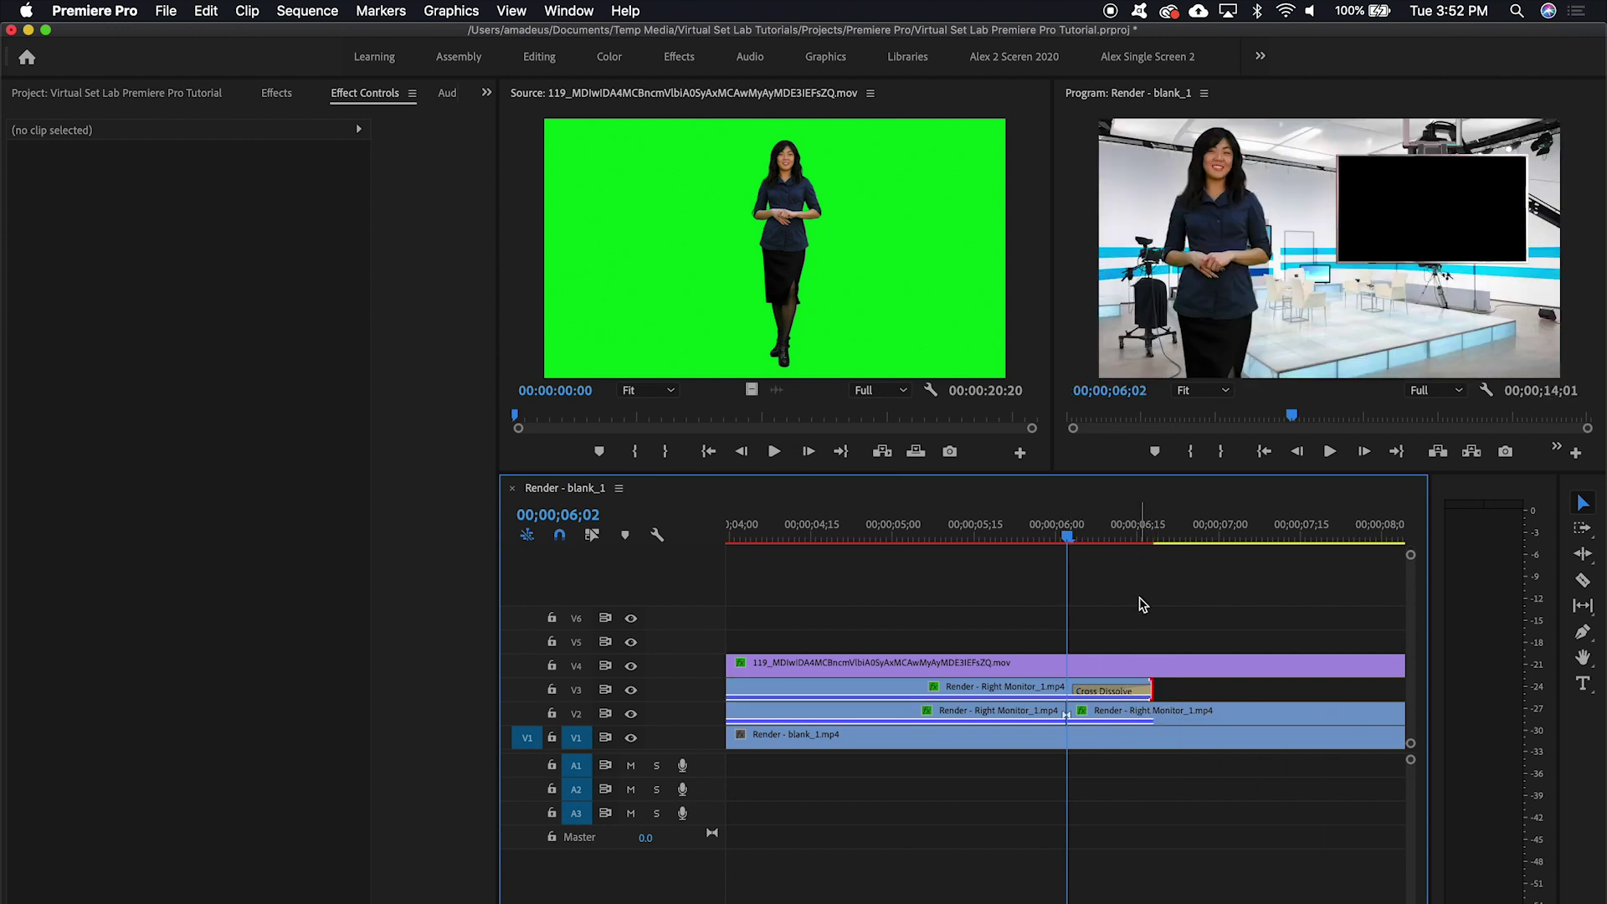
key(=)
drag(1076, 536, 1033, 566)
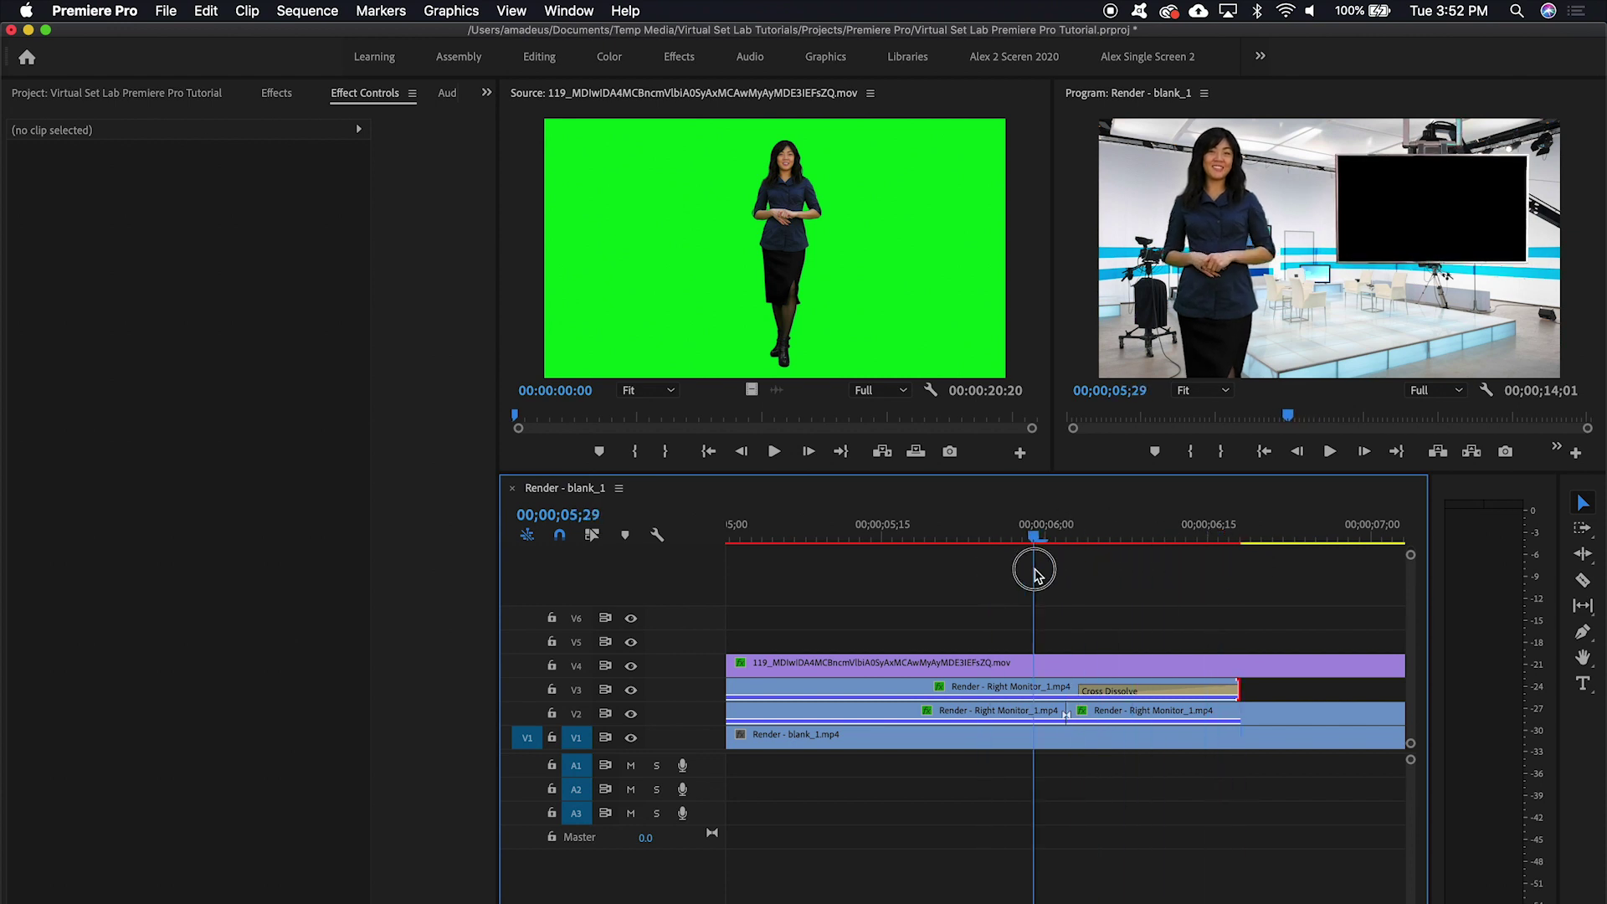
key(backslash)
Step: Copy Change to Color from the first Right Monitor clip and paste it onto Right Monitor_1
click(929, 688)
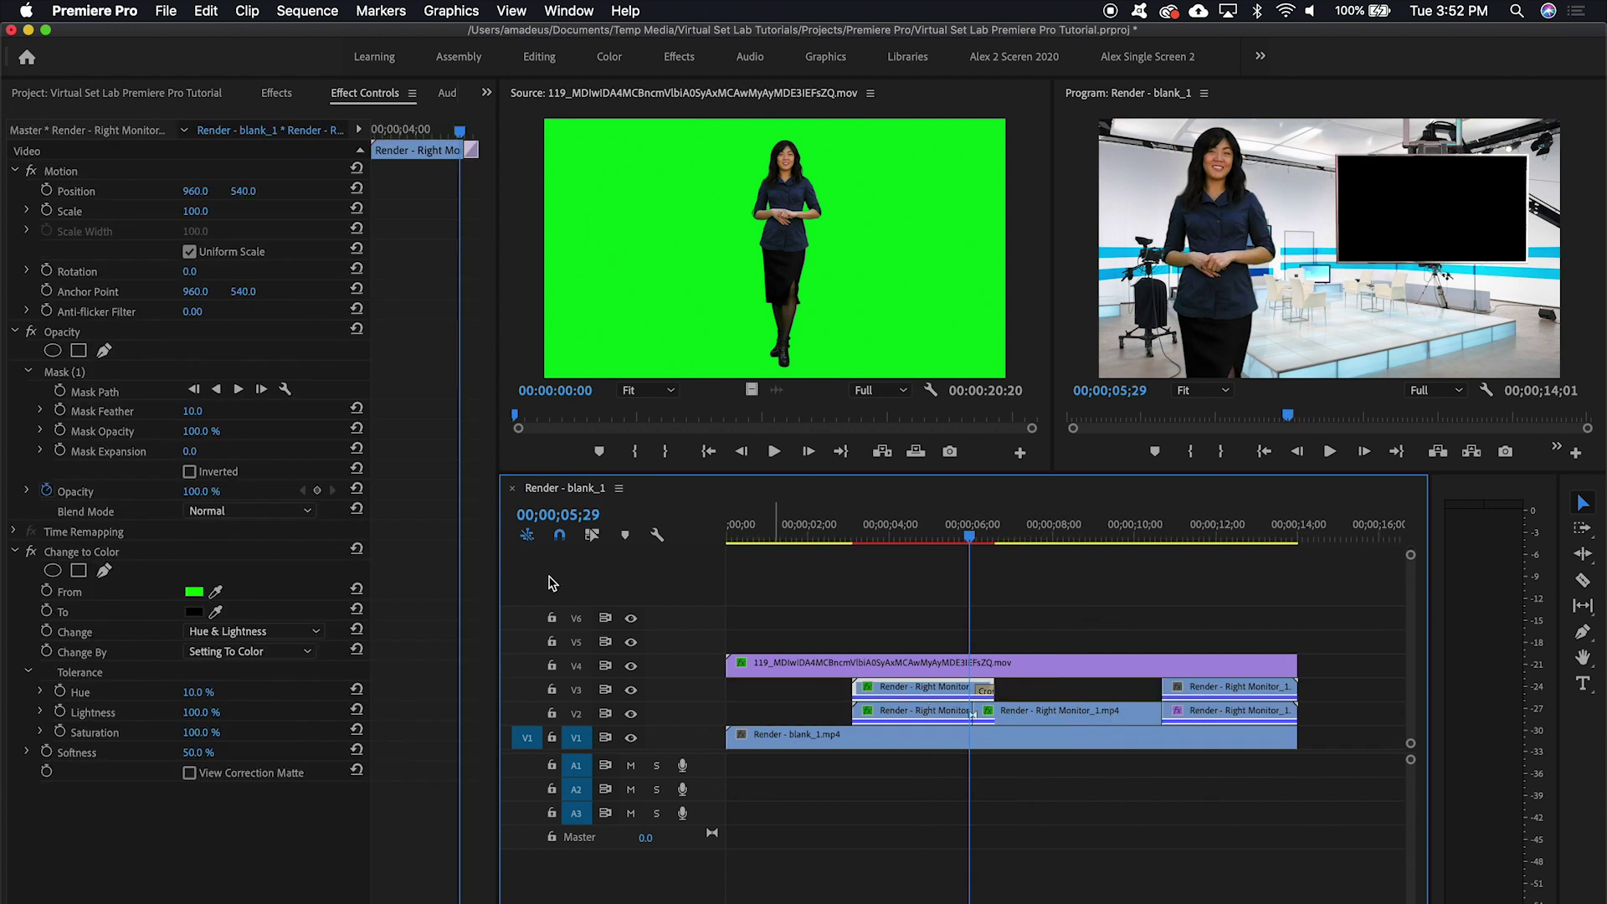
click(93, 553)
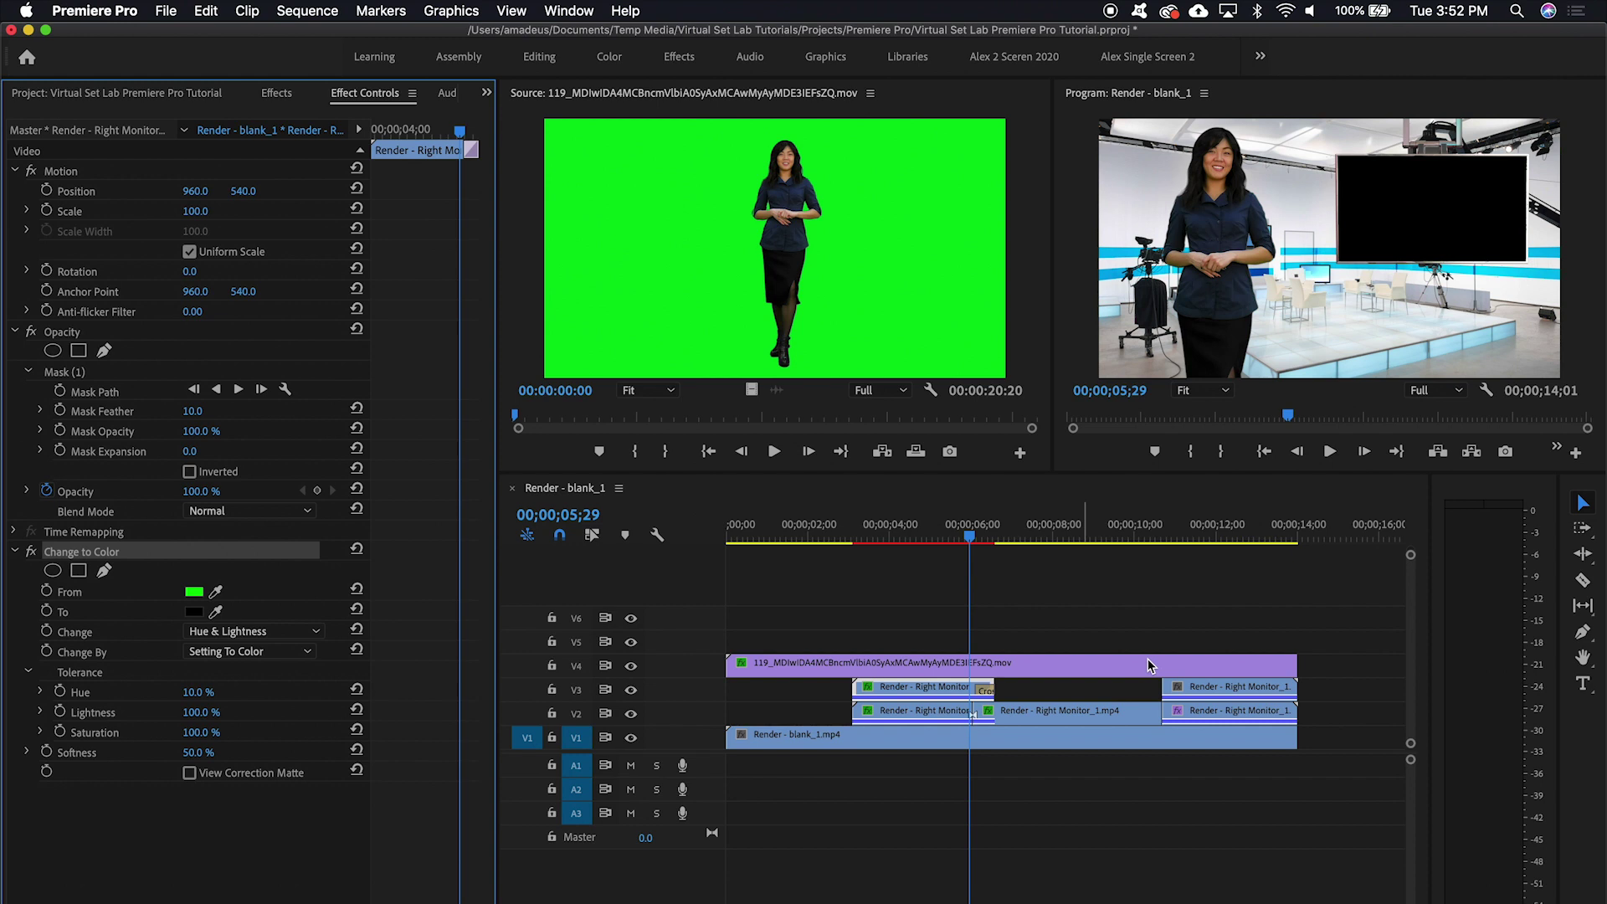
click(1233, 526)
click(1208, 688)
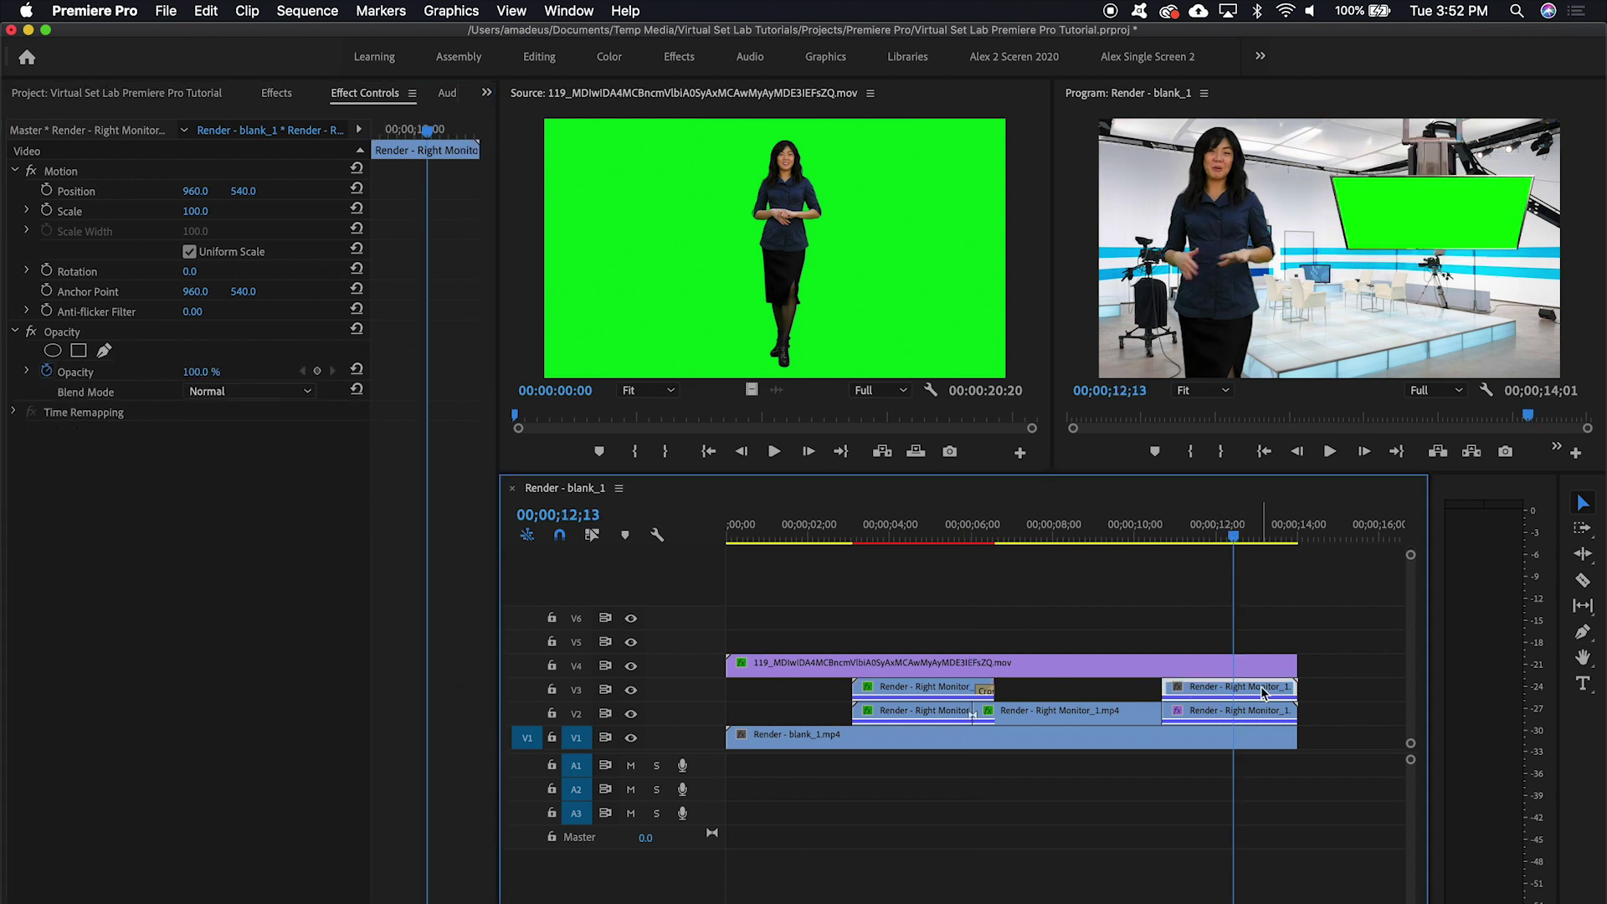
key(super+v)
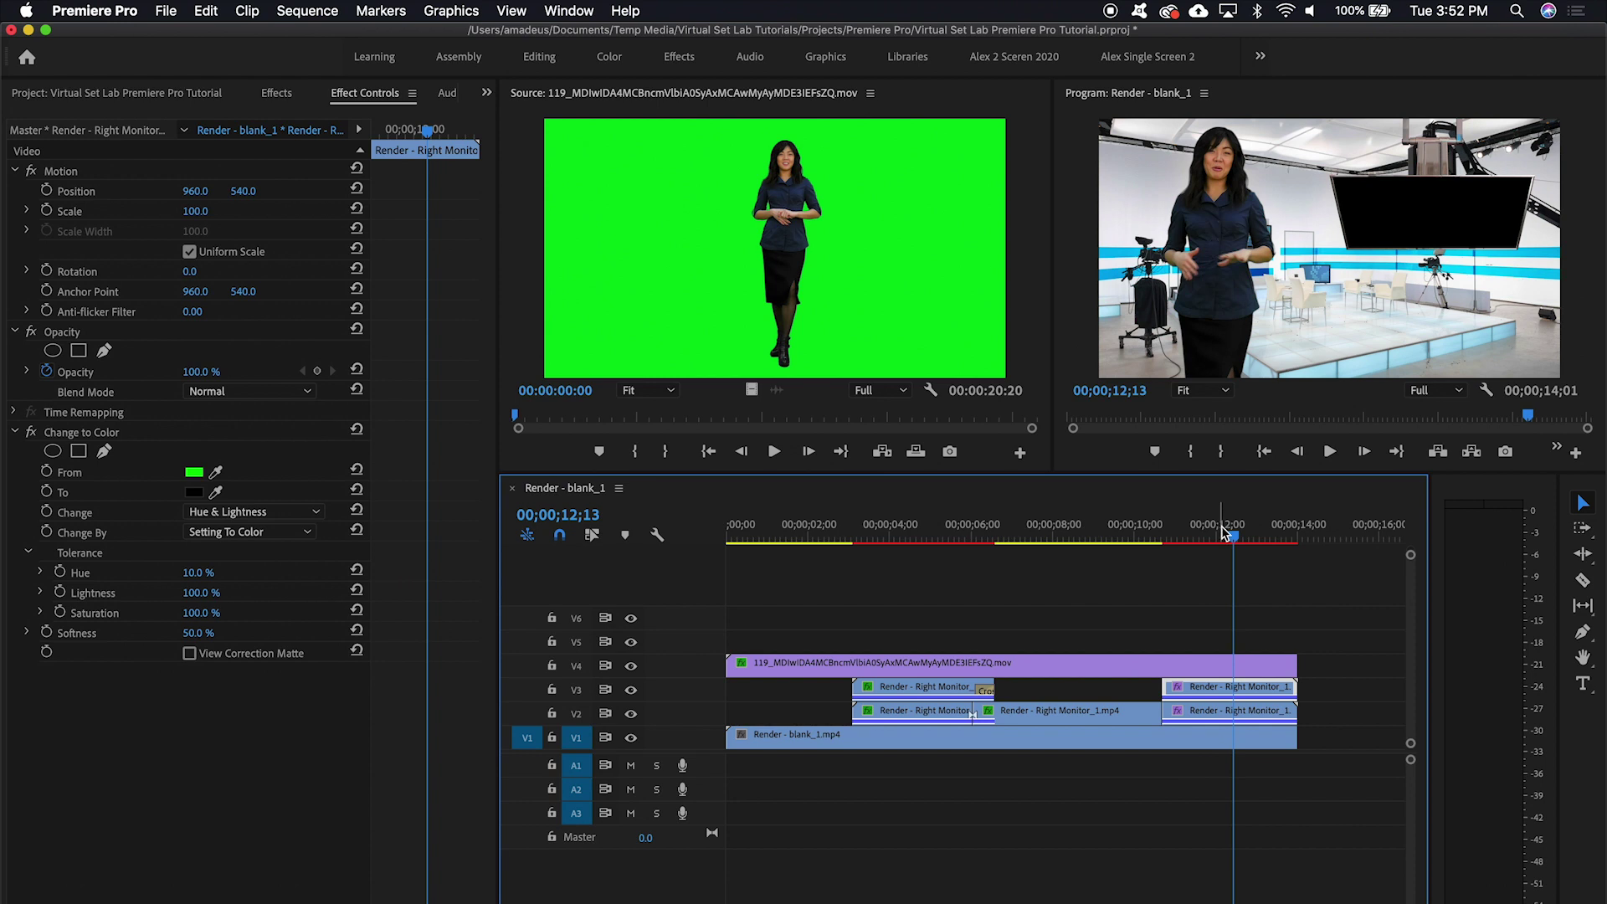
drag(1225, 534, 1169, 543)
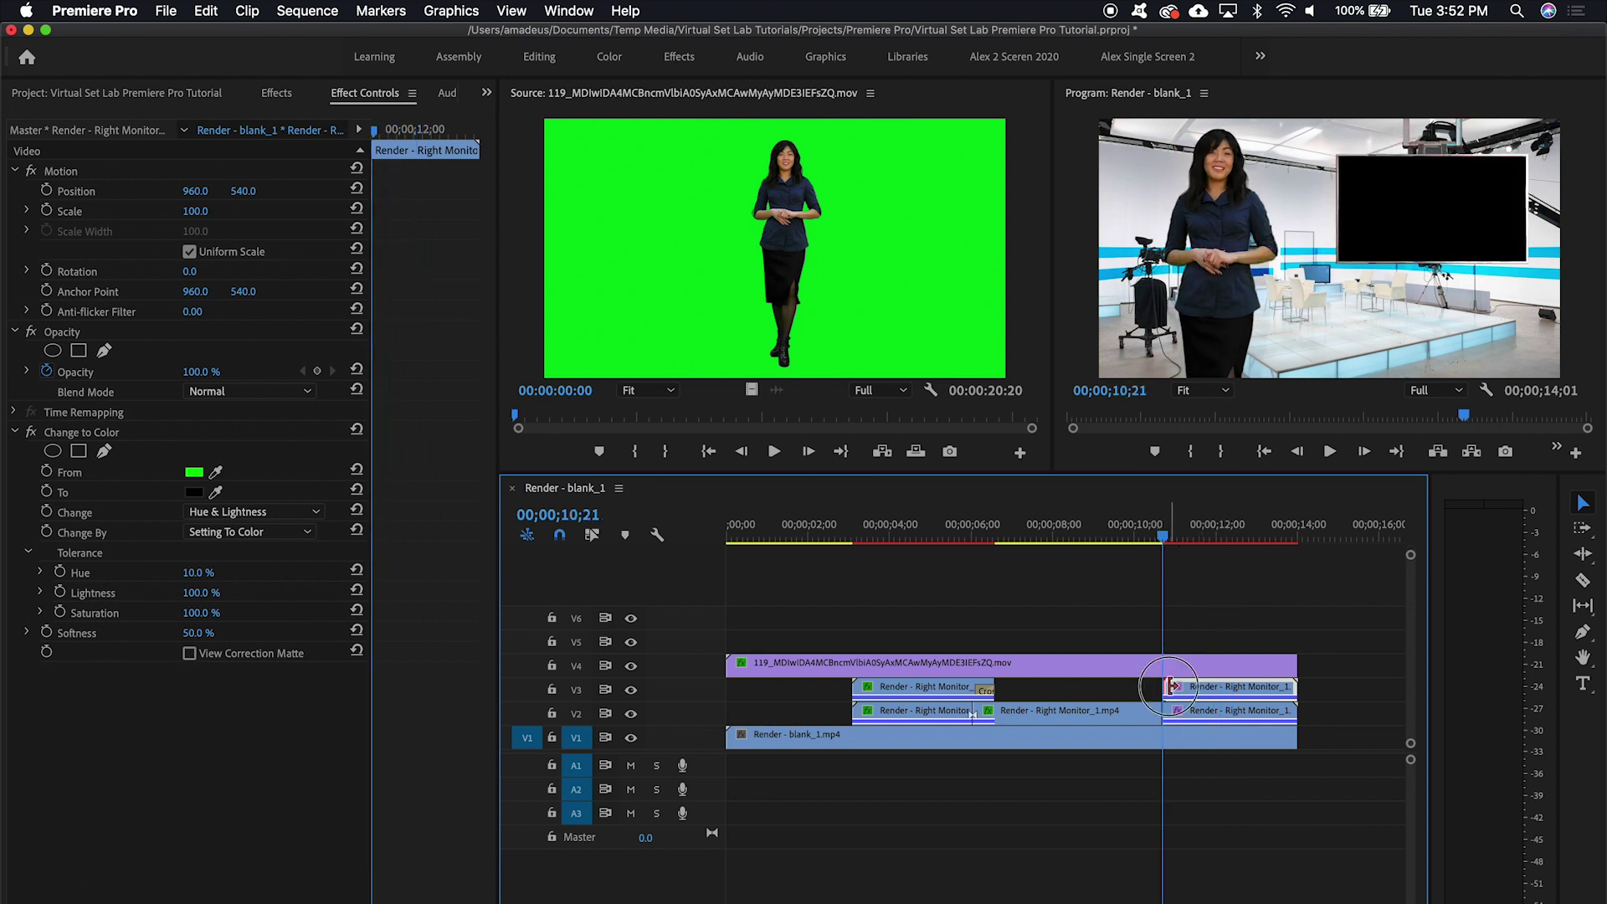
click(1153, 684)
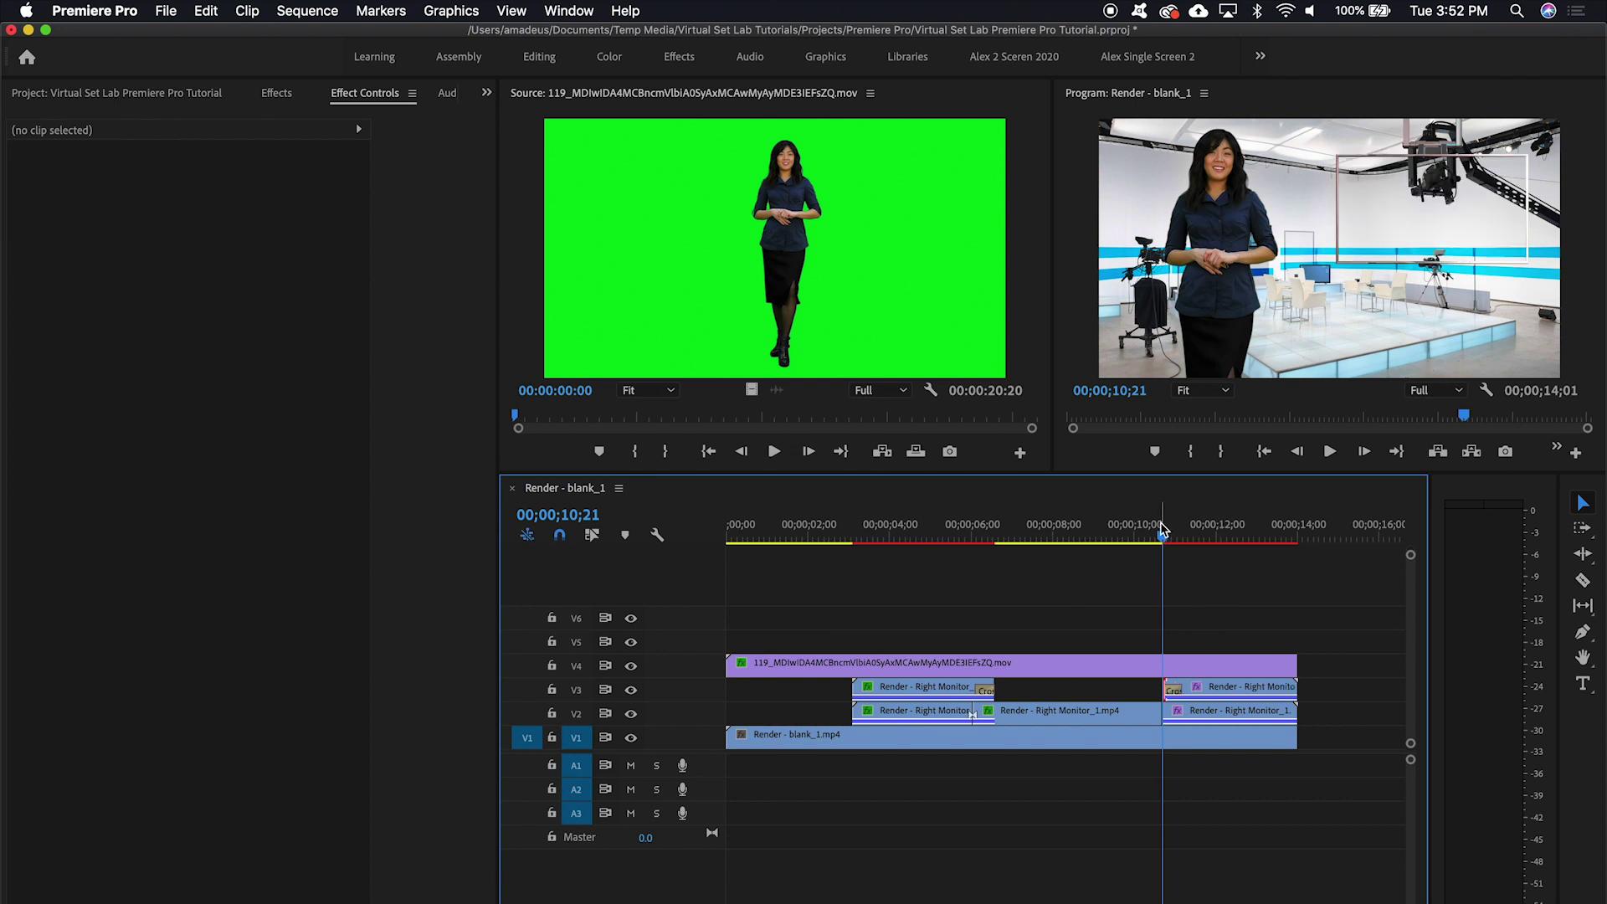
drag(1163, 536, 1061, 542)
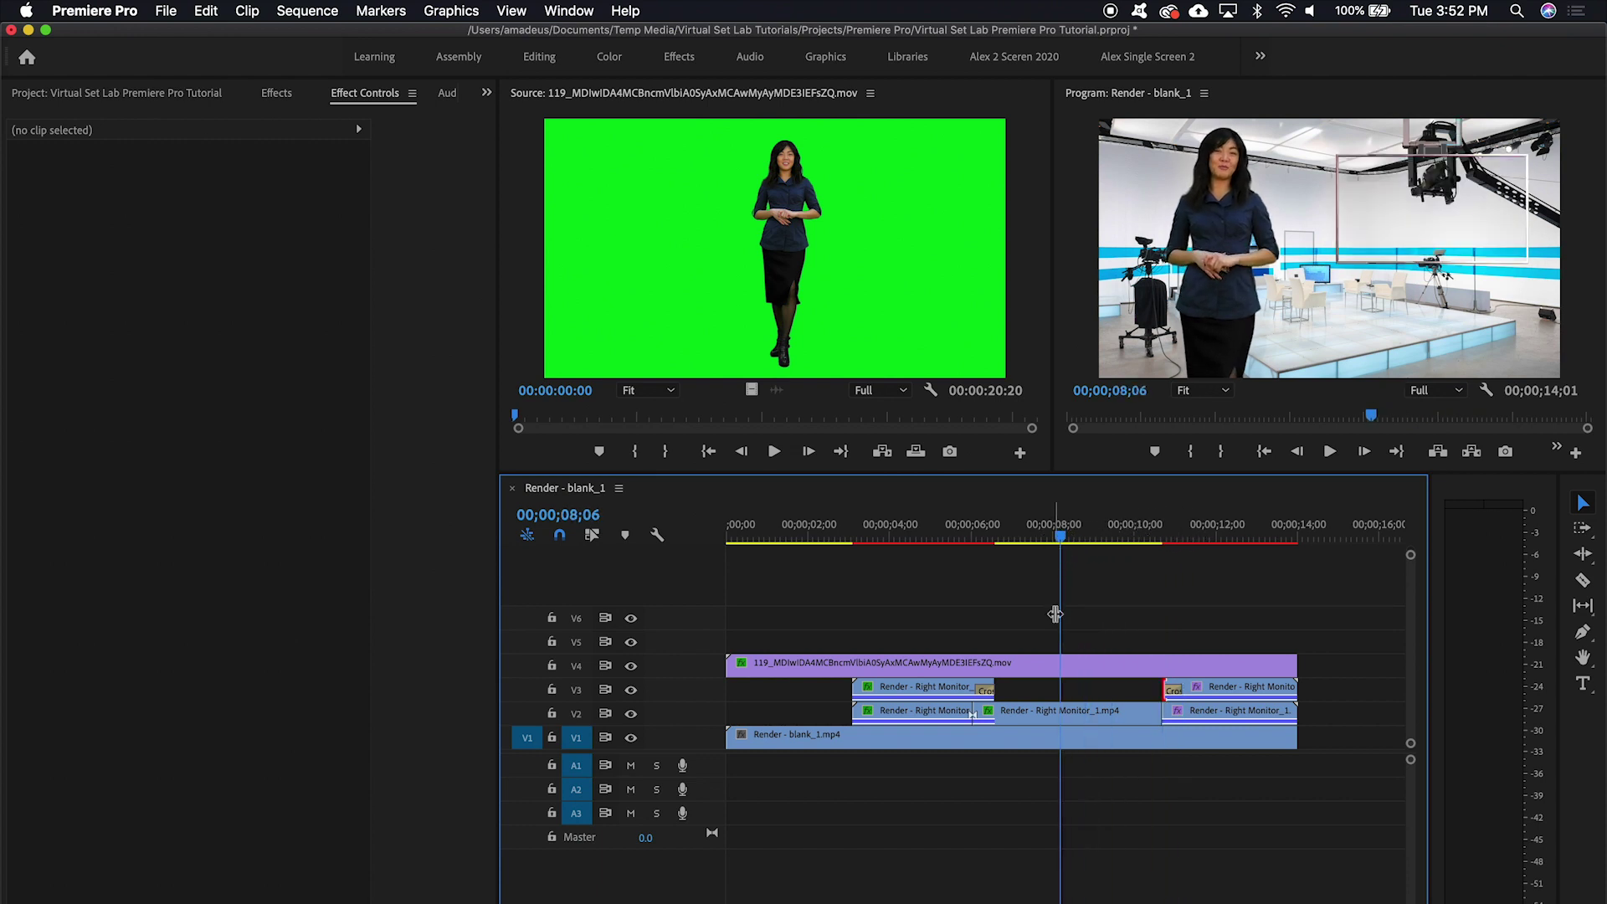
Step: Move the stacked clips on V2 through V4 up one track
key(minus)
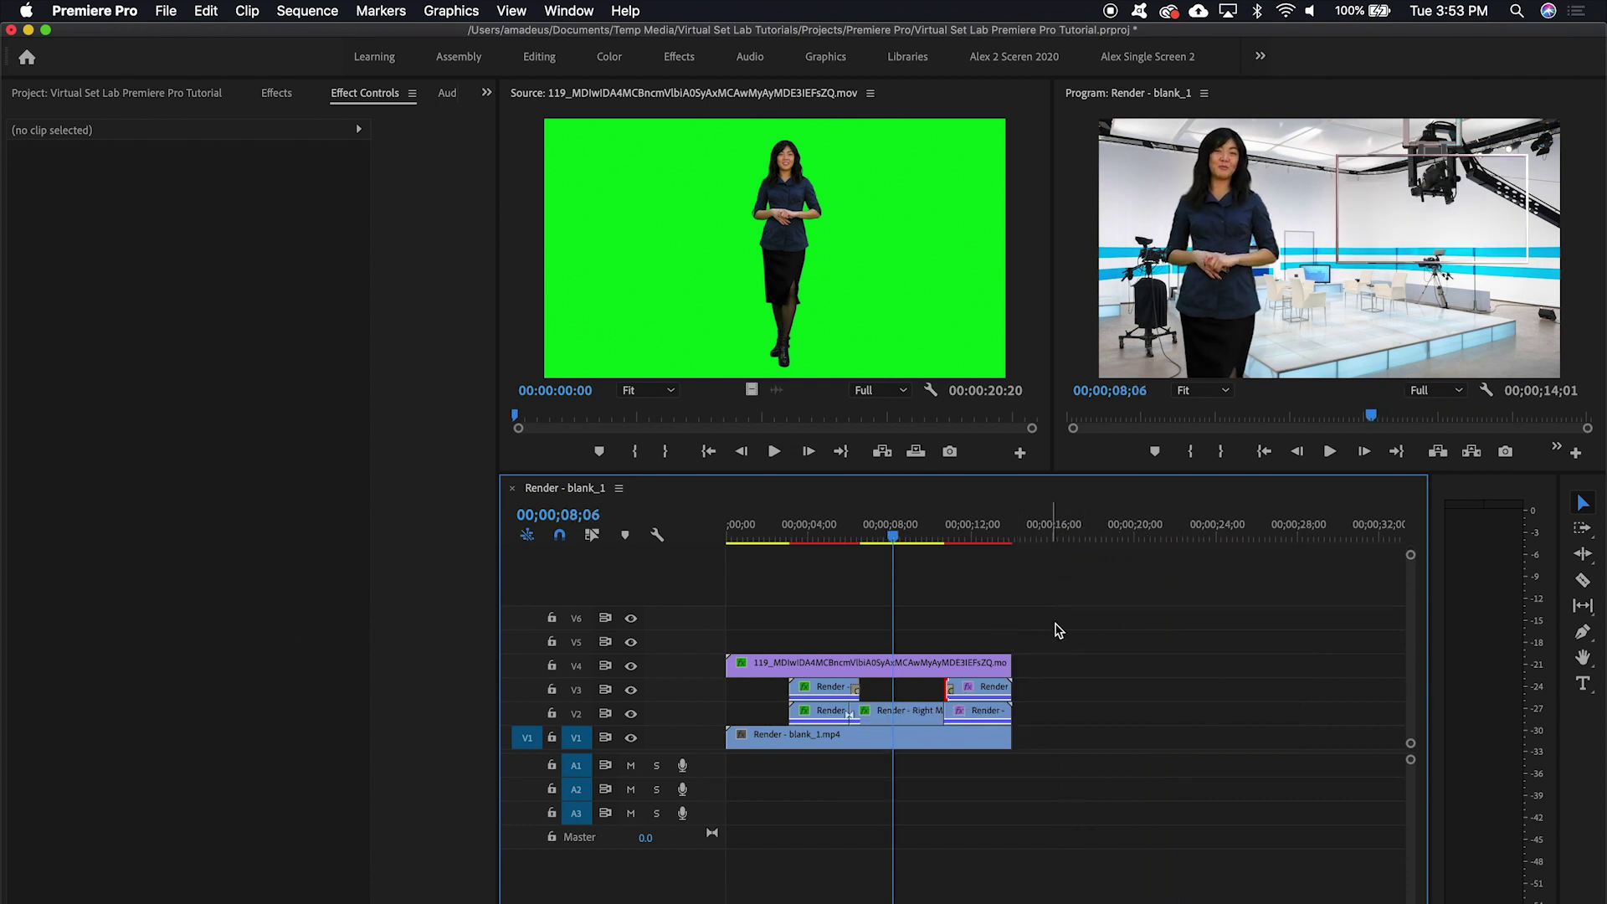
drag(1046, 619, 784, 720)
click(826, 670)
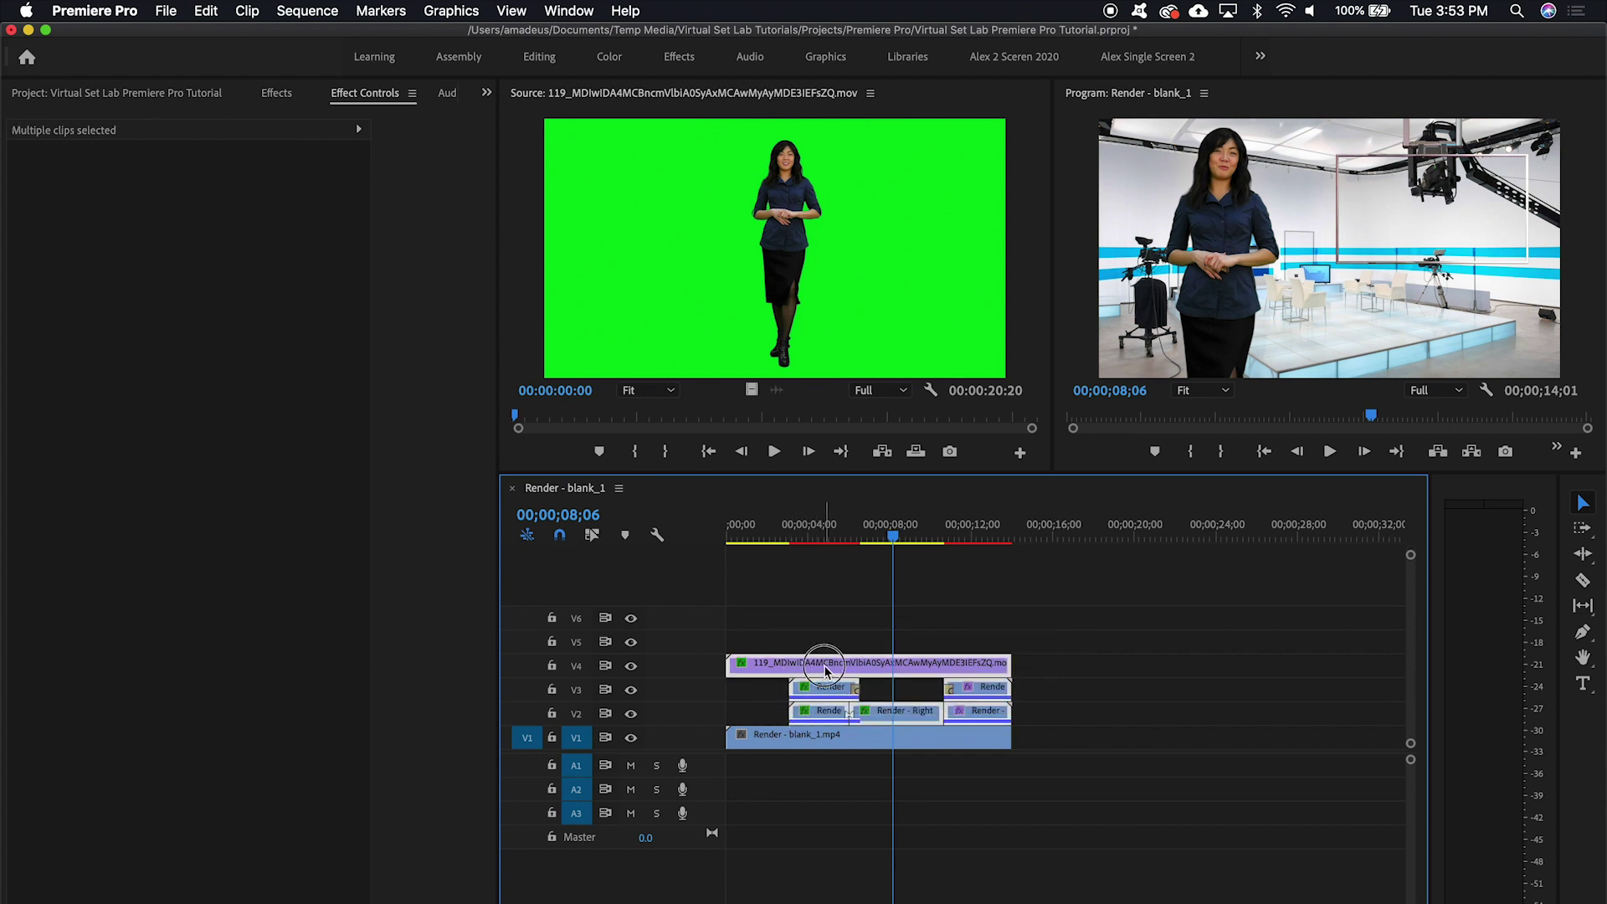
drag(826, 669, 826, 652)
Step: Place only the video of HUD Graphic 2.mp4 on V2 starting near 06;02
click(139, 96)
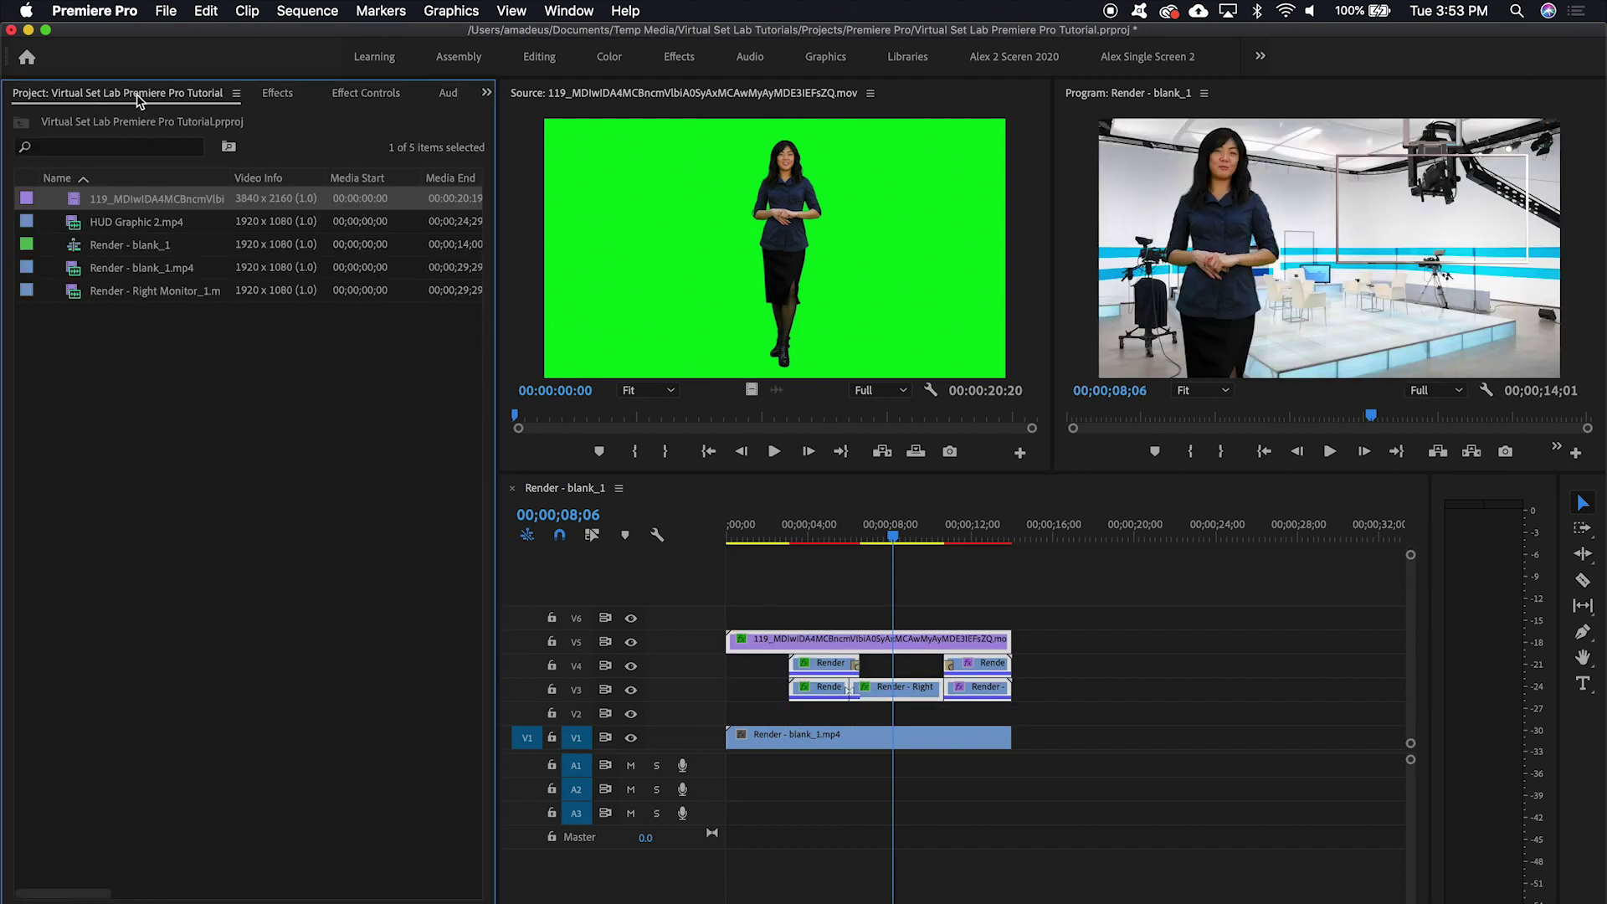
click(134, 388)
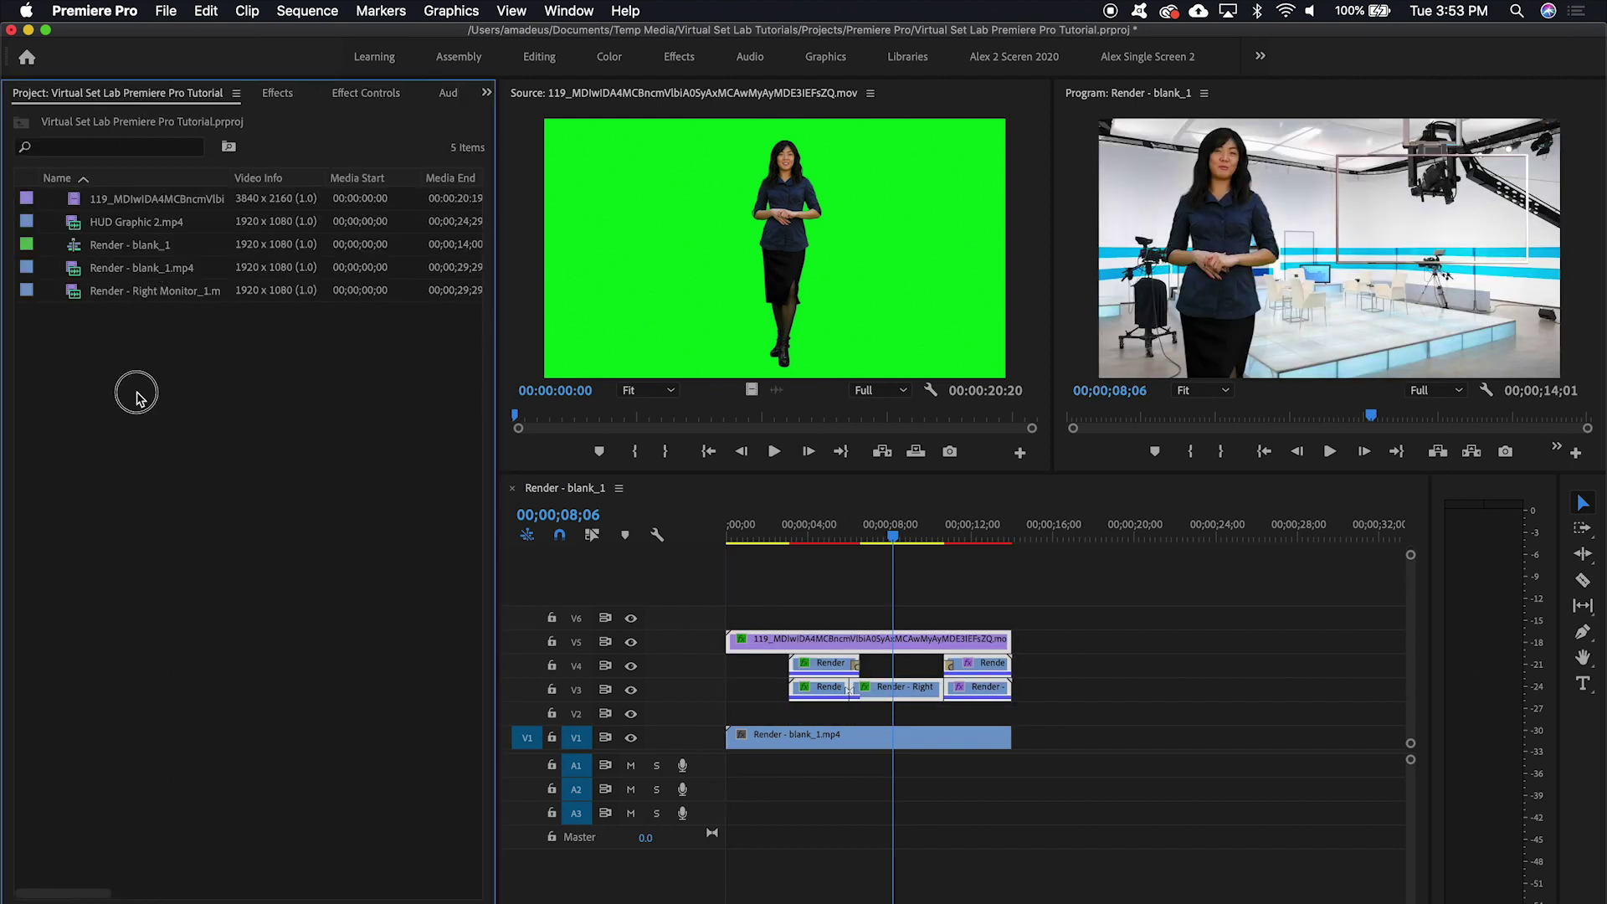
double_click(76, 224)
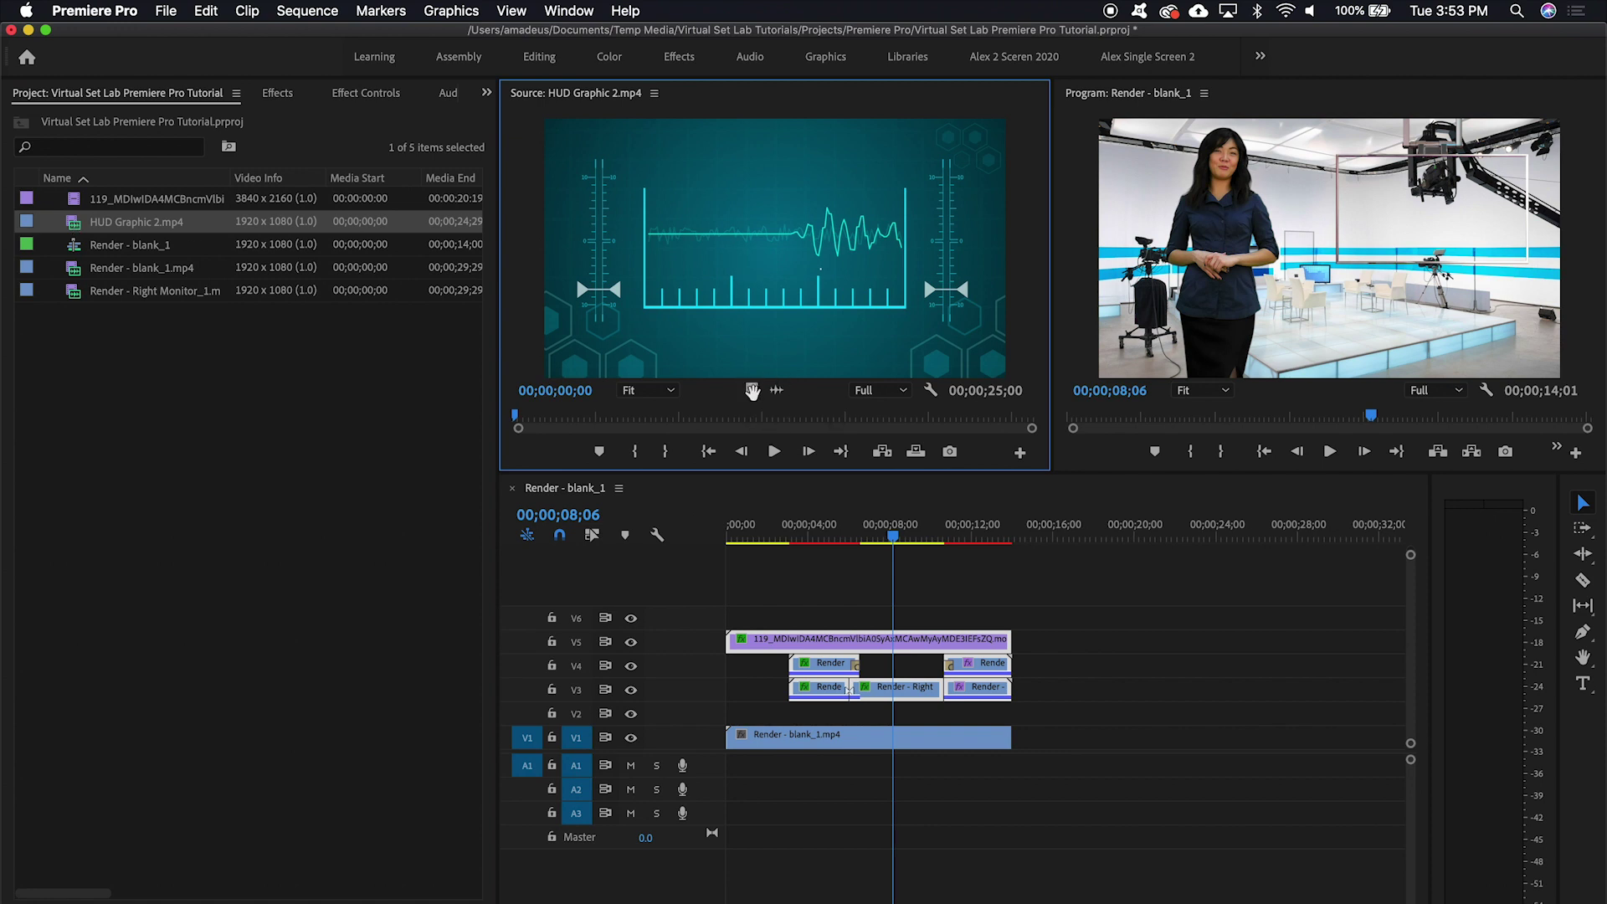
drag(751, 391, 844, 718)
drag(835, 526, 834, 526)
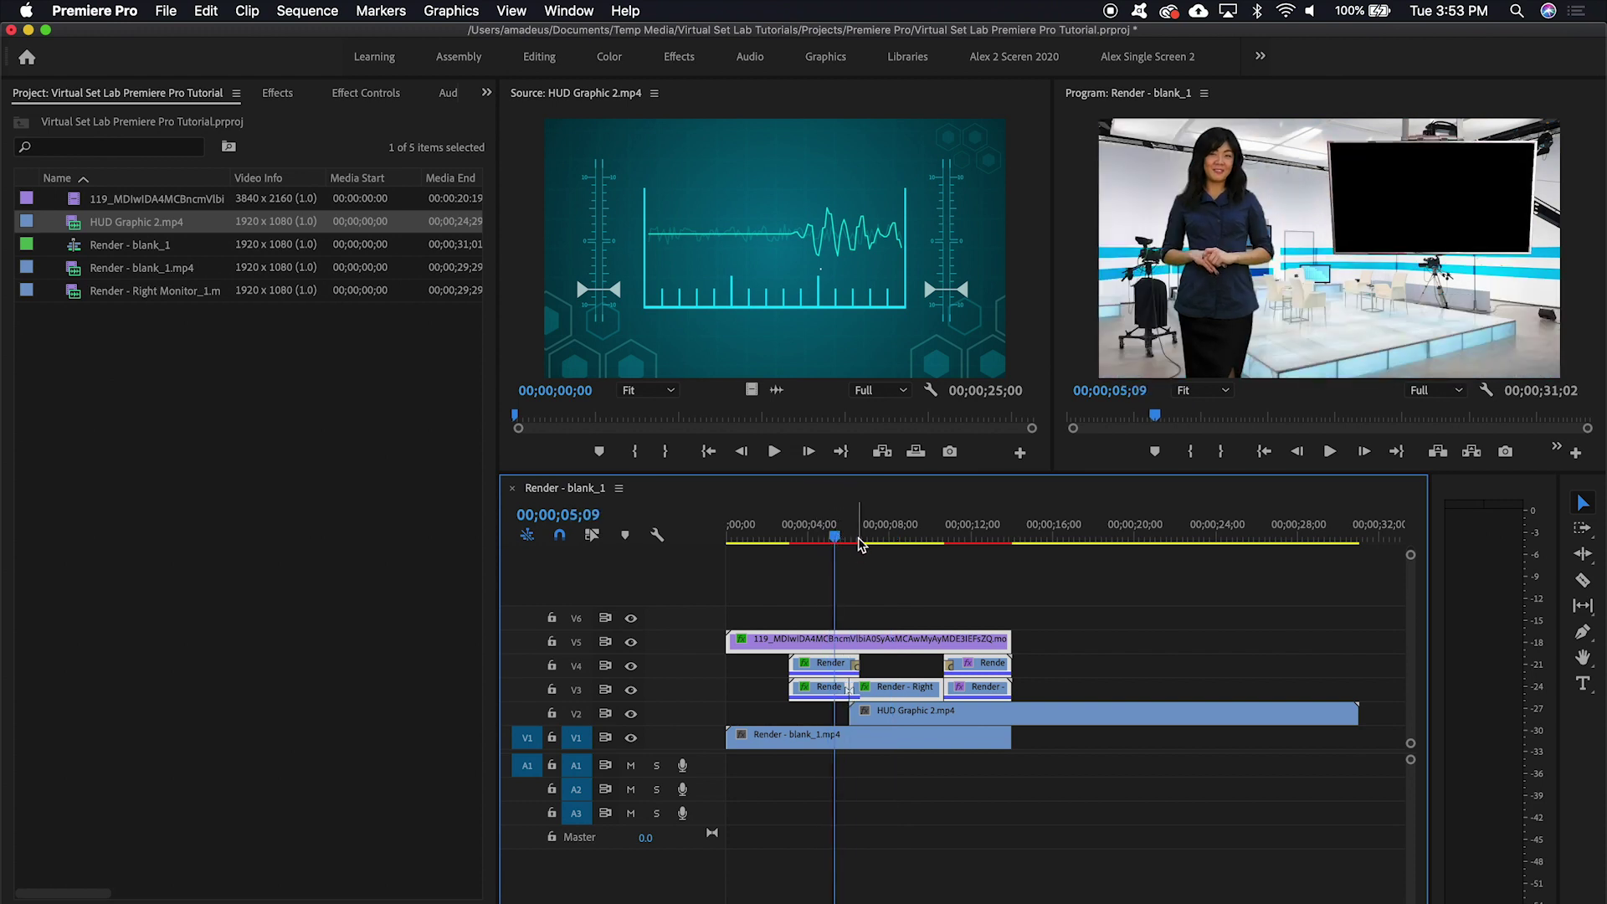
key(equal)
key(equal)
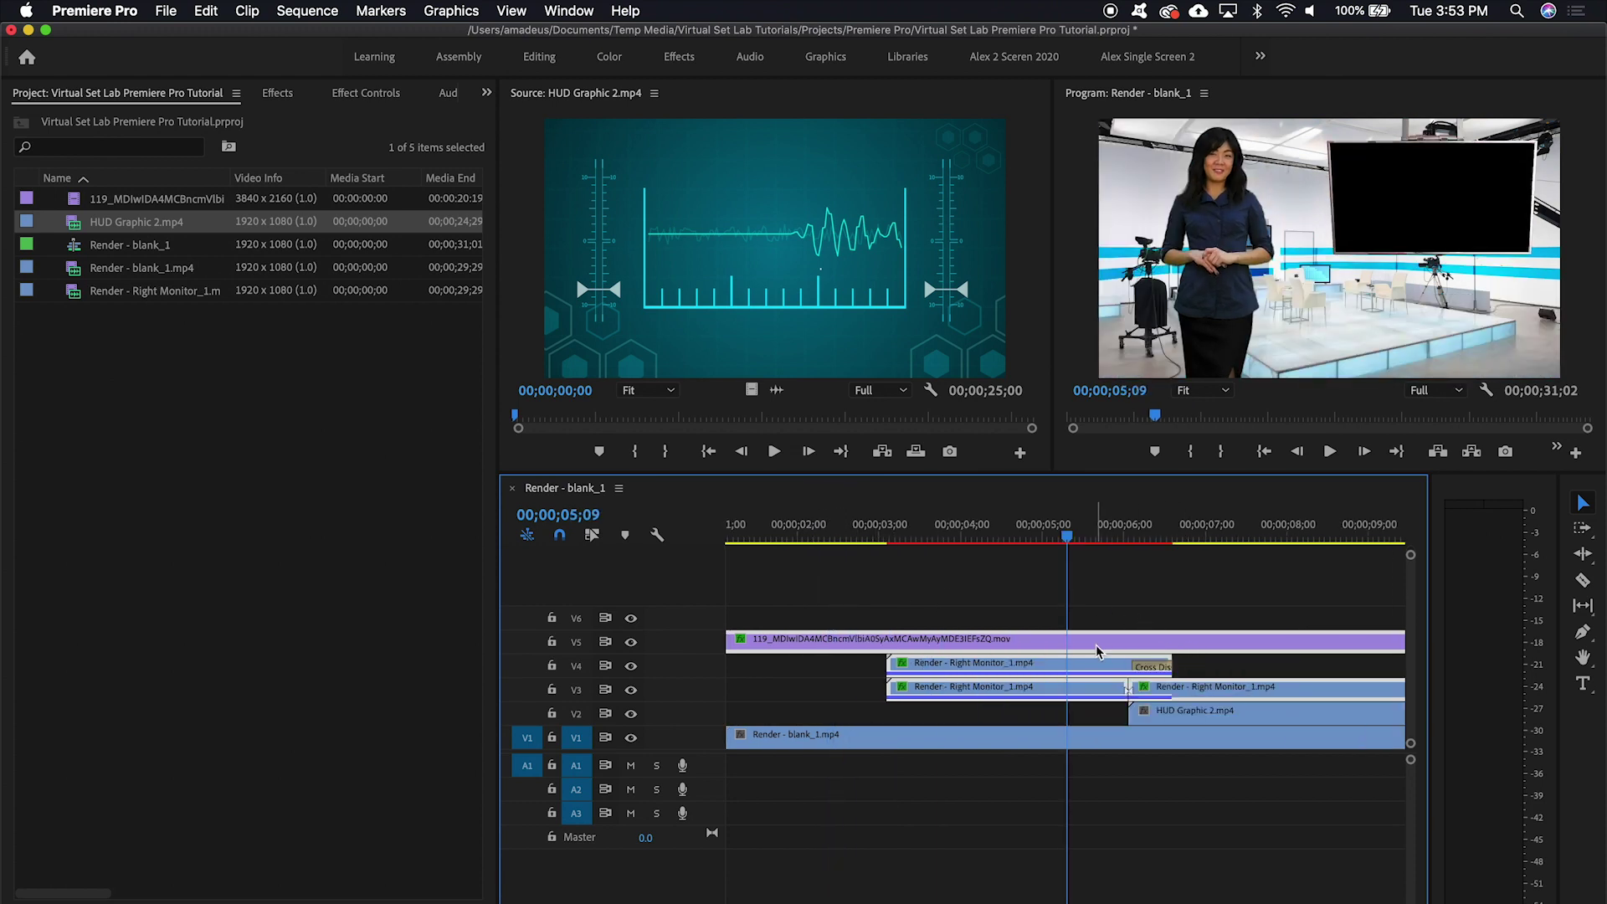
scroll(1117, 611, right, 2)
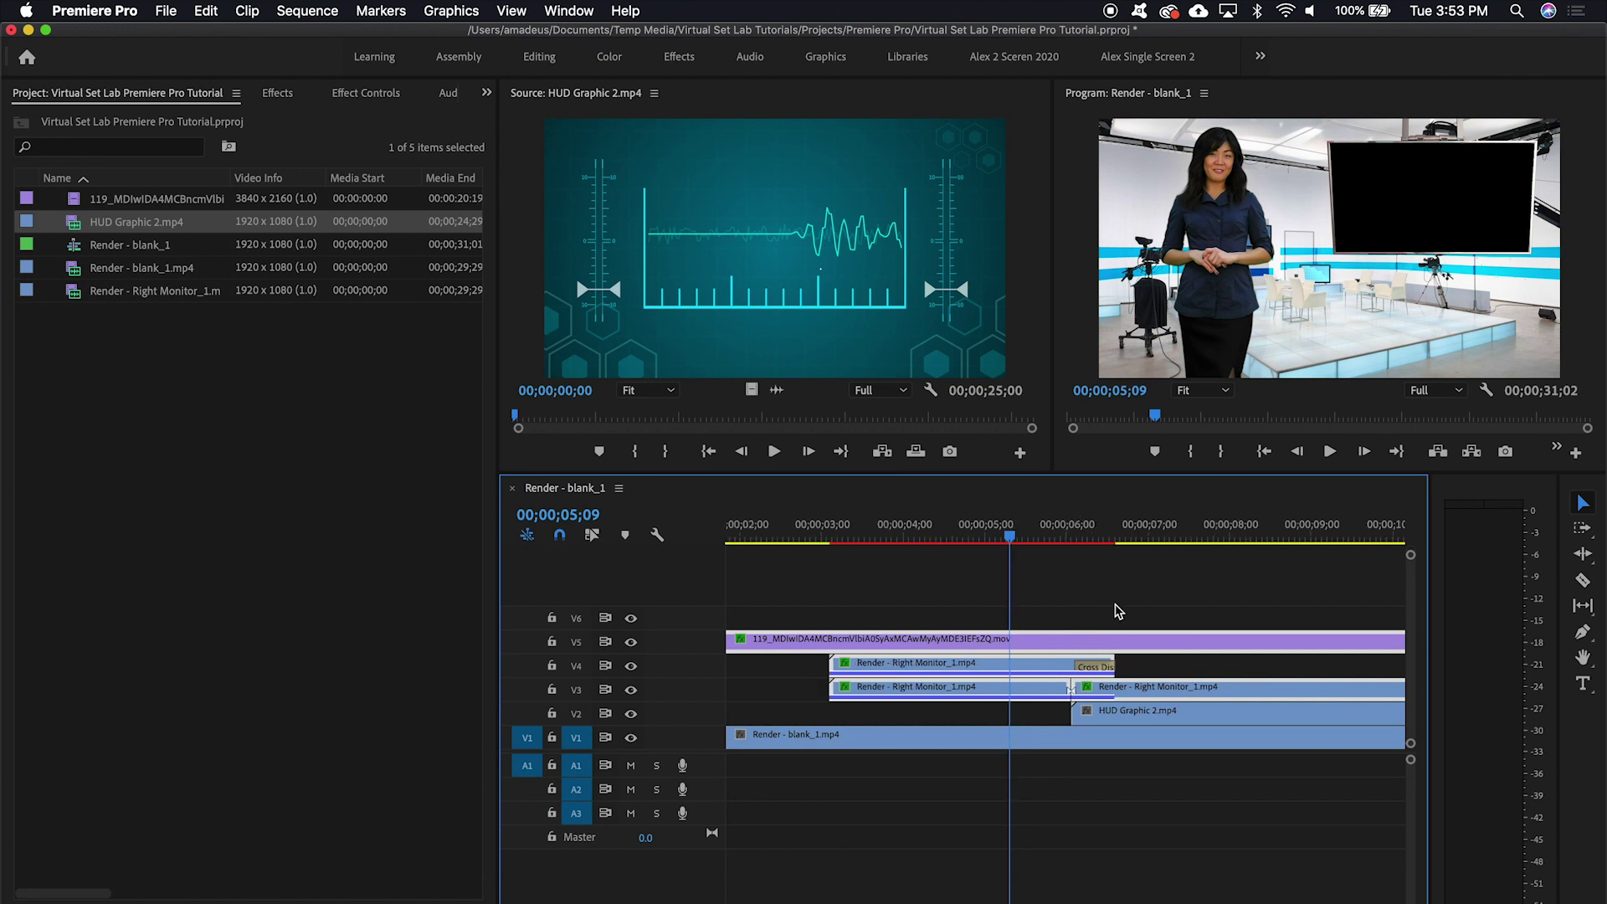
Step: Scale the HUD graphic to about 40% and position it over the right wall screen
key(space)
click(1162, 721)
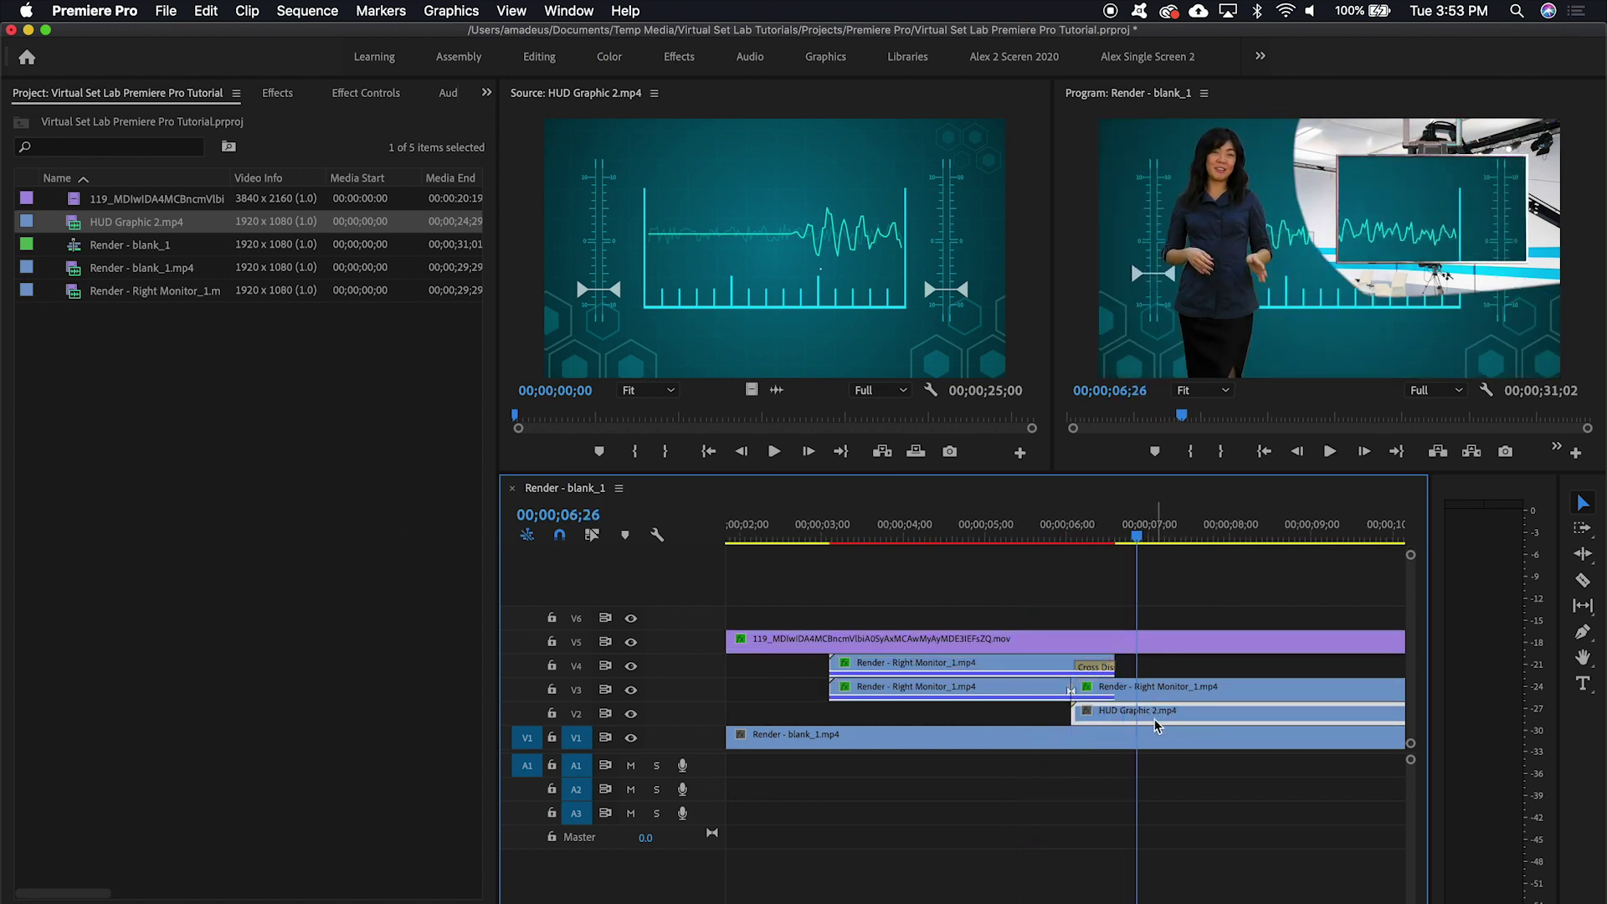
click(366, 95)
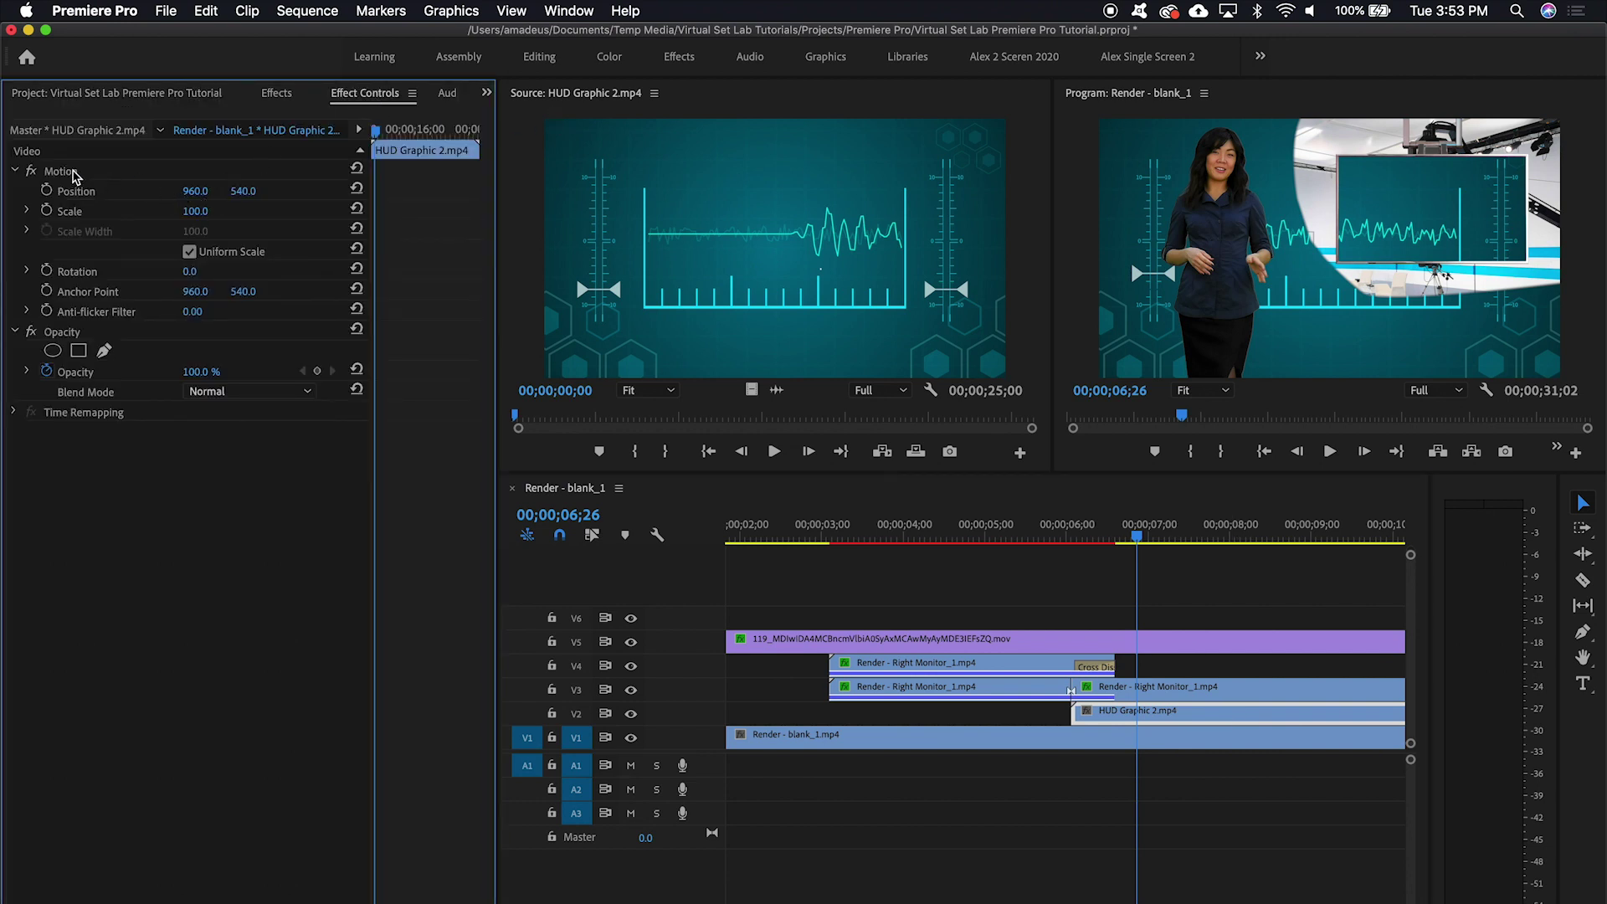
click(62, 172)
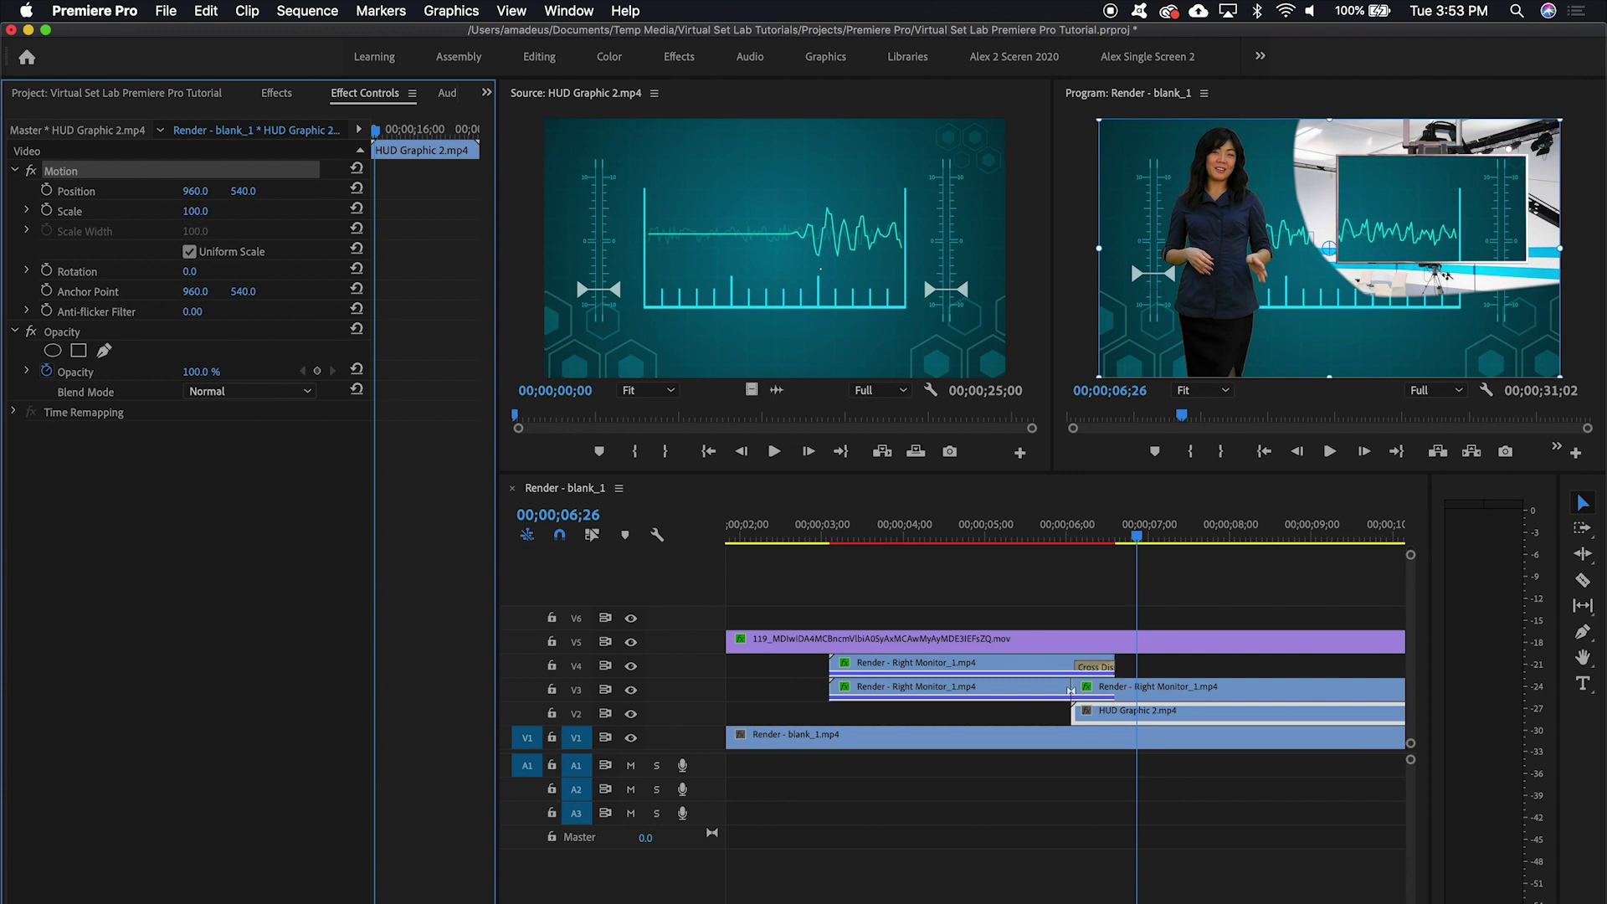
drag(195, 211, 144, 211)
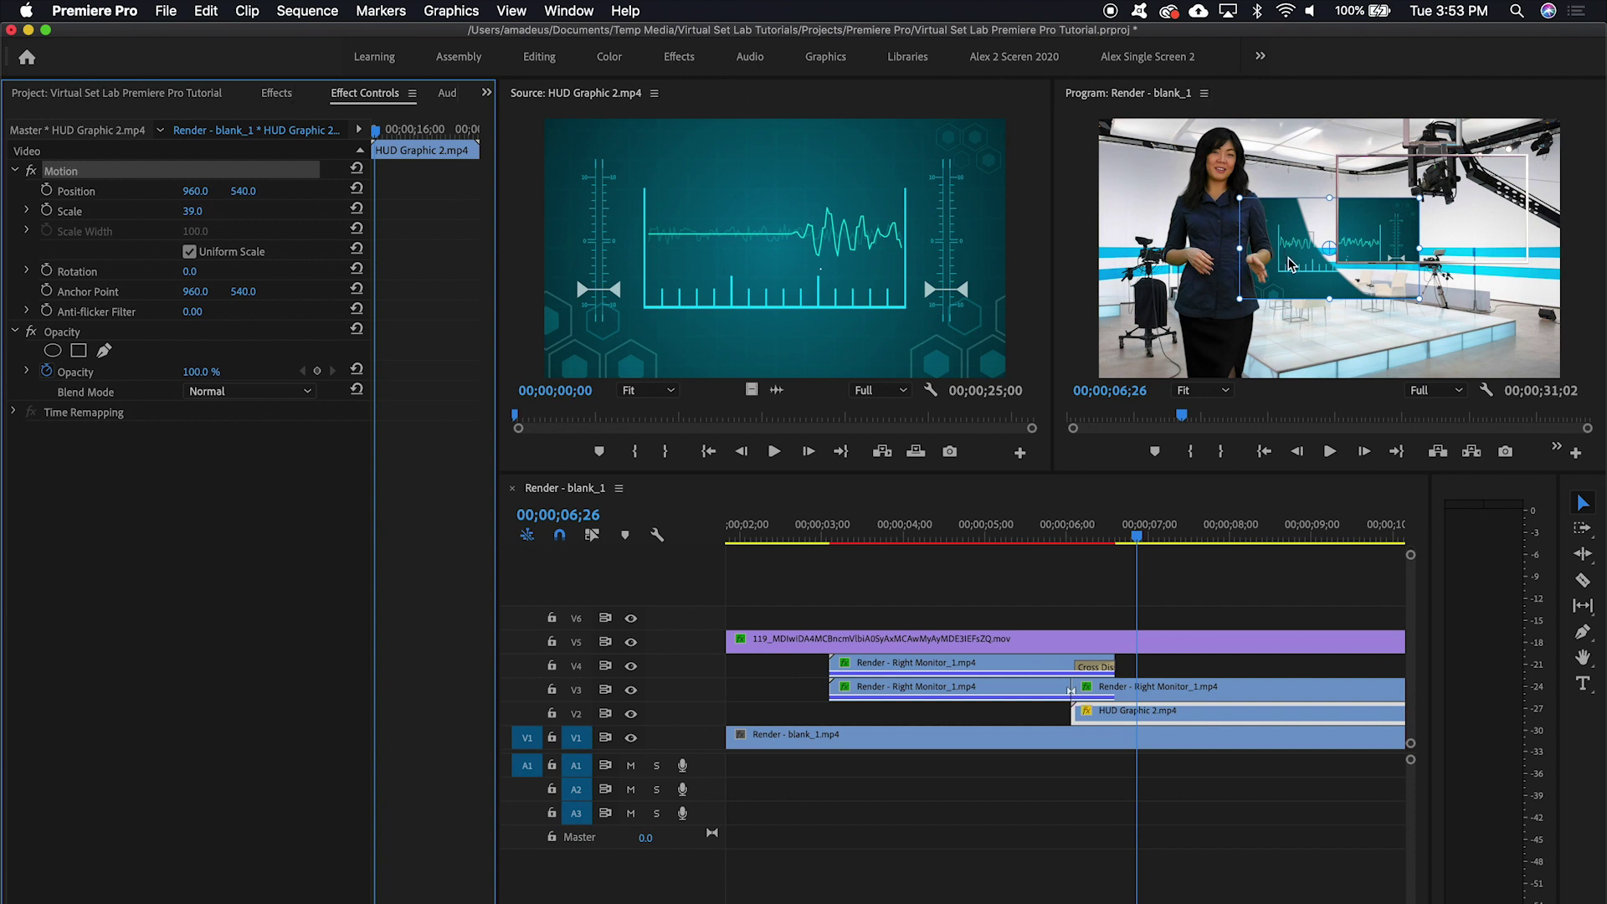
drag(1289, 264, 1391, 233)
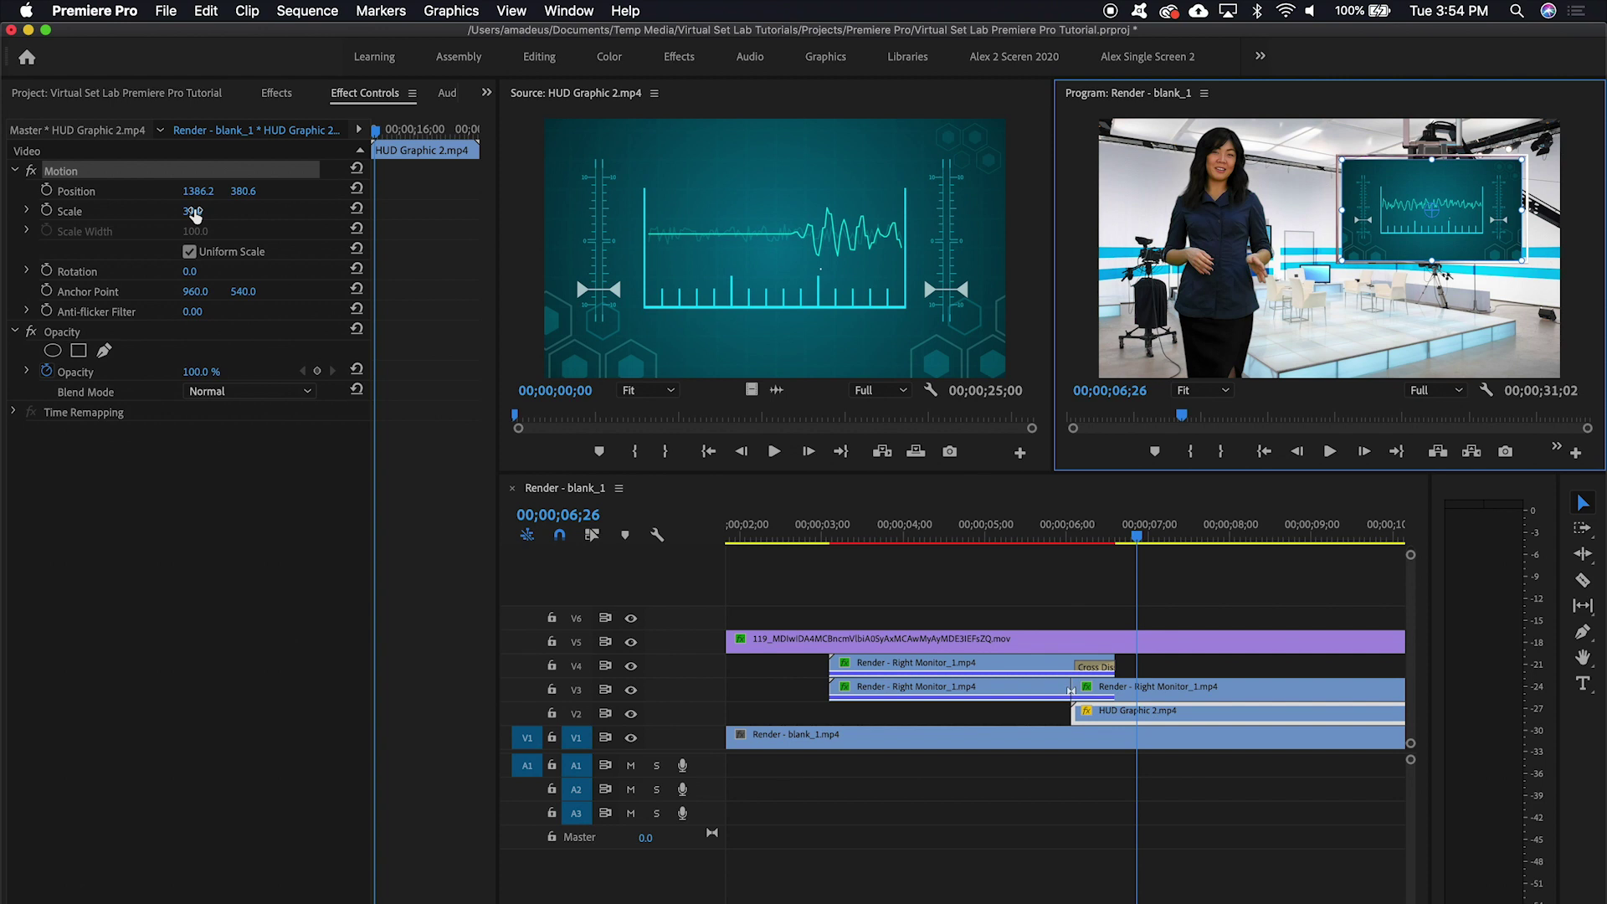
mouse_move(194, 214)
mouse_down()
mouse_move(242, 191)
mouse_move(196, 191)
mouse_up()
click(1075, 577)
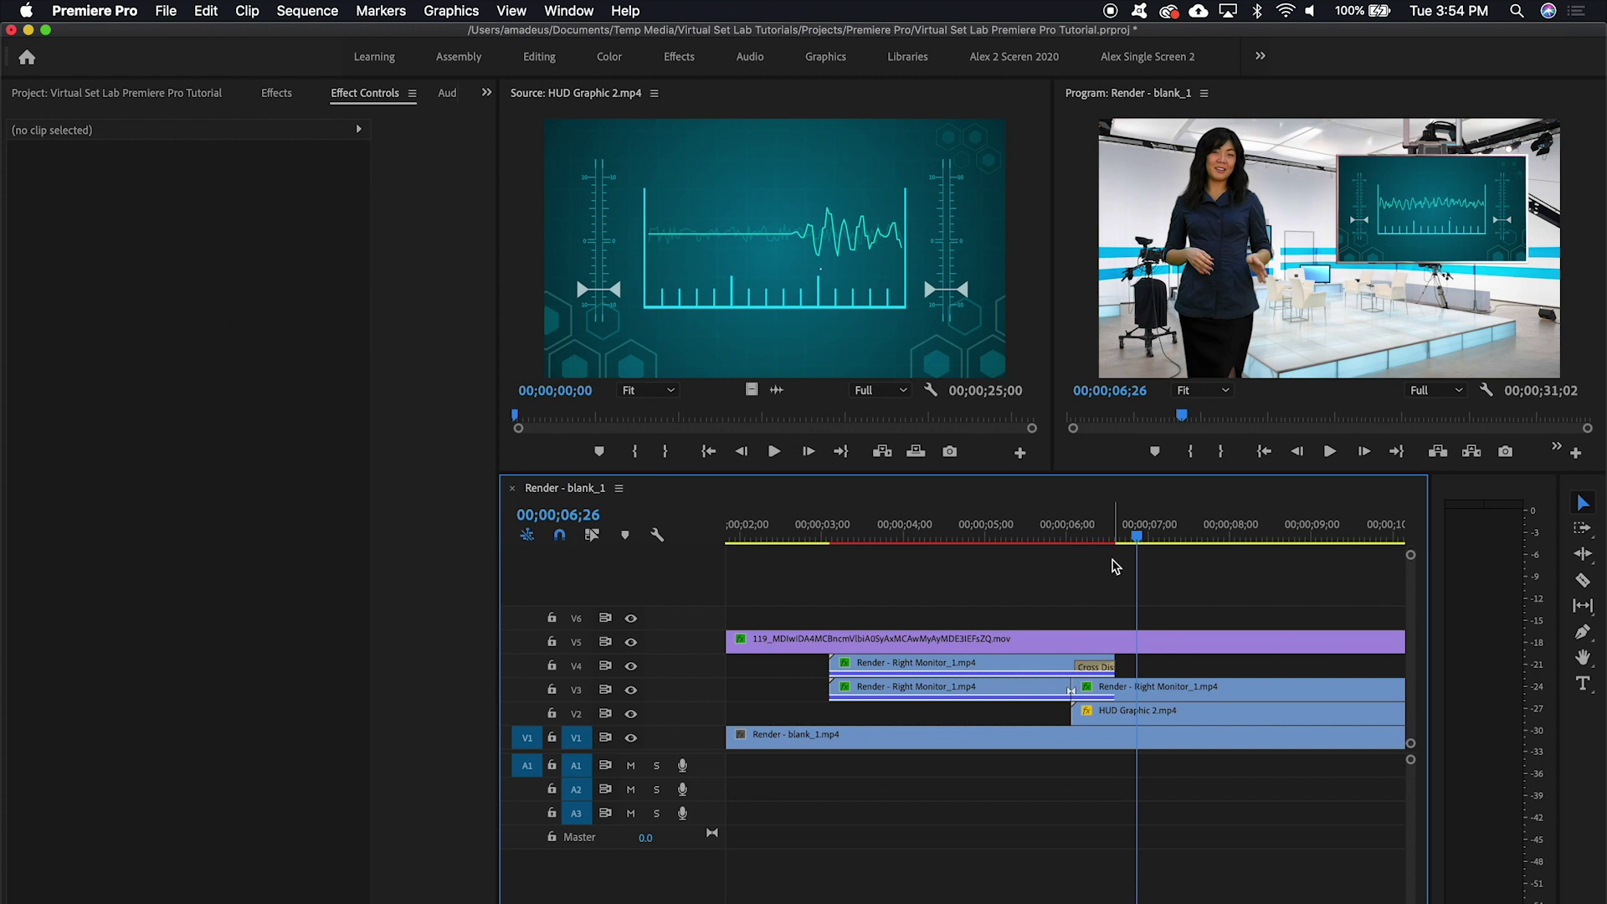
key(minus)
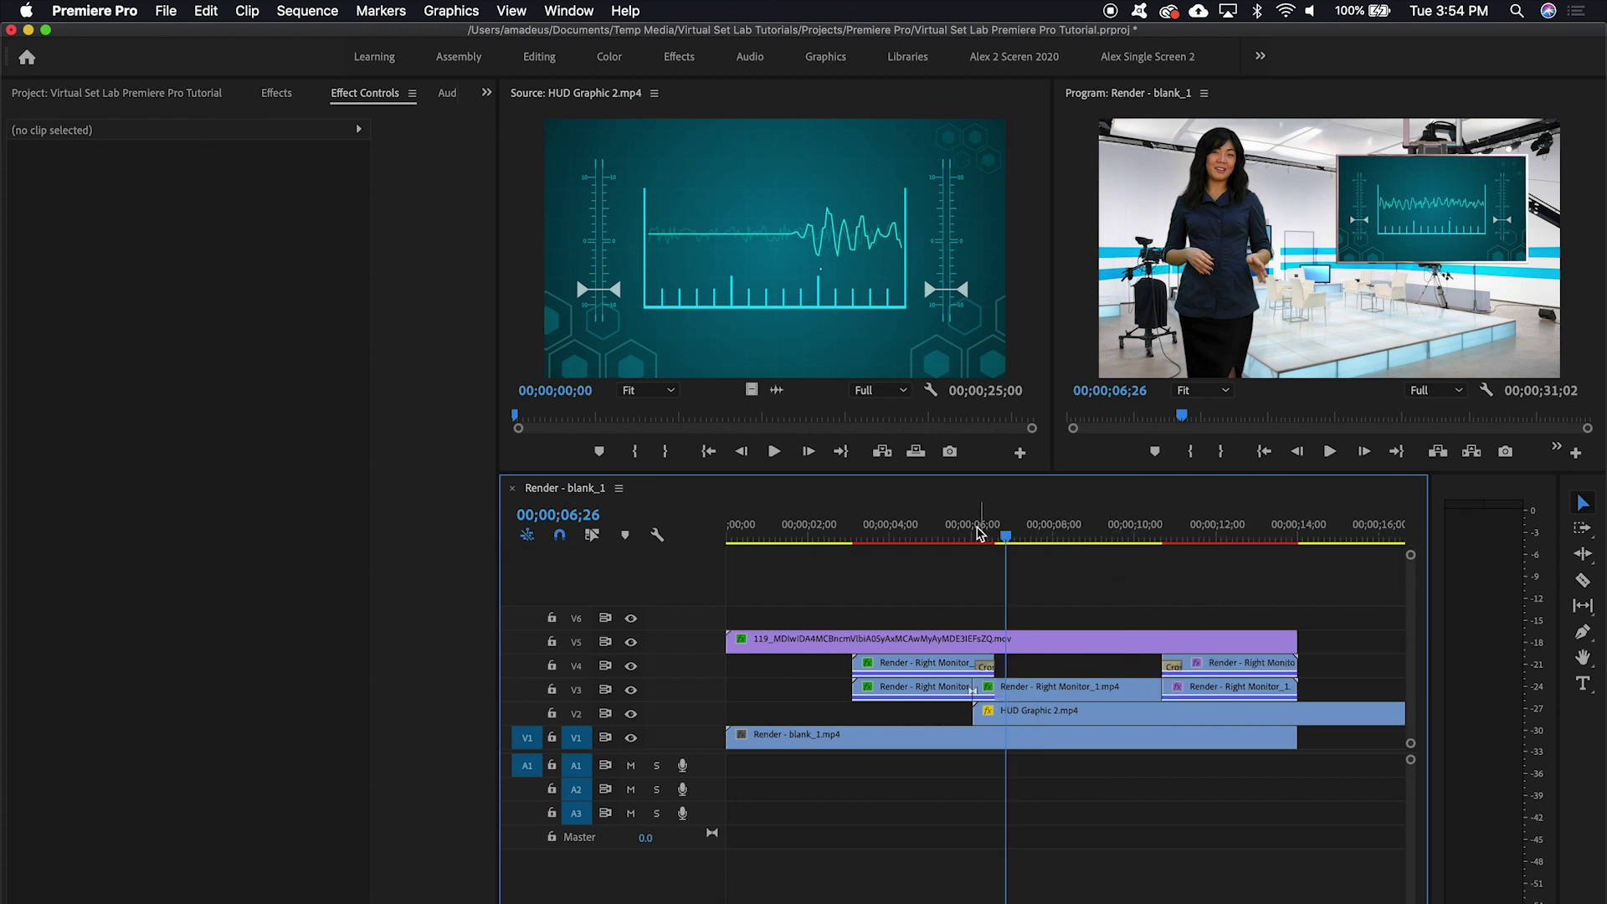
drag(978, 534, 852, 536)
key(space)
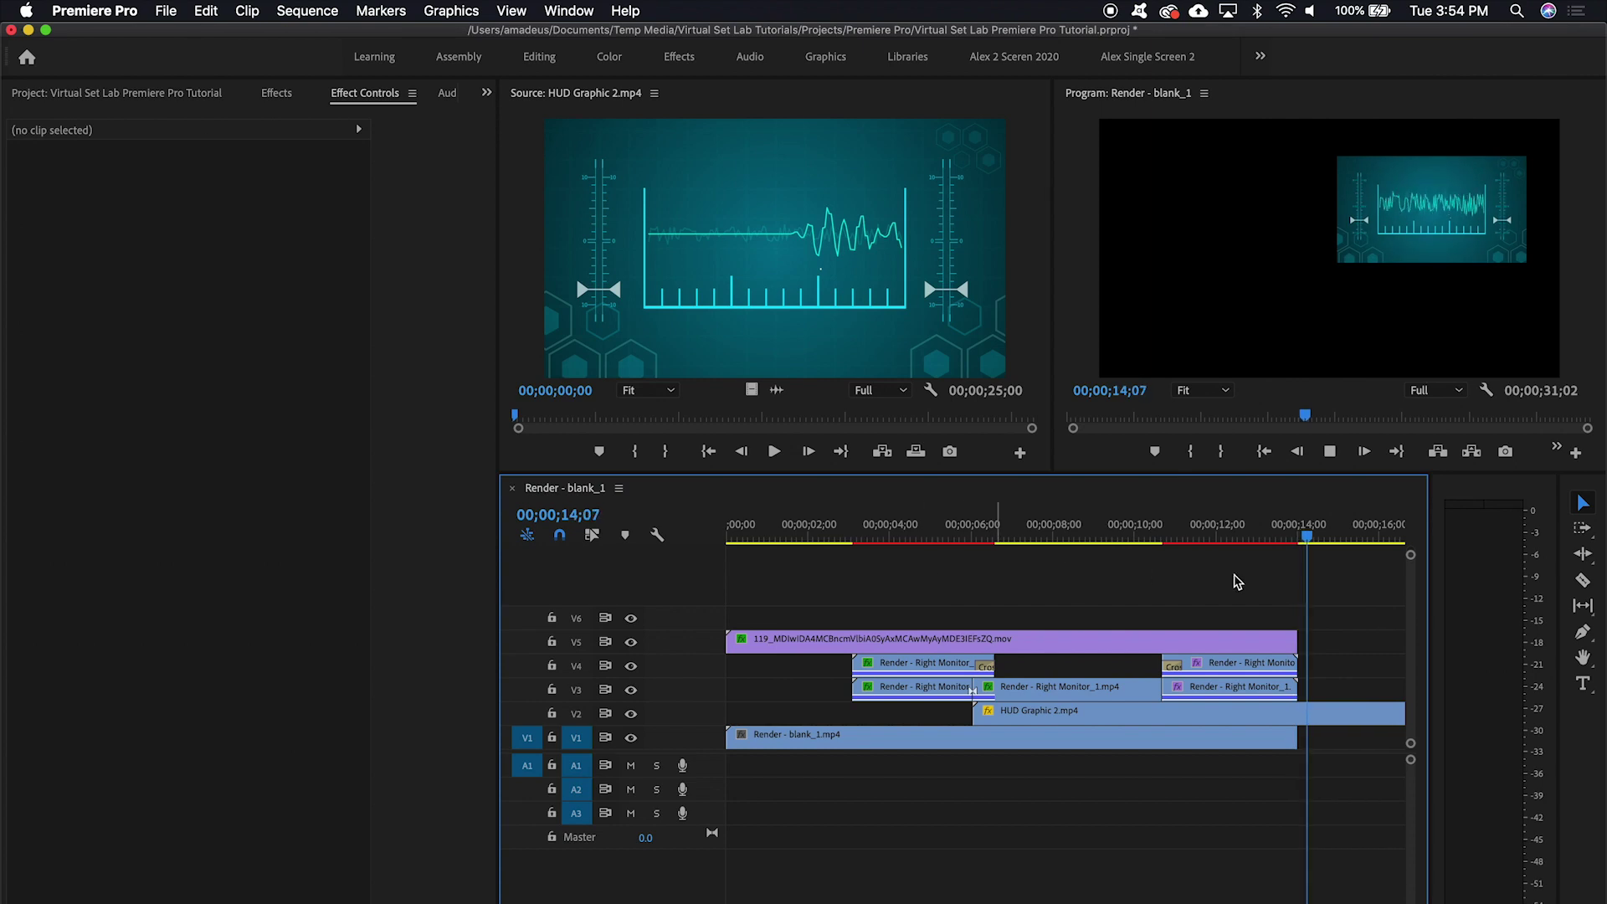
Step: Trim HUD Graphic 2.mp4 to end at 00;00;14;01 and mark in/out around the clips
key(minus)
key(minus)
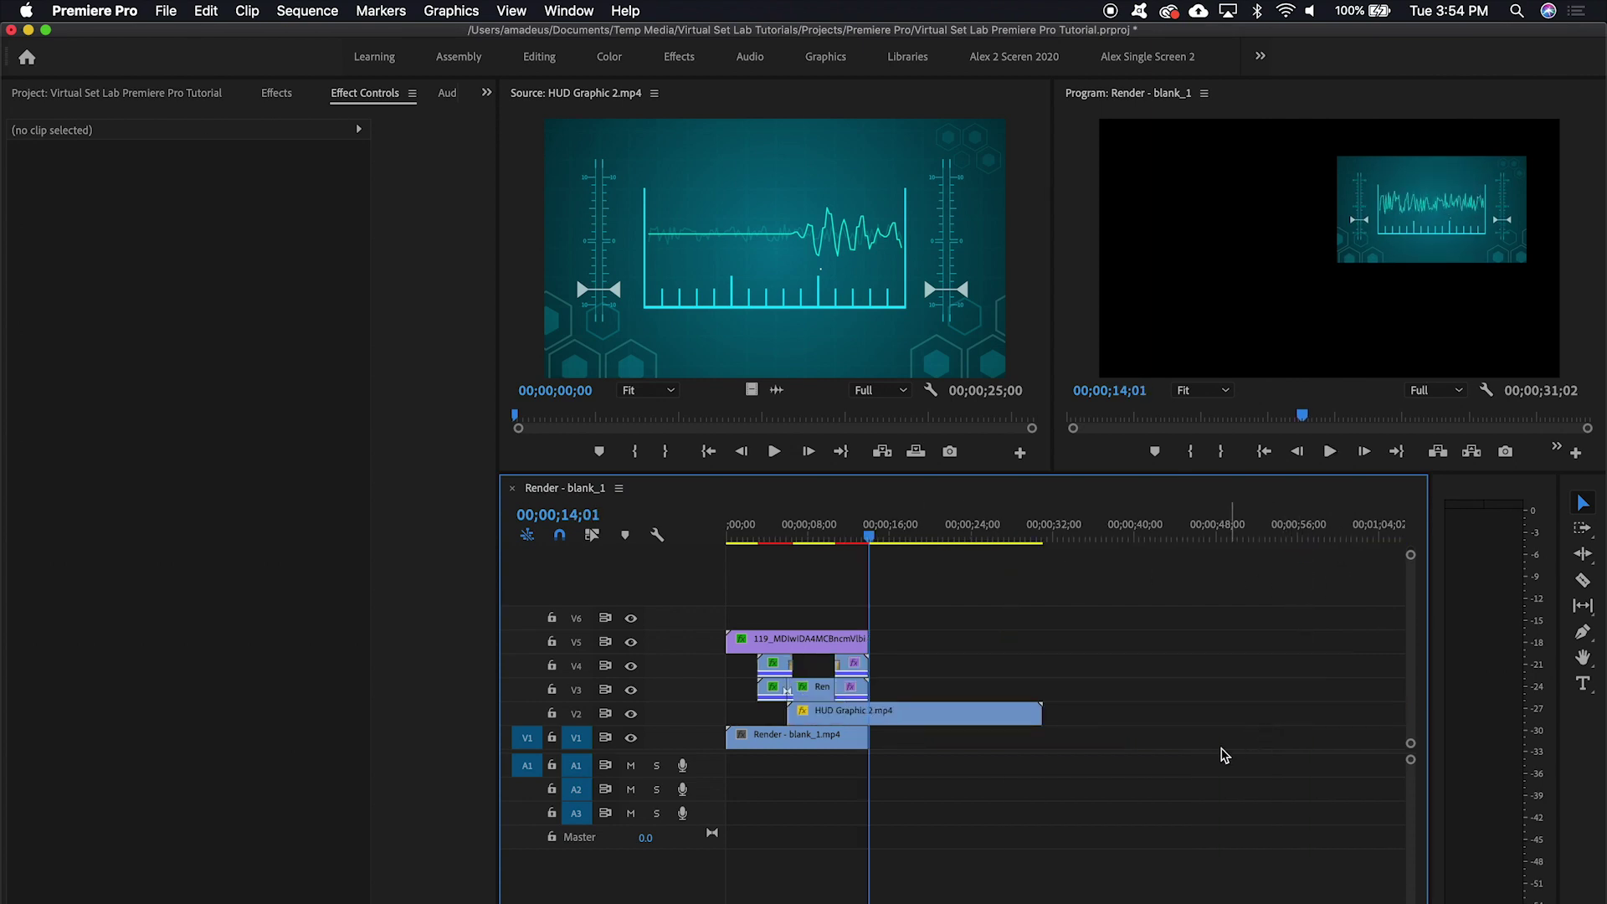
drag(1035, 718, 871, 713)
key(equal)
key(equal)
key(equal)
key(equal)
key(equal)
key(equal)
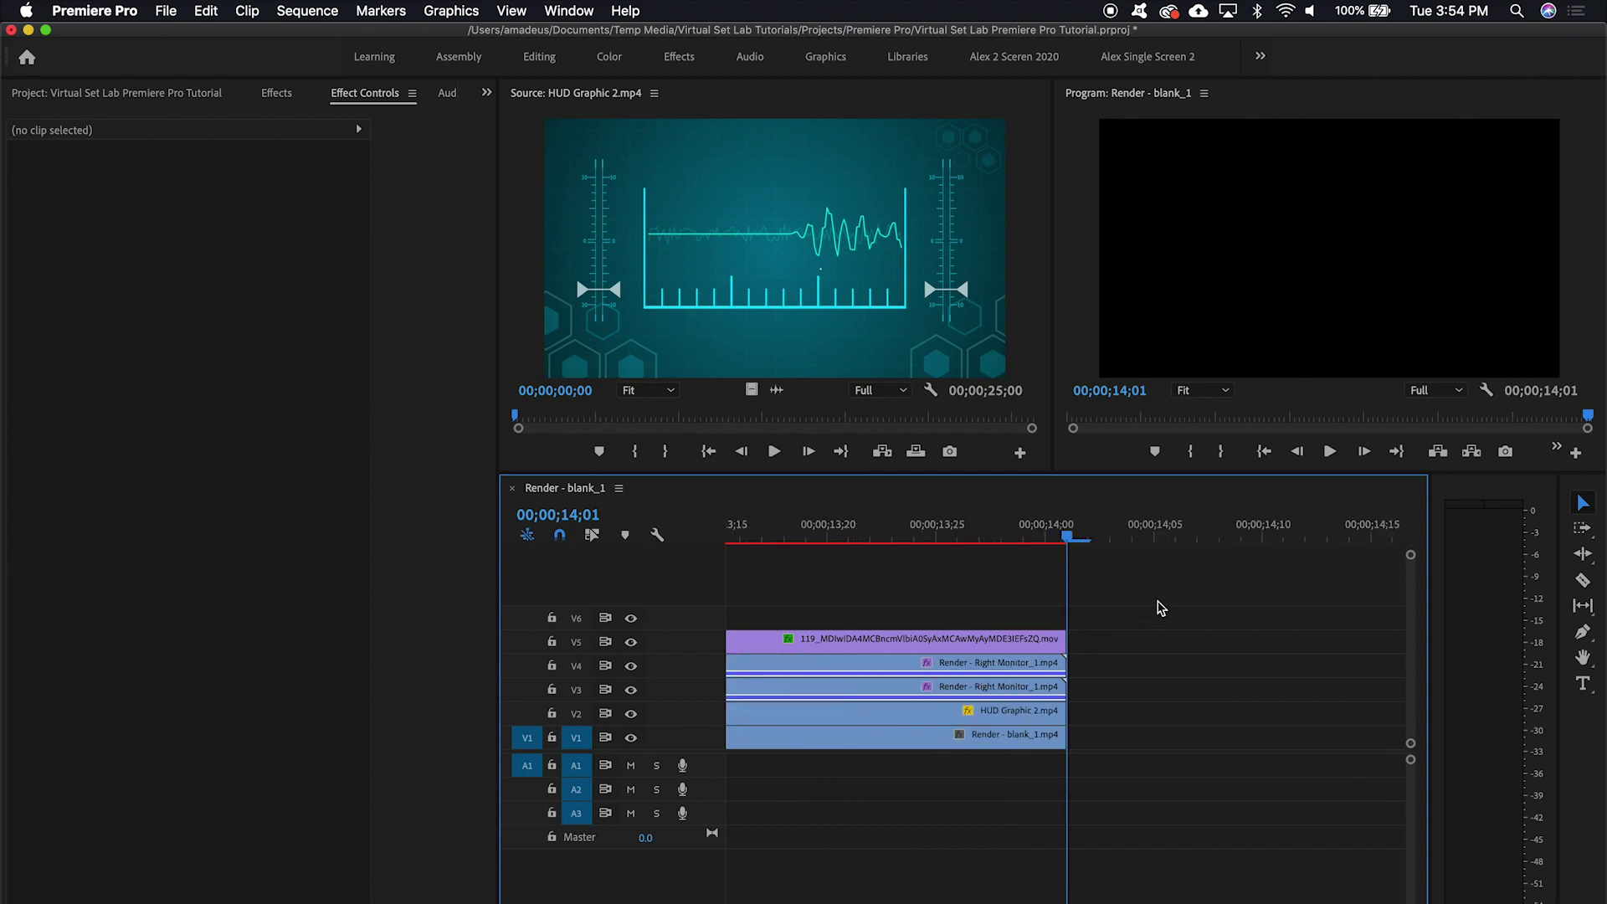
key(Left)
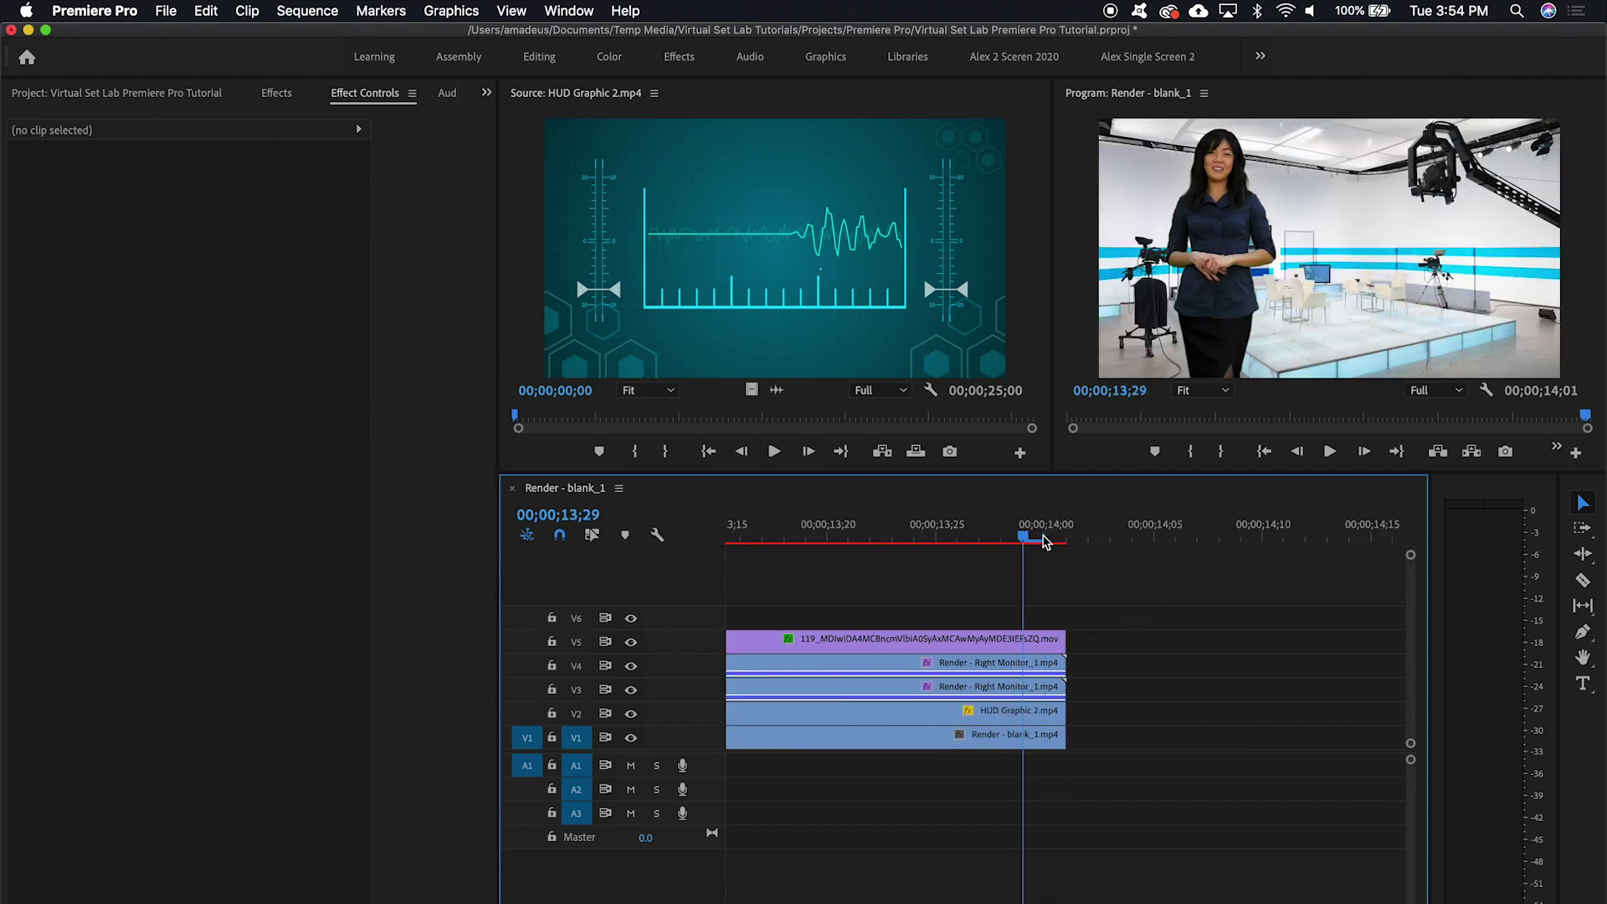
click(1047, 531)
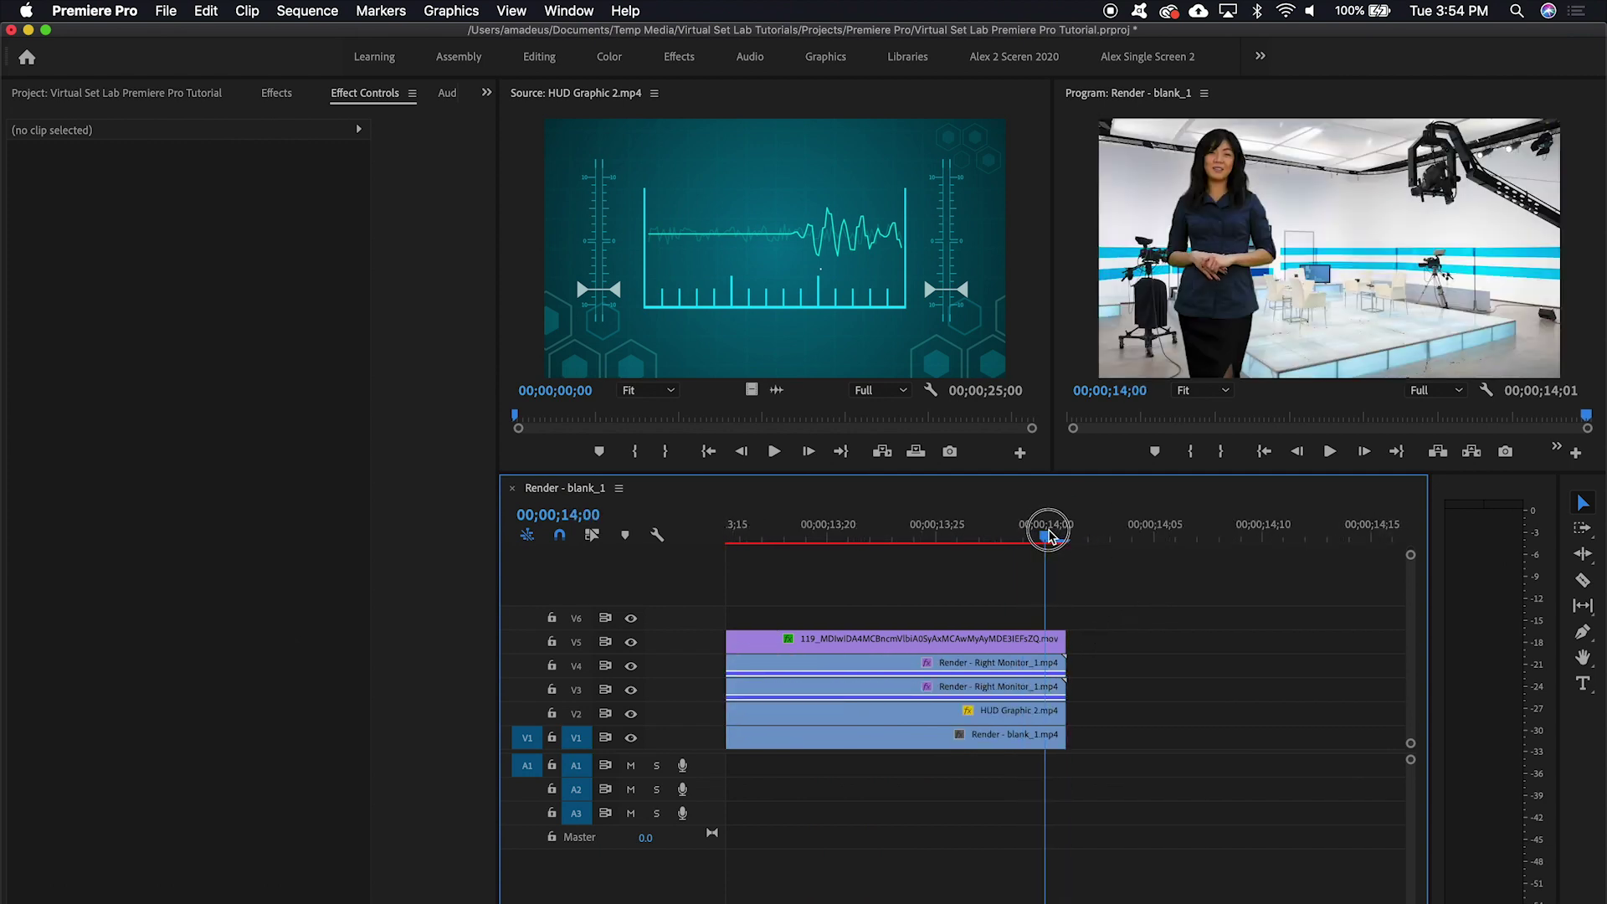
drag(1051, 535, 1057, 538)
key(x)
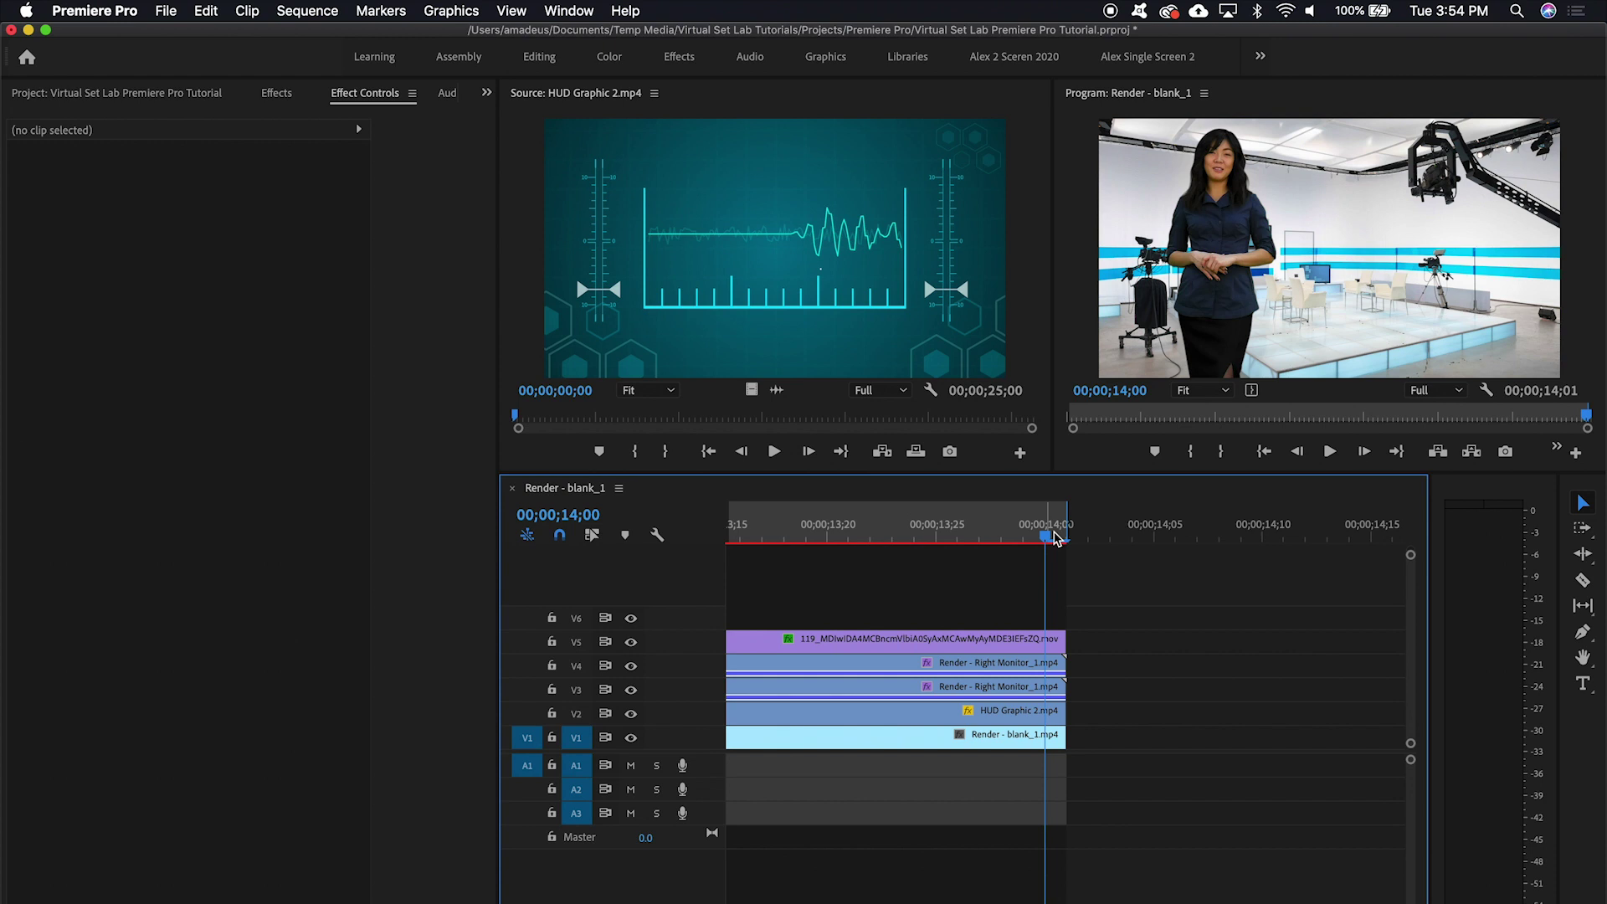
key(minus)
key(minus)
key(minus)
key(minus)
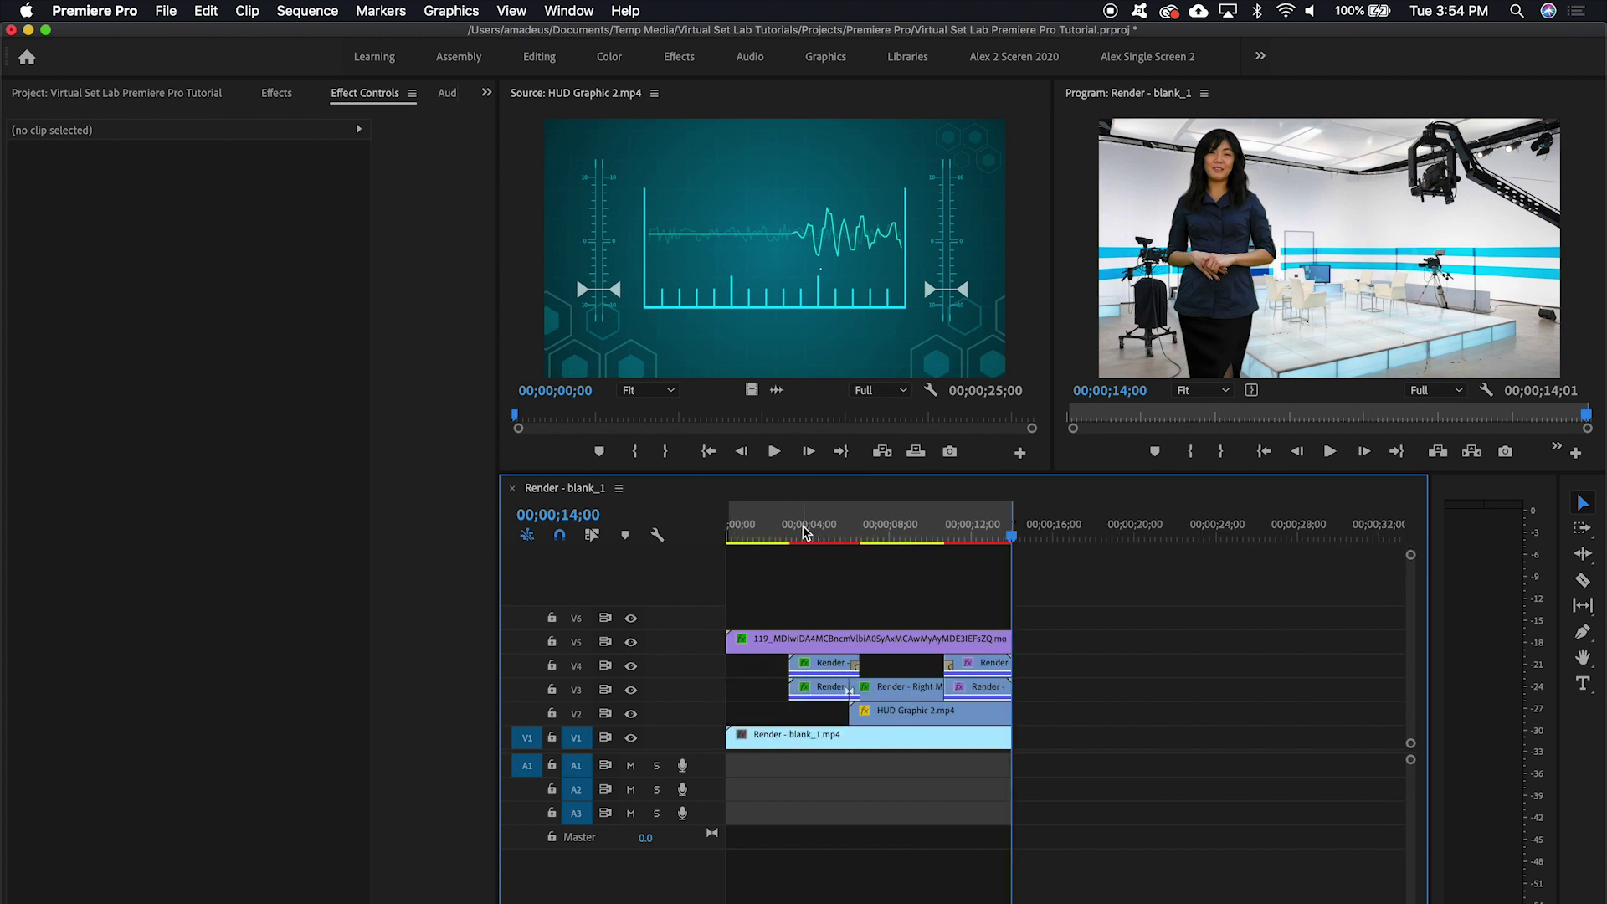
drag(804, 532, 583, 533)
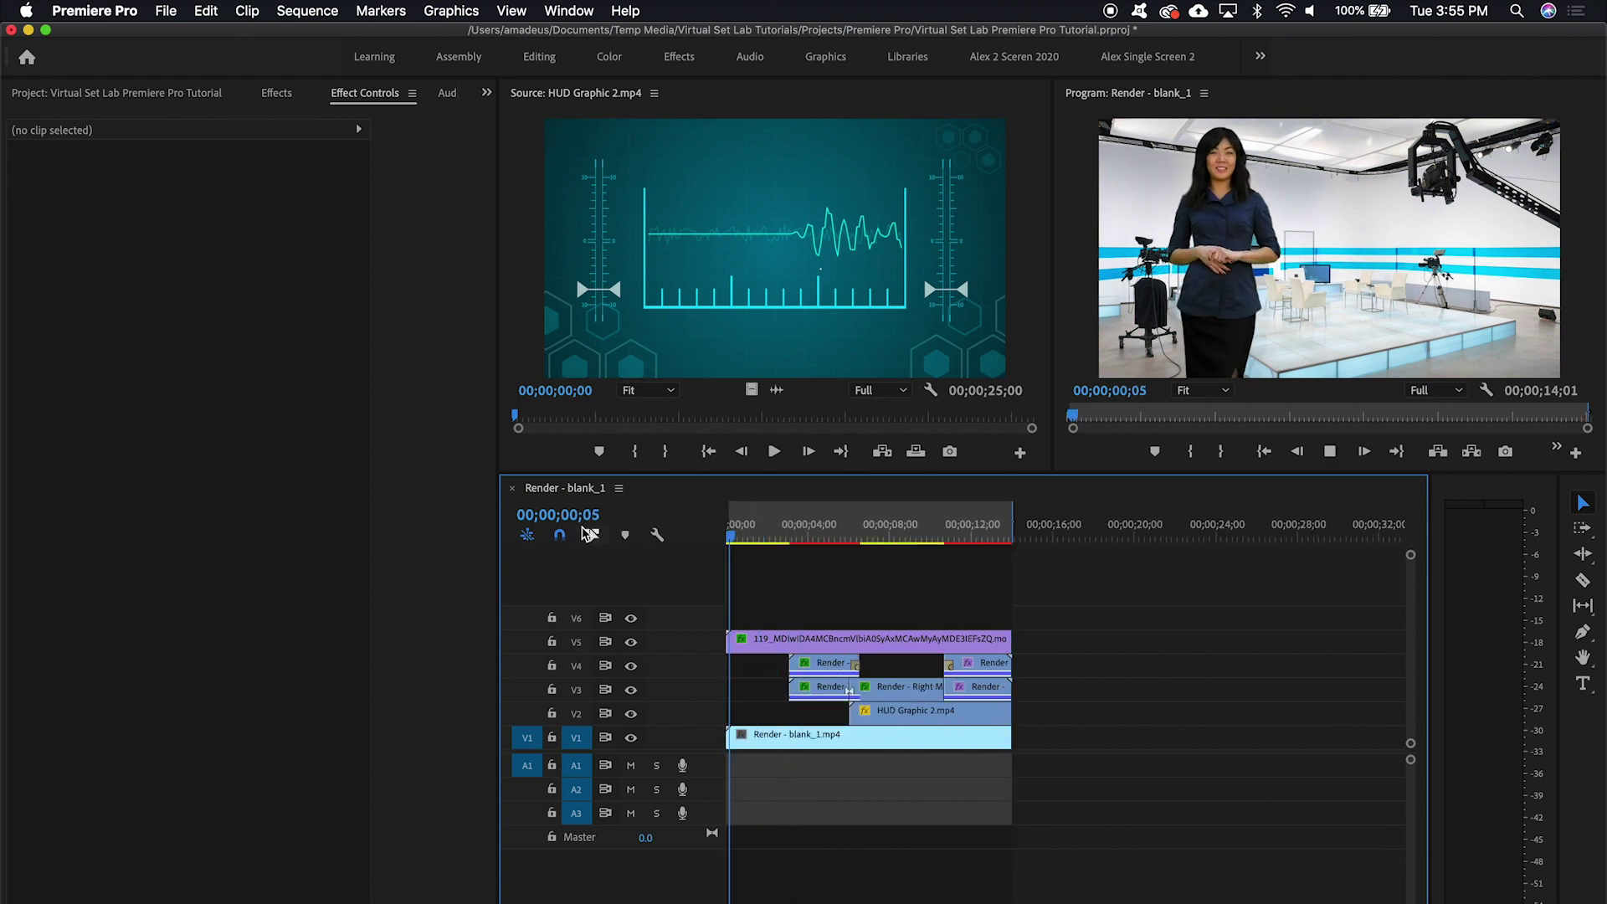